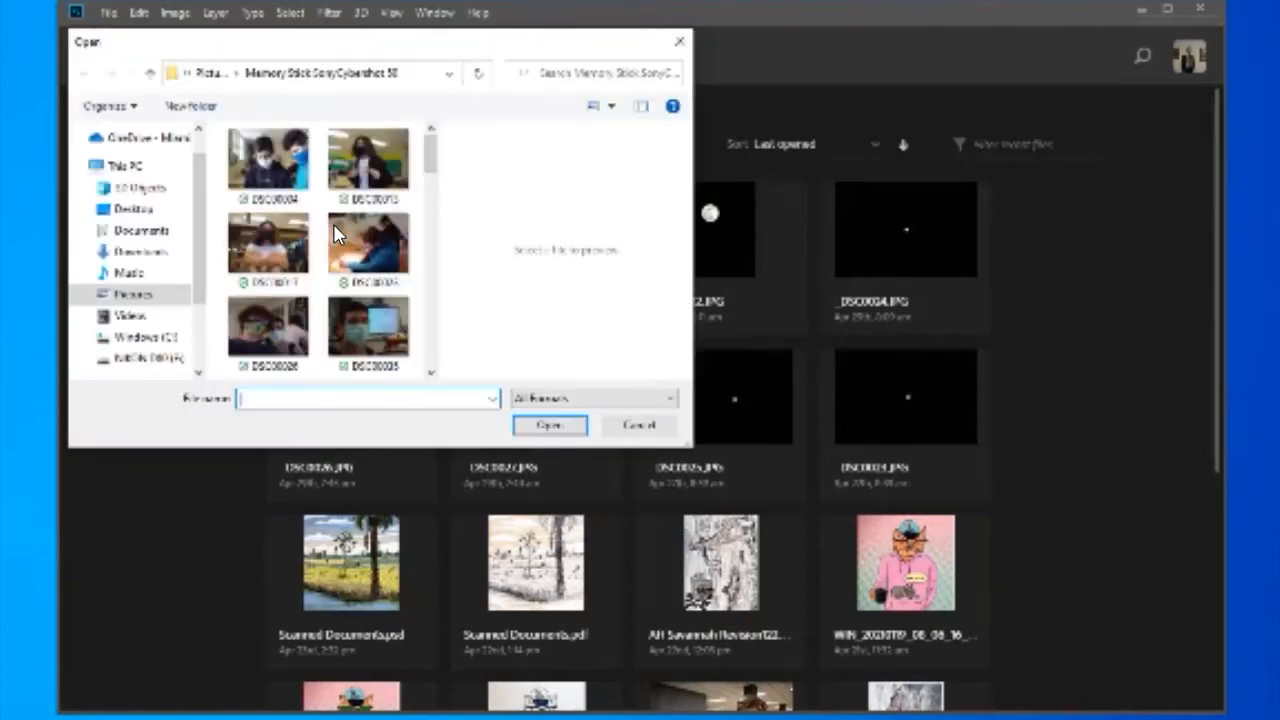
- Open the shark drawing _DSC0086 from the Desktop folder
{"action": "left_click", "coordinate": [133, 209]}
{"action": "scroll", "coordinate": [368, 210], "scroll_direction": "down", "scroll_amount": 10}
{"action": "scroll", "coordinate": [173, 100], "scroll_direction": "down", "scroll_amount": 10}
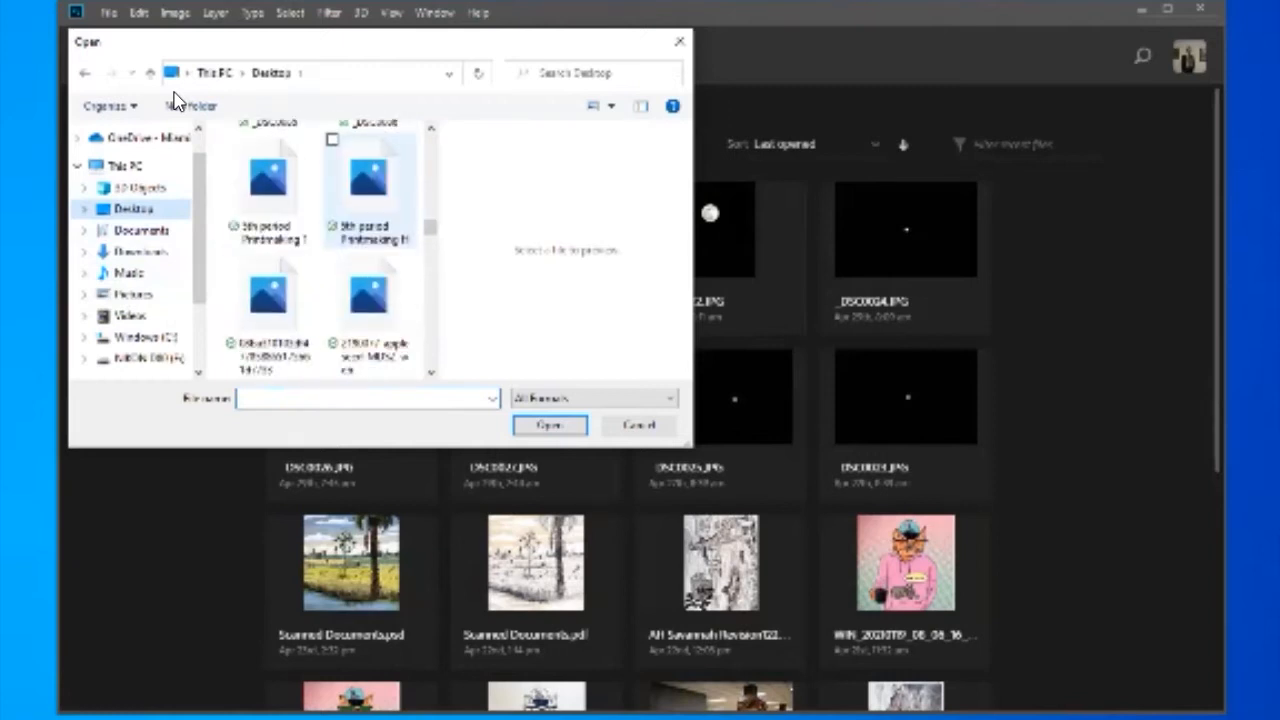
{"action": "scroll", "coordinate": [207, 125], "scroll_direction": "up", "scroll_amount": 5}
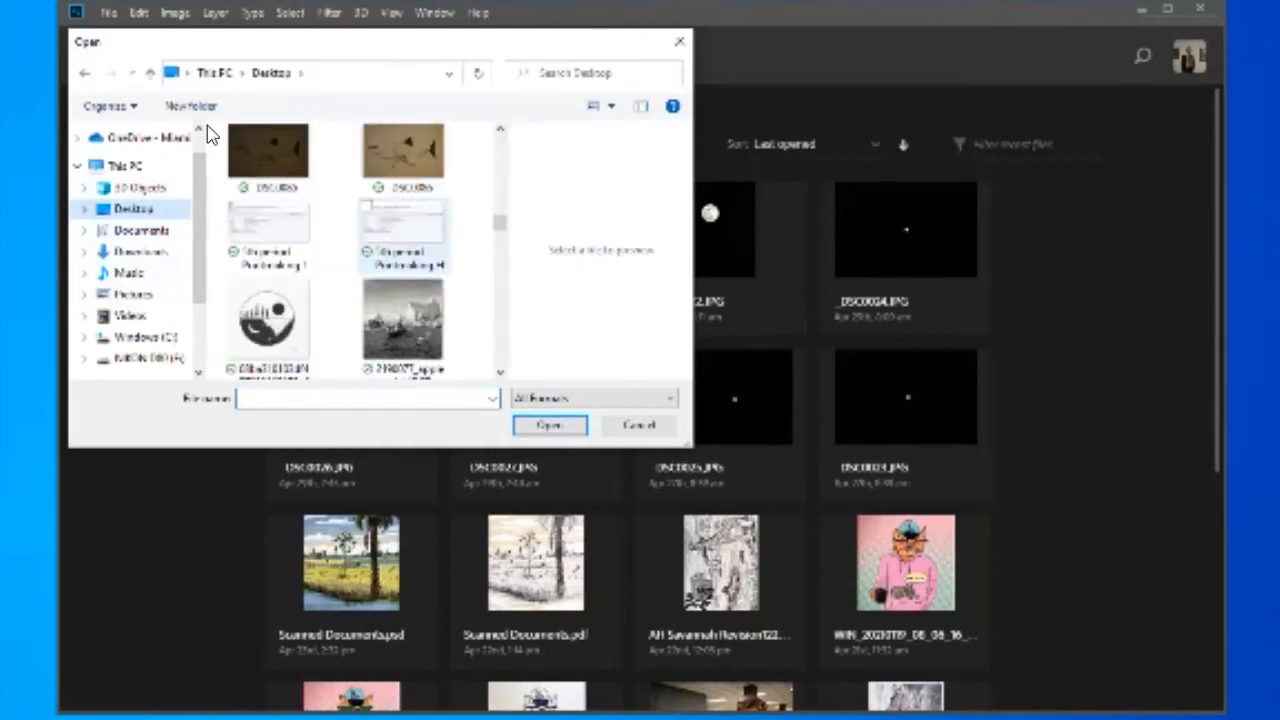
{"action": "left_click", "coordinate": [403, 345]}
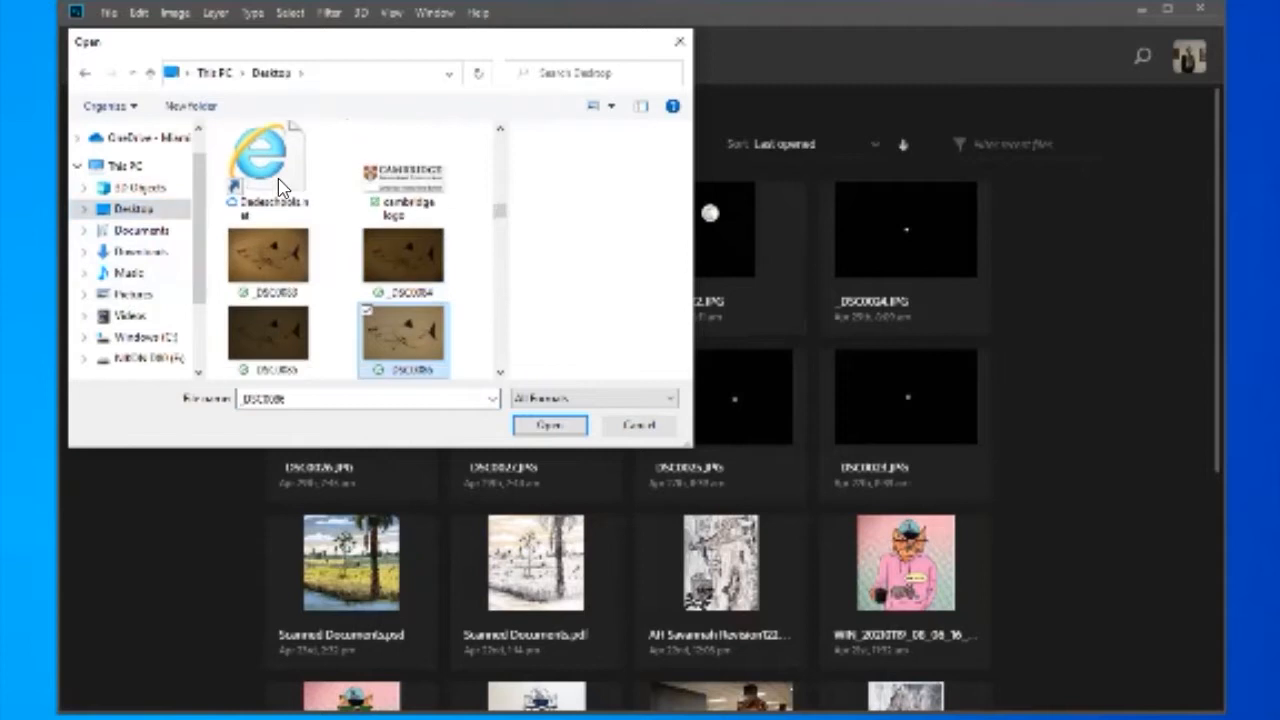
{"action": "left_click", "coordinate": [550, 425]}
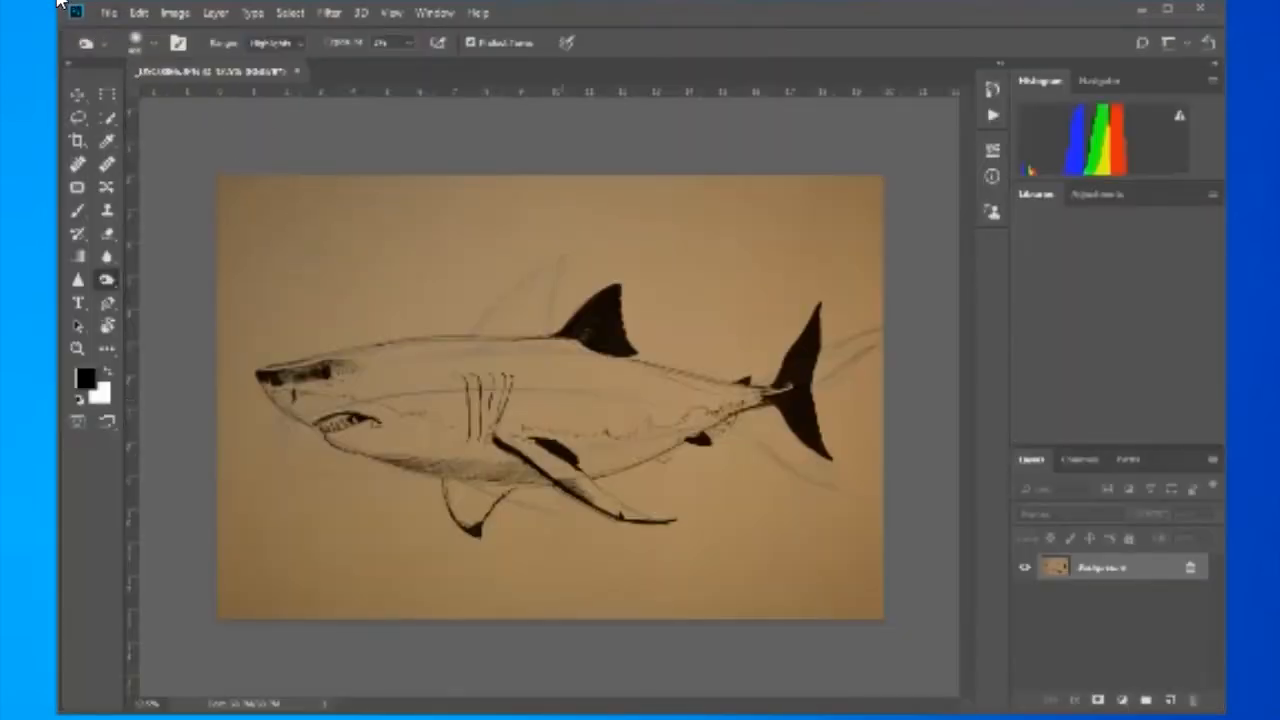
- Check the photo's dimensions and resolution in Image Size without changing them
{"action": "key", "text": "alt+i"}
{"action": "key", "text": "Down"}
{"action": "key", "text": "Down"}
{"action": "key", "text": "Down"}
{"action": "key", "text": "Down"}
{"action": "key", "text": "Down"}
{"action": "key", "text": "Return"}
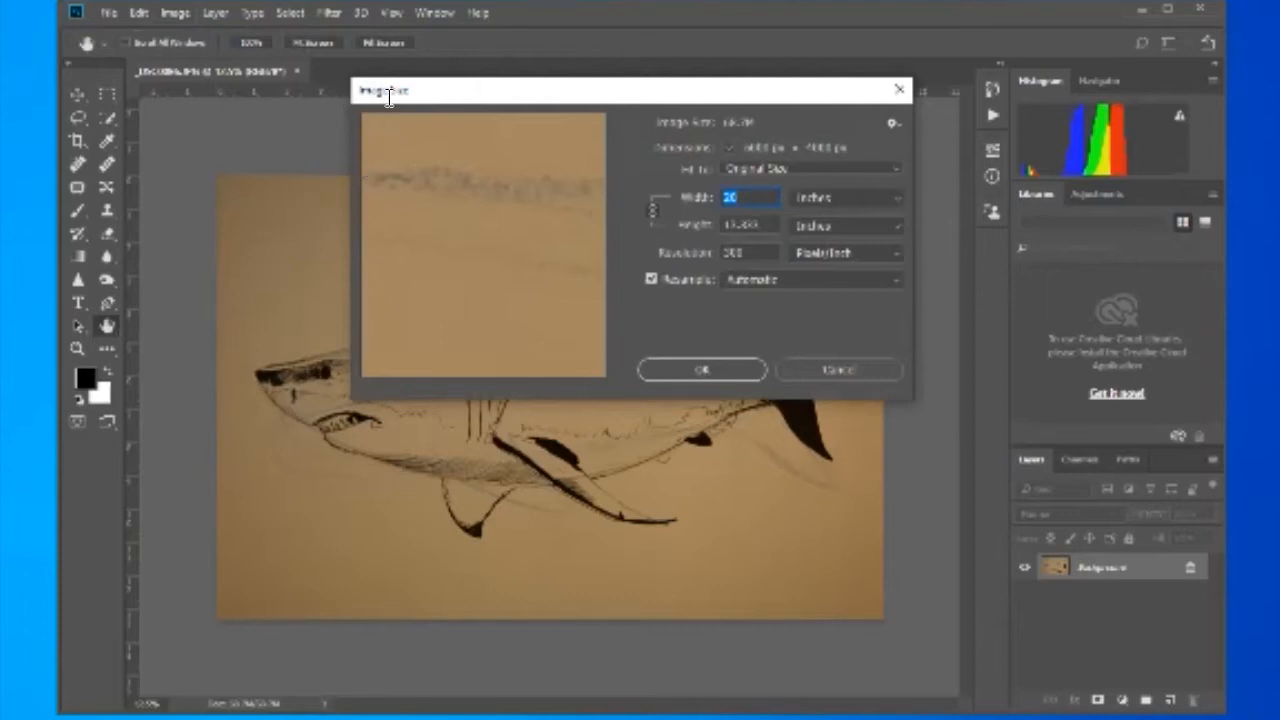
{"action": "key", "text": "Return"}
{"action": "key", "text": "o"}
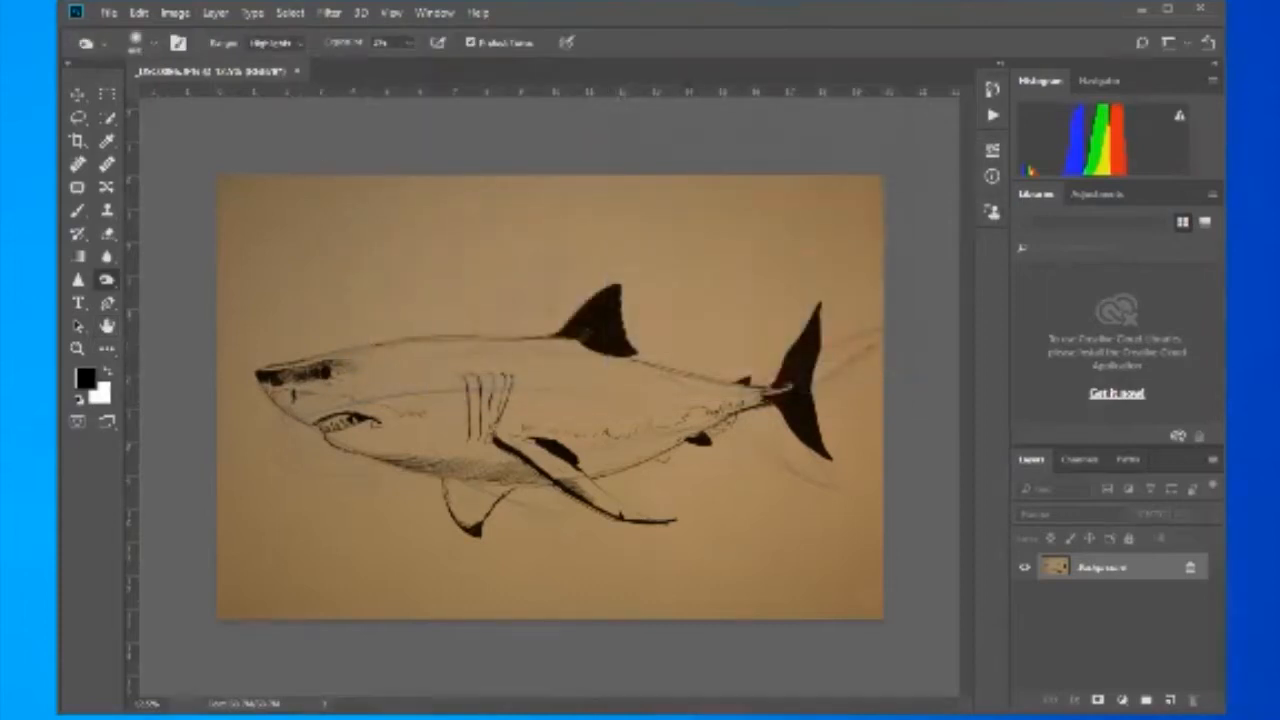
- Look at the browser's Google image results for shark as reference, then return to Photoshop
{"action": "left_click_drag", "start_coordinate": [0, 40], "coordinate": [436, 8]}
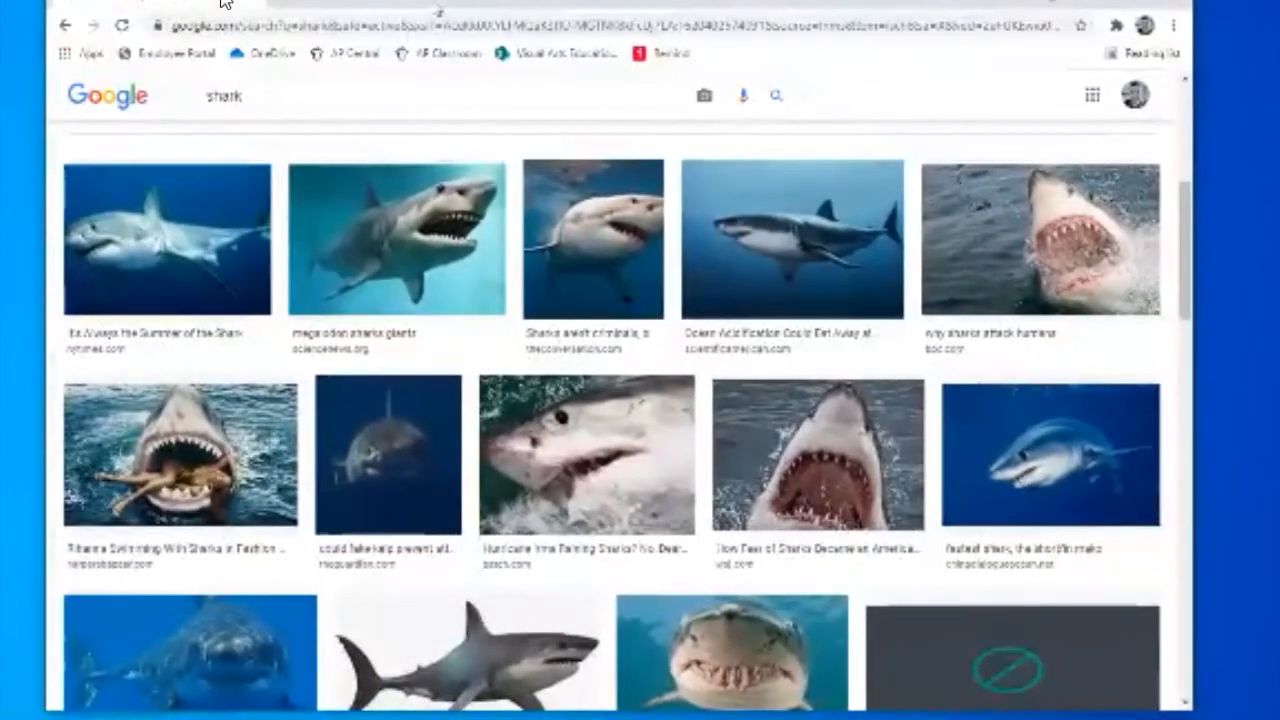
{"action": "left_click_drag", "start_coordinate": [106, 8], "coordinate": [0, 12]}
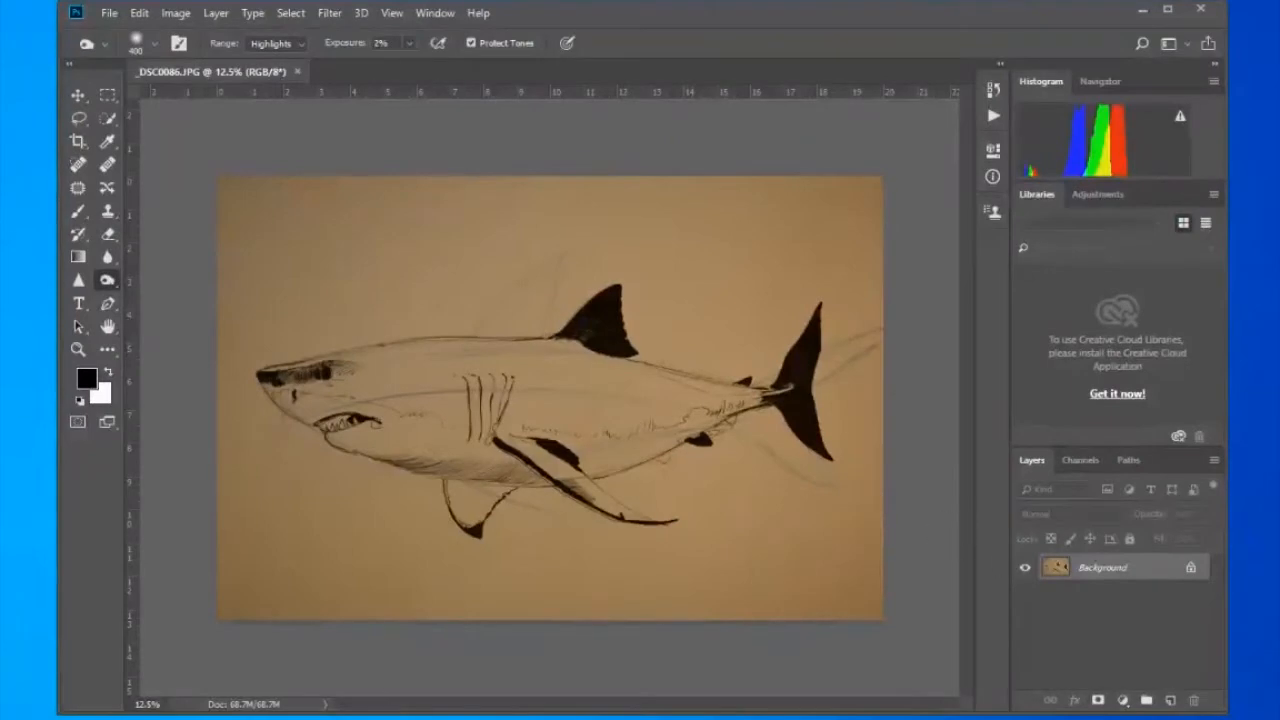
- Duplicate the Background layer
{"action": "left_click_drag", "start_coordinate": [1100, 567], "coordinate": [1170, 700]}
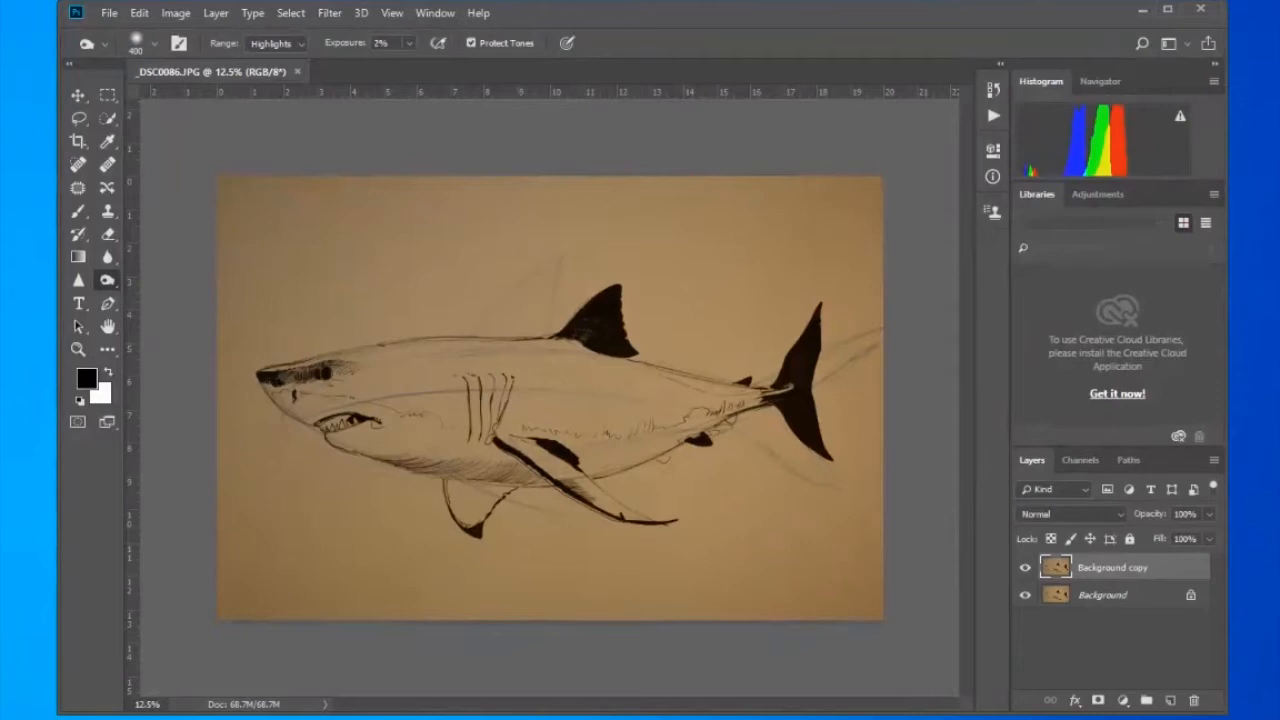
- Switch to the Painting workspace, reset its layout, and expand the toolbox to two columns
{"action": "left_click", "coordinate": [1170, 43]}
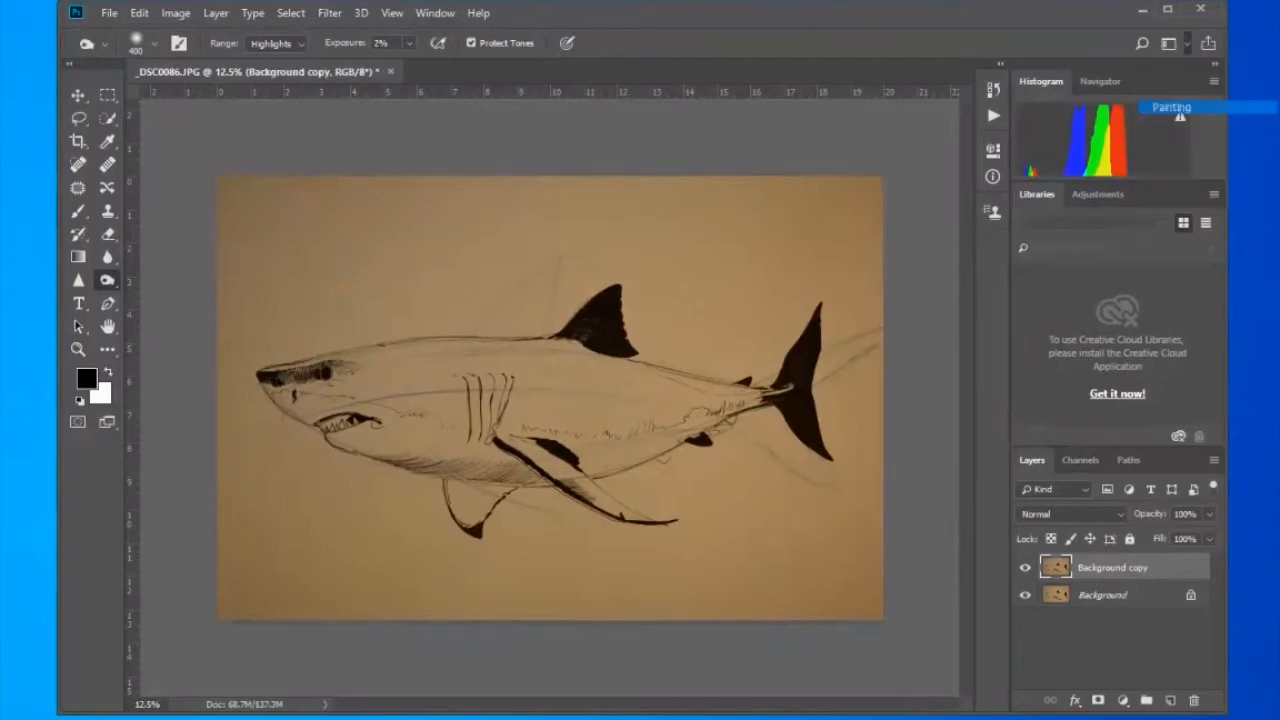
{"action": "left_click", "coordinate": [1171, 107]}
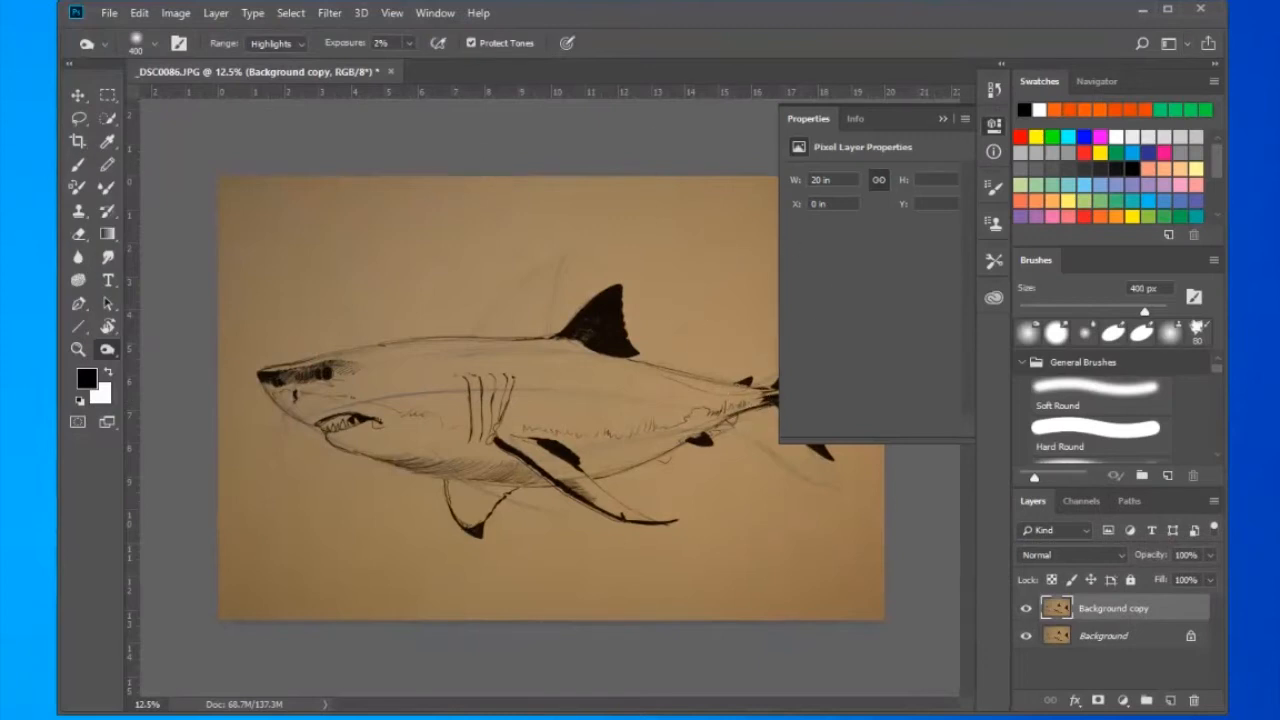
{"action": "left_click", "coordinate": [1168, 44]}
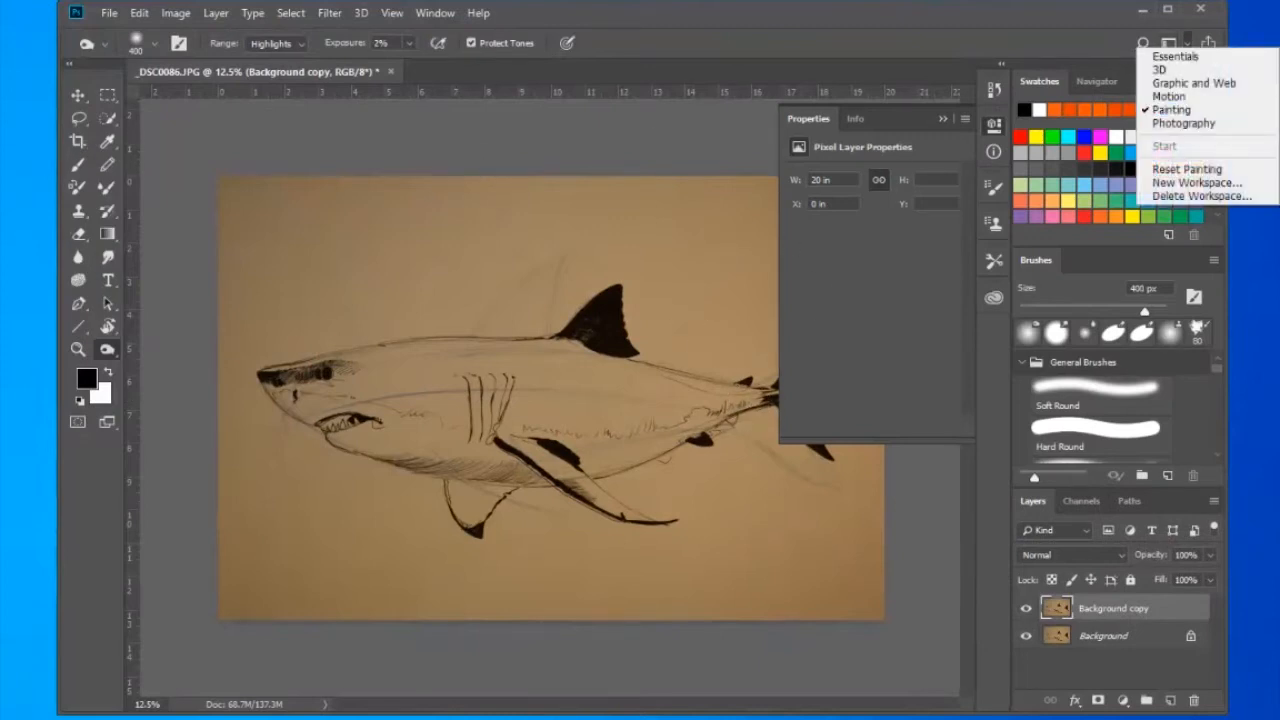
{"action": "left_click", "coordinate": [1175, 56]}
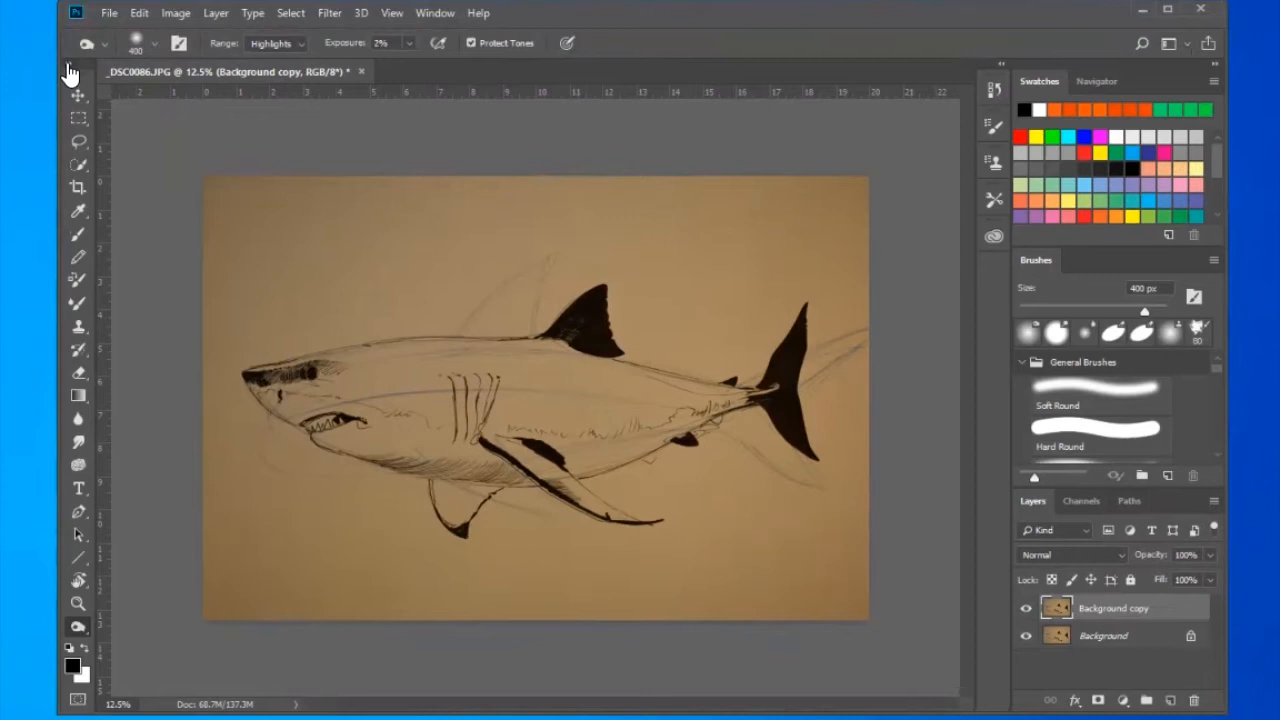
{"action": "left_click", "coordinate": [68, 64]}
- Activate the Brush tool and set its opacity to 100%
{"action": "left_click", "coordinate": [79, 163]}
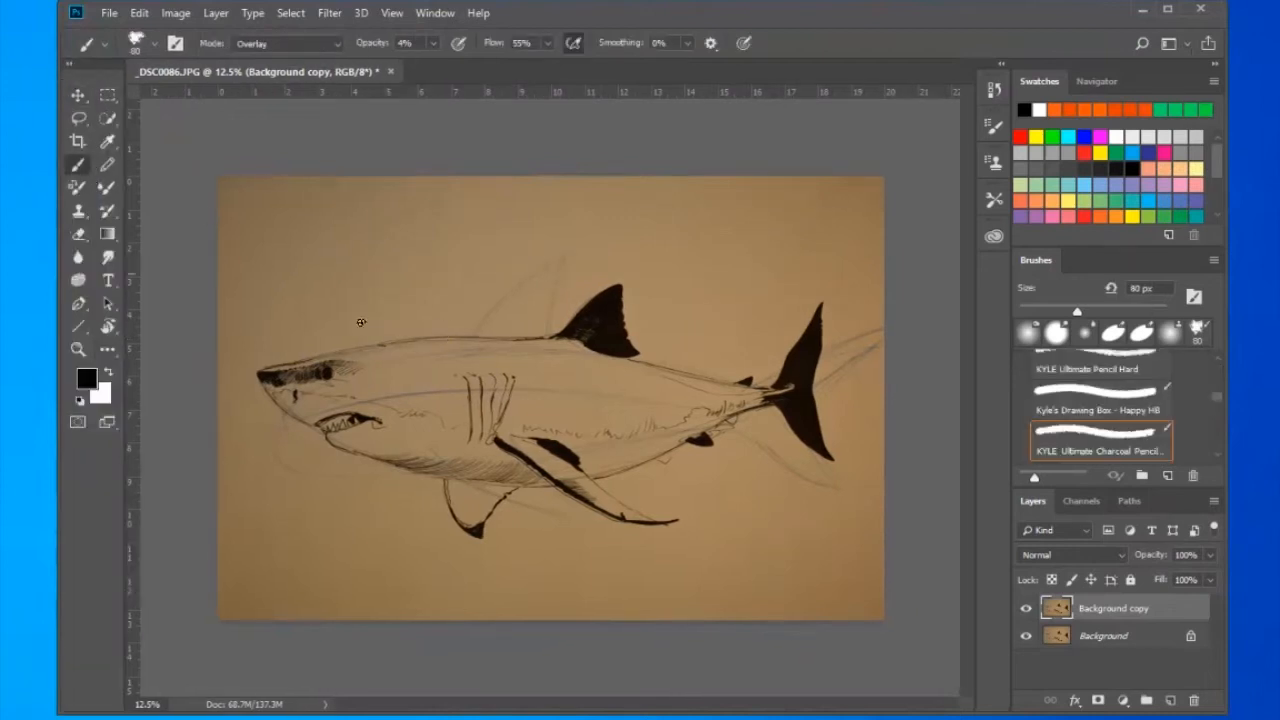
{"action": "left_click", "coordinate": [670, 505]}
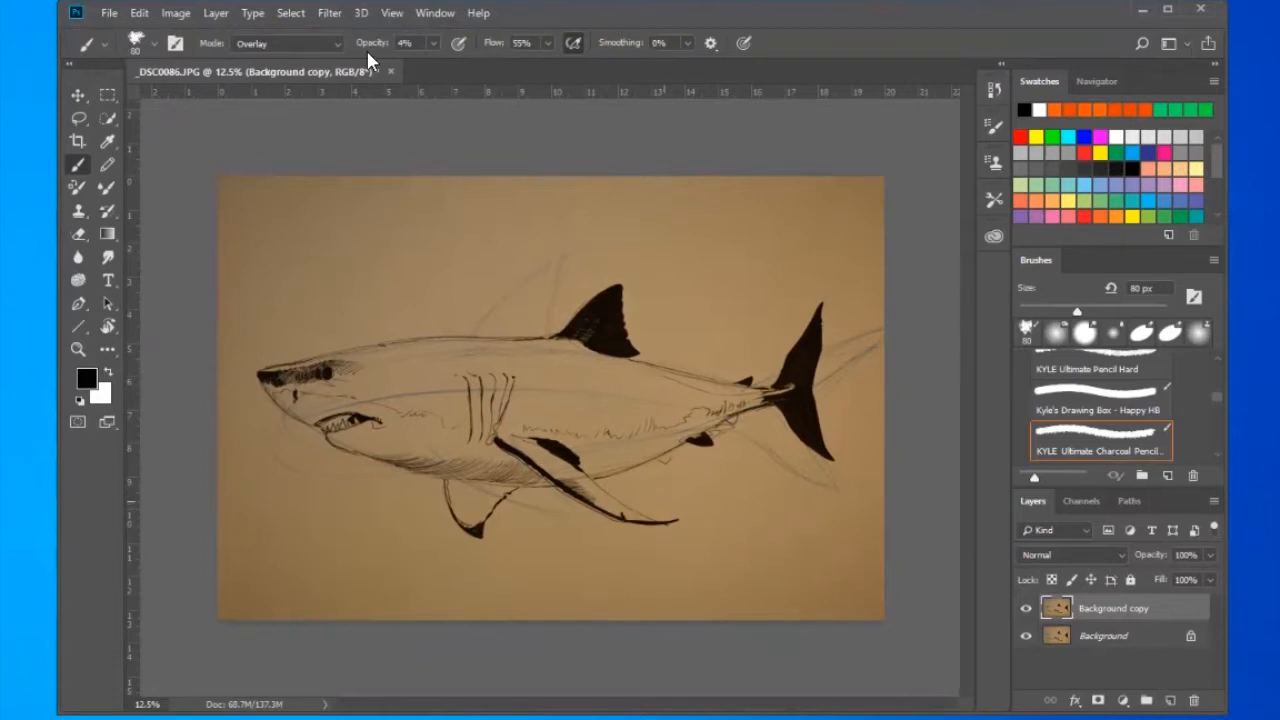
{"action": "left_click_drag", "start_coordinate": [368, 55], "coordinate": [450, 58]}
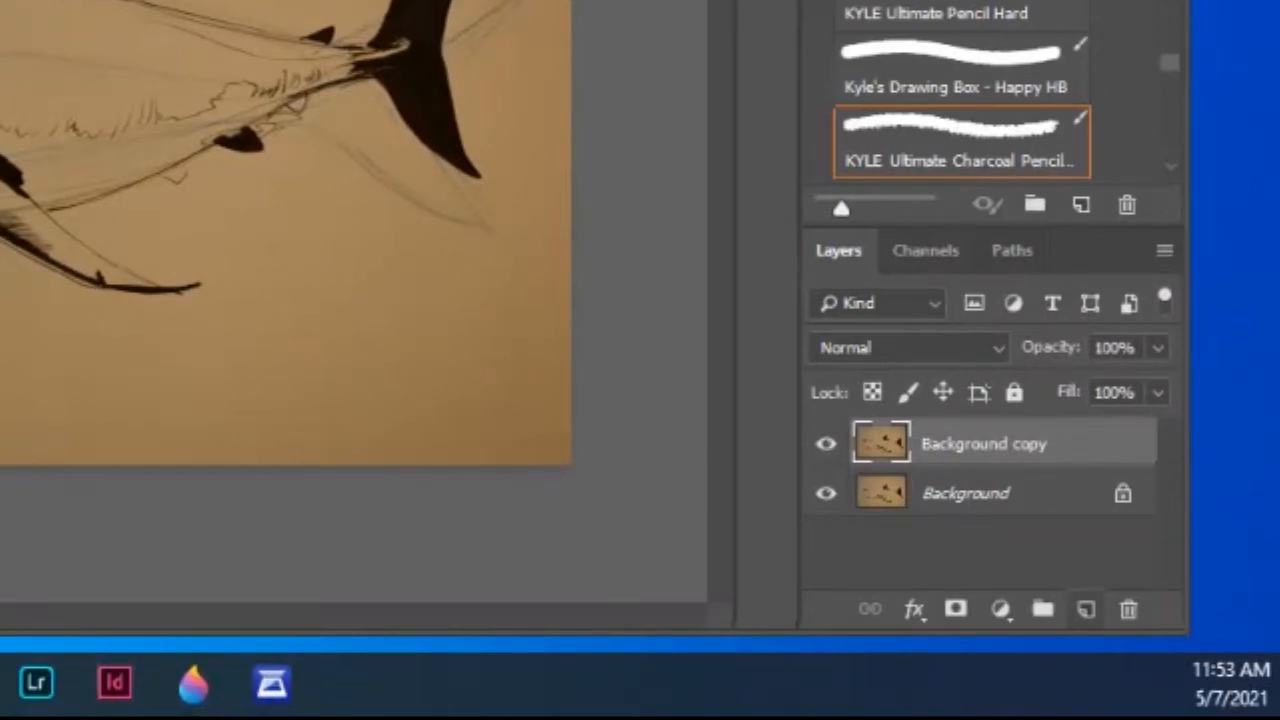
- Add two new empty layers above Background copy and name the upper one Color
{"action": "left_click", "coordinate": [1086, 609]}
{"action": "left_click", "coordinate": [1086, 609]}
{"action": "double_click", "coordinate": [948, 443]}
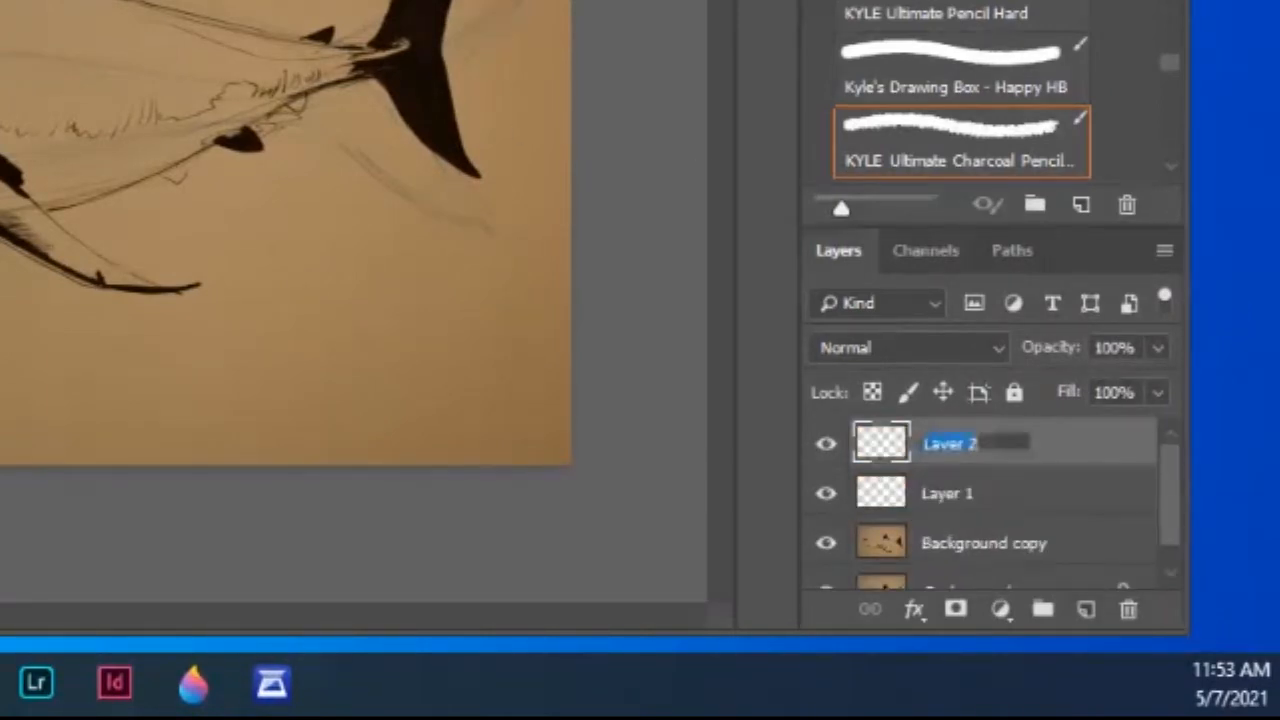
{"action": "type", "text": "Color"}
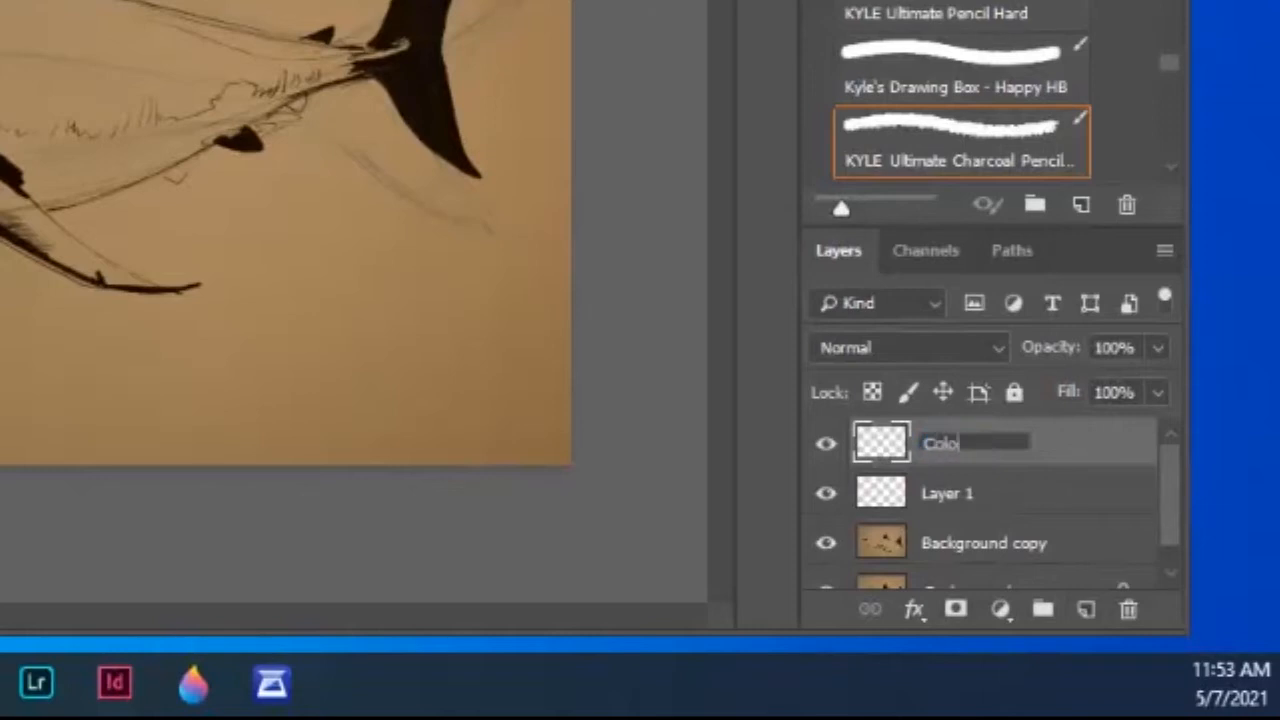
{"action": "key", "text": "Return"}
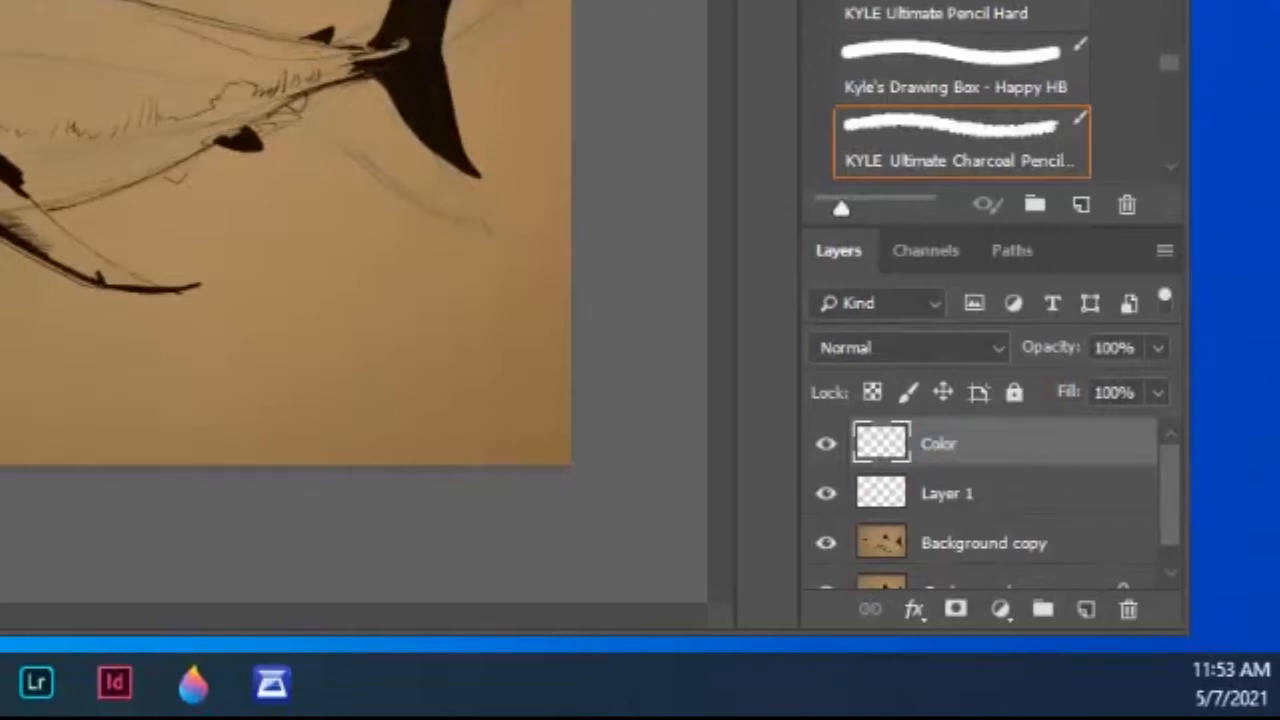
- Rename the Color layer as Ocean
{"action": "double_click", "coordinate": [940, 443]}
{"action": "type", "text": "Oce"}
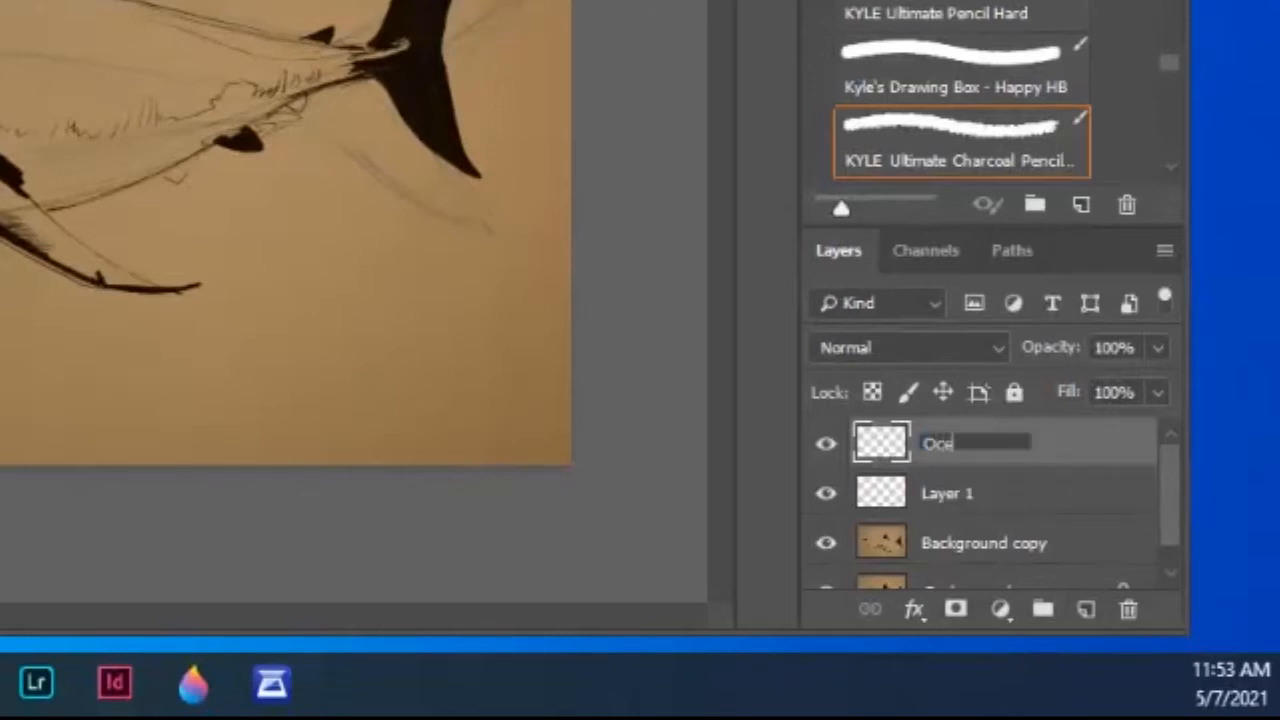
{"action": "type", "text": "an"}
{"action": "key", "text": "Return"}
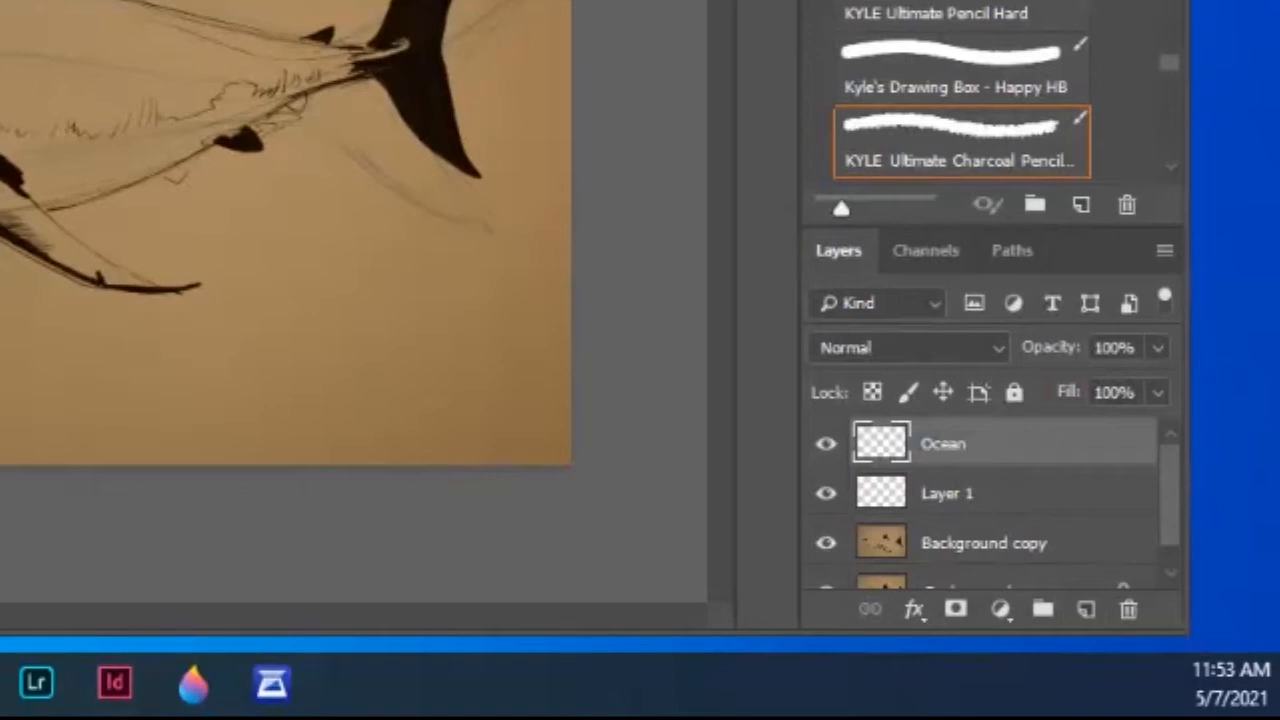
- Rename the empty layer below Ocean as Shark
{"action": "double_click", "coordinate": [947, 493]}
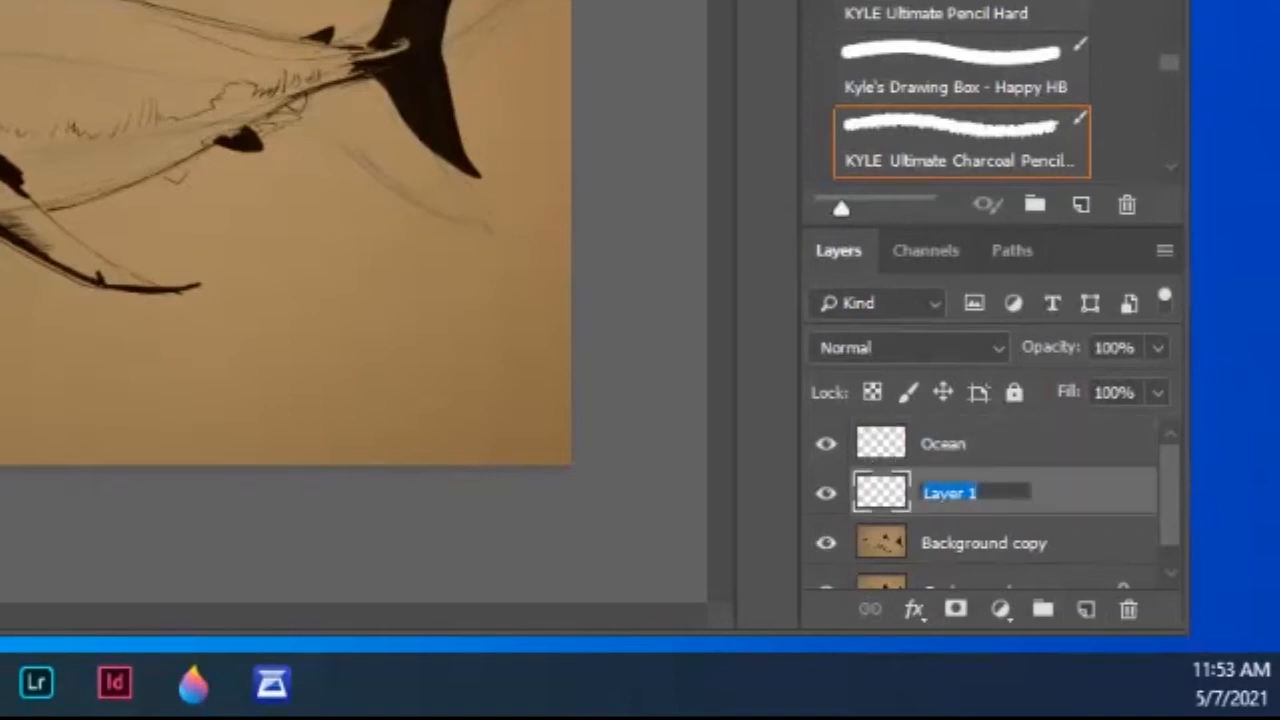
{"action": "type", "text": "Shark"}
{"action": "key", "text": "Return"}
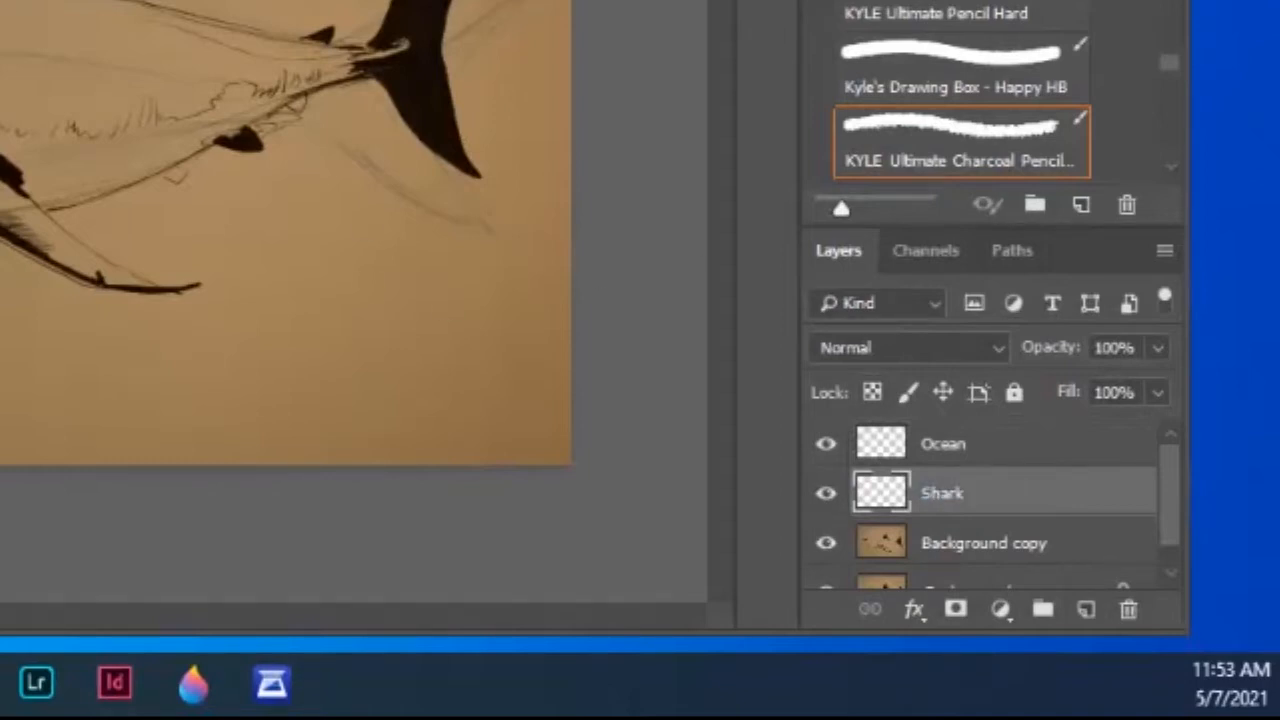
- Add a new layer directly above Shark and name it Fill with White
{"action": "key", "text": "ctrl+shift+alt+n"}
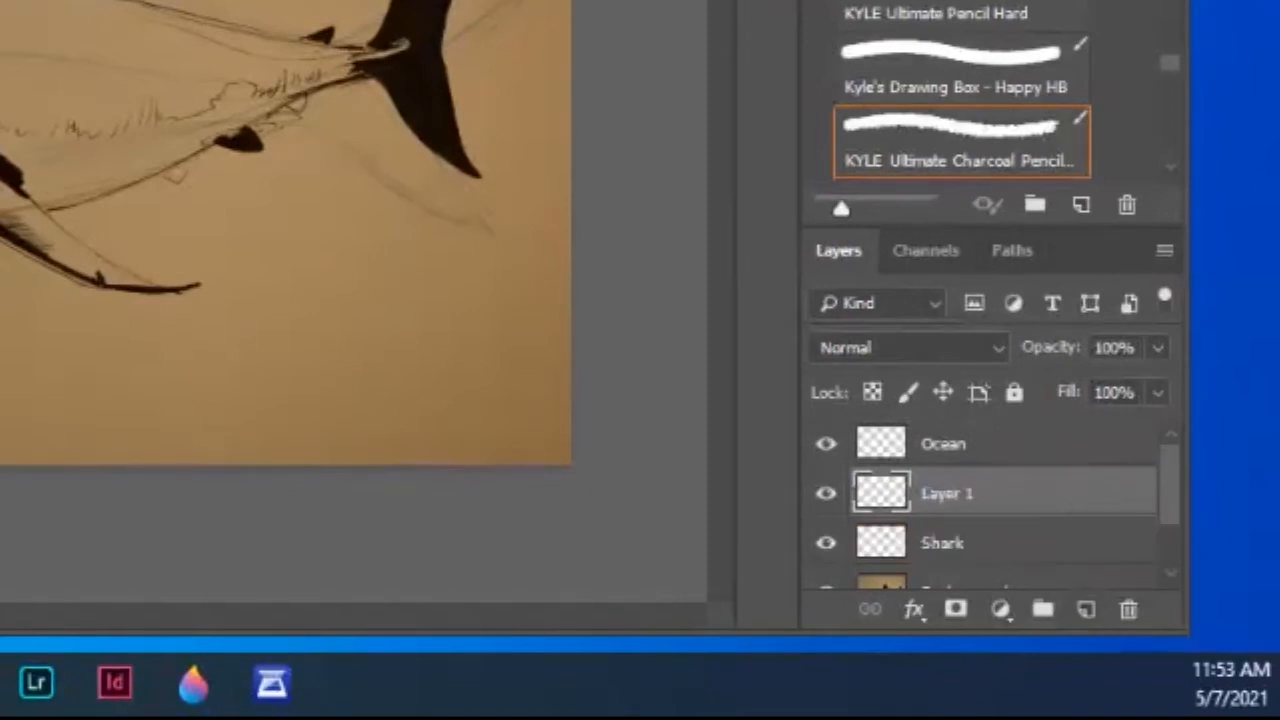
{"action": "double_click", "coordinate": [947, 493]}
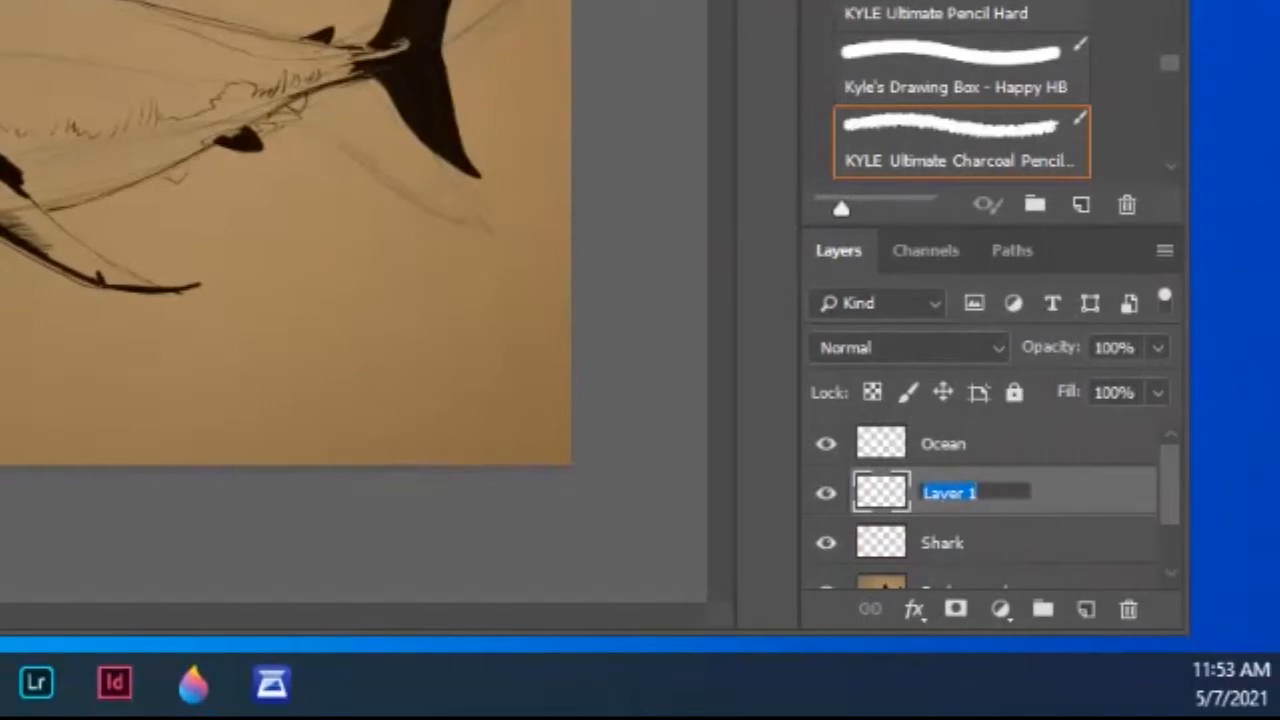
{"action": "type", "text": "Fill Shar"}
{"action": "key", "text": "BackSpace"}
{"action": "key", "text": "BackSpace"}
{"action": "key", "text": "BackSpace"}
{"action": "key", "text": "BackSpace"}
{"action": "key", "text": "BackSpace"}
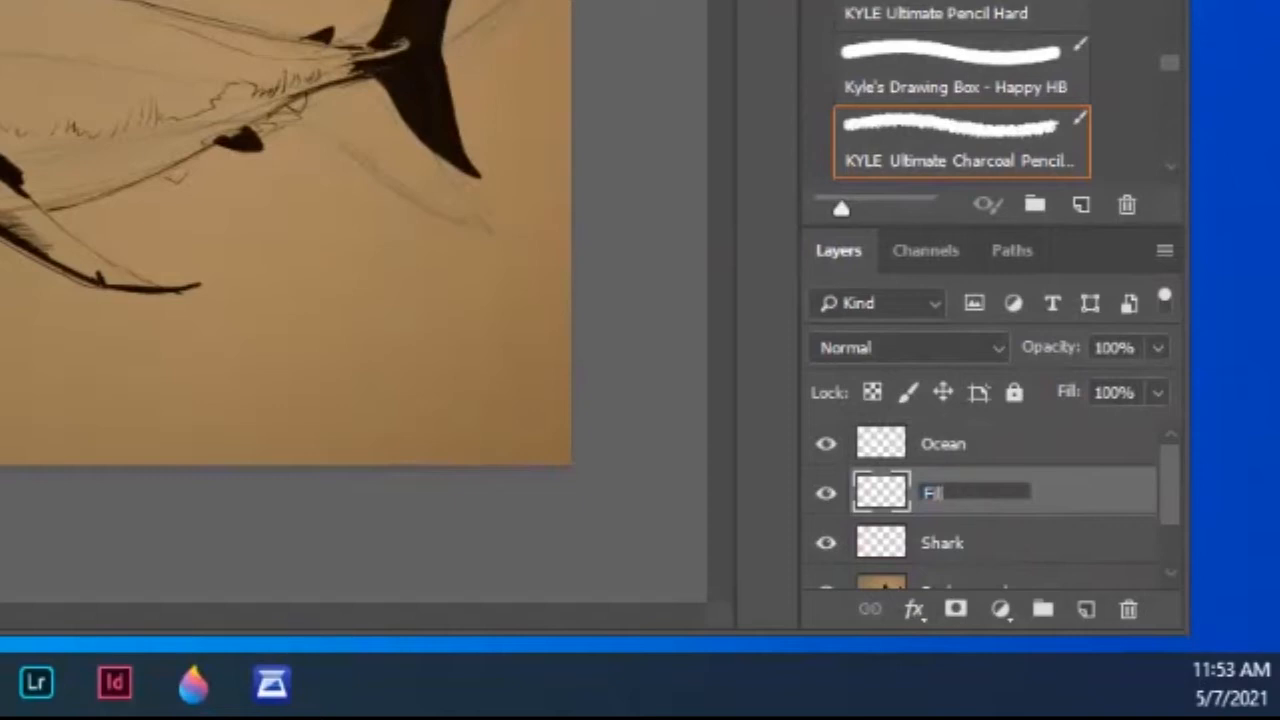
{"action": "type", "text": "with White"}
{"action": "key", "text": "Return"}
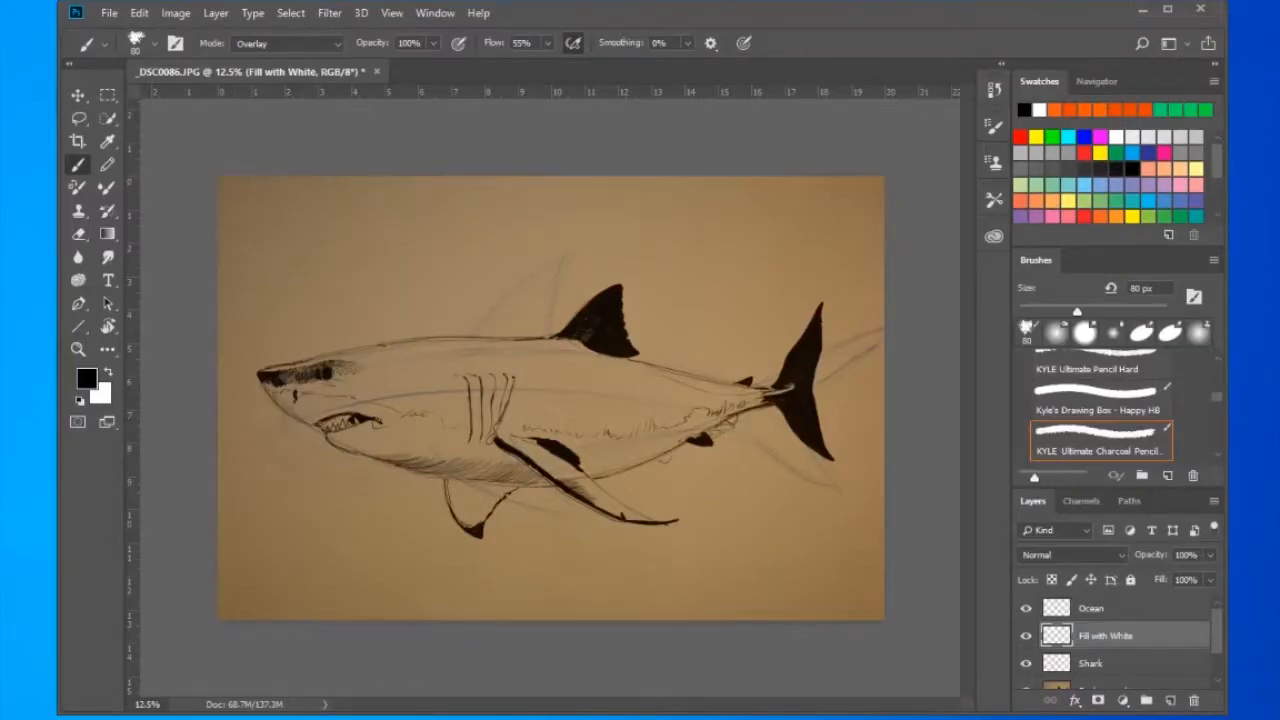
- Move the Background copy layer to the top of the layer stack and set its blending mode to Multiply
{"action": "scroll", "coordinate": [1120, 640], "scroll_direction": "down", "scroll_amount": 2}
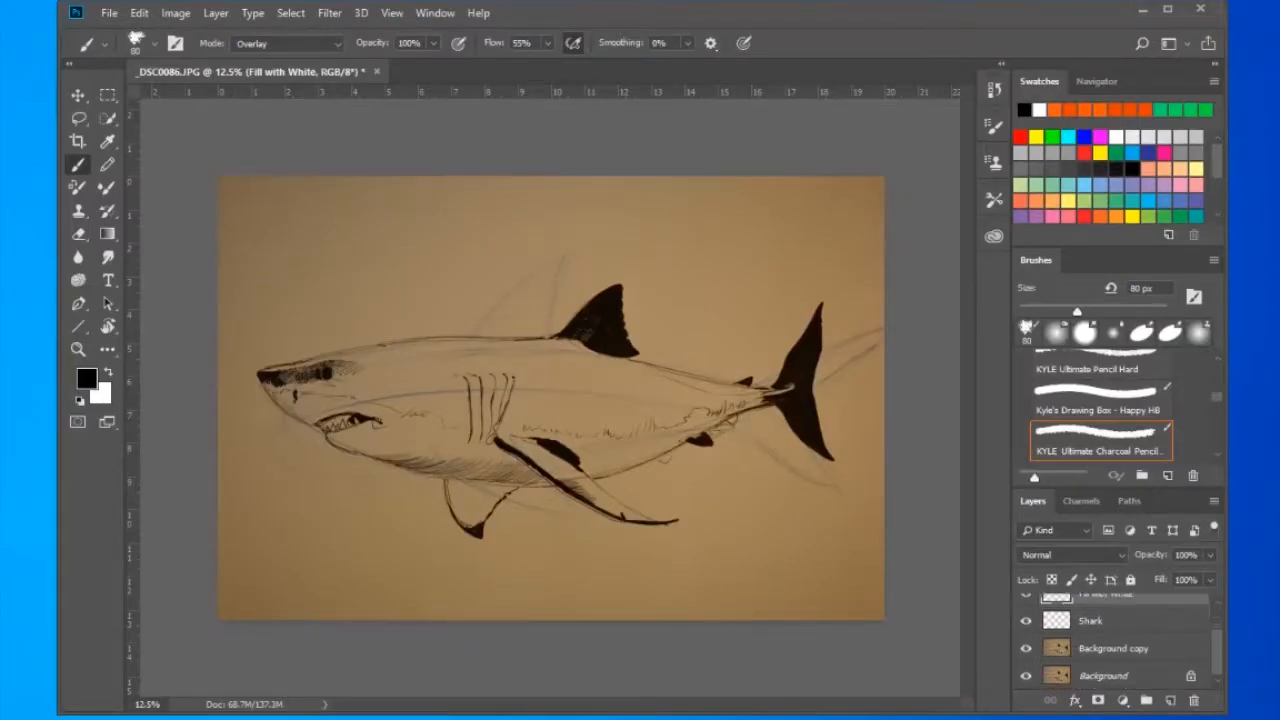
{"action": "left_click_drag", "start_coordinate": [1113, 649], "coordinate": [1113, 608]}
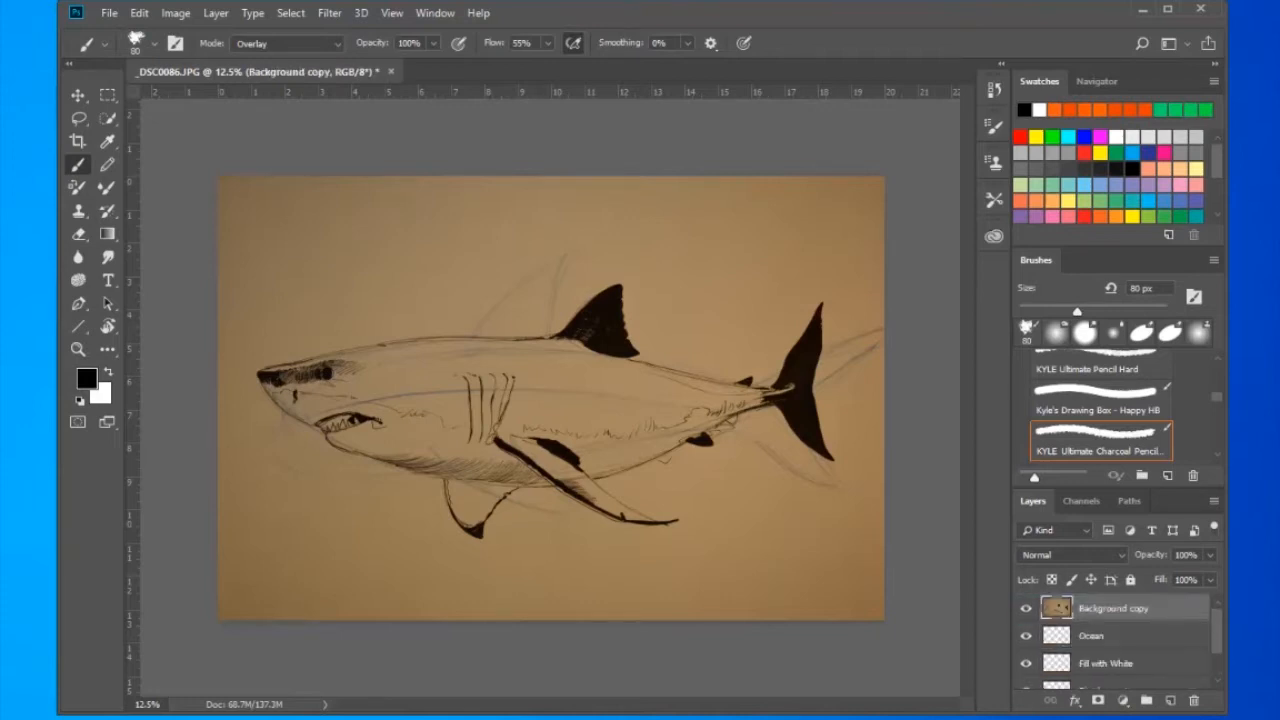
{"action": "left_click", "coordinate": [1072, 555]}
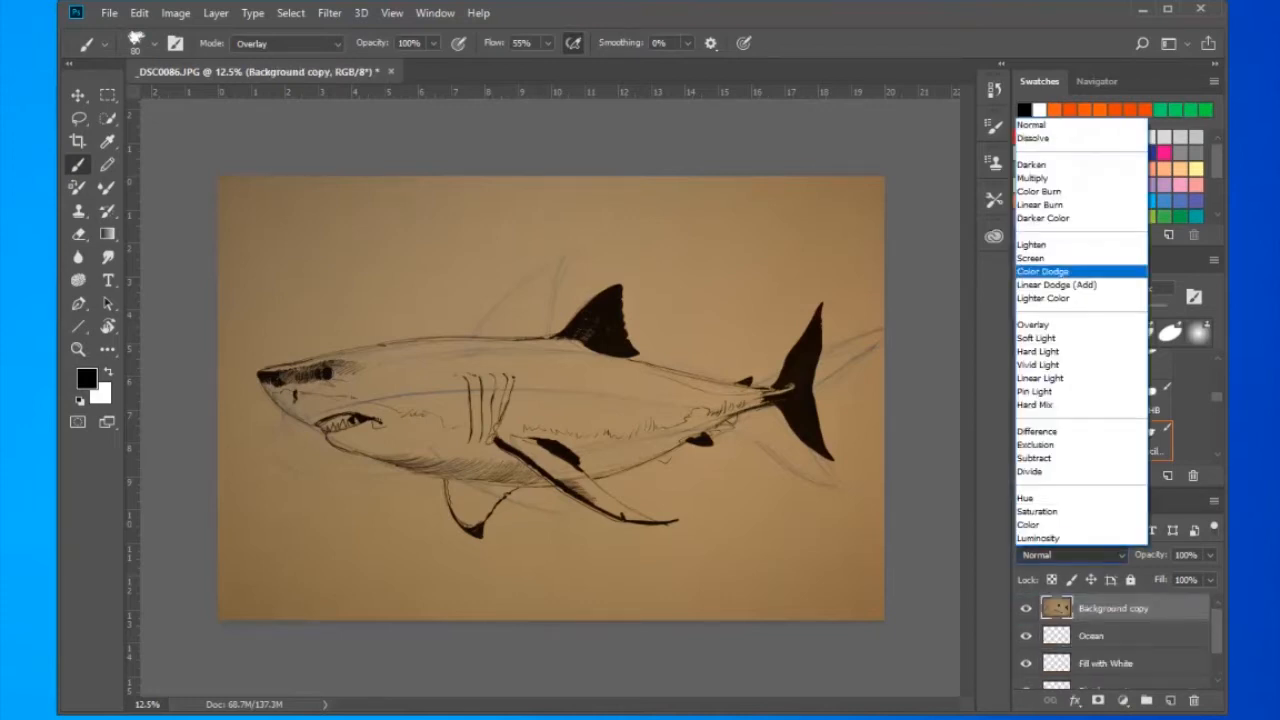
{"action": "left_click", "coordinate": [1060, 177]}
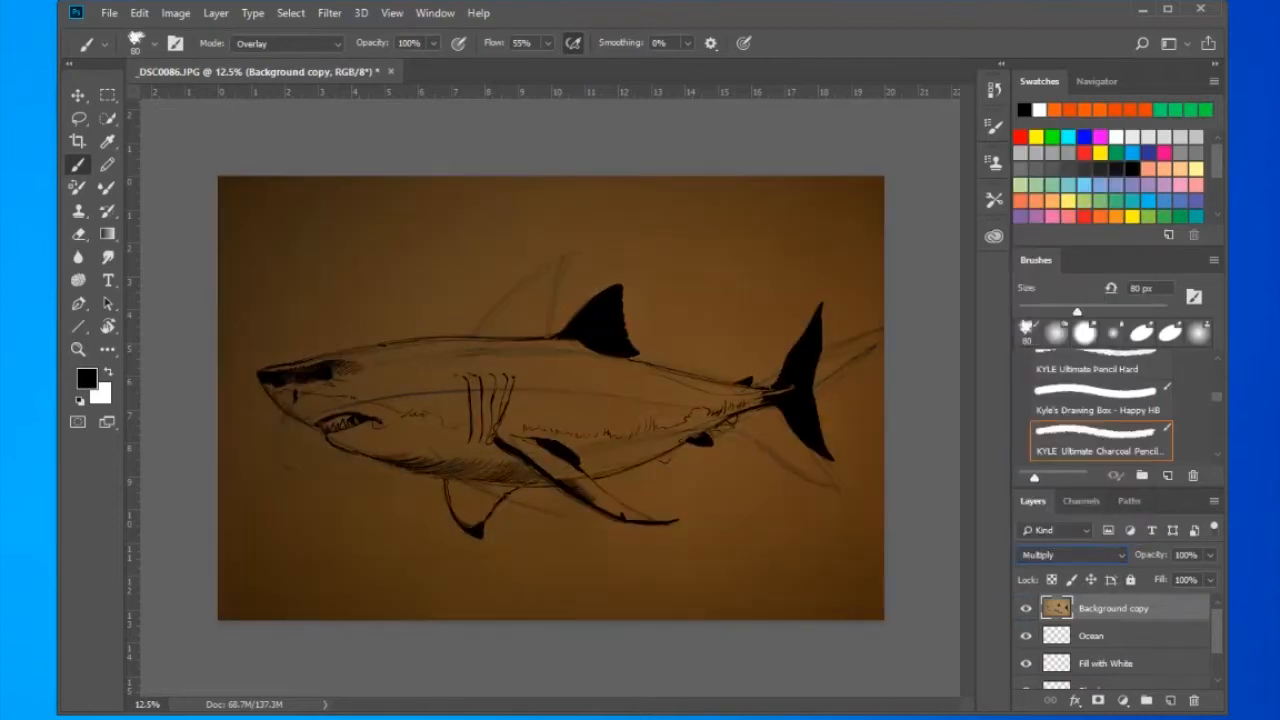
- Move the Fill with White layer below Shark, directly above the Background layer
{"action": "scroll", "coordinate": [1115, 640], "scroll_direction": "down", "scroll_amount": 2}
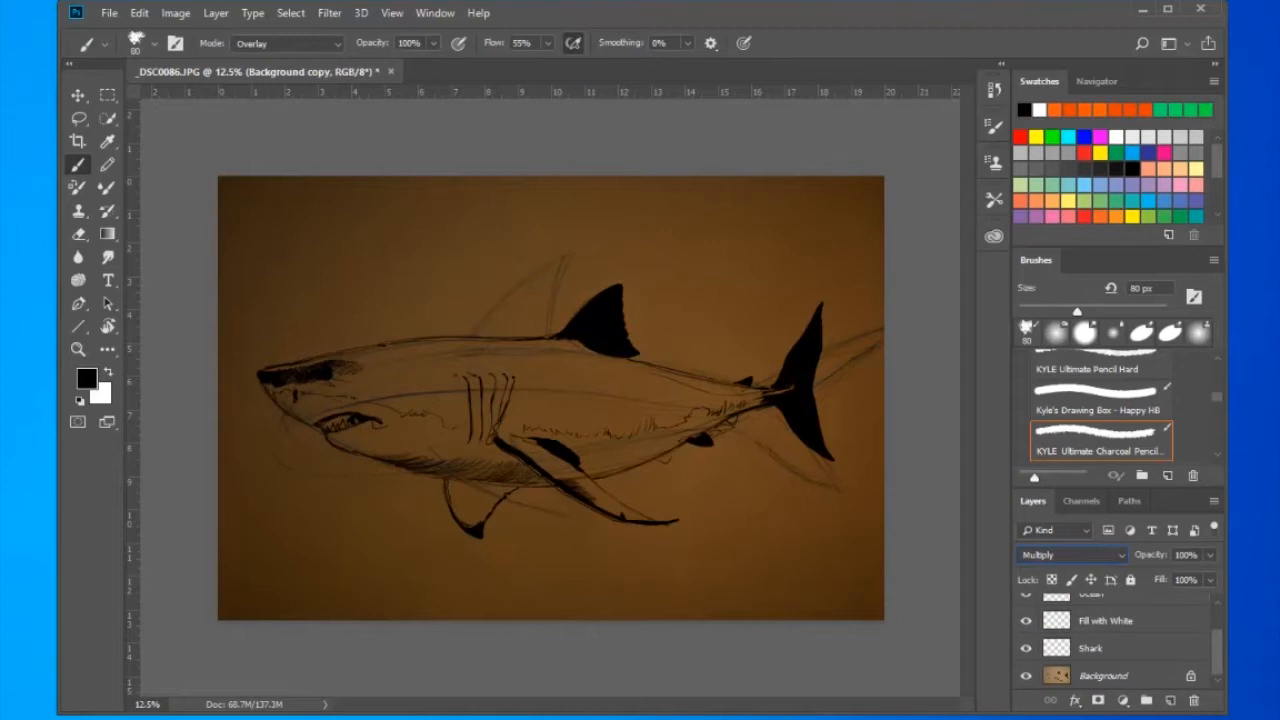
{"action": "left_click_drag", "start_coordinate": [1057, 621], "coordinate": [1060, 660]}
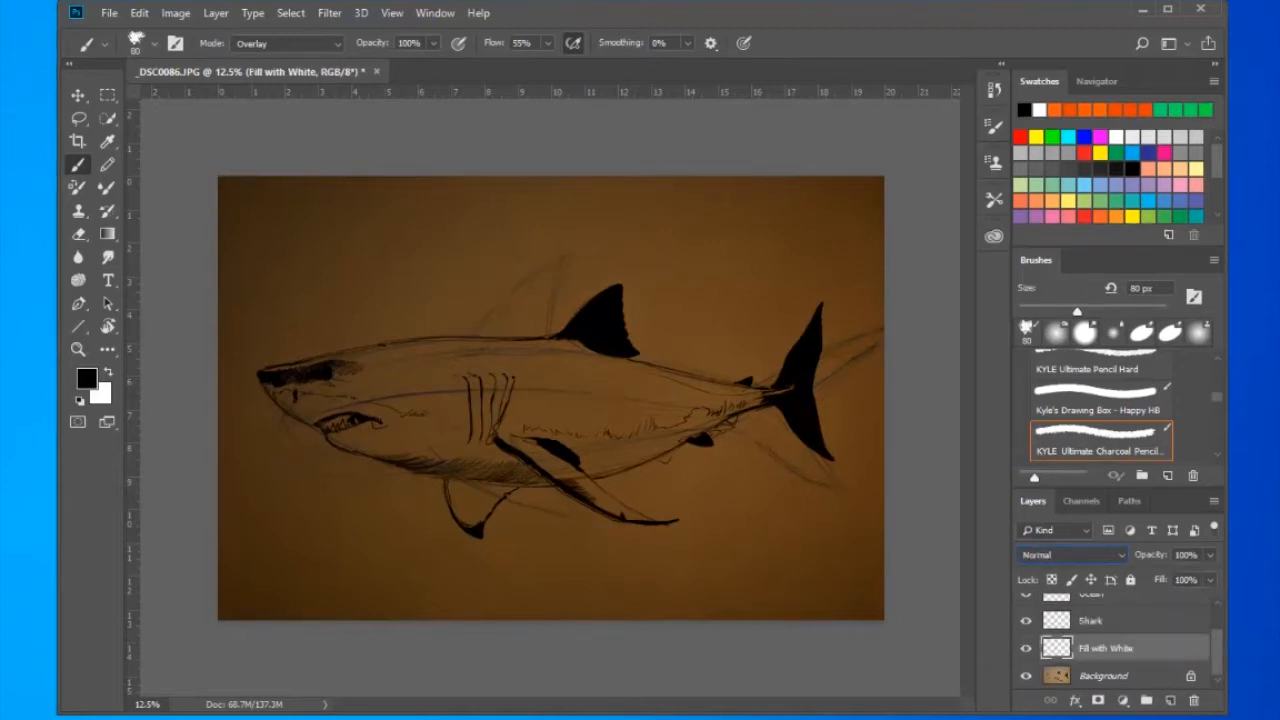
{"action": "scroll", "coordinate": [1115, 640], "scroll_direction": "up", "scroll_amount": 2}
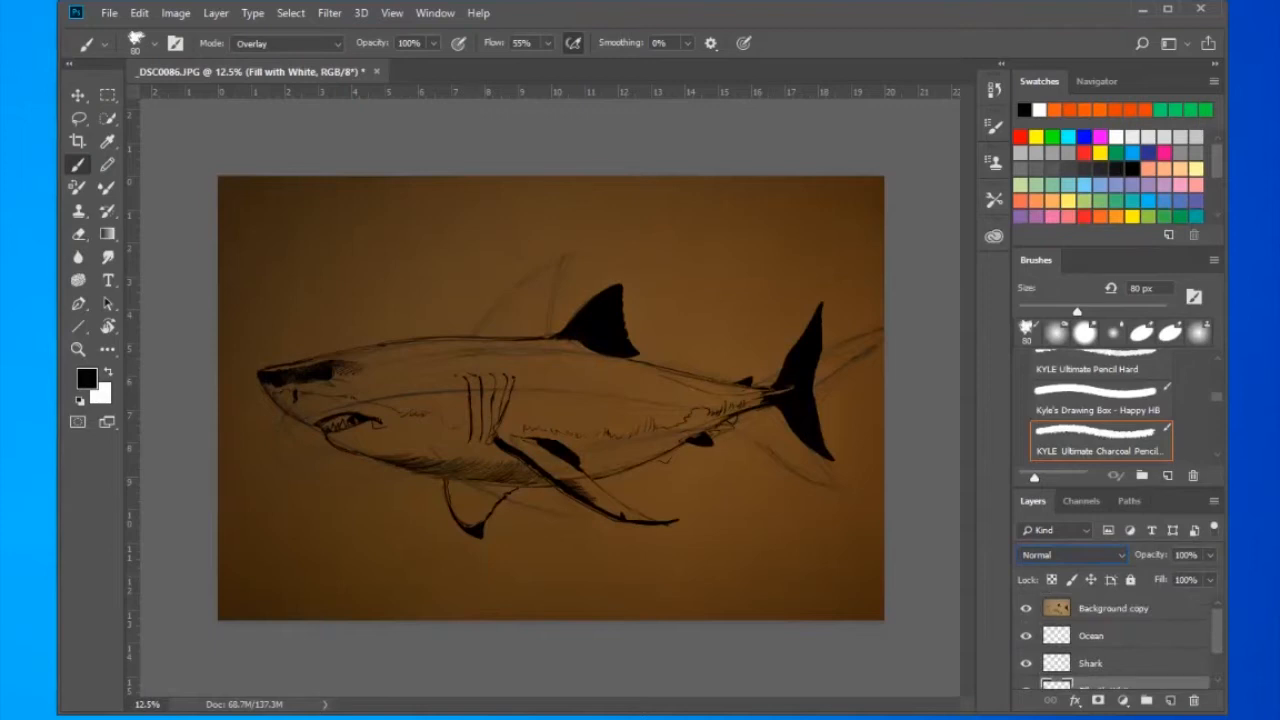
{"action": "scroll", "coordinate": [1115, 640], "scroll_direction": "down", "scroll_amount": 2}
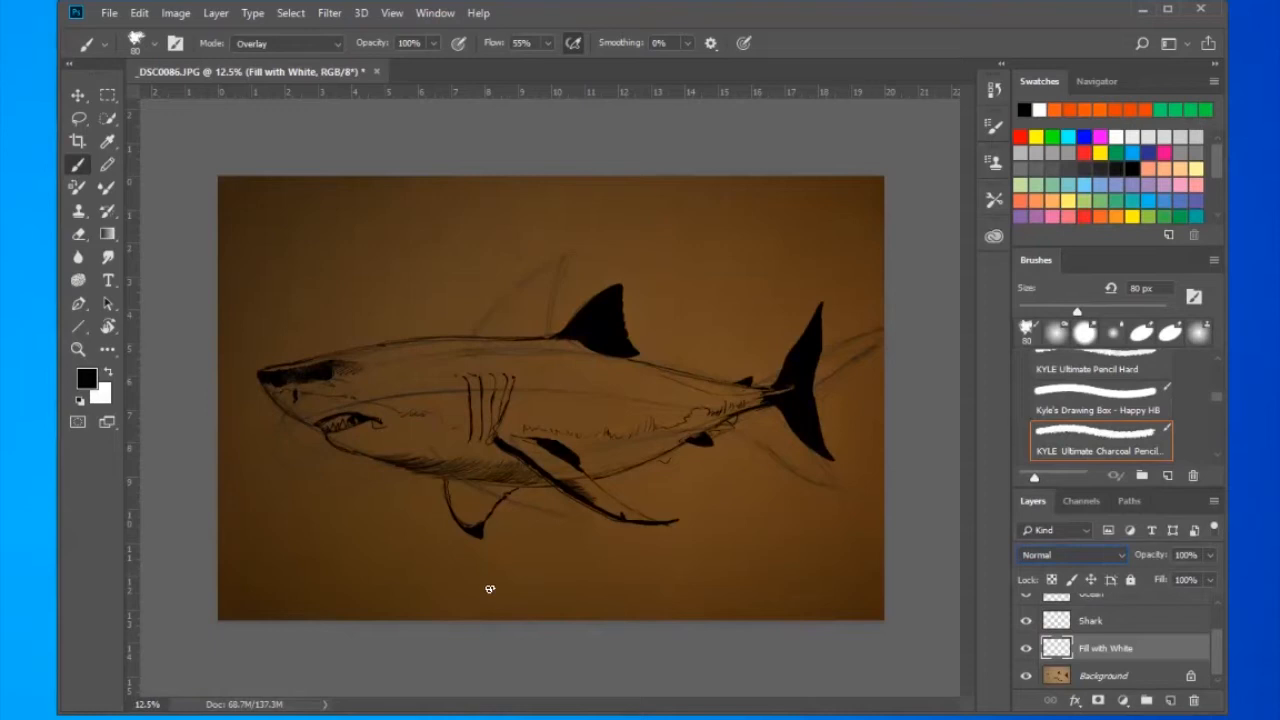
- Fill the Fill with White layer with solid white in Normal mode at 100% opacity
{"action": "left_click", "coordinate": [145, 13]}
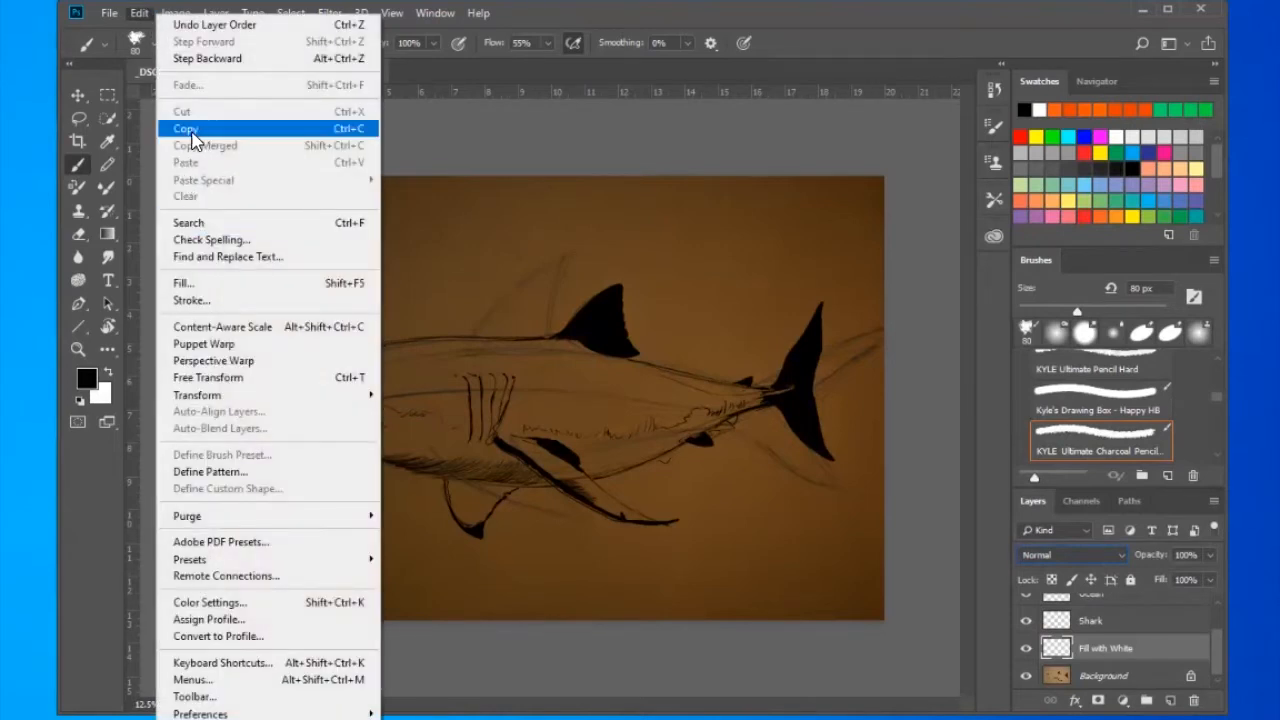
{"action": "left_click", "coordinate": [262, 282]}
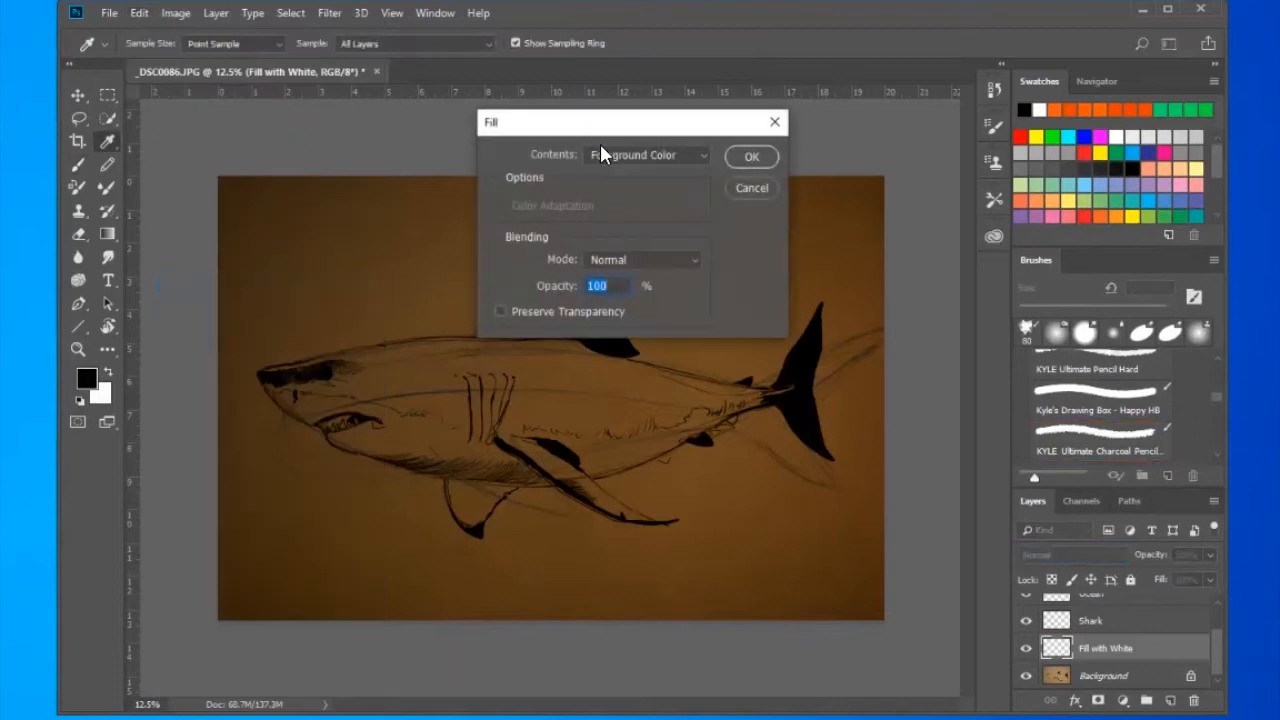
{"action": "left_click", "coordinate": [700, 155]}
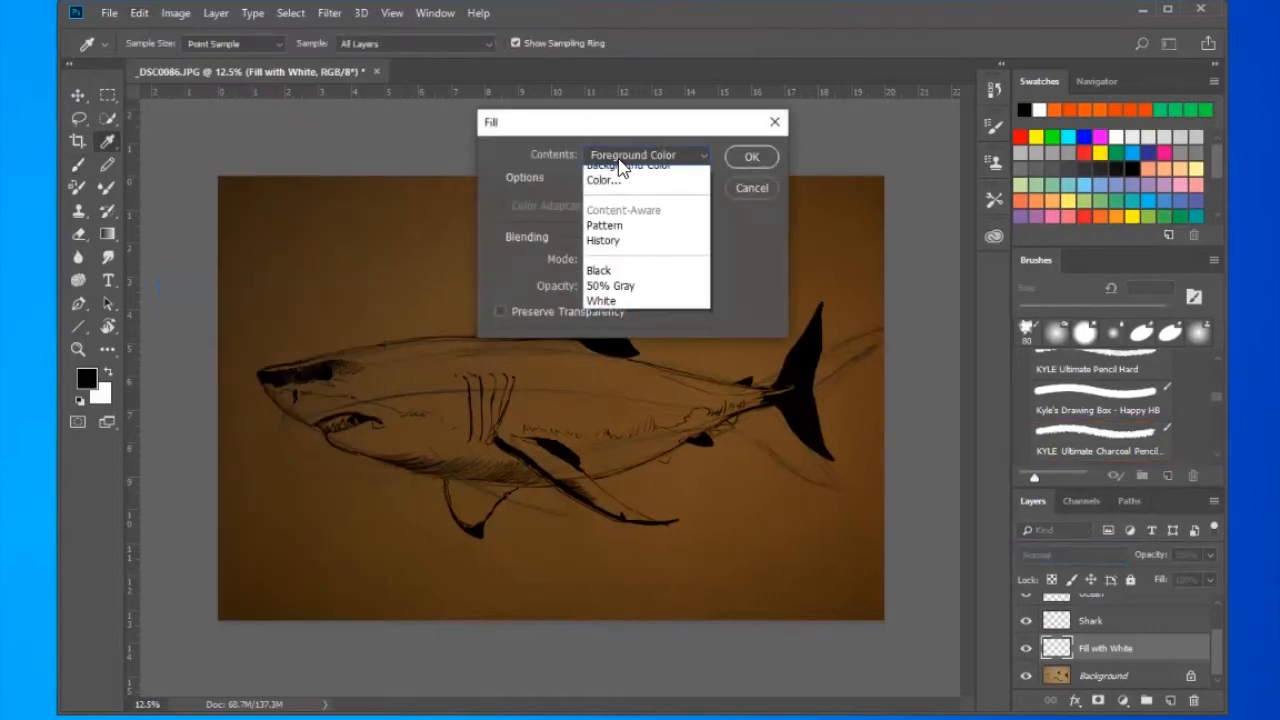
{"action": "left_click", "coordinate": [615, 322]}
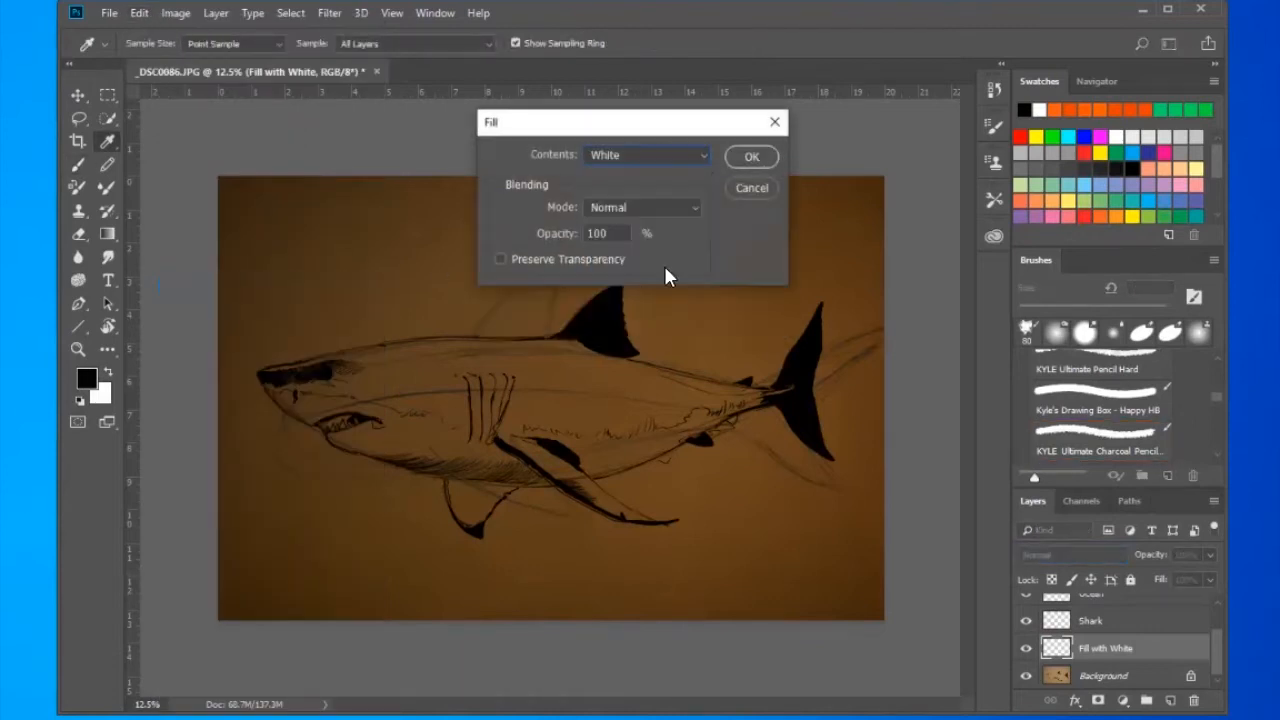
{"action": "left_click", "coordinate": [751, 157]}
{"action": "key", "text": "b"}
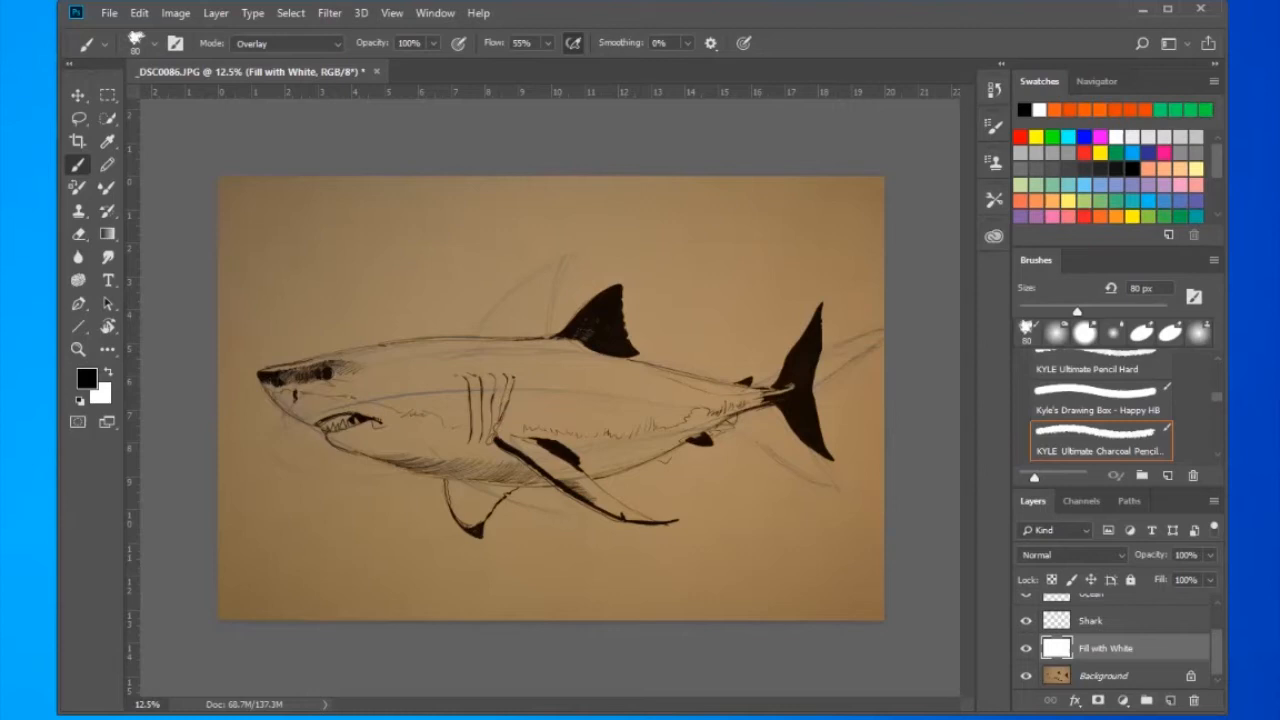
- Move the Shark layer above the Ocean layer in the layer stack
{"action": "scroll", "coordinate": [1112, 642], "scroll_direction": "up", "scroll_amount": 2}
{"action": "left_click", "coordinate": [1112, 636]}
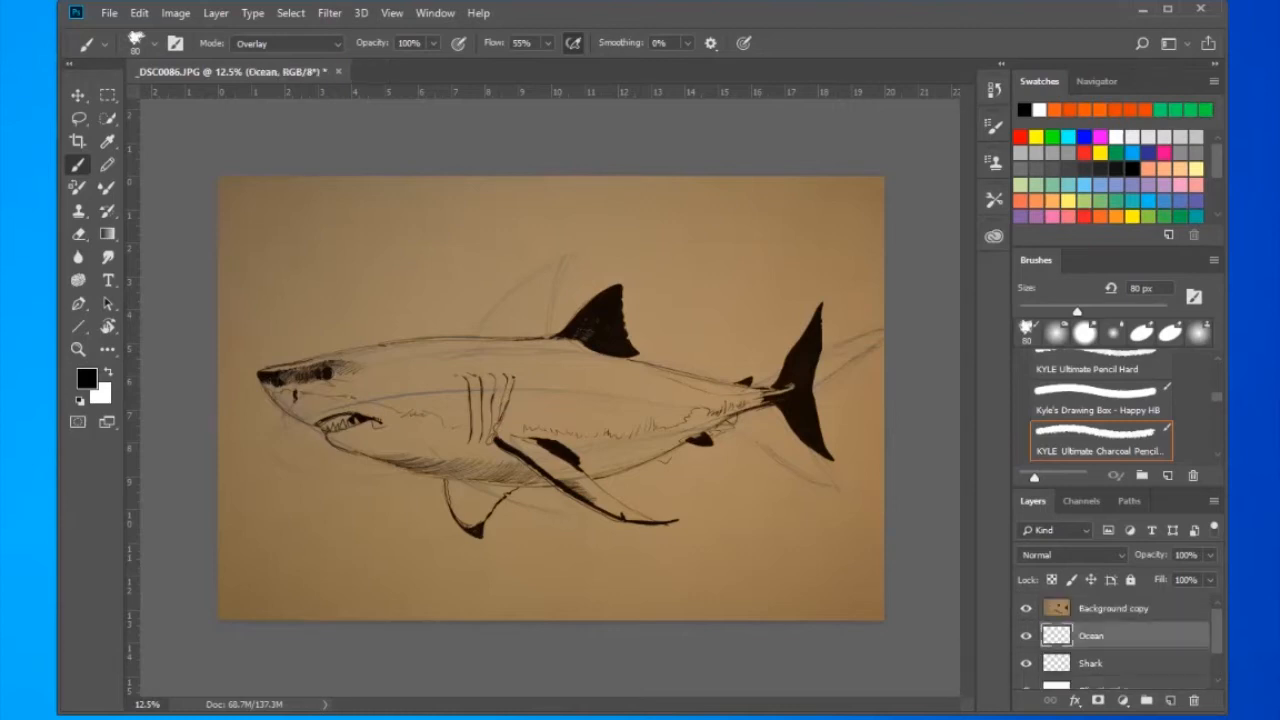
{"action": "left_click", "coordinate": [1112, 663]}
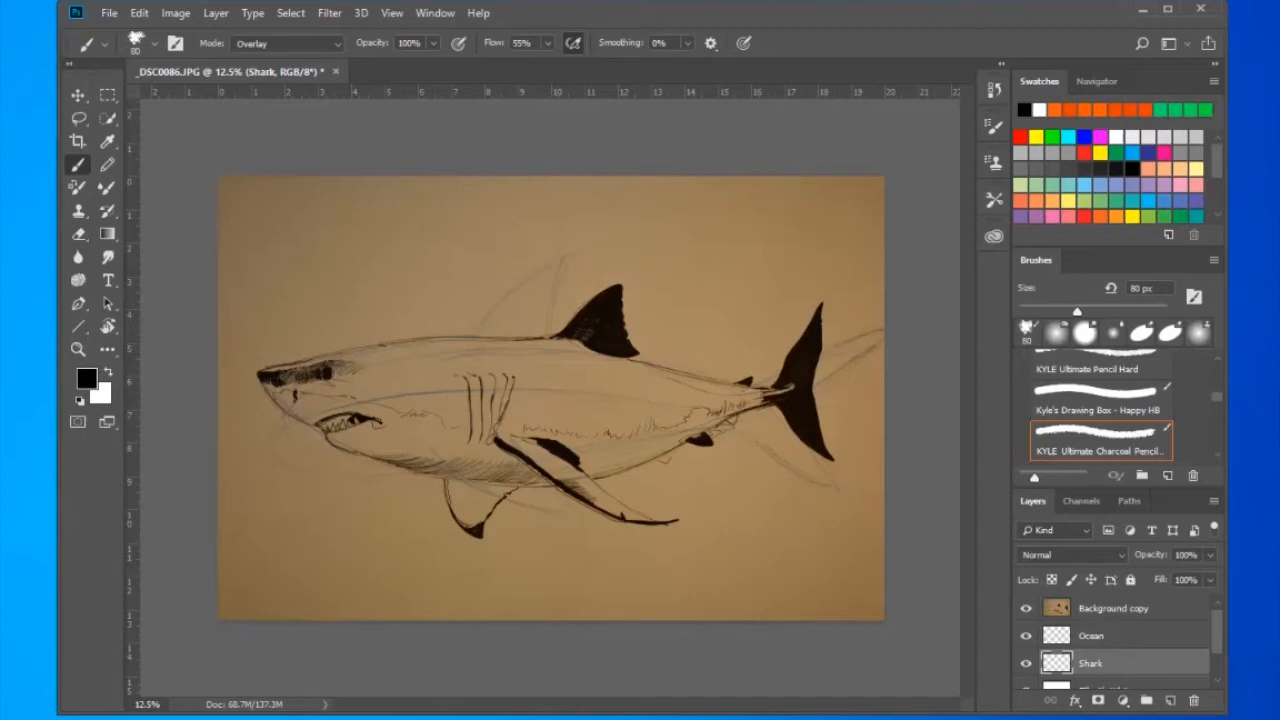
{"action": "scroll", "coordinate": [1112, 640], "scroll_direction": "down", "scroll_amount": 1}
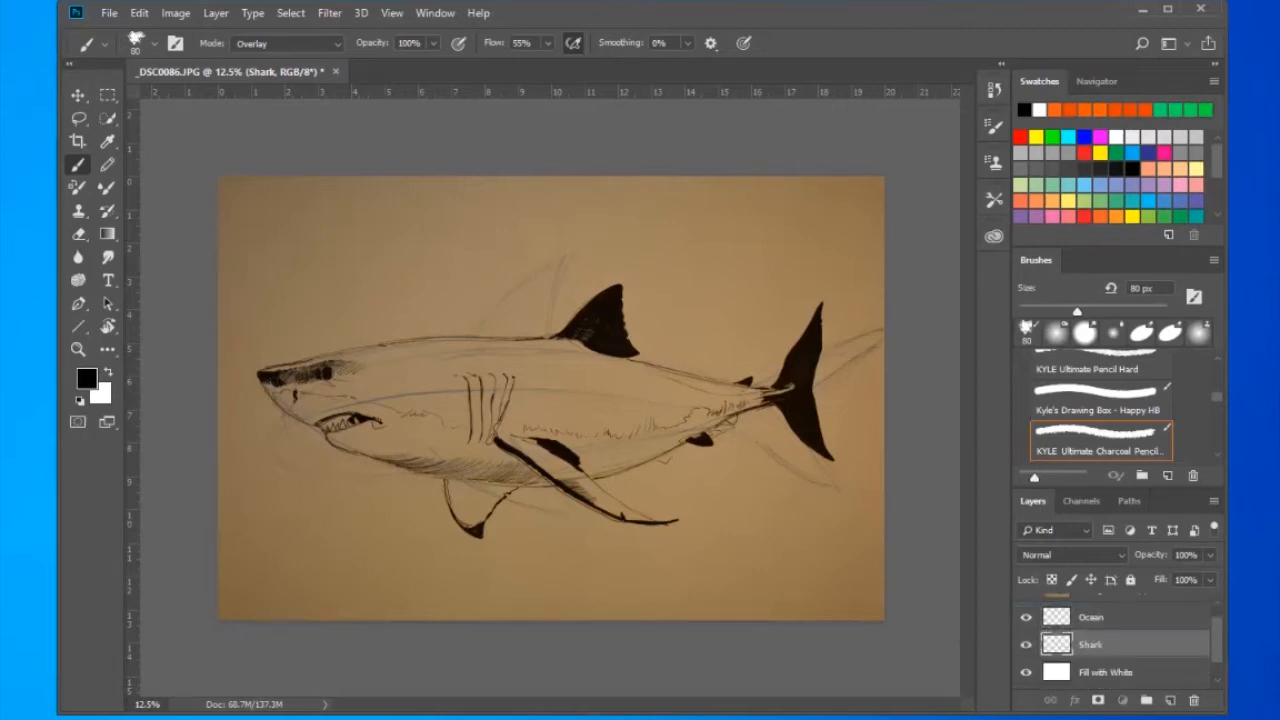
{"action": "key", "text": "ctrl+bracketright"}
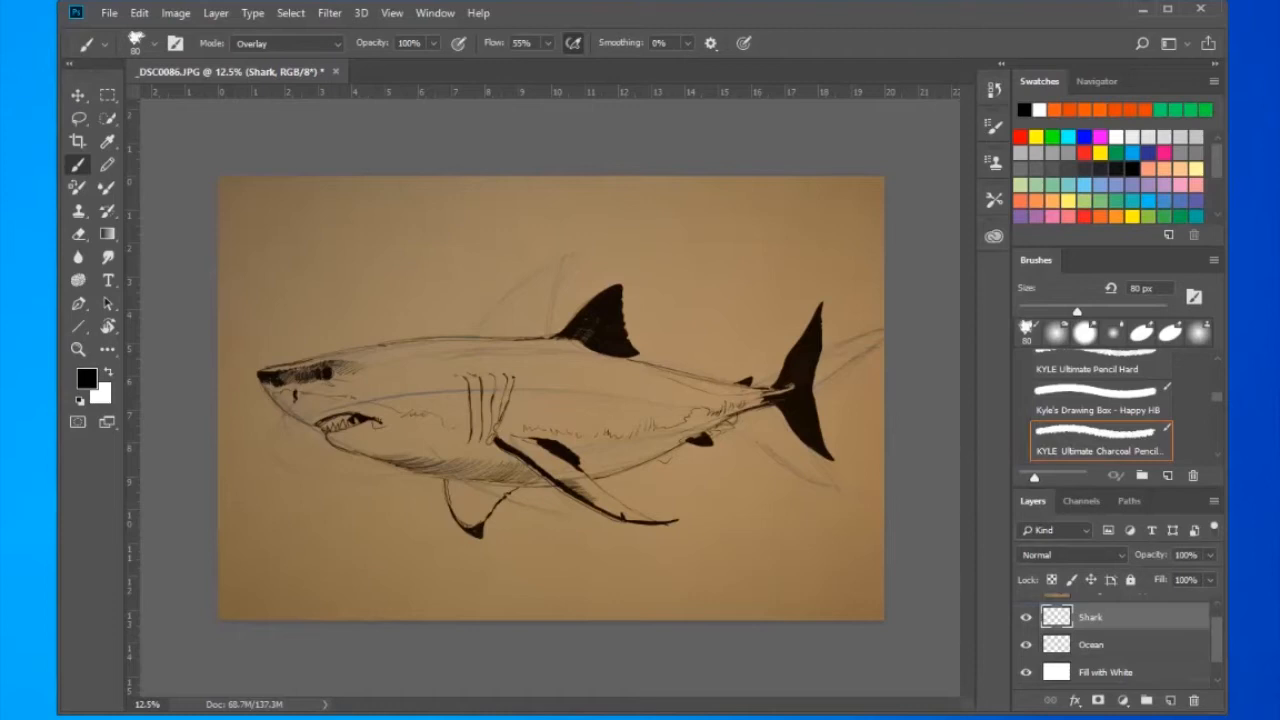
- Select the Ocean layer and set the Gradient tool to the Radial style
{"action": "key", "text": "alt+bracketleft"}
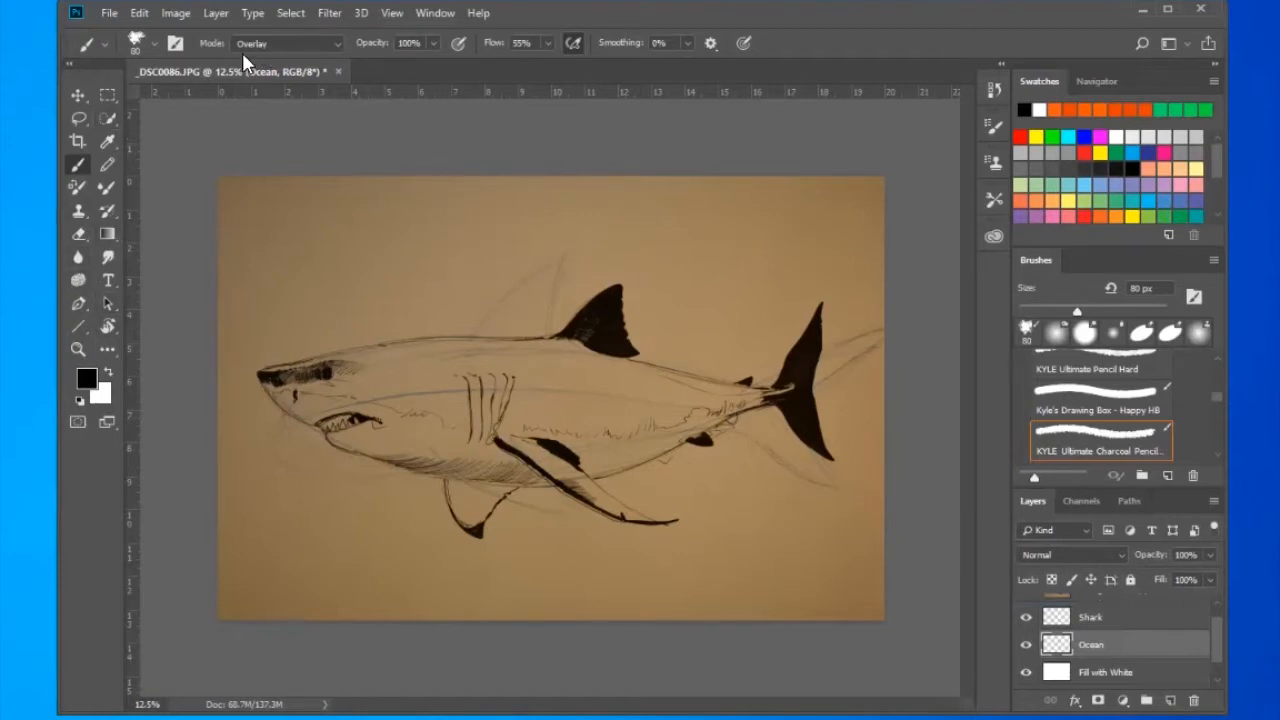
{"action": "left_click", "coordinate": [107, 236]}
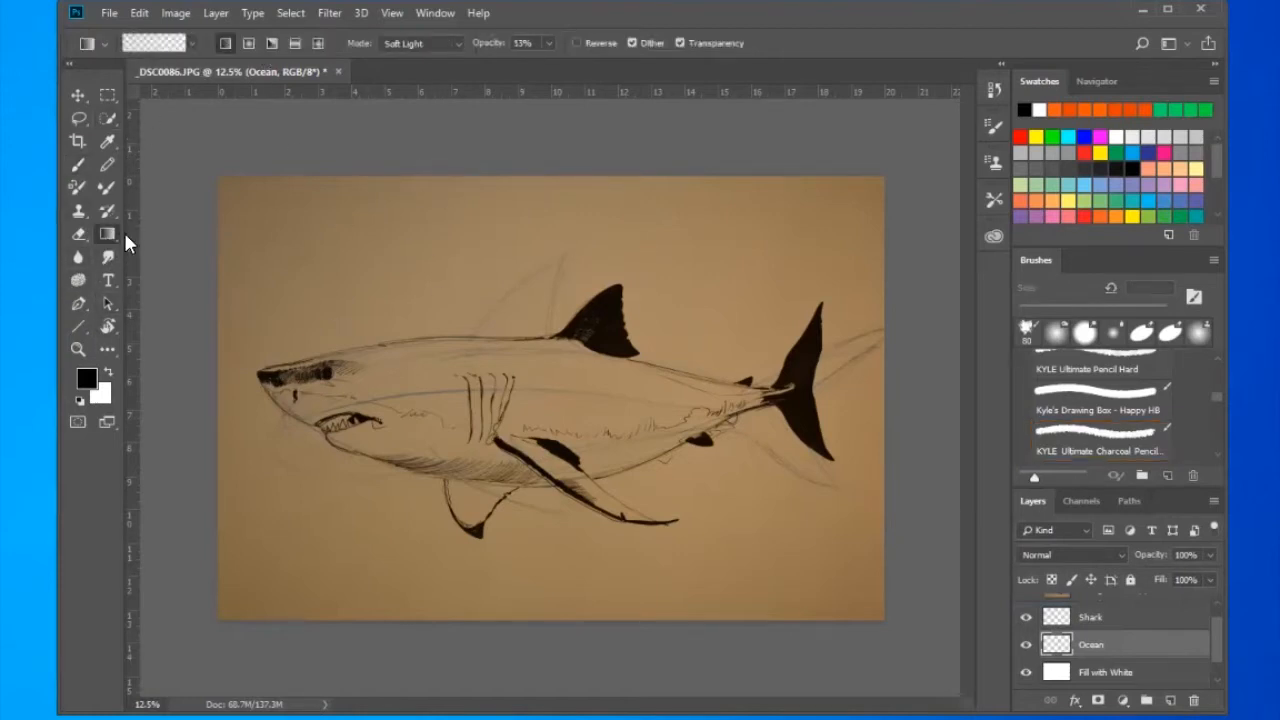
{"action": "left_click", "coordinate": [193, 43]}
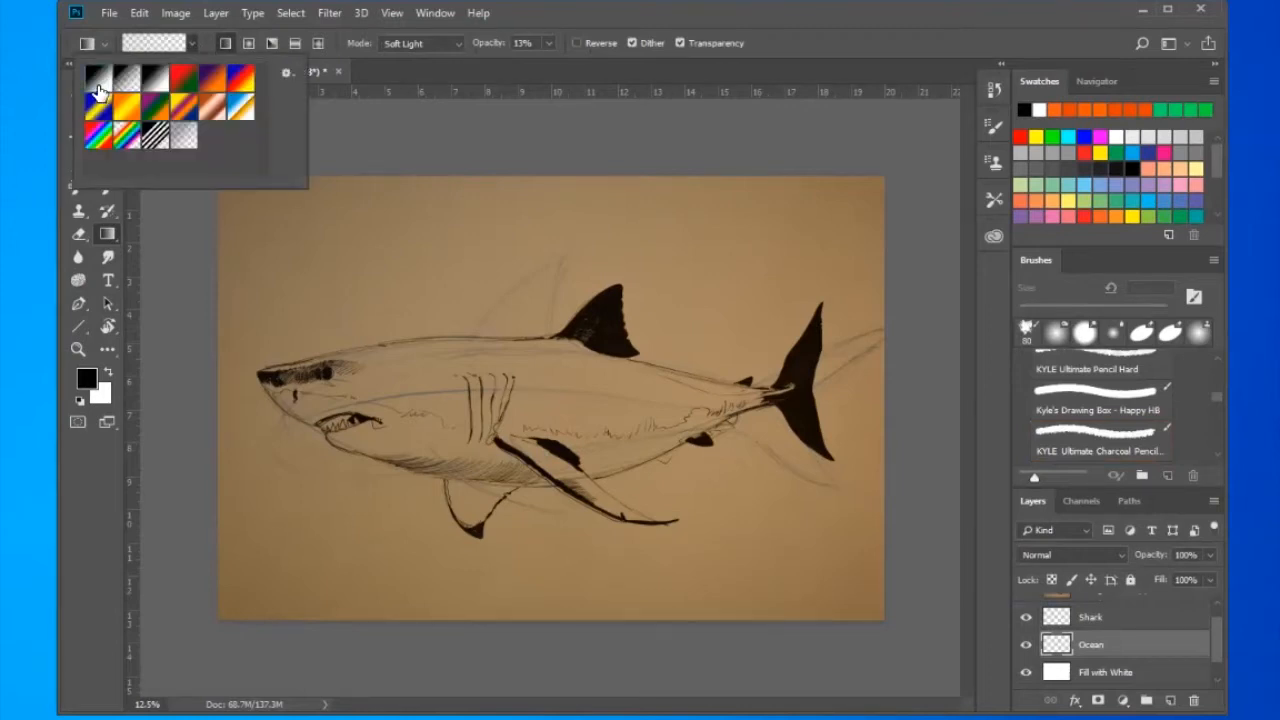
{"action": "left_click", "coordinate": [249, 41]}
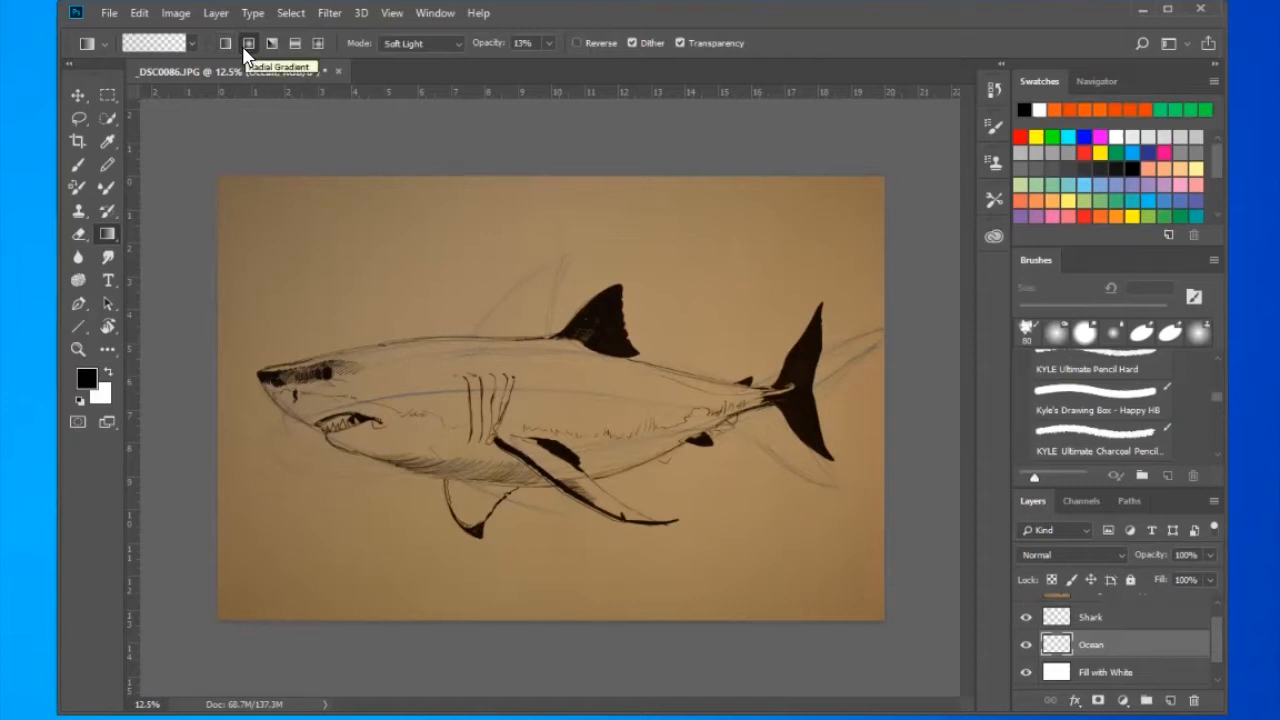
- Set the foreground colour to the light blue 729eca
{"action": "left_click", "coordinate": [87, 378]}
{"action": "left_click", "coordinate": [791, 242]}
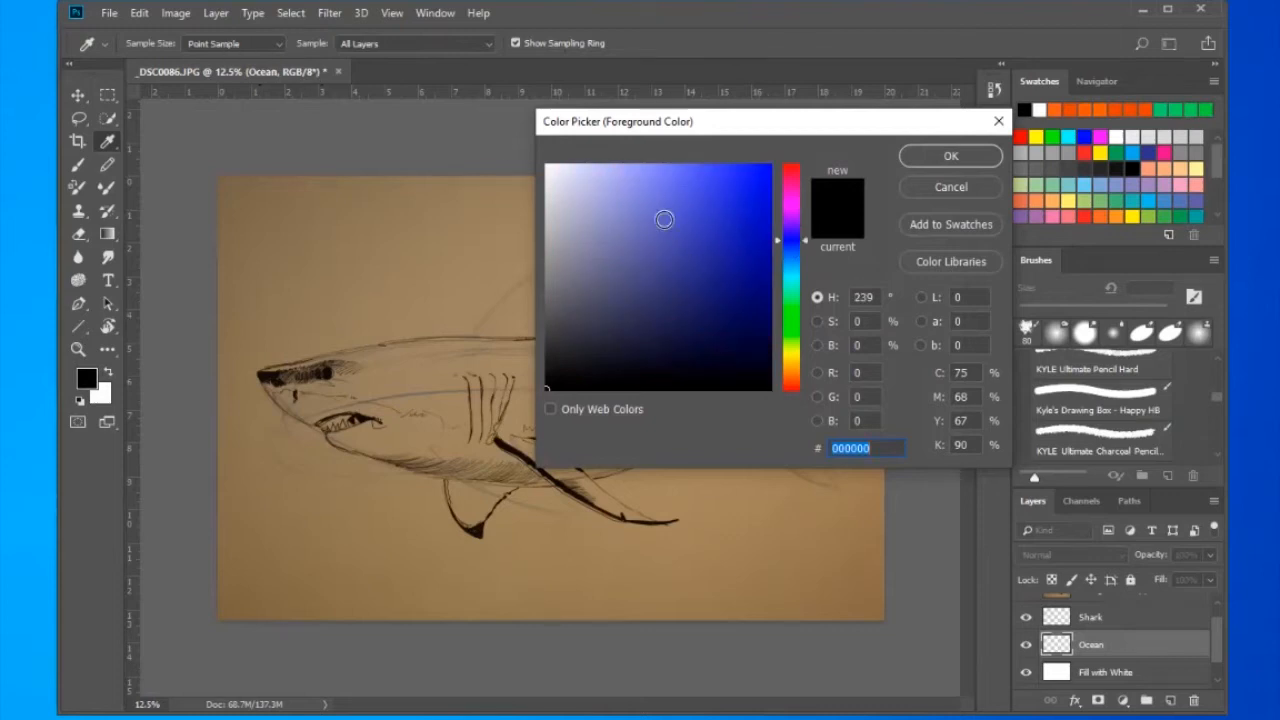
{"action": "left_click", "coordinate": [791, 259]}
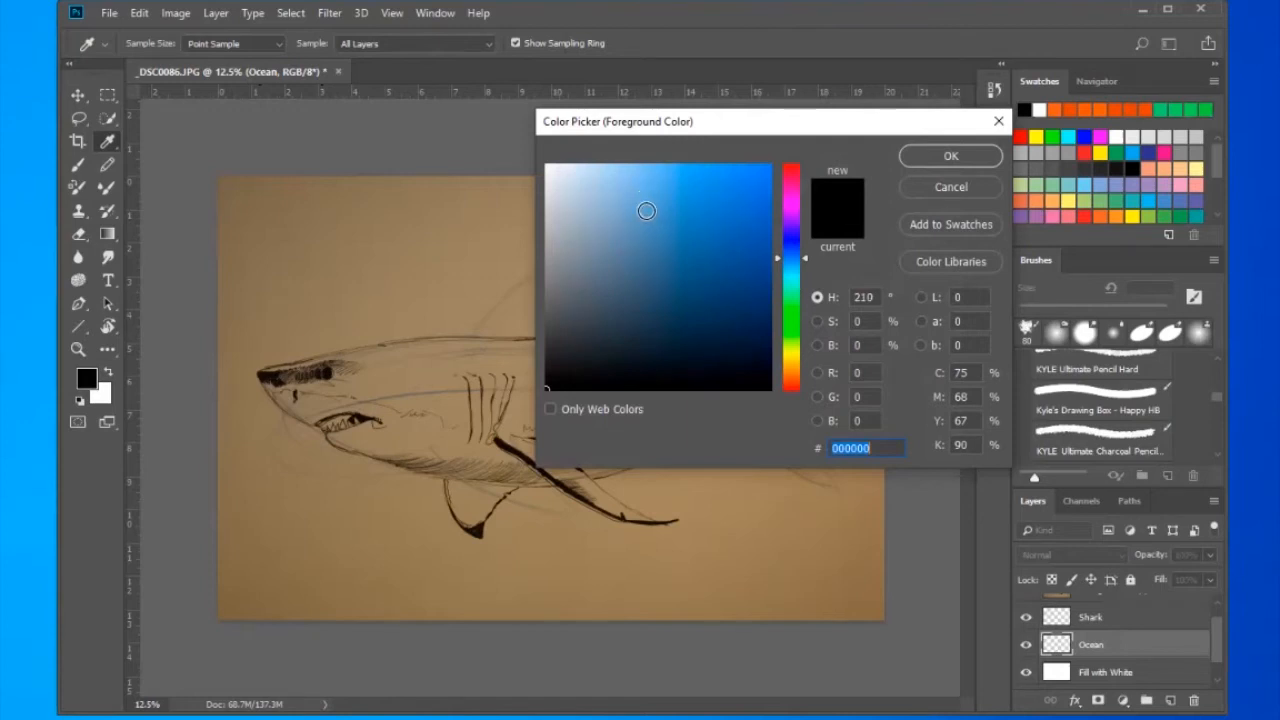
{"action": "left_click", "coordinate": [643, 211]}
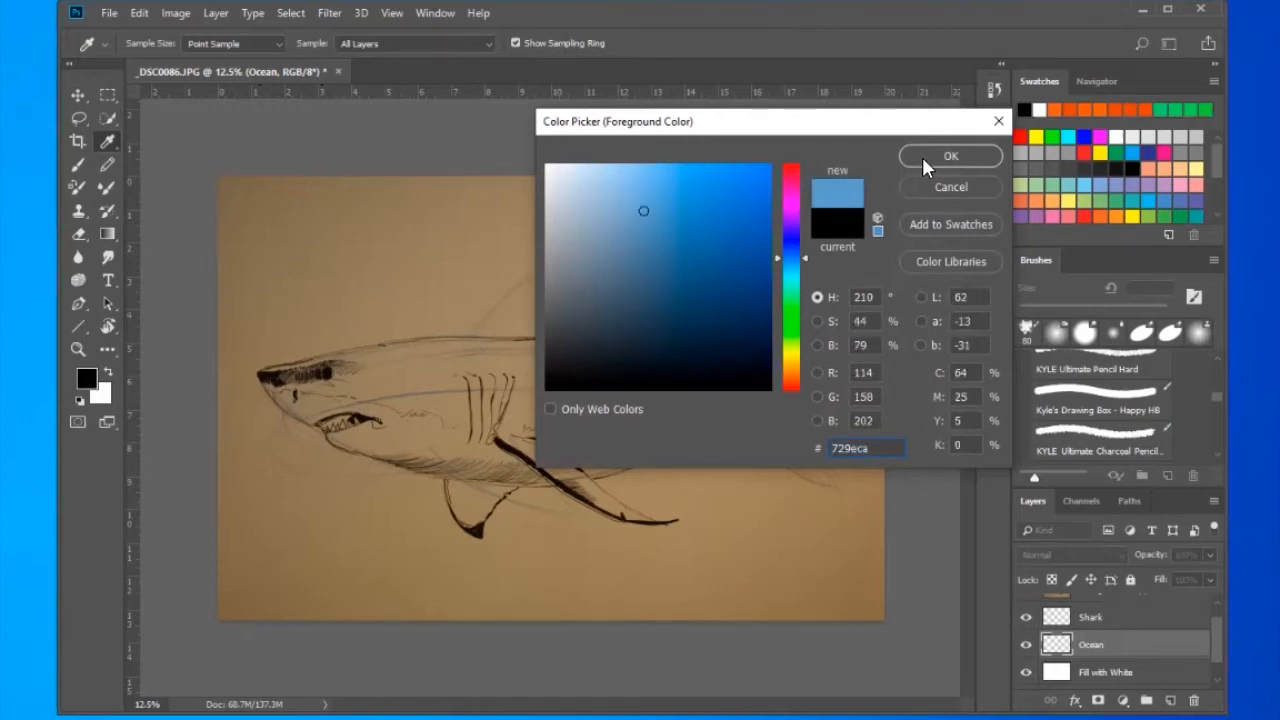
{"action": "left_click", "coordinate": [922, 157]}
- Set the background colour to a dark blue with a hue of 222°
{"action": "left_click", "coordinate": [102, 395]}
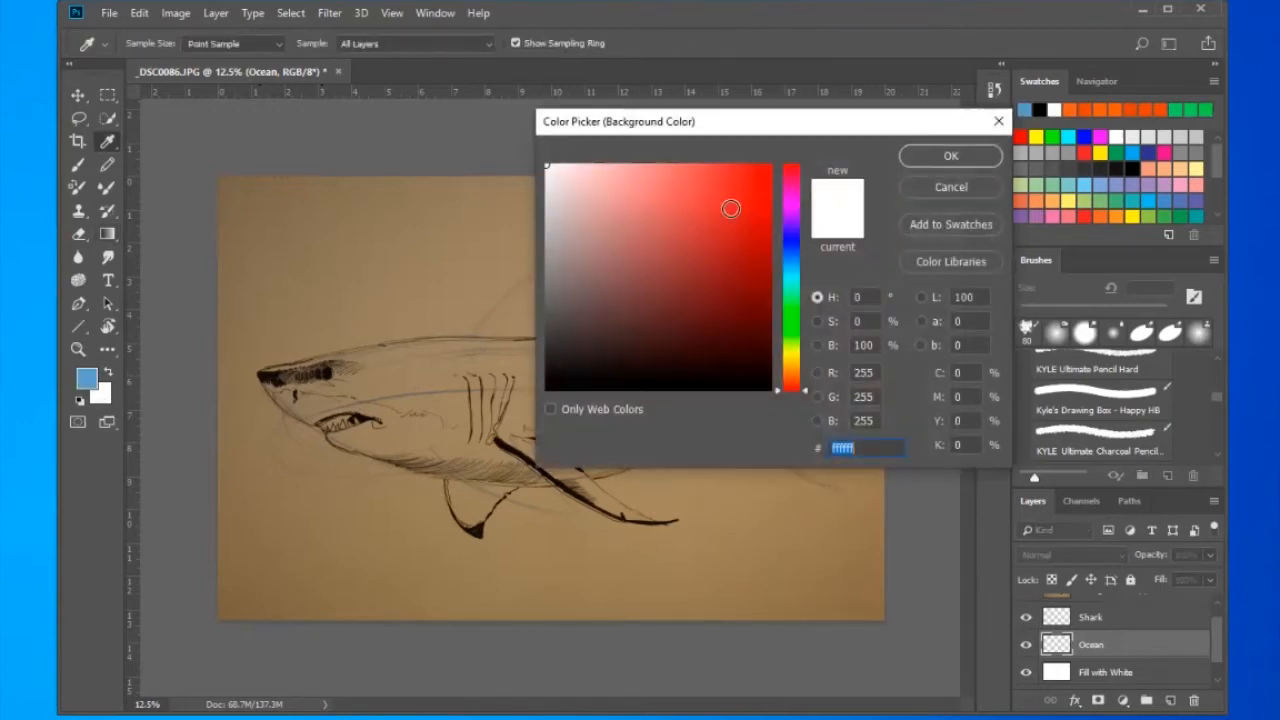
{"action": "left_click", "coordinate": [795, 250]}
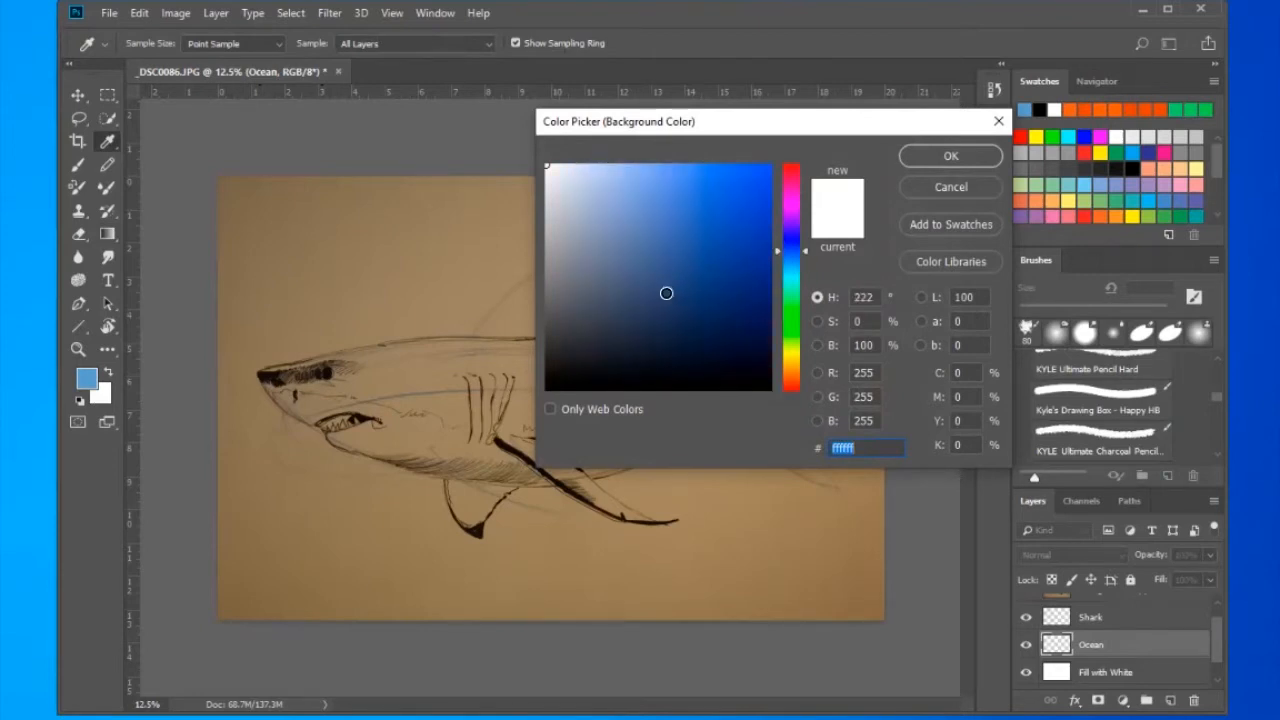
{"action": "left_click", "coordinate": [666, 293]}
- Set the gradient to Normal mode and 100% opacity, and fill Ocean with a light-to-dark blue radial gradient from the upper middle toward the lower edge
{"action": "left_click_drag", "start_coordinate": [517, 265], "coordinate": [688, 547]}
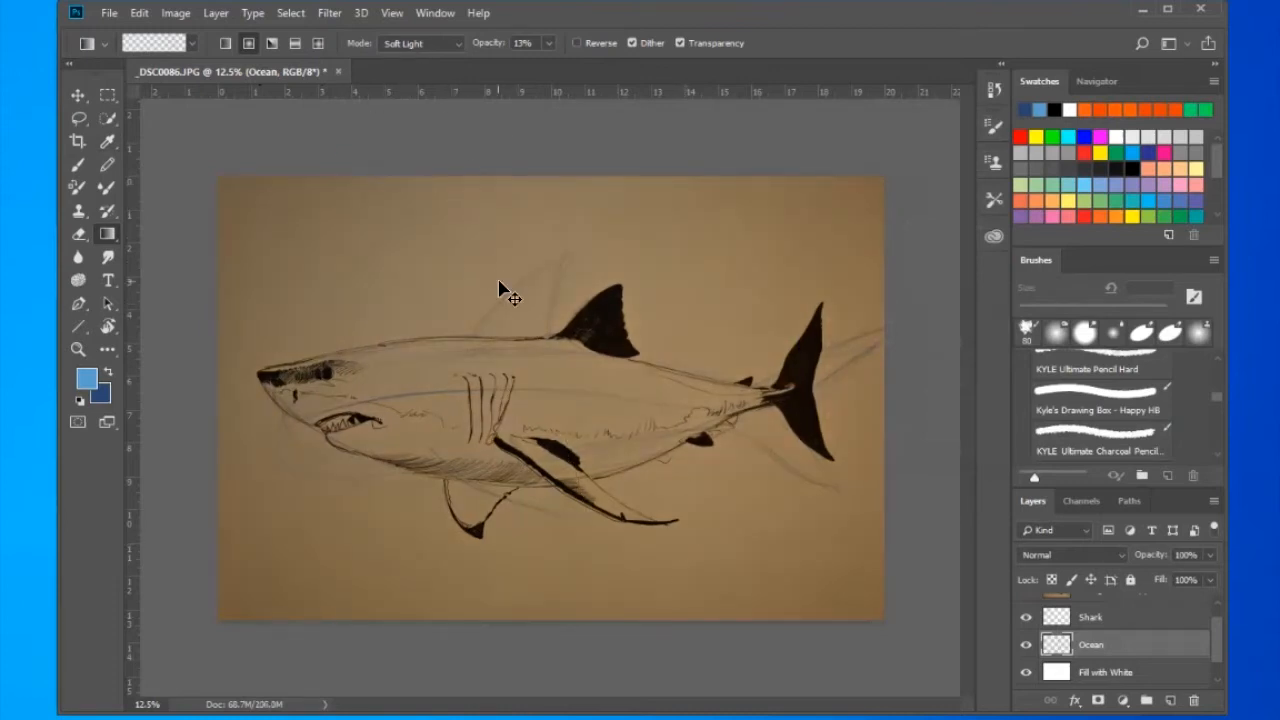
{"action": "key", "text": "ctrl+z"}
{"action": "left_click", "coordinate": [462, 44]}
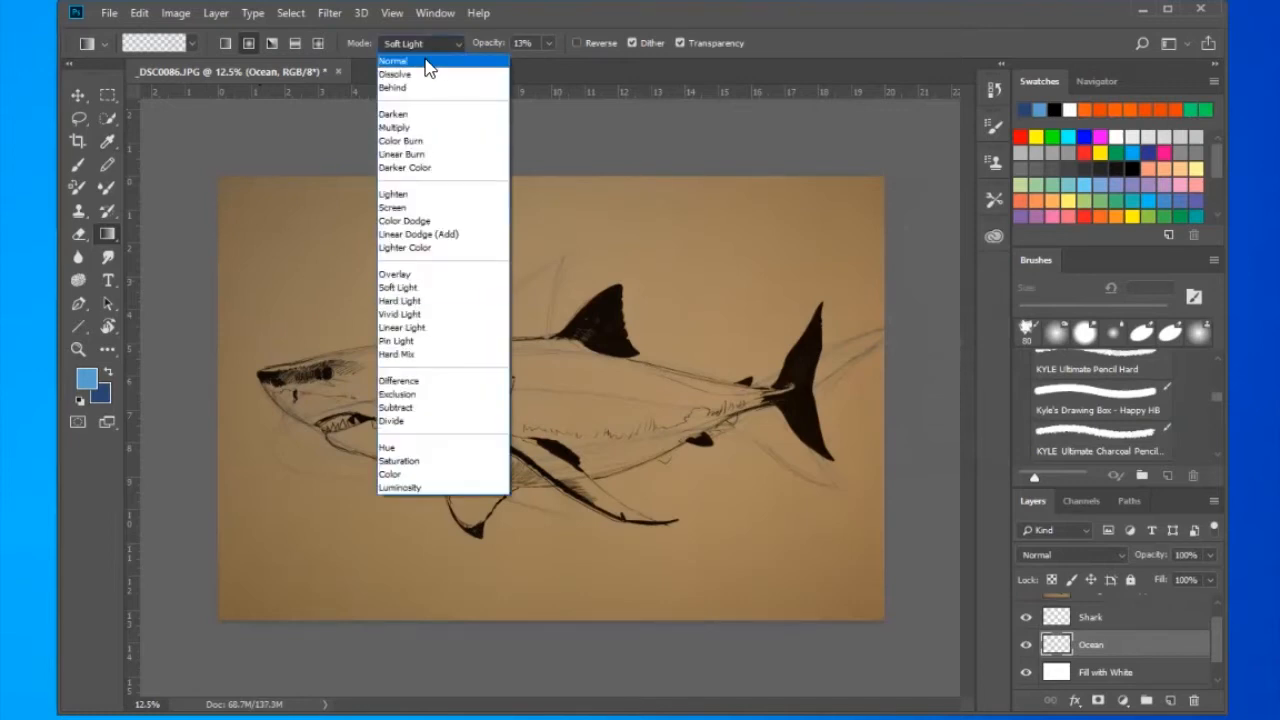
{"action": "left_click", "coordinate": [445, 63]}
{"action": "left_click", "coordinate": [547, 43]}
{"action": "left_click_drag", "start_coordinate": [549, 63], "coordinate": [630, 64]}
{"action": "left_click_drag", "start_coordinate": [485, 221], "coordinate": [627, 553]}
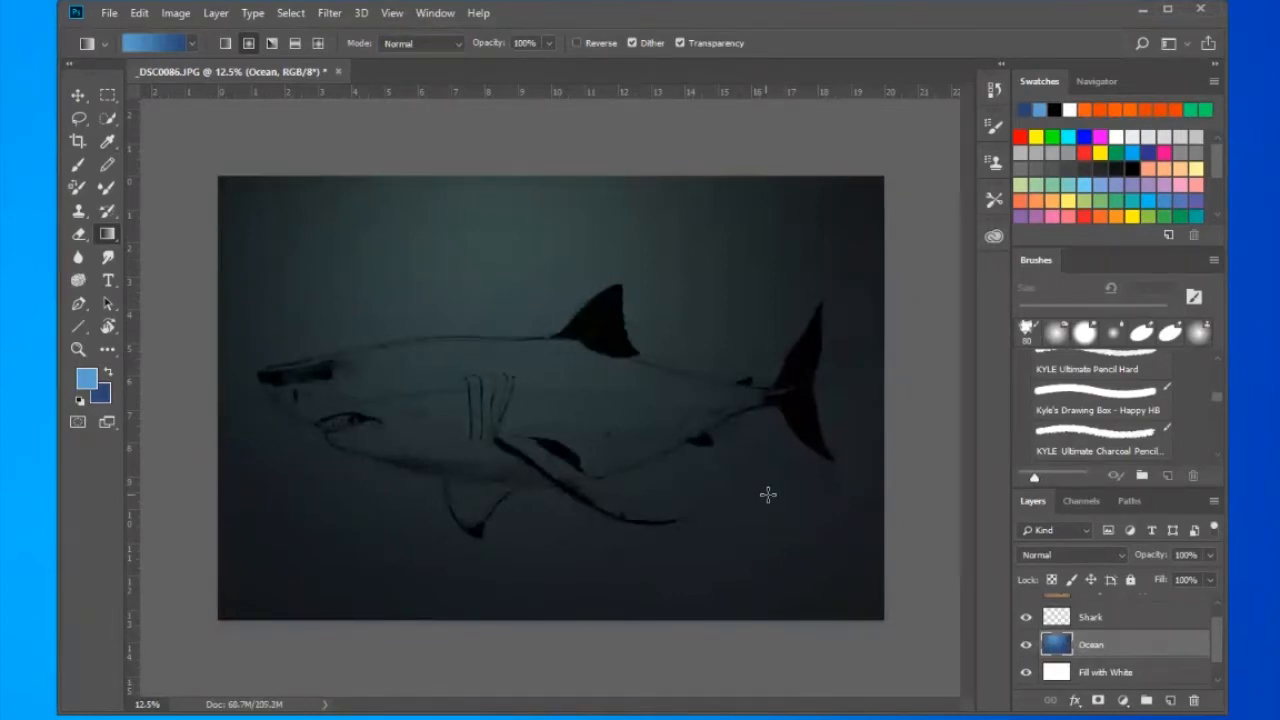
- Hide the Background copy layer to examine the ocean gradient alone, and show the layer again
{"action": "scroll", "coordinate": [1115, 640], "scroll_direction": "up", "scroll_amount": 1}
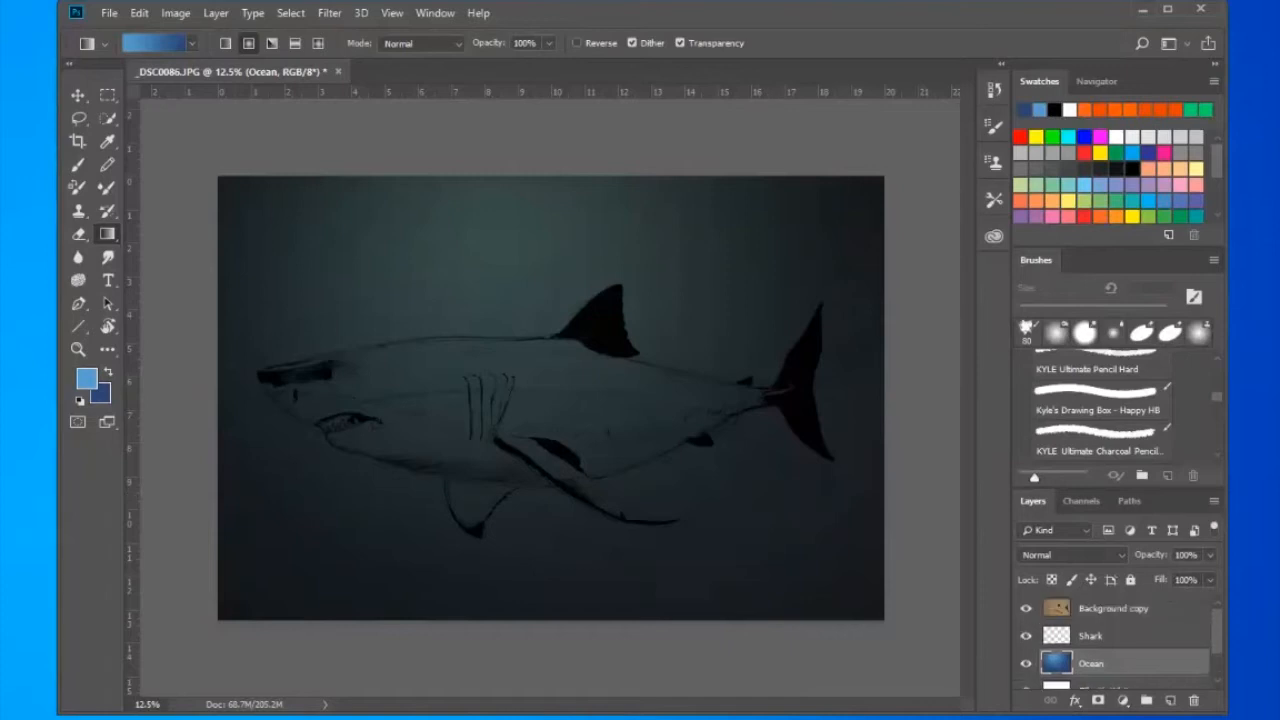
{"action": "left_click", "coordinate": [1026, 608]}
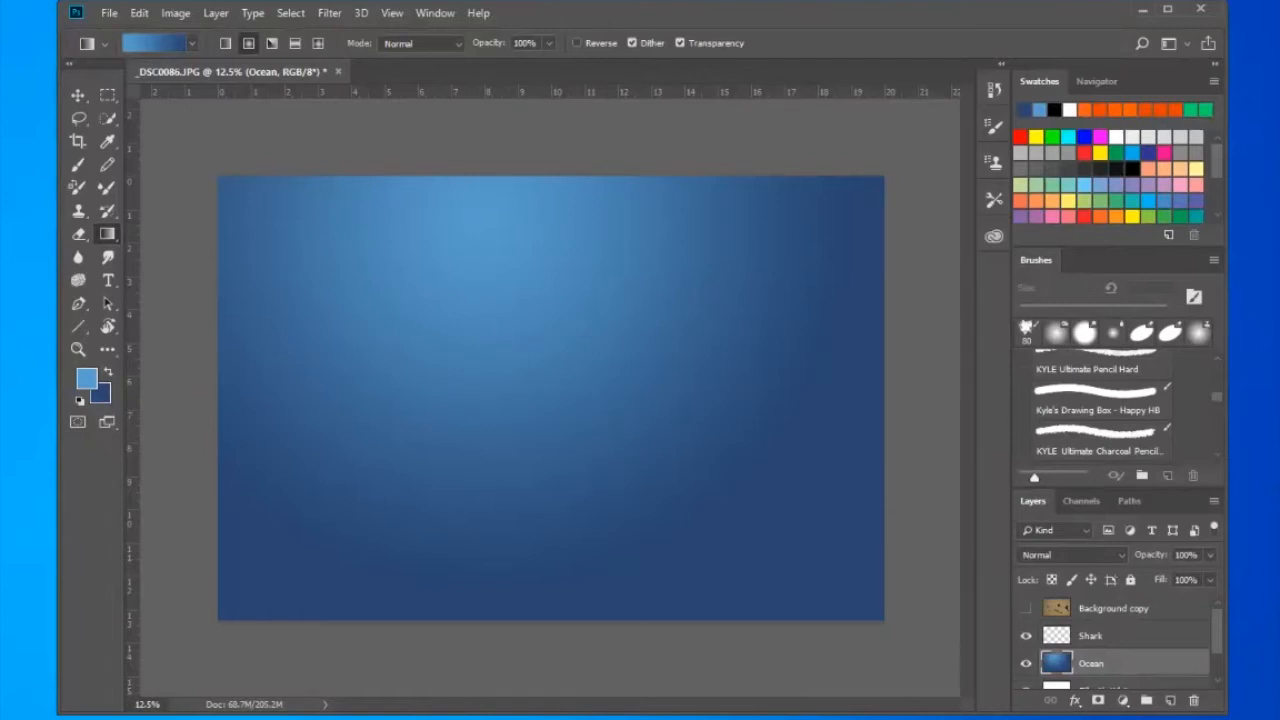
{"action": "left_click", "coordinate": [1026, 608]}
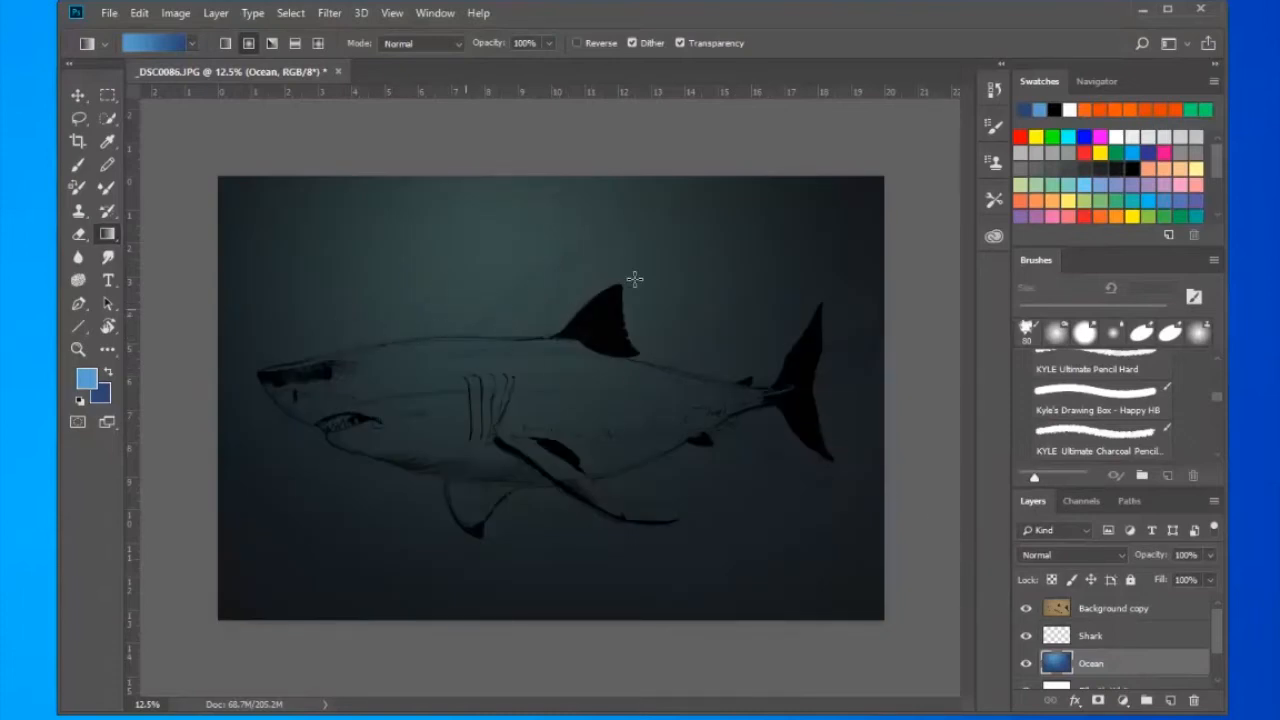
- Hide the Ocean layer and reduce the Background copy layer's saturation to -47 with Hue/Saturation
{"action": "left_click", "coordinate": [1113, 608]}
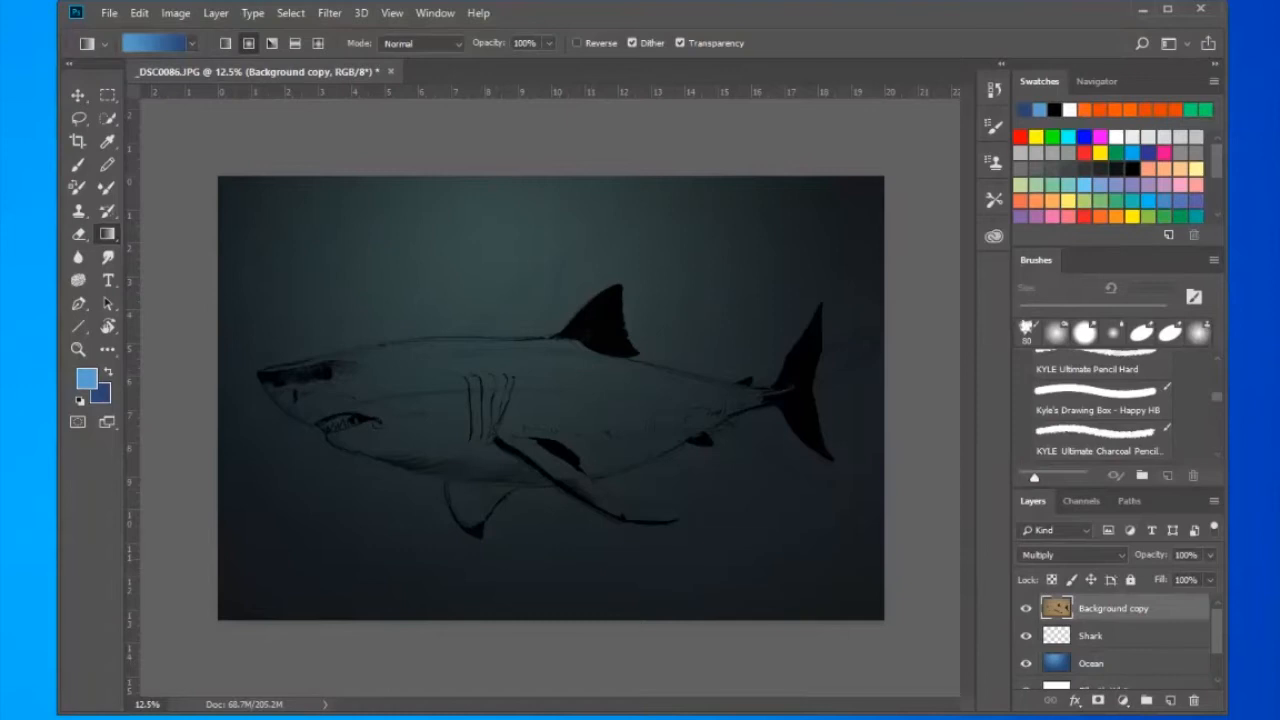
{"action": "left_click", "coordinate": [1026, 663]}
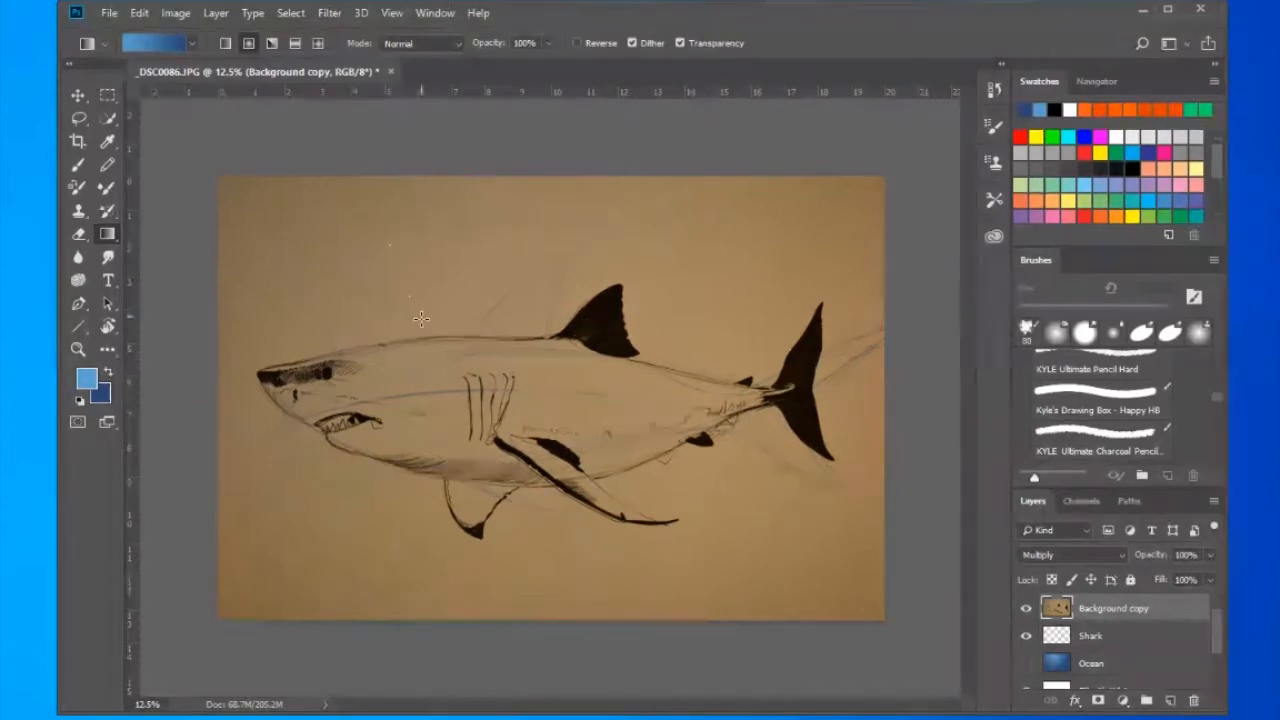
{"action": "key", "text": "ctrl+u"}
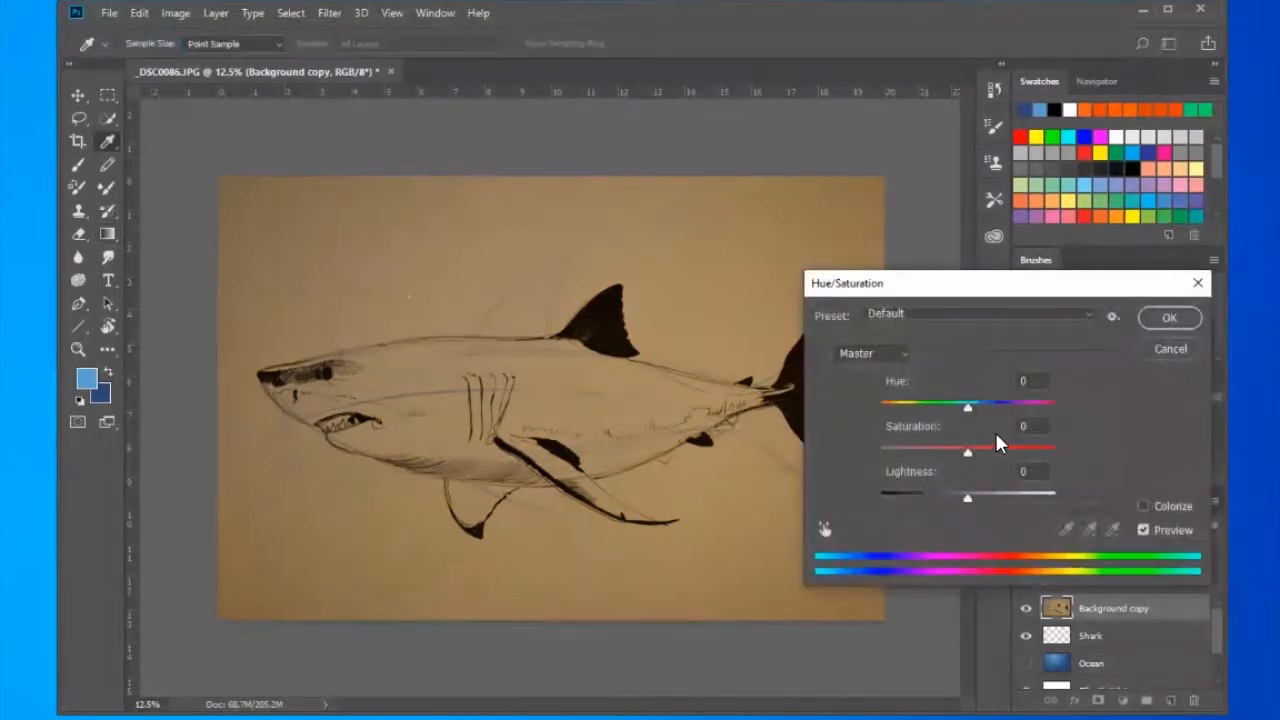
{"action": "left_click_drag", "start_coordinate": [964, 455], "coordinate": [920, 448]}
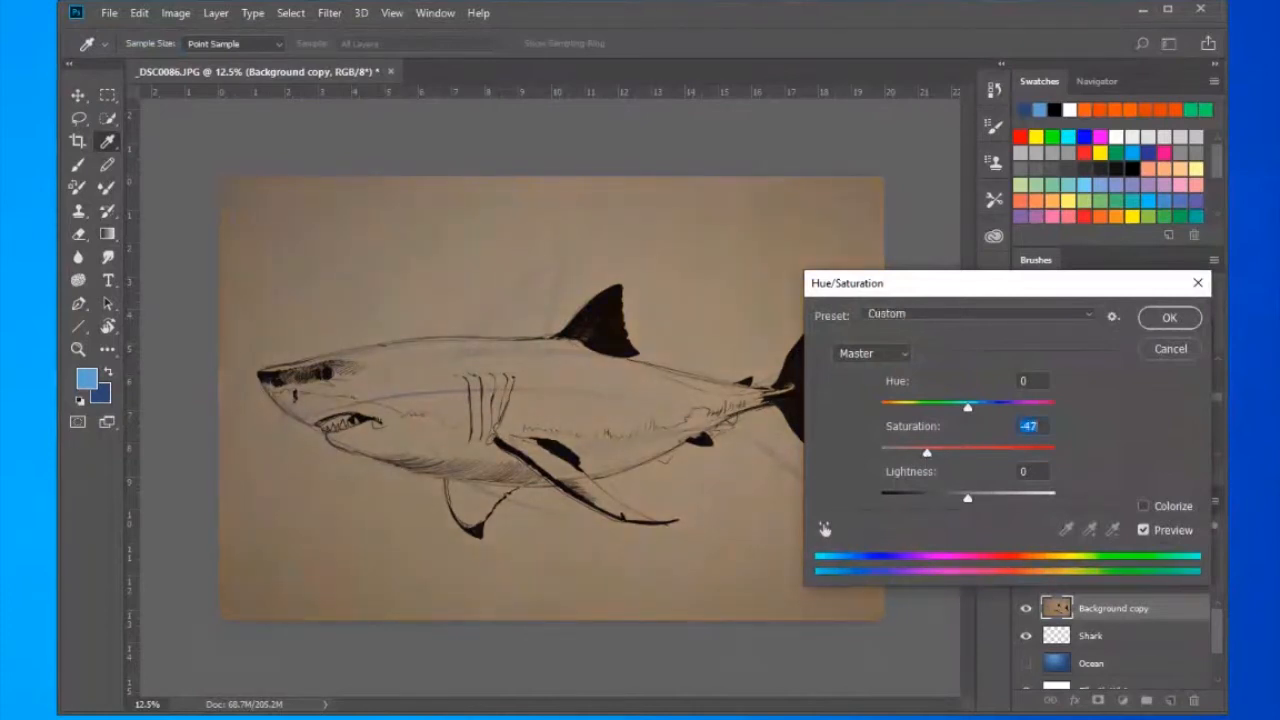
{"action": "key", "text": "Return"}
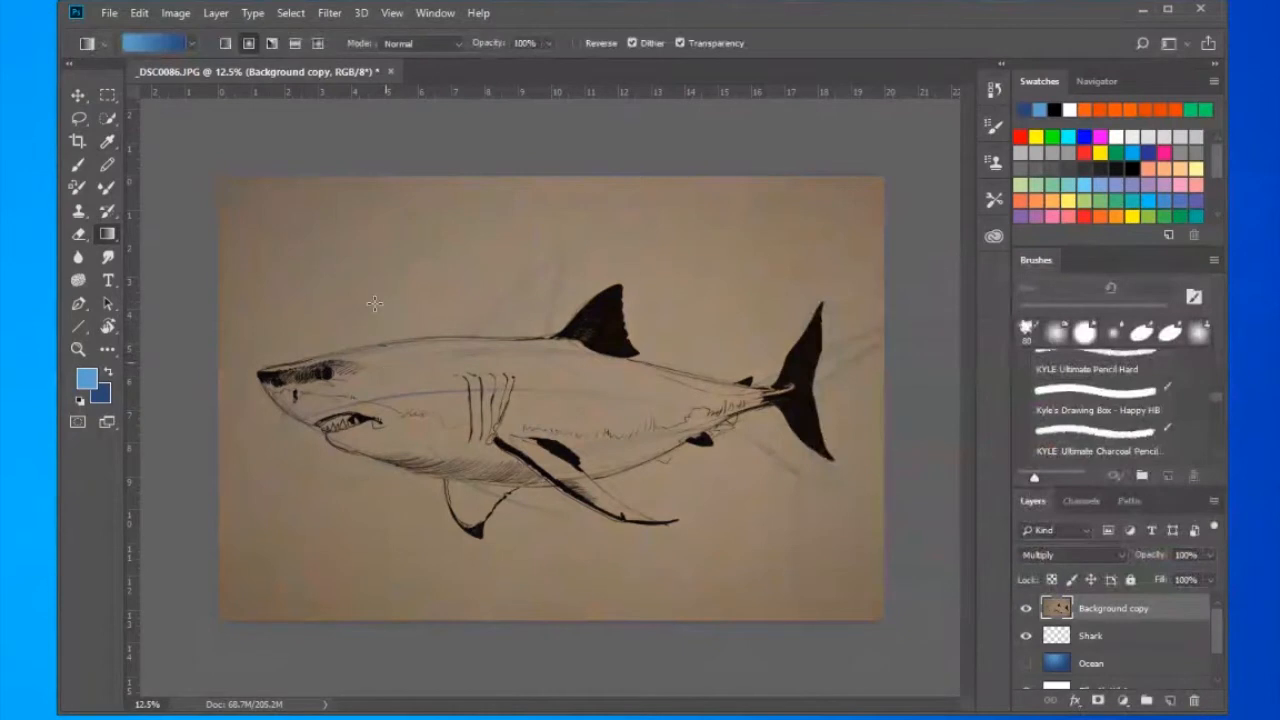
{"action": "left_click", "coordinate": [172, 14]}
{"action": "mouse_move", "coordinate": [200, 58]}
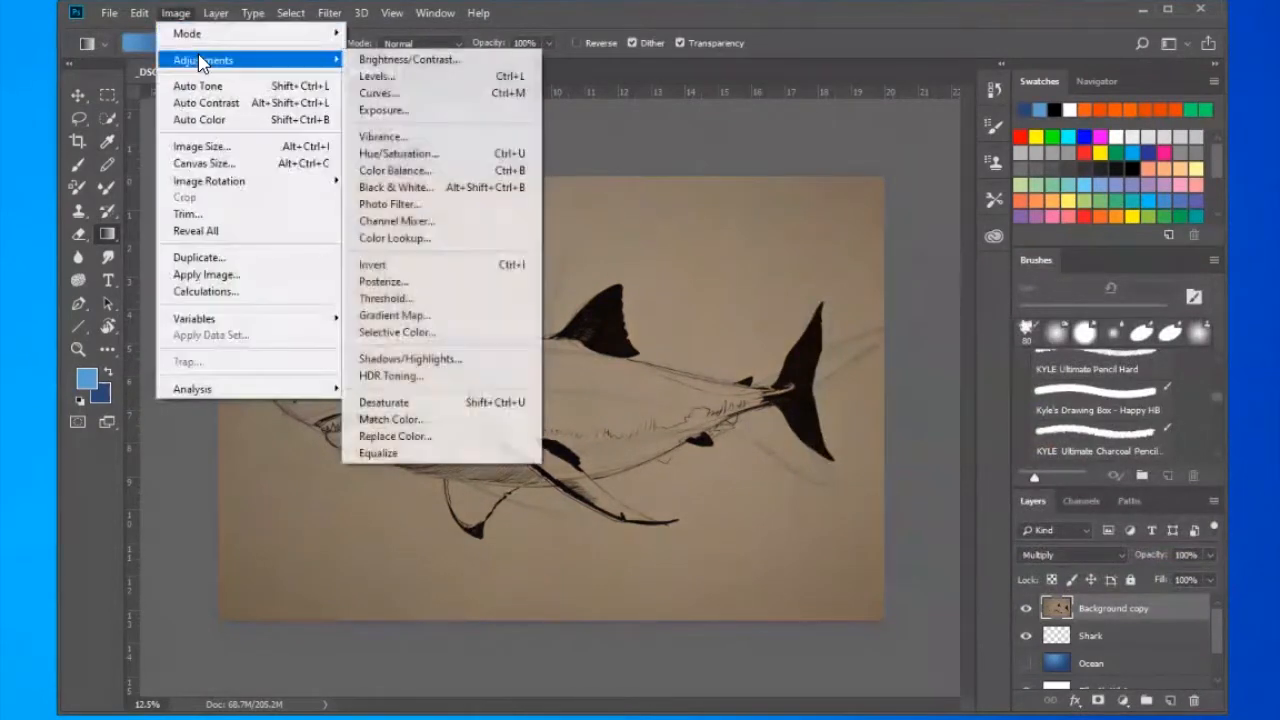
{"action": "left_click", "coordinate": [423, 155]}
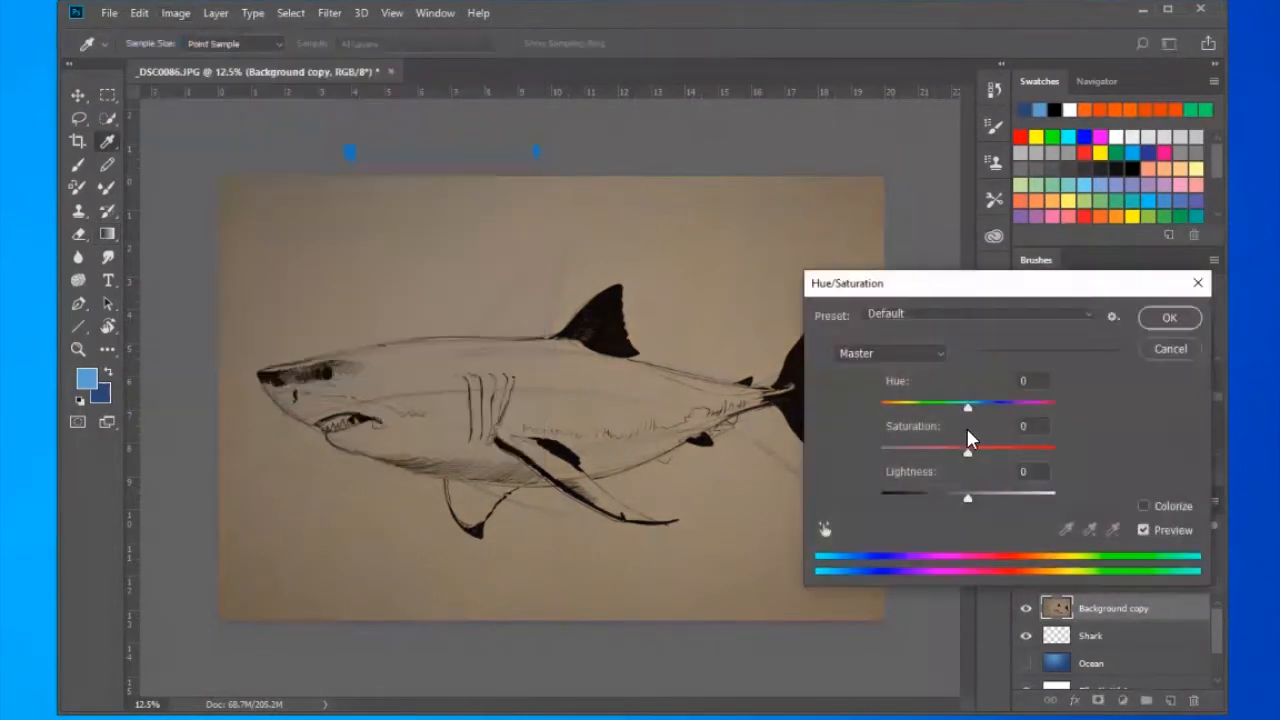
{"action": "left_click_drag", "start_coordinate": [966, 452], "coordinate": [953, 454]}
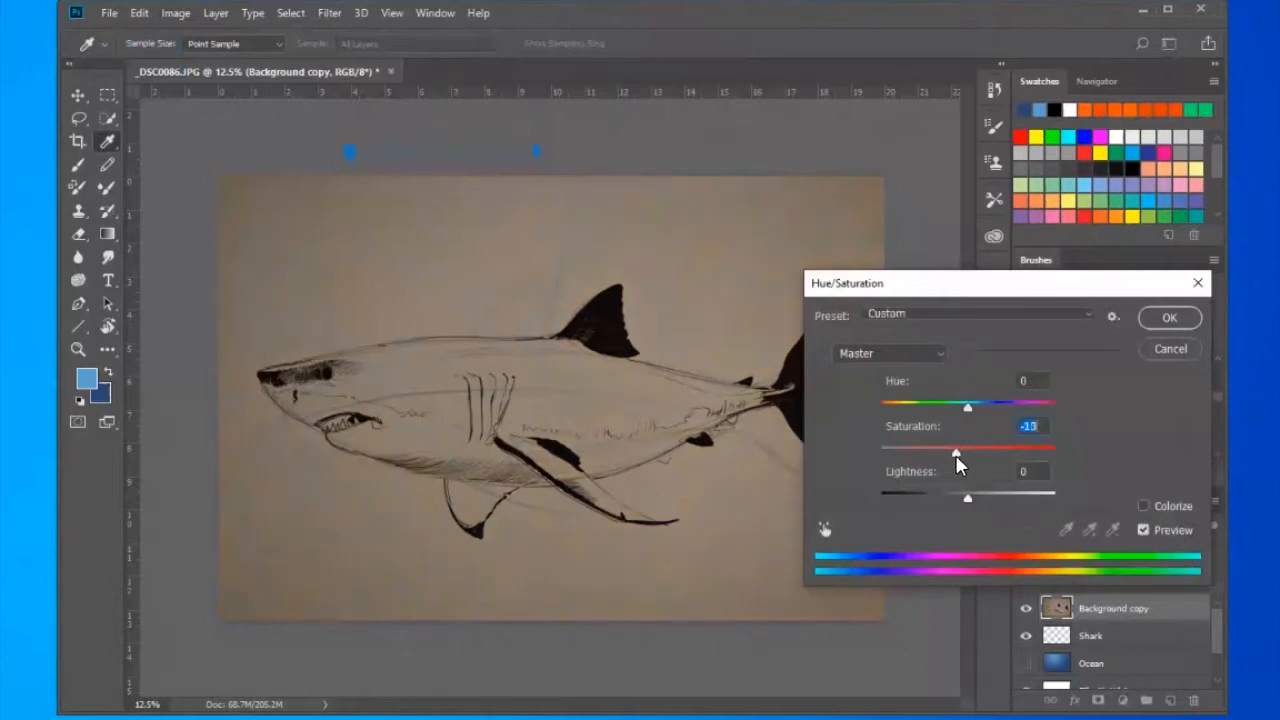
{"action": "type", "text": "0"}
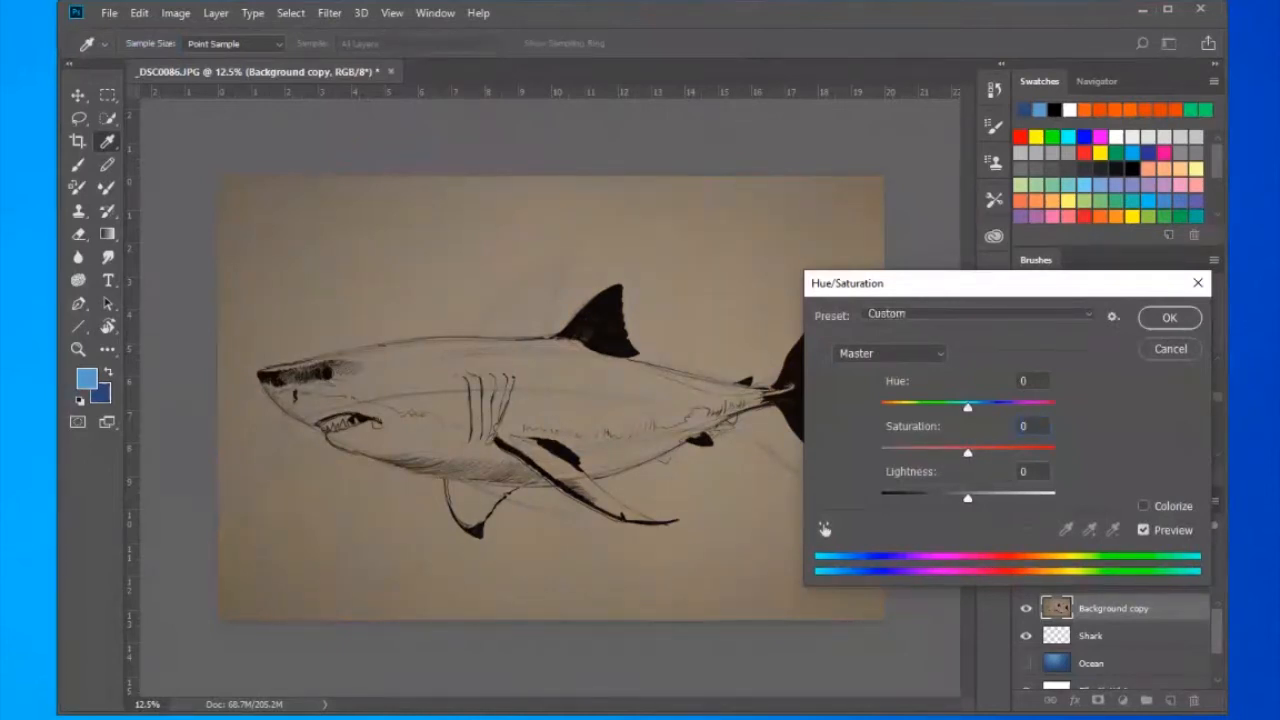
{"action": "key", "text": "Return"}
{"action": "key", "text": "g"}
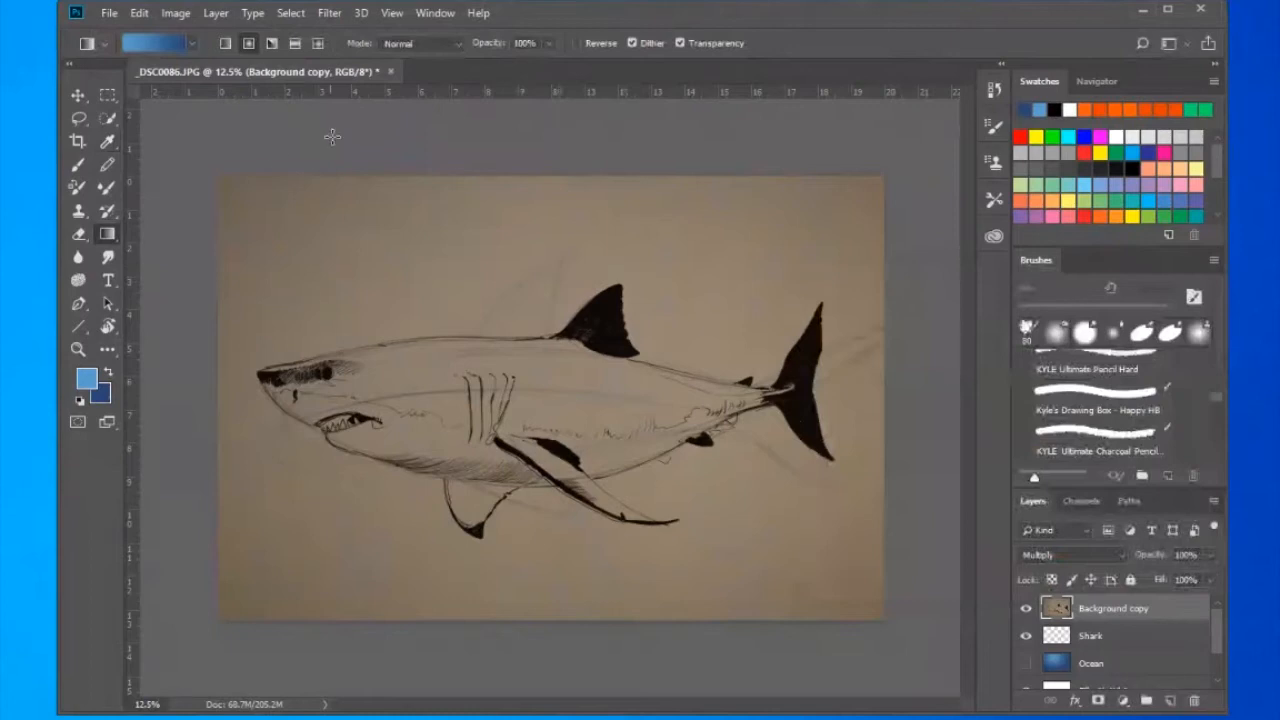
- Start a Levels adjustment on the Background copy layer and lower the white input level to 159
{"action": "left_click", "coordinate": [166, 15]}
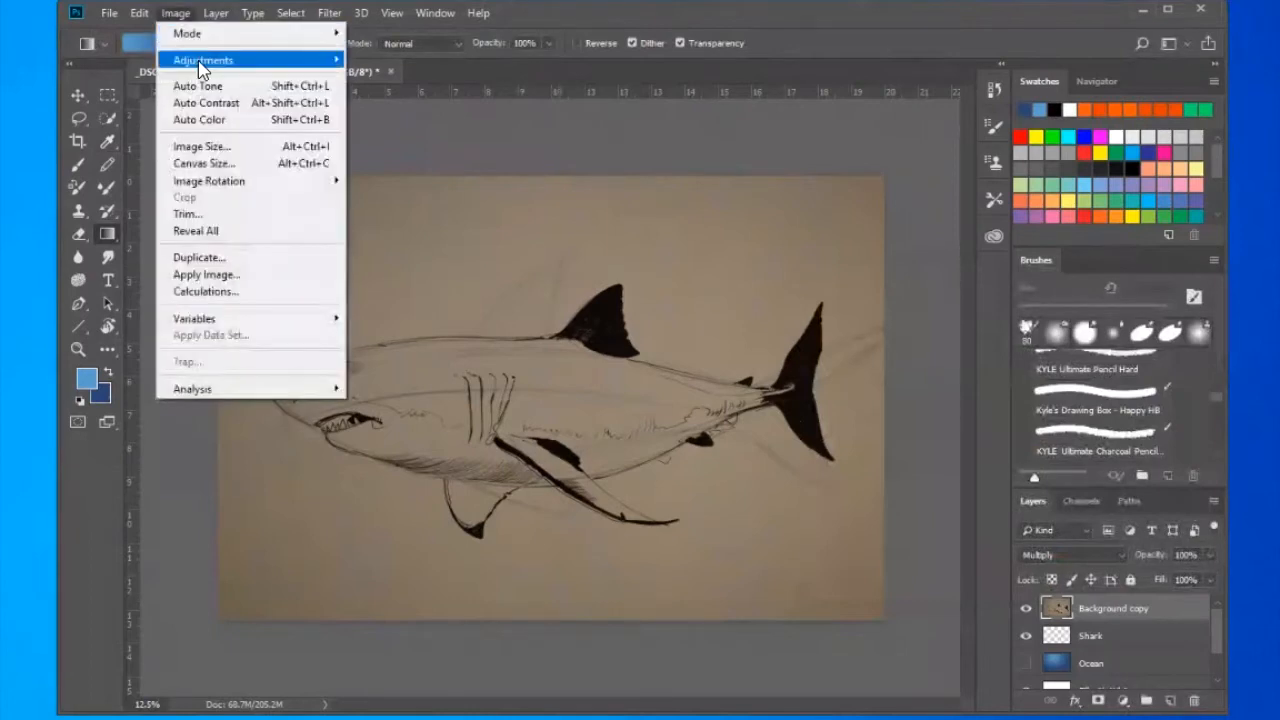
{"action": "mouse_move", "coordinate": [200, 66]}
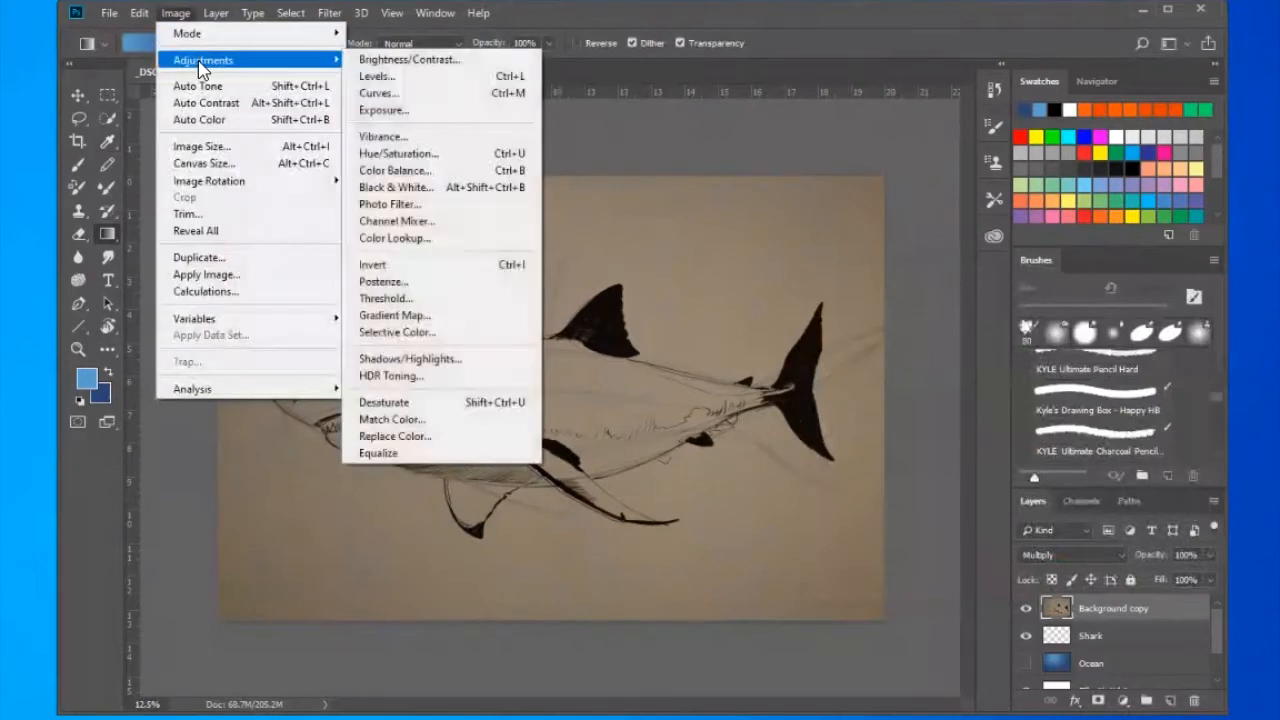
{"action": "left_click", "coordinate": [378, 77]}
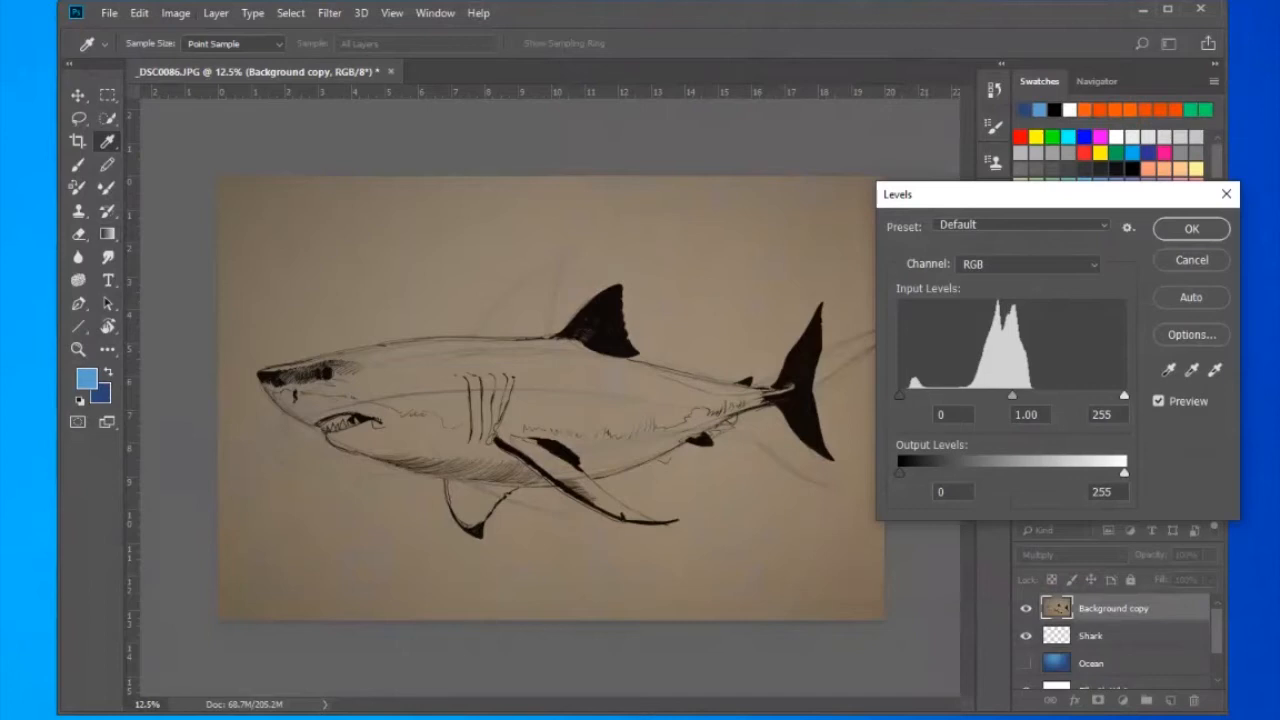
{"action": "left_click_drag", "start_coordinate": [1124, 396], "coordinate": [1044, 396]}
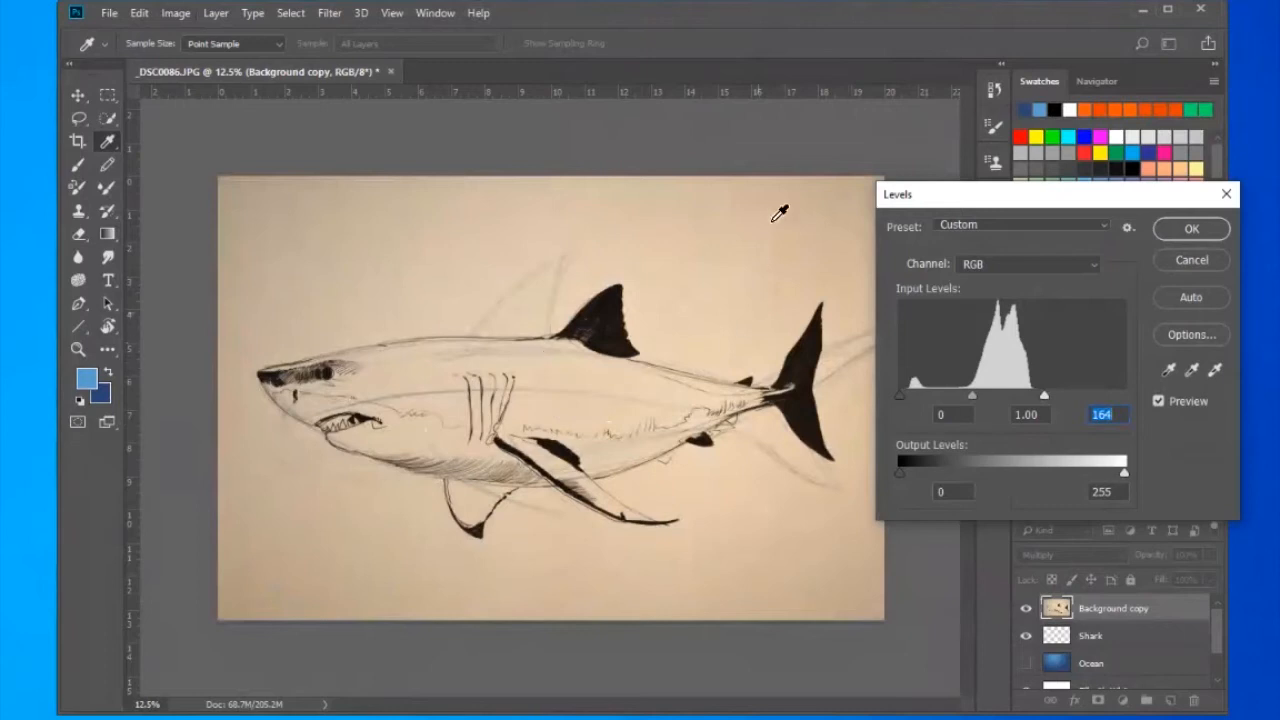
{"action": "left_click_drag", "start_coordinate": [996, 198], "coordinate": [987, 202]}
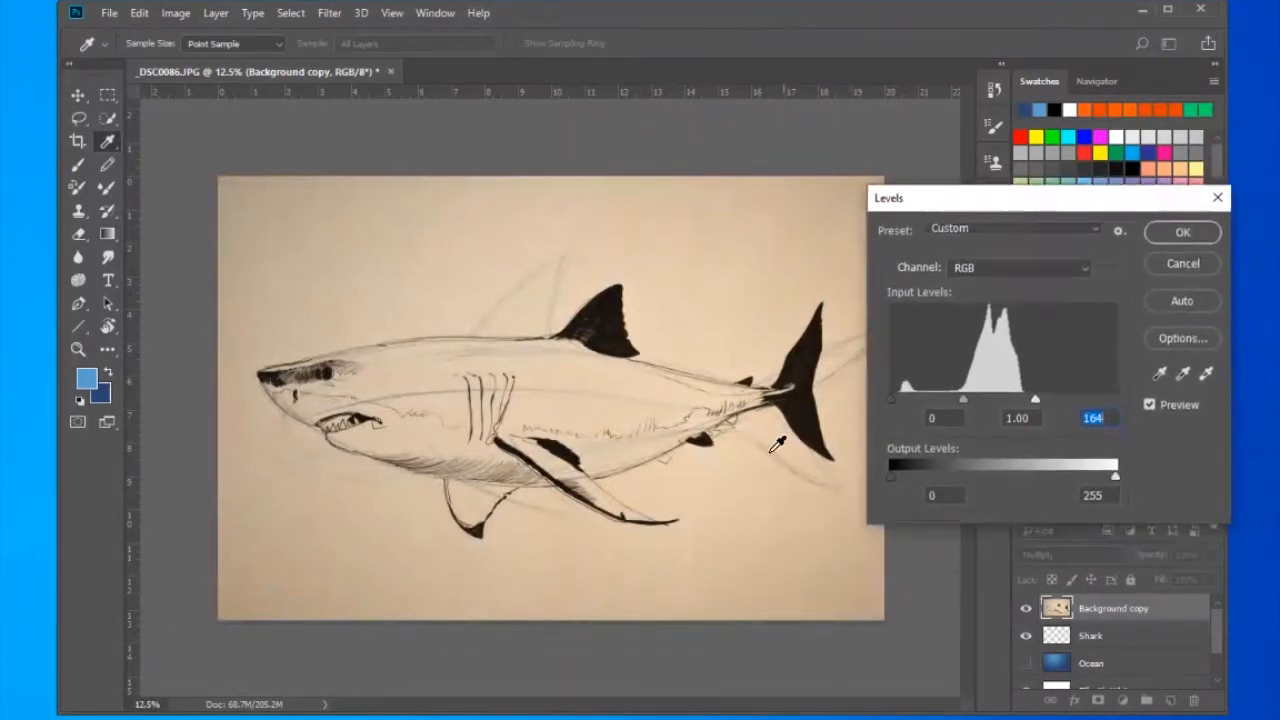
{"action": "type", "text": "160"}
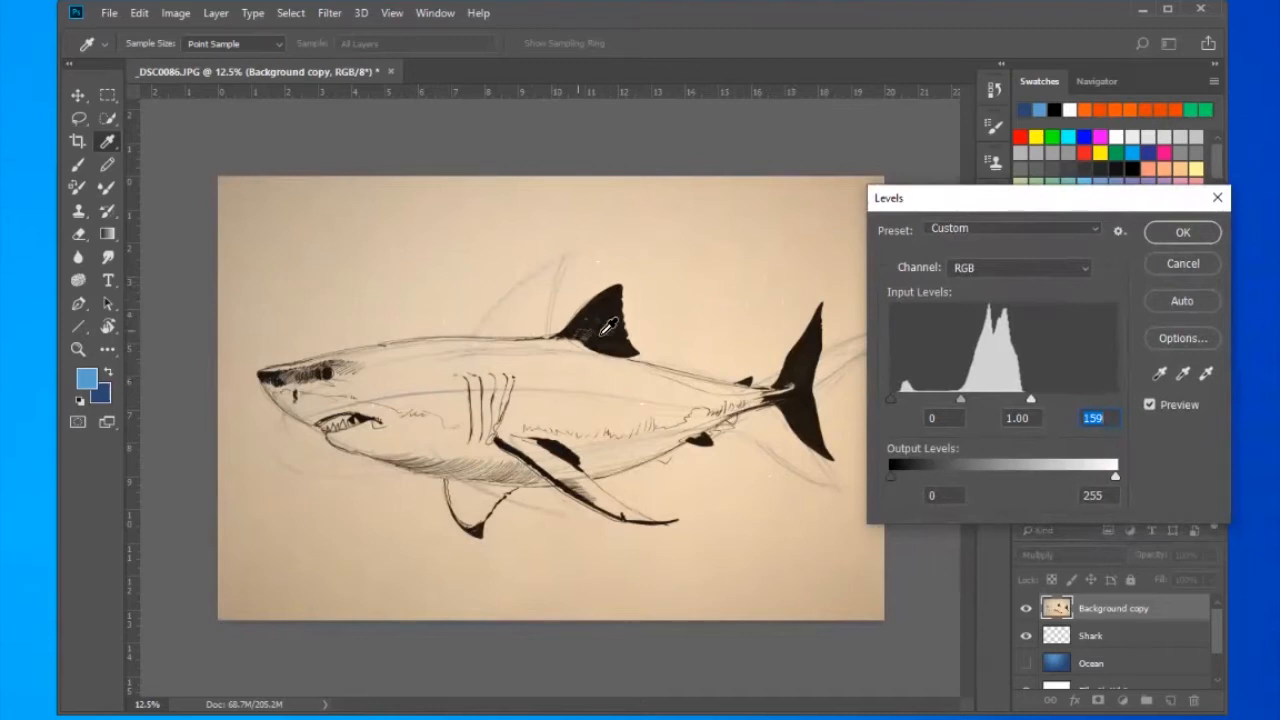
- Set the Levels midtone input to 1.24 and apply the adjustment
{"action": "mouse_move", "coordinate": [960, 399]}
{"action": "left_mouse_down"}
{"action": "mouse_move", "coordinate": [949, 401]}
{"action": "mouse_move", "coordinate": [975, 403]}
{"action": "left_mouse_up"}
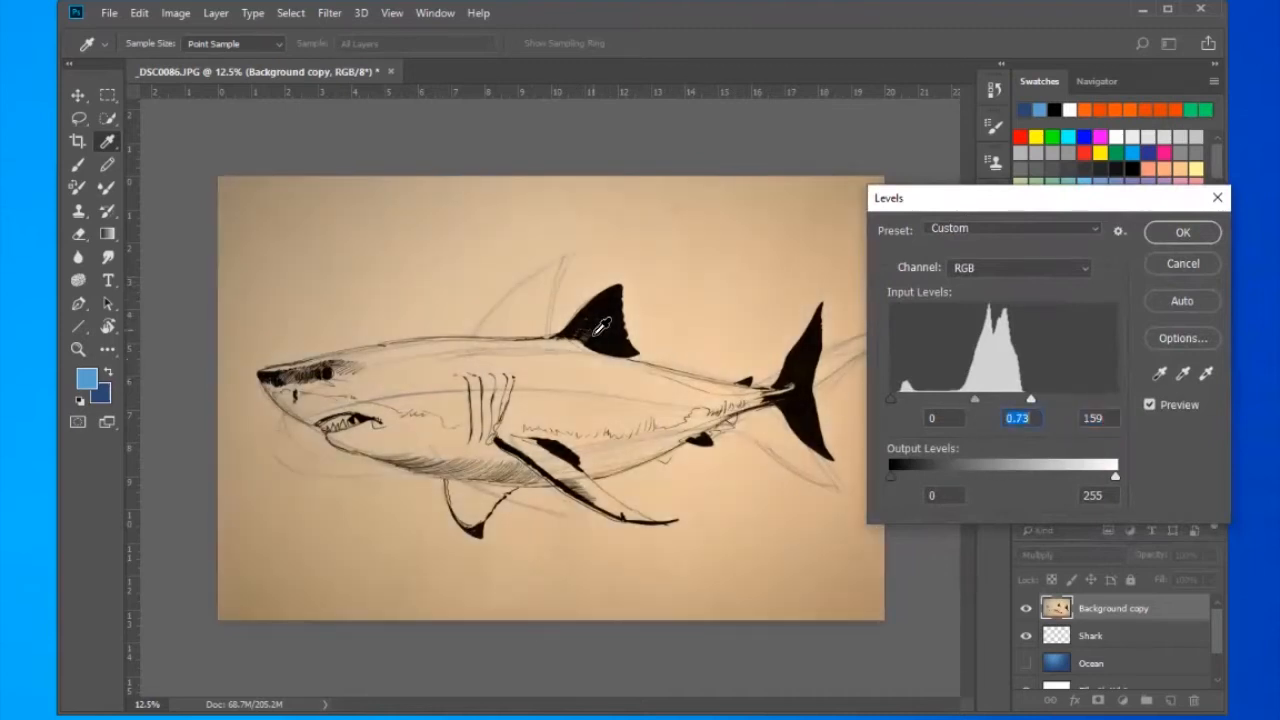
{"action": "left_click_drag", "start_coordinate": [973, 401], "coordinate": [951, 399]}
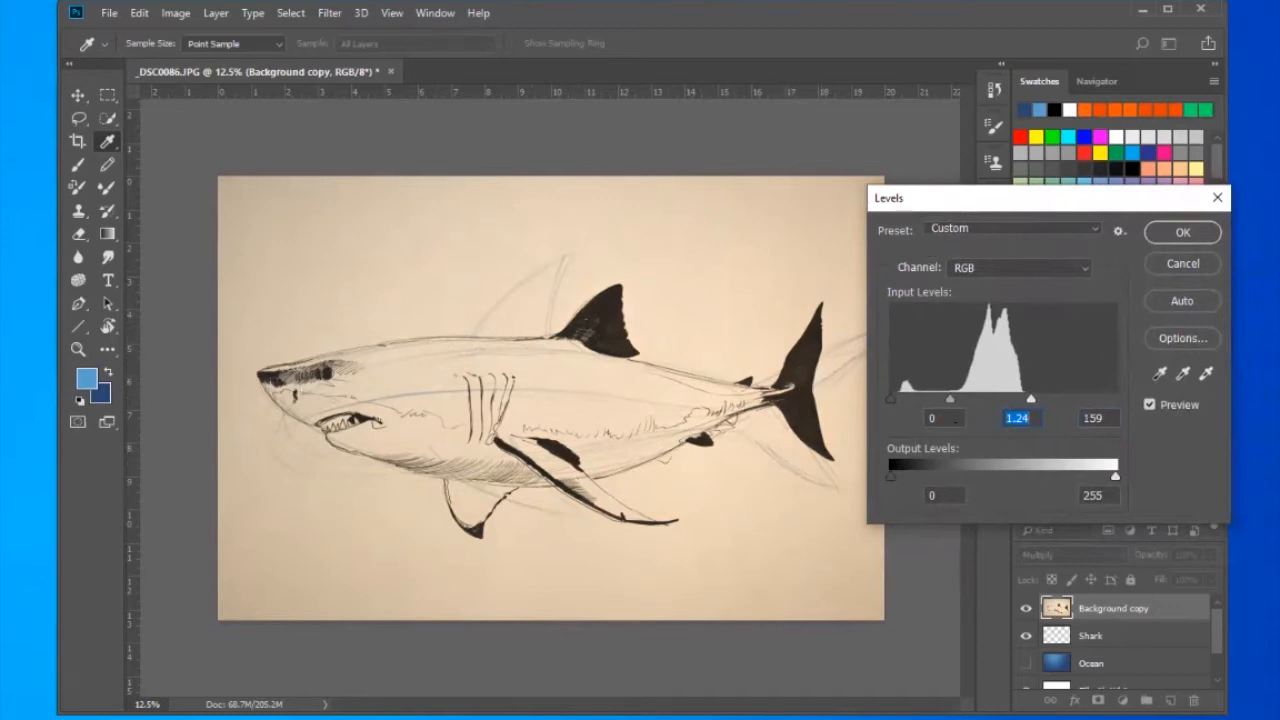
{"action": "key", "text": "Return"}
{"action": "key", "text": "g"}
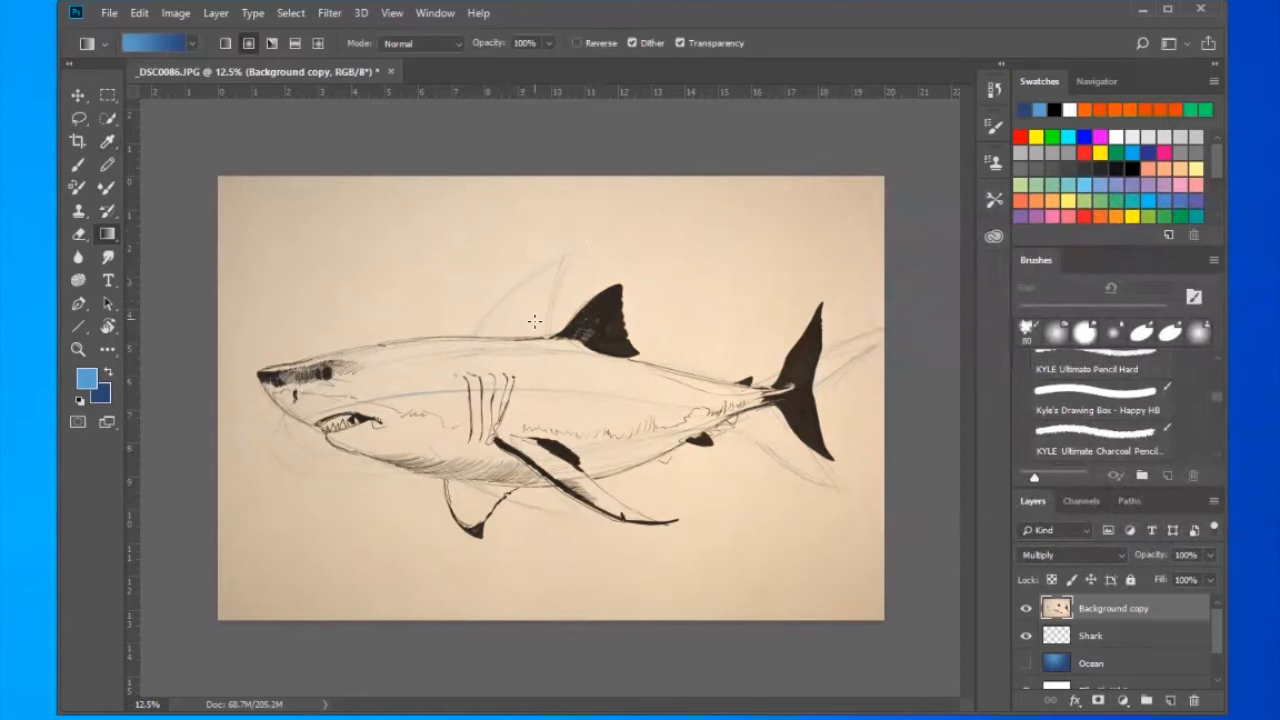
- Select the Spot Healing Brush in Content-Aware mode and set its size to 75 px
{"action": "key", "text": "z"}
{"action": "left_click_drag", "start_coordinate": [526, 283], "coordinate": [606, 357]}
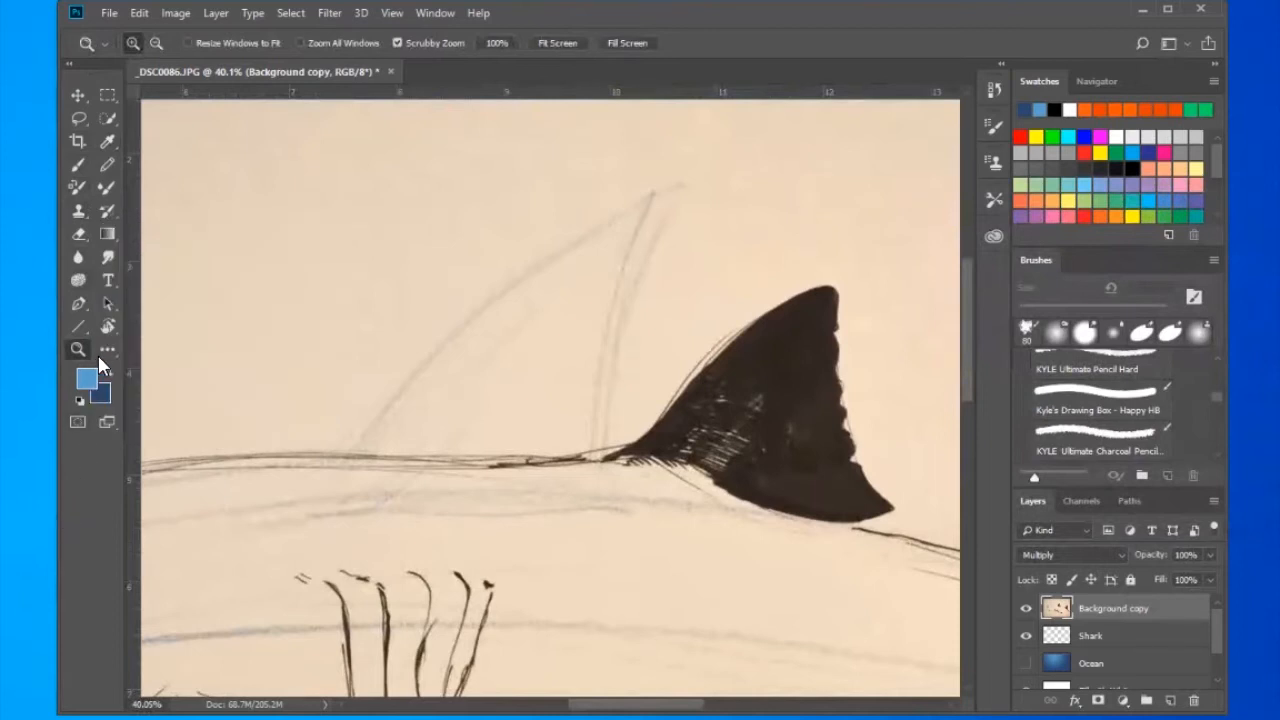
{"action": "key", "text": "o"}
{"action": "left_click", "coordinate": [100, 354]}
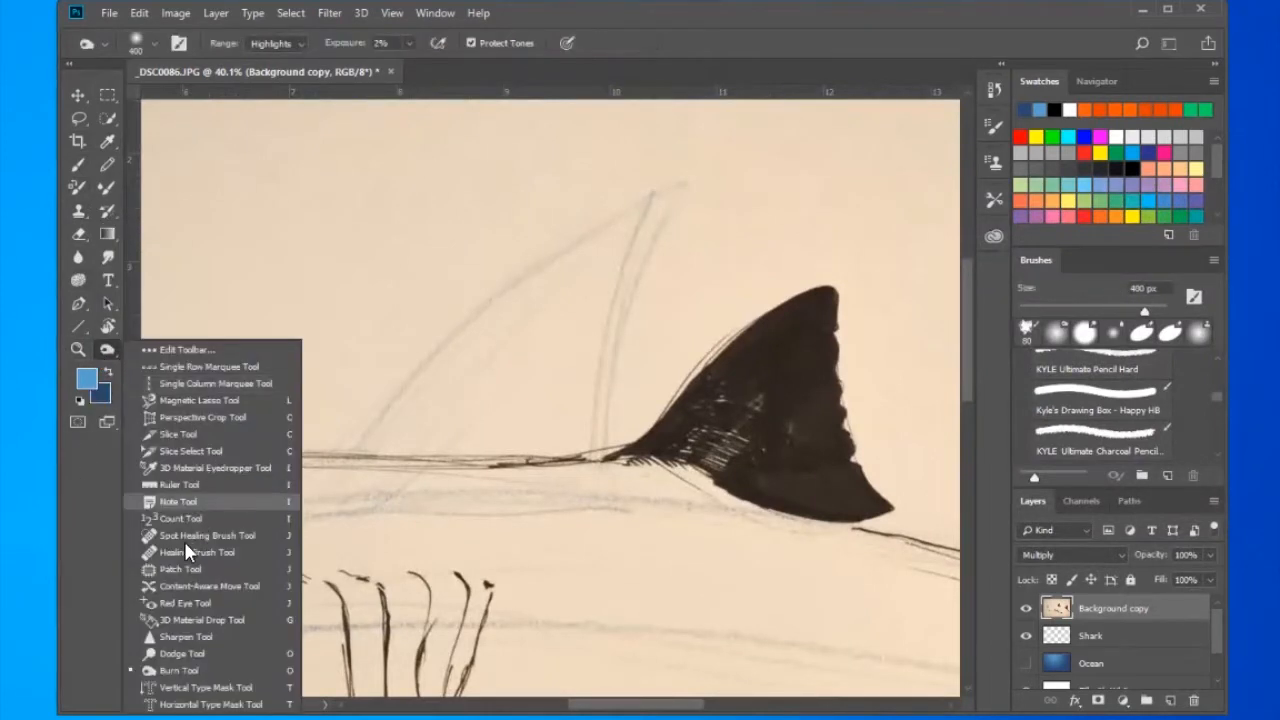
{"action": "left_click", "coordinate": [171, 552]}
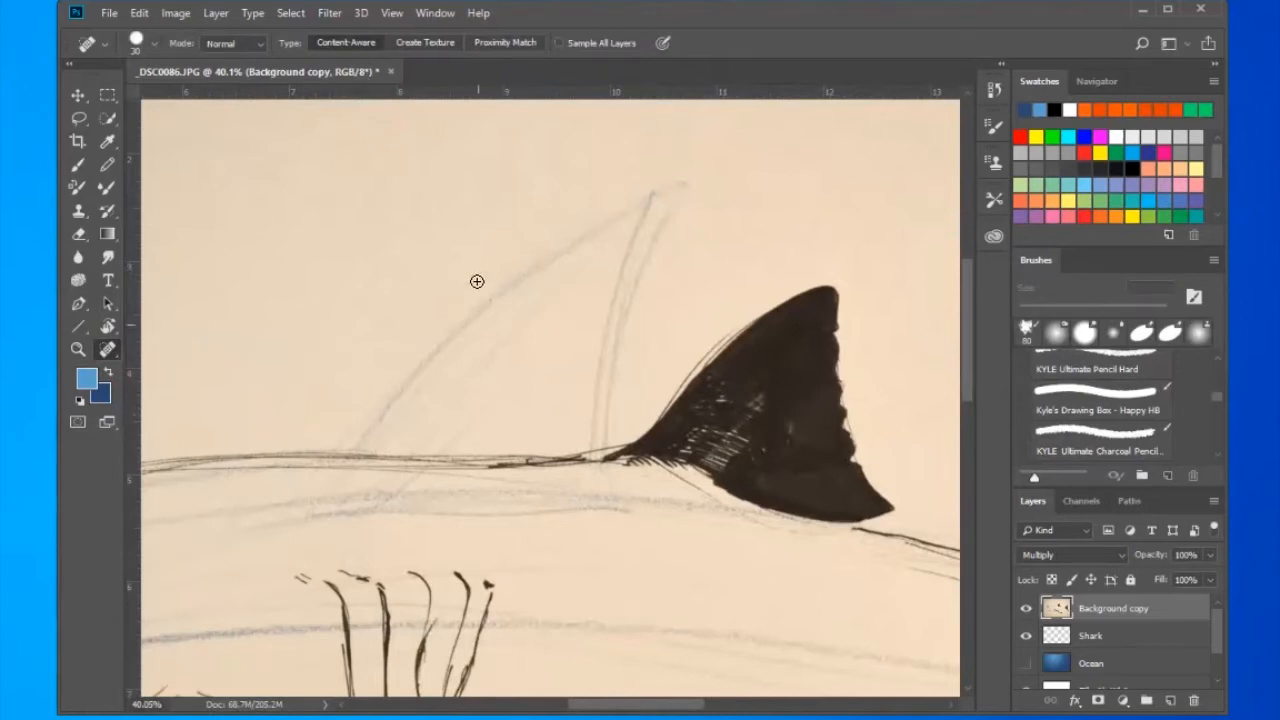
{"action": "left_click", "coordinate": [155, 43]}
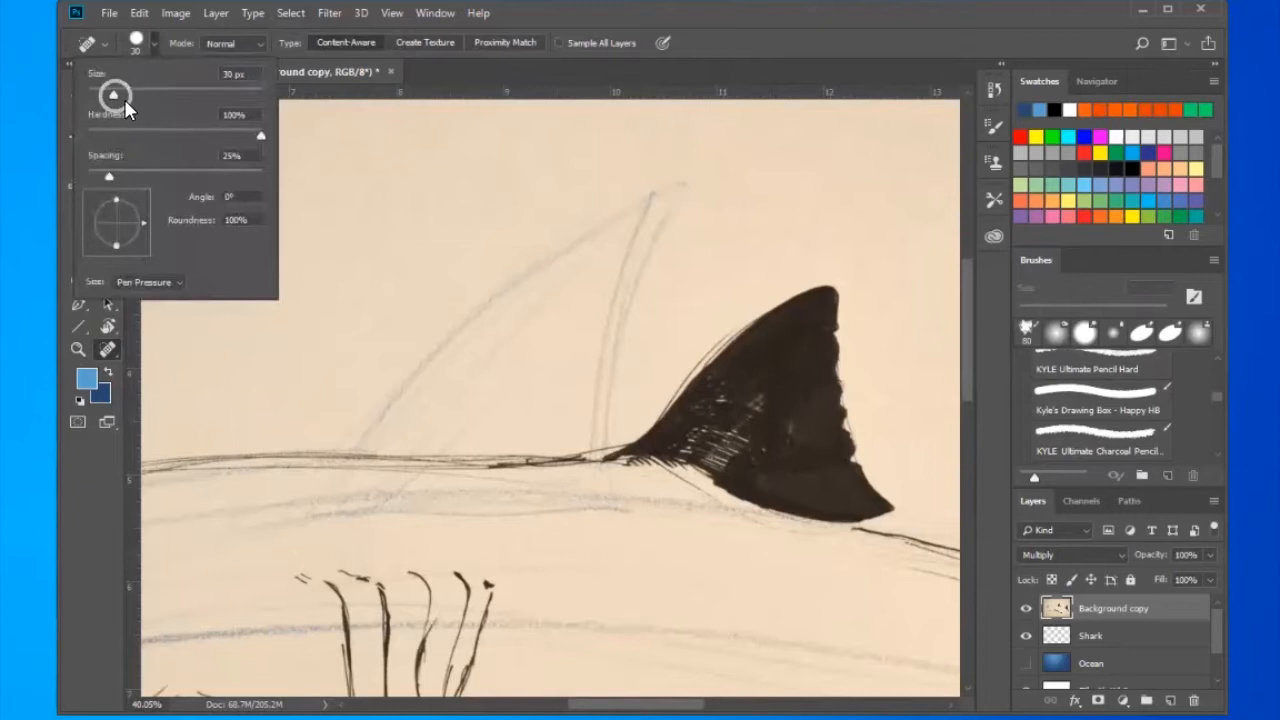
{"action": "left_click_drag", "start_coordinate": [129, 92], "coordinate": [136, 93]}
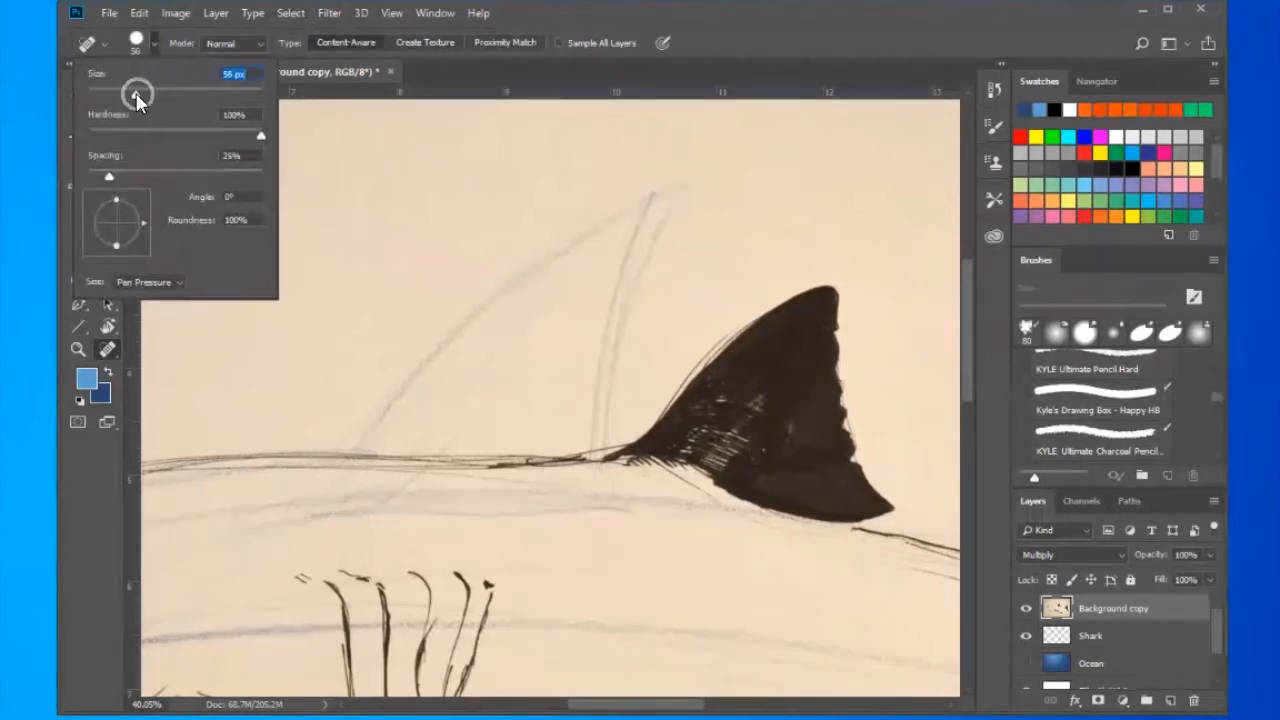
{"action": "left_click_drag", "start_coordinate": [155, 99], "coordinate": [154, 99]}
- Heal away the pencil outline of the abandoned fin in front of the inked dorsal fin
{"action": "mouse_move", "coordinate": [491, 283]}
{"action": "left_mouse_down"}
{"action": "mouse_move", "coordinate": [575, 243]}
{"action": "mouse_move", "coordinate": [455, 318]}
{"action": "left_mouse_up"}
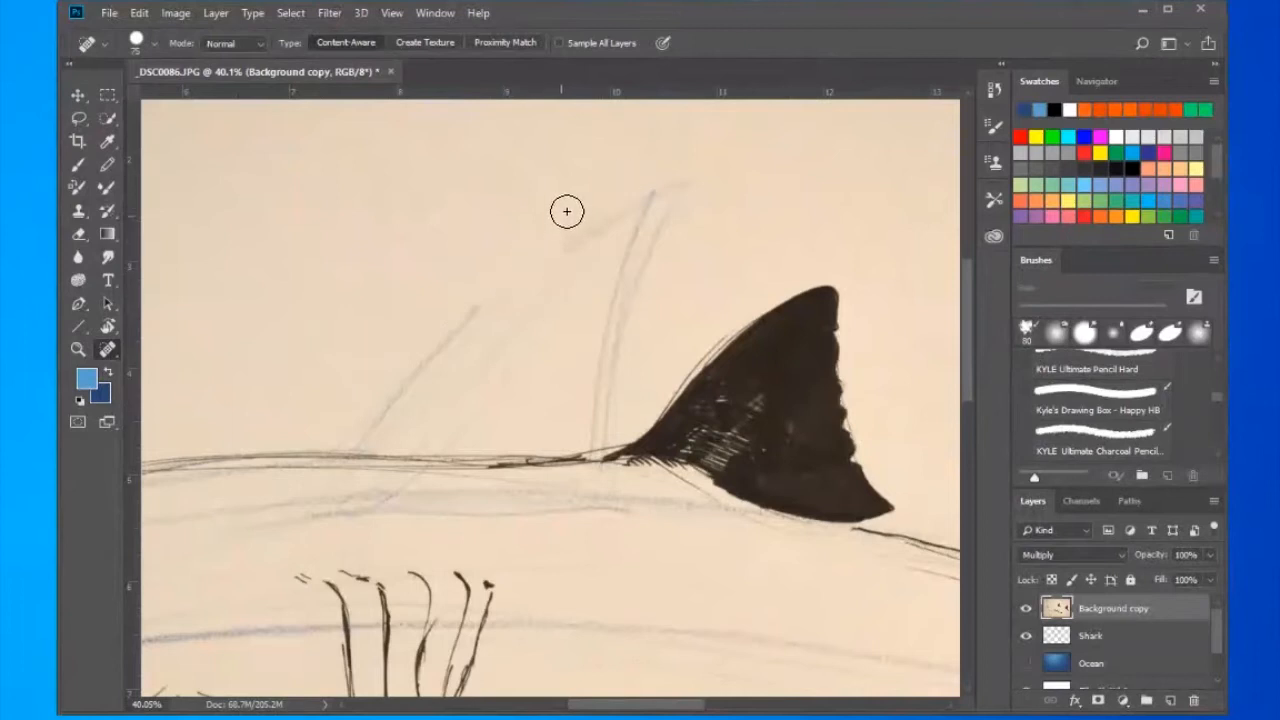
{"action": "left_click_drag", "start_coordinate": [531, 254], "coordinate": [660, 190]}
{"action": "mouse_move", "coordinate": [628, 255]}
{"action": "left_mouse_down"}
{"action": "mouse_move", "coordinate": [671, 186]}
{"action": "mouse_move", "coordinate": [642, 292]}
{"action": "left_mouse_up"}
{"action": "mouse_move", "coordinate": [627, 232]}
{"action": "left_mouse_down"}
{"action": "mouse_move", "coordinate": [616, 336]}
{"action": "mouse_move", "coordinate": [645, 260]}
{"action": "mouse_move", "coordinate": [629, 320]}
{"action": "mouse_move", "coordinate": [558, 300]}
{"action": "left_mouse_up"}
{"action": "mouse_move", "coordinate": [585, 258]}
{"action": "left_mouse_down"}
{"action": "mouse_move", "coordinate": [537, 314]}
{"action": "mouse_move", "coordinate": [603, 300]}
{"action": "mouse_move", "coordinate": [612, 371]}
{"action": "left_mouse_up"}
{"action": "left_click_drag", "start_coordinate": [615, 307], "coordinate": [609, 425]}
{"action": "left_click_drag", "start_coordinate": [604, 358], "coordinate": [586, 422]}
{"action": "left_click_drag", "start_coordinate": [531, 285], "coordinate": [476, 374]}
{"action": "left_click_drag", "start_coordinate": [514, 286], "coordinate": [446, 385]}
{"action": "mouse_move", "coordinate": [479, 326]}
{"action": "left_mouse_down"}
{"action": "mouse_move", "coordinate": [418, 371]}
{"action": "mouse_move", "coordinate": [441, 374]}
{"action": "mouse_move", "coordinate": [457, 357]}
{"action": "left_mouse_up"}
{"action": "mouse_move", "coordinate": [440, 412]}
{"action": "left_mouse_down"}
{"action": "mouse_move", "coordinate": [478, 384]}
{"action": "mouse_move", "coordinate": [472, 458]}
{"action": "left_mouse_up"}
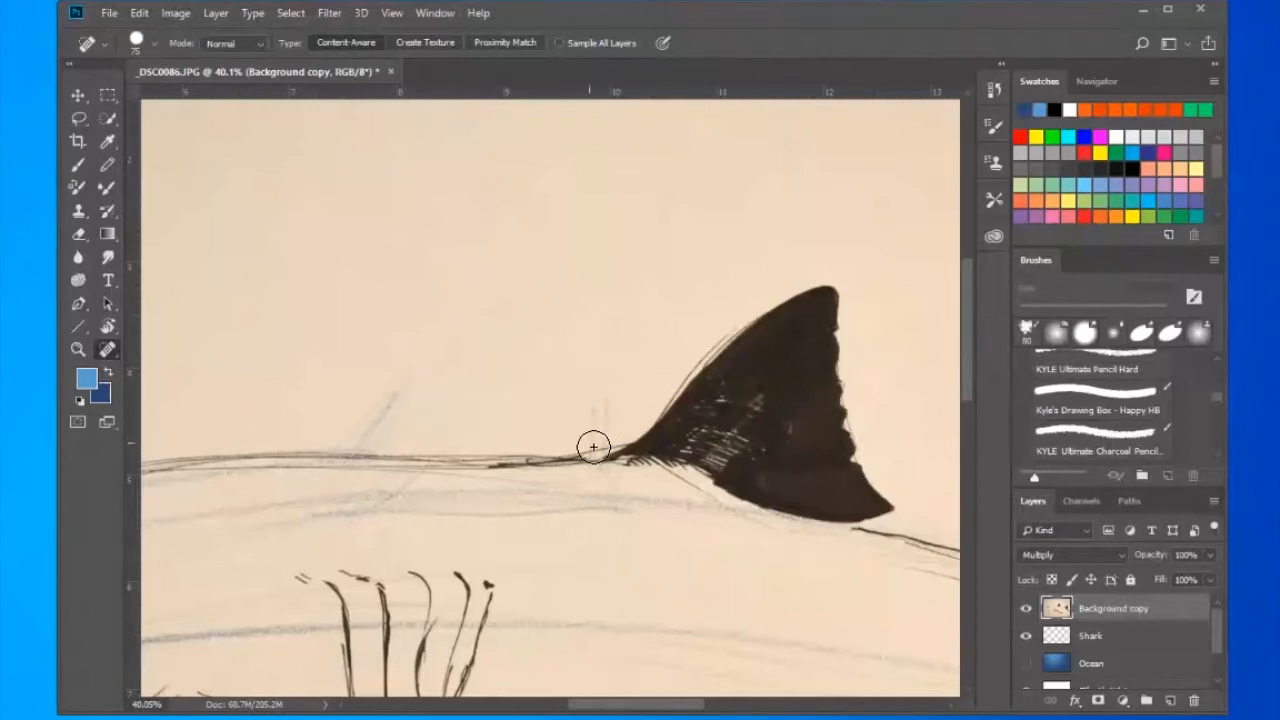
- Heal the remaining pencil traces just above the shark's back line
{"action": "left_click_drag", "start_coordinate": [610, 437], "coordinate": [616, 348]}
{"action": "mouse_move", "coordinate": [380, 434]}
{"action": "left_mouse_down"}
{"action": "mouse_move", "coordinate": [443, 351]}
{"action": "mouse_move", "coordinate": [449, 377]}
{"action": "mouse_move", "coordinate": [472, 388]}
{"action": "left_mouse_up"}
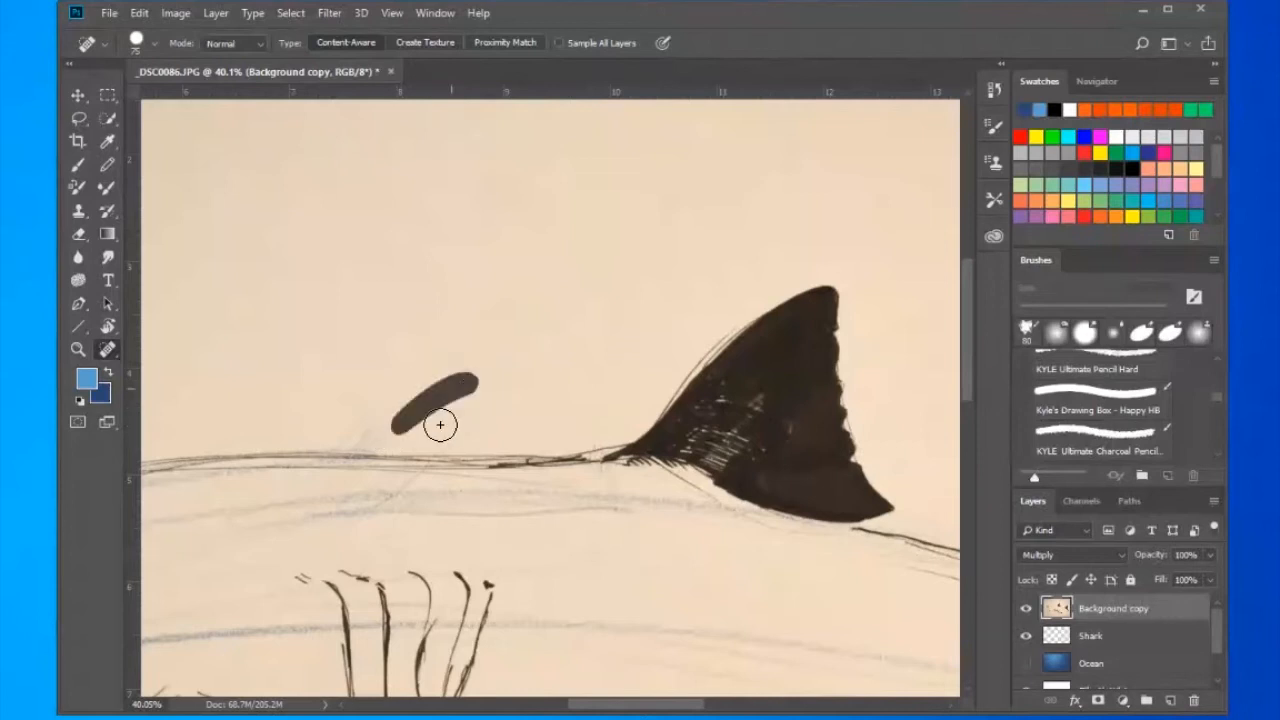
{"action": "left_click_drag", "start_coordinate": [443, 449], "coordinate": [515, 392]}
{"action": "left_click_drag", "start_coordinate": [429, 366], "coordinate": [557, 249]}
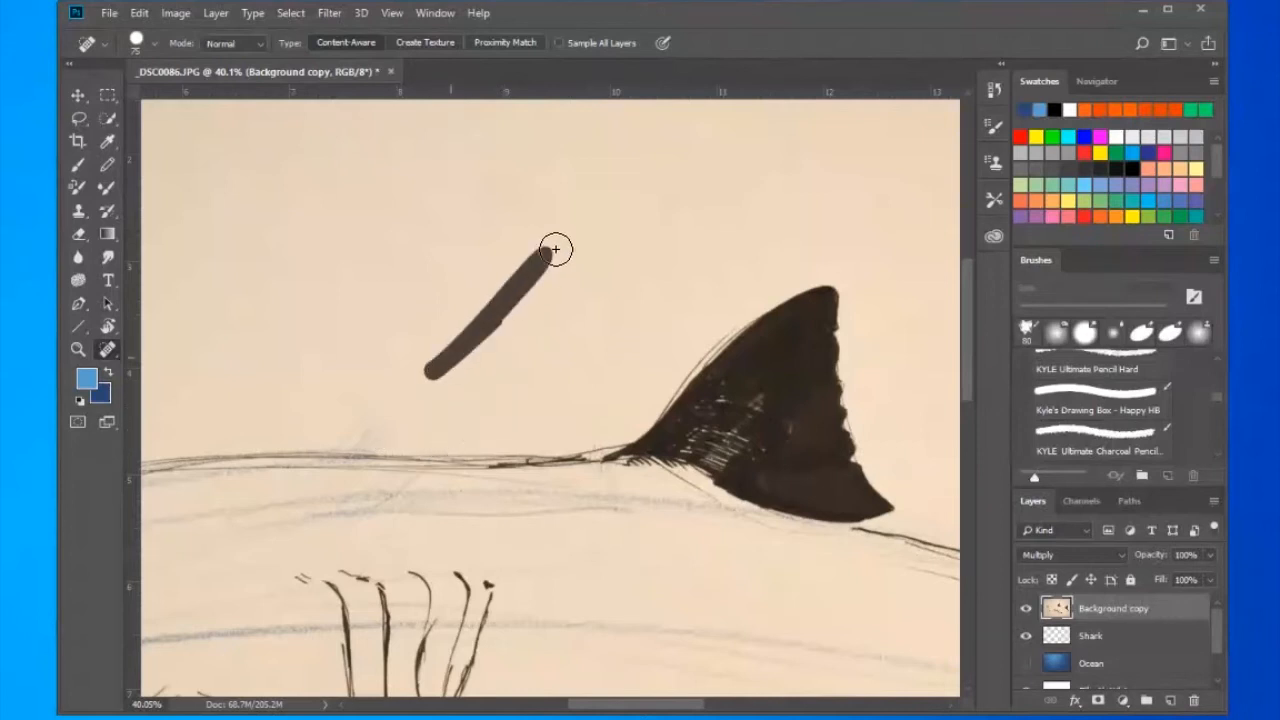
{"action": "mouse_move", "coordinate": [404, 537]}
{"action": "left_mouse_down"}
{"action": "mouse_move", "coordinate": [509, 407]}
{"action": "mouse_move", "coordinate": [523, 334]}
{"action": "left_mouse_up"}
{"action": "mouse_move", "coordinate": [485, 259]}
{"action": "left_mouse_down"}
{"action": "mouse_move", "coordinate": [545, 260]}
{"action": "mouse_move", "coordinate": [458, 276]}
{"action": "mouse_move", "coordinate": [490, 268]}
{"action": "left_mouse_up"}
{"action": "mouse_move", "coordinate": [551, 357]}
{"action": "left_mouse_down"}
{"action": "mouse_move", "coordinate": [611, 369]}
{"action": "mouse_move", "coordinate": [574, 280]}
{"action": "mouse_move", "coordinate": [480, 276]}
{"action": "left_mouse_up"}
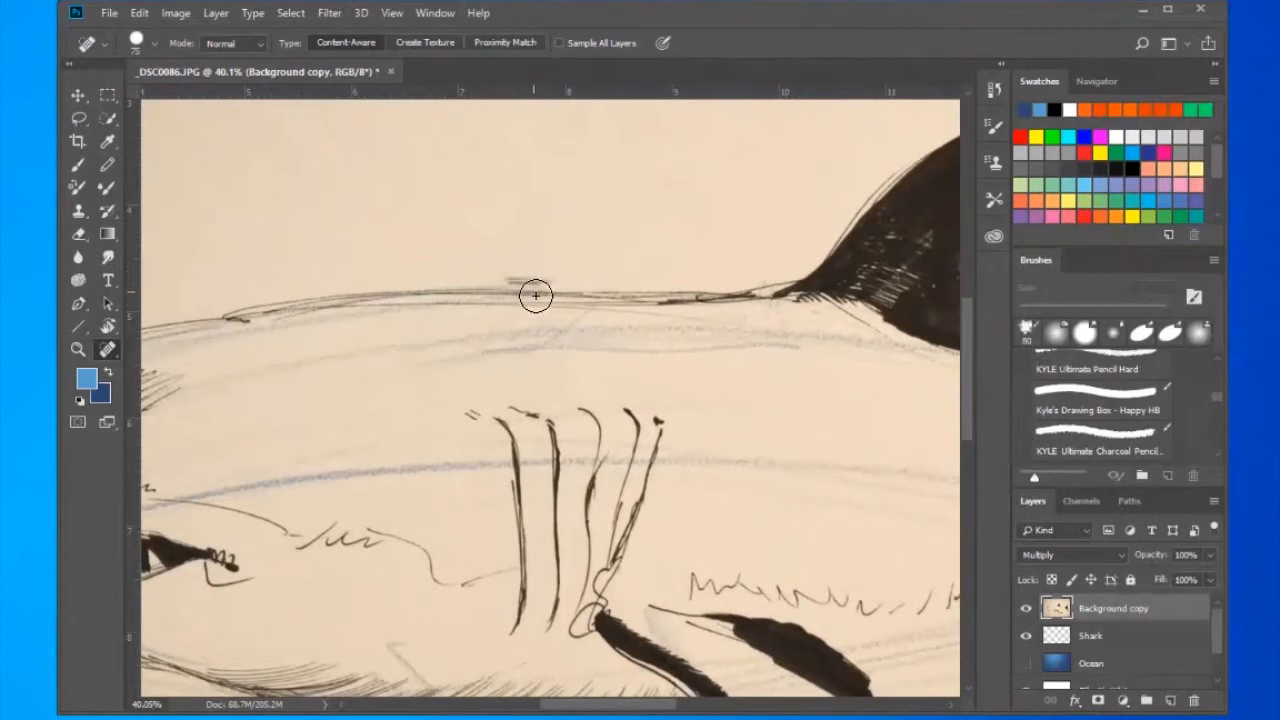
- Heal away the pencil guide lines across the shark's flank between the dorsal fin and the gills
{"action": "key", "text": "ctrl"}
{"action": "key", "text": "space"}
{"action": "mouse_move", "coordinate": [691, 433]}
{"action": "left_mouse_down"}
{"action": "mouse_move", "coordinate": [511, 398]}
{"action": "mouse_move", "coordinate": [364, 284]}
{"action": "left_mouse_up"}
{"action": "key", "text": "space"}
{"action": "mouse_move", "coordinate": [704, 374]}
{"action": "left_mouse_down"}
{"action": "mouse_move", "coordinate": [452, 362]}
{"action": "mouse_move", "coordinate": [640, 291]}
{"action": "left_mouse_up"}
{"action": "key", "text": "space"}
{"action": "mouse_move", "coordinate": [549, 286]}
{"action": "left_mouse_down"}
{"action": "mouse_move", "coordinate": [616, 290]}
{"action": "mouse_move", "coordinate": [618, 315]}
{"action": "mouse_move", "coordinate": [653, 318]}
{"action": "mouse_move", "coordinate": [703, 318]}
{"action": "left_mouse_up"}
{"action": "left_click_drag", "start_coordinate": [693, 320], "coordinate": [762, 310]}
{"action": "mouse_move", "coordinate": [749, 328]}
{"action": "left_mouse_down"}
{"action": "mouse_move", "coordinate": [806, 304]}
{"action": "mouse_move", "coordinate": [775, 328]}
{"action": "mouse_move", "coordinate": [694, 309]}
{"action": "left_mouse_up"}
{"action": "mouse_move", "coordinate": [575, 291]}
{"action": "left_mouse_down"}
{"action": "mouse_move", "coordinate": [618, 304]}
{"action": "mouse_move", "coordinate": [484, 287]}
{"action": "left_mouse_up"}
{"action": "mouse_move", "coordinate": [544, 307]}
{"action": "left_mouse_down"}
{"action": "mouse_move", "coordinate": [675, 324]}
{"action": "mouse_move", "coordinate": [673, 336]}
{"action": "mouse_move", "coordinate": [503, 320]}
{"action": "left_mouse_up"}
{"action": "mouse_move", "coordinate": [480, 270]}
{"action": "left_mouse_down"}
{"action": "mouse_move", "coordinate": [434, 278]}
{"action": "mouse_move", "coordinate": [445, 293]}
{"action": "left_mouse_up"}
{"action": "mouse_move", "coordinate": [511, 356]}
{"action": "left_mouse_down"}
{"action": "mouse_move", "coordinate": [675, 306]}
{"action": "mouse_move", "coordinate": [538, 250]}
{"action": "left_mouse_up"}
{"action": "mouse_move", "coordinate": [600, 218]}
{"action": "left_mouse_down"}
{"action": "mouse_move", "coordinate": [448, 225]}
{"action": "mouse_move", "coordinate": [453, 282]}
{"action": "left_mouse_up"}
{"action": "left_click_drag", "start_coordinate": [529, 257], "coordinate": [474, 250]}
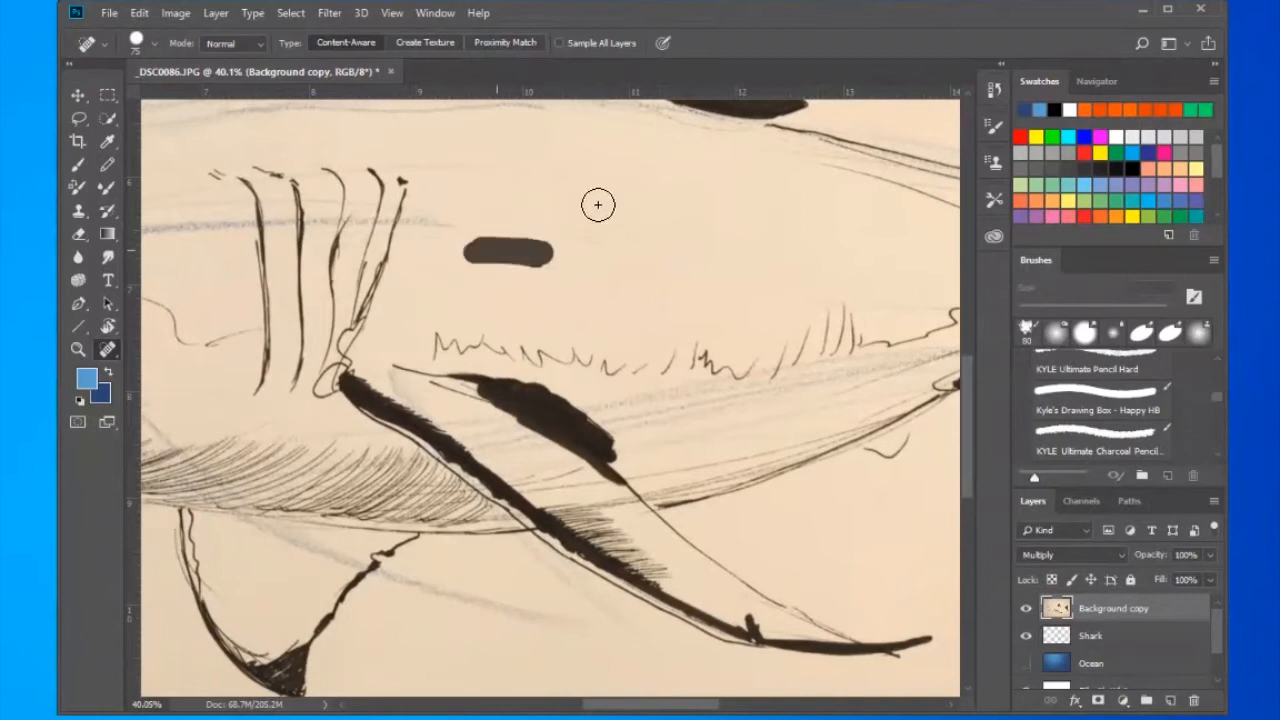
- Try to spot-heal the area beside the jagged flank line toward the tail
{"action": "left_click_drag", "start_coordinate": [813, 333], "coordinate": [523, 290]}
{"action": "left_click_drag", "start_coordinate": [611, 281], "coordinate": [666, 281]}
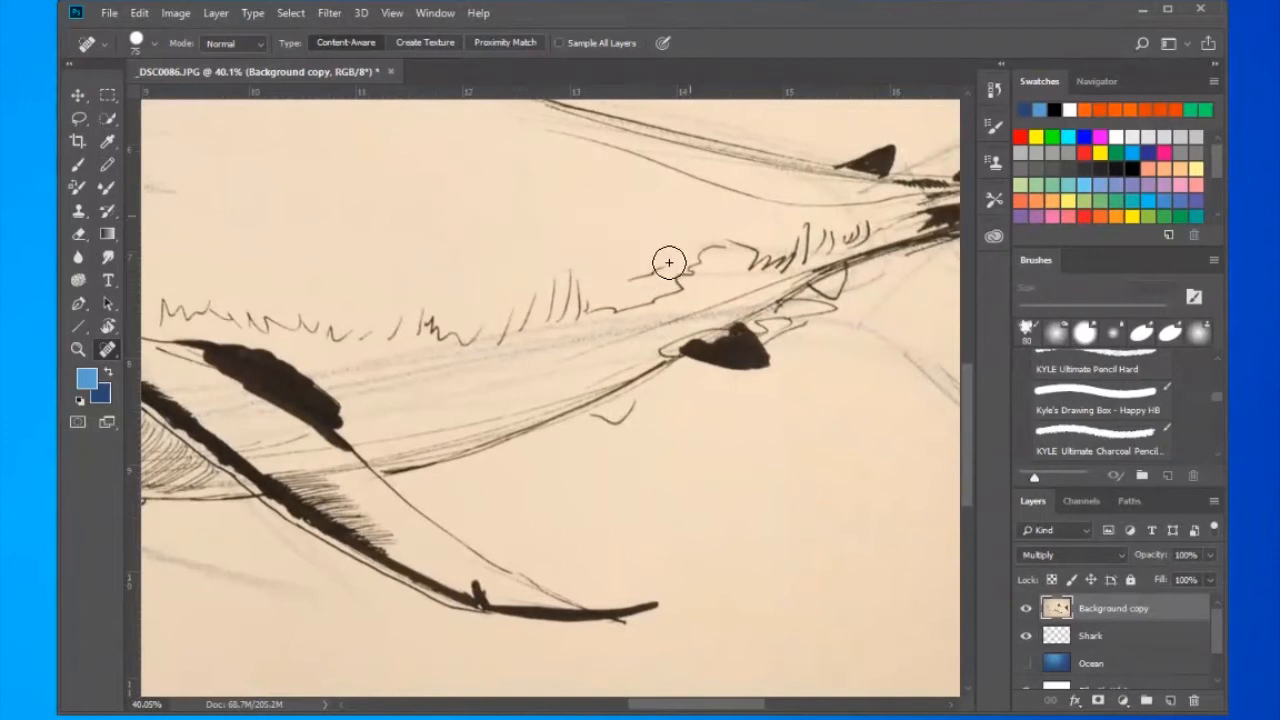
{"action": "left_click", "coordinate": [655, 289]}
- Switch to the Clone Stamp at 90 px and cover the blue guide line just behind the gills with clean paper
{"action": "right_click", "coordinate": [69, 212]}
{"action": "left_click", "coordinate": [115, 211]}
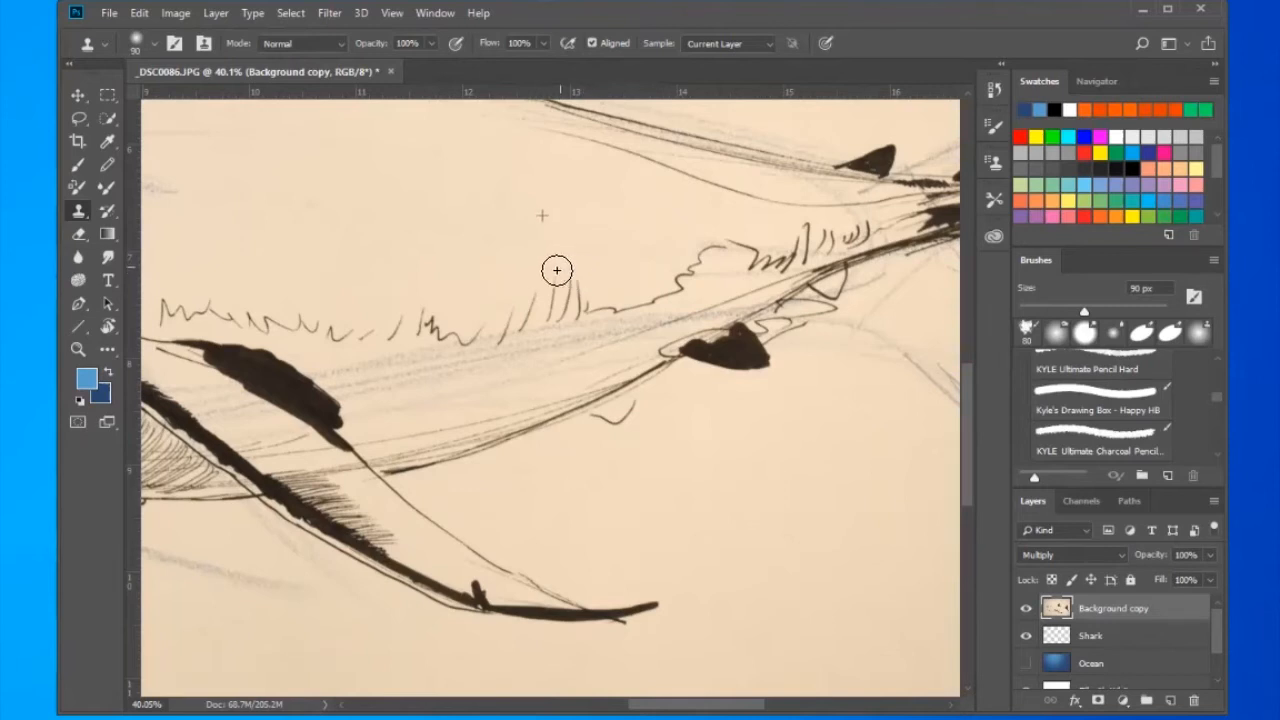
{"action": "left_click_drag", "start_coordinate": [557, 270], "coordinate": [565, 266]}
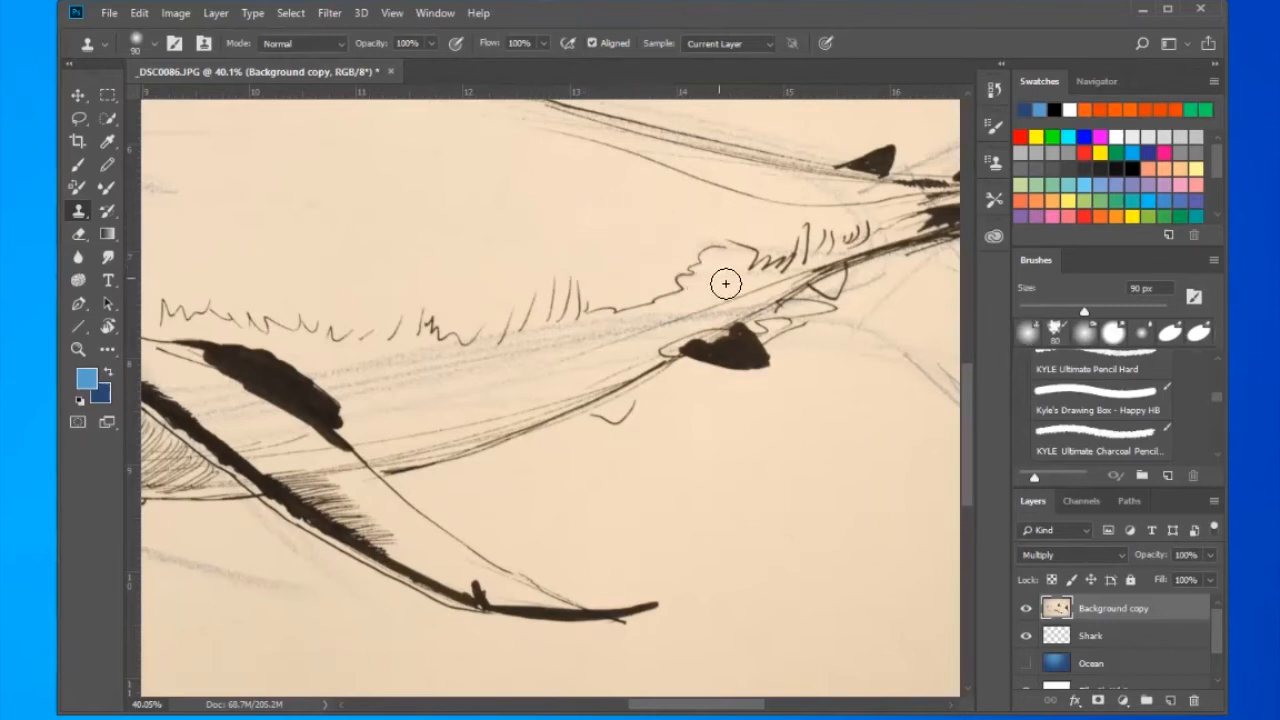
{"action": "left_click_drag", "start_coordinate": [363, 249], "coordinate": [743, 354]}
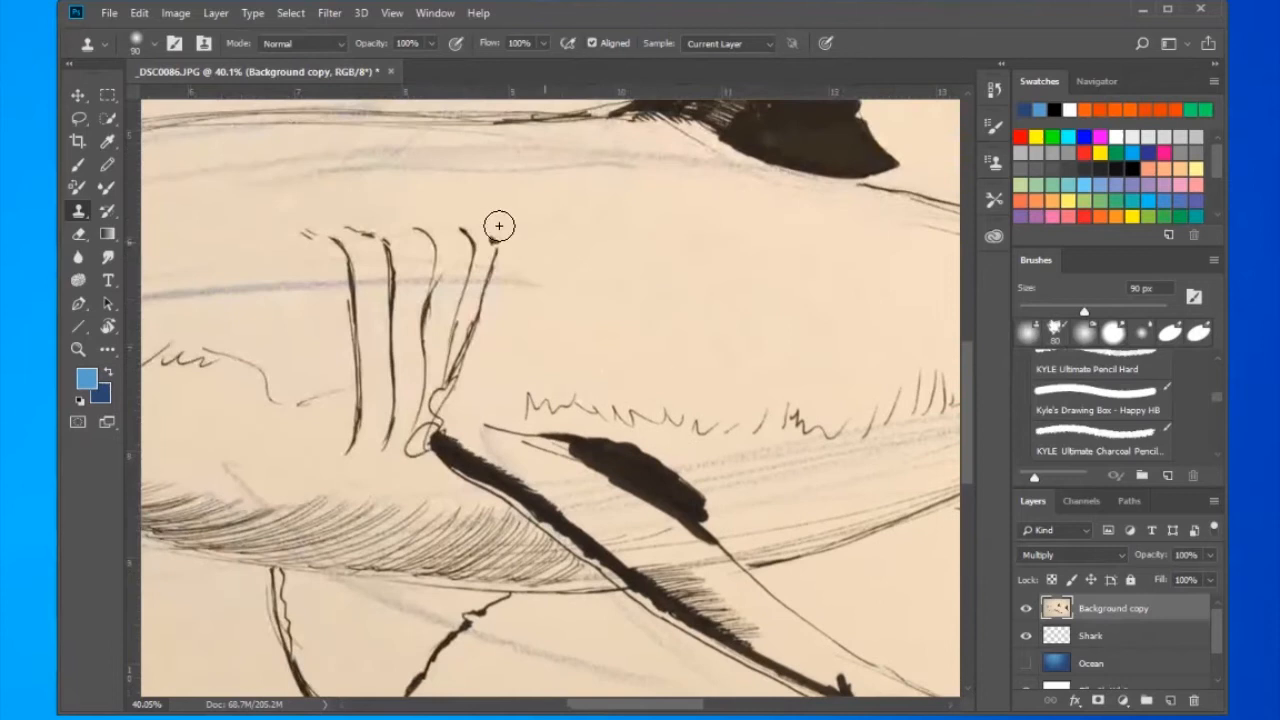
{"action": "key", "text": "alt"}
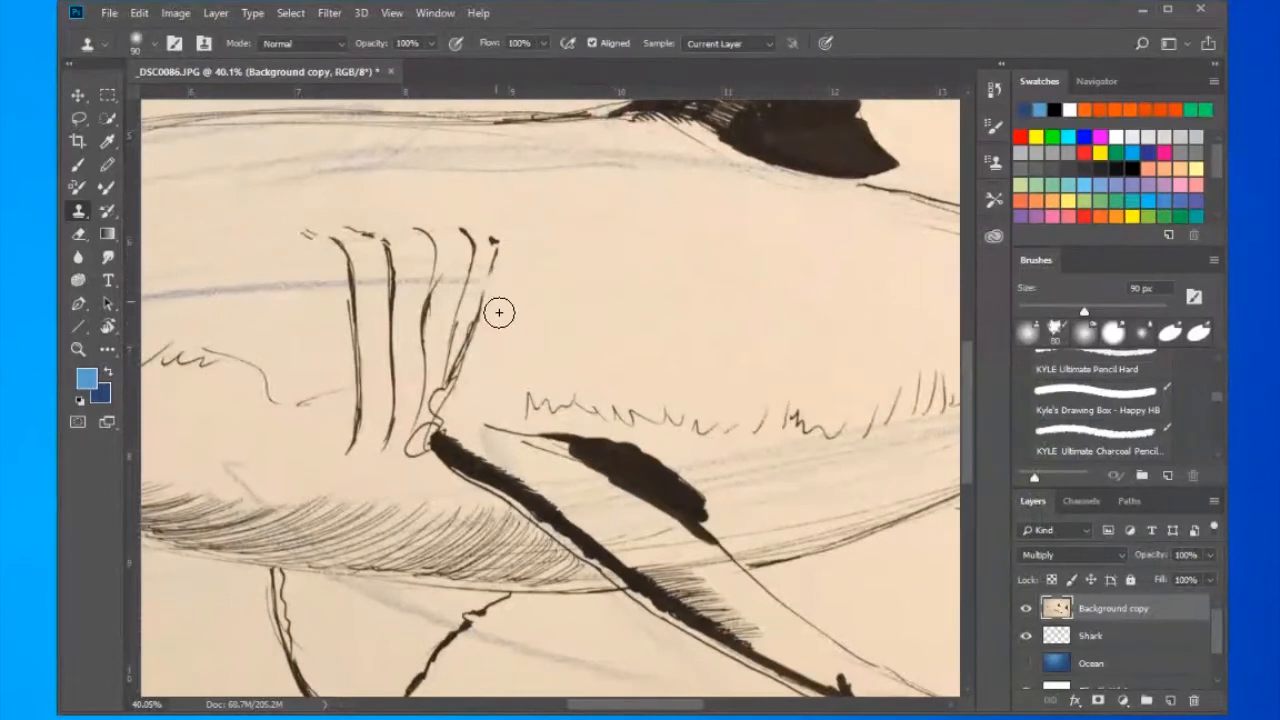
- Clone clean paper over the blue guide line running from the gills toward the mouth
{"action": "scroll", "coordinate": [499, 313], "scroll_direction": "left", "scroll_amount": 5}
{"action": "scroll", "coordinate": [499, 313], "scroll_direction": "down", "scroll_amount": 1}
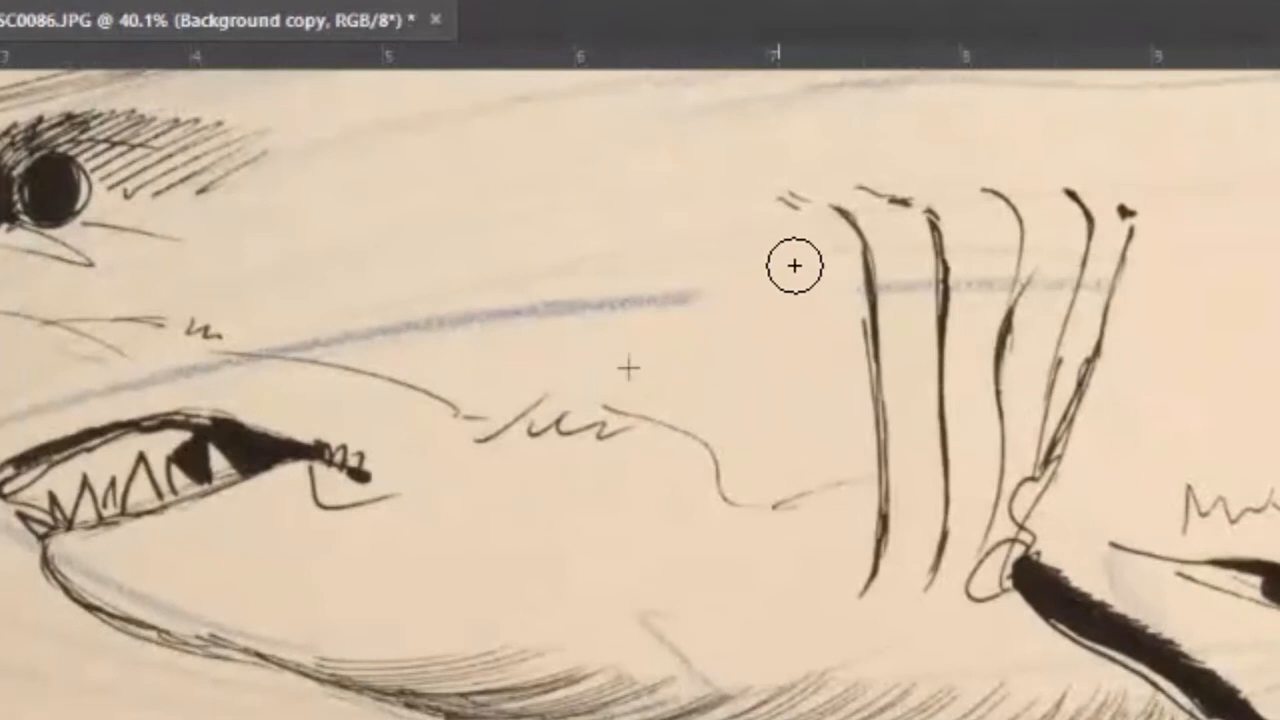
{"action": "left_click", "coordinate": [752, 390], "text": "alt"}
{"action": "mouse_move", "coordinate": [706, 296]}
{"action": "left_mouse_down"}
{"action": "mouse_move", "coordinate": [675, 325]}
{"action": "mouse_move", "coordinate": [686, 282]}
{"action": "mouse_move", "coordinate": [642, 282]}
{"action": "mouse_move", "coordinate": [666, 321]}
{"action": "mouse_move", "coordinate": [606, 301]}
{"action": "mouse_move", "coordinate": [582, 310]}
{"action": "mouse_move", "coordinate": [682, 329]}
{"action": "mouse_move", "coordinate": [626, 297]}
{"action": "mouse_move", "coordinate": [582, 314]}
{"action": "mouse_move", "coordinate": [510, 310]}
{"action": "mouse_move", "coordinate": [542, 290]}
{"action": "mouse_move", "coordinate": [522, 325]}
{"action": "mouse_move", "coordinate": [406, 333]}
{"action": "mouse_move", "coordinate": [386, 349]}
{"action": "mouse_move", "coordinate": [298, 345]}
{"action": "left_mouse_up"}
{"action": "left_click", "coordinate": [798, 399], "text": "alt"}
{"action": "left_click", "coordinate": [733, 296], "text": "alt"}
{"action": "left_click", "coordinate": [678, 297], "text": "alt"}
{"action": "left_click", "coordinate": [583, 311], "text": "alt"}
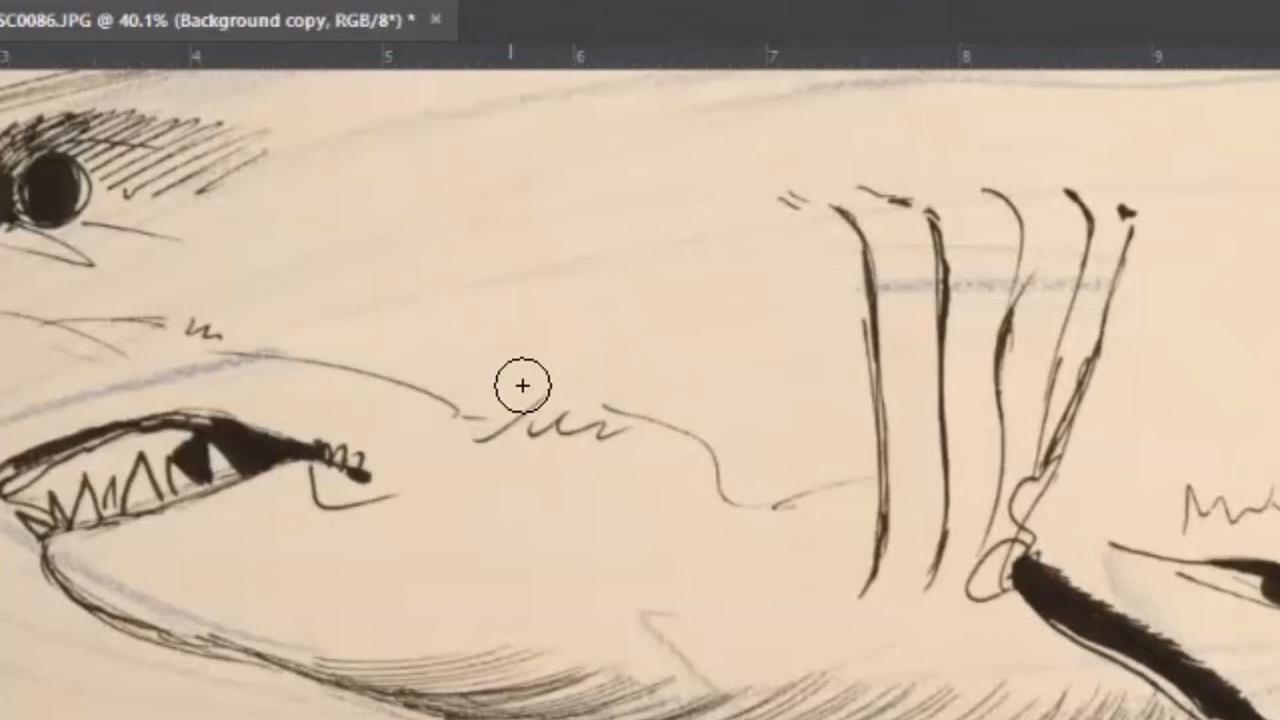
{"action": "left_click_drag", "start_coordinate": [859, 360], "coordinate": [475, 430]}
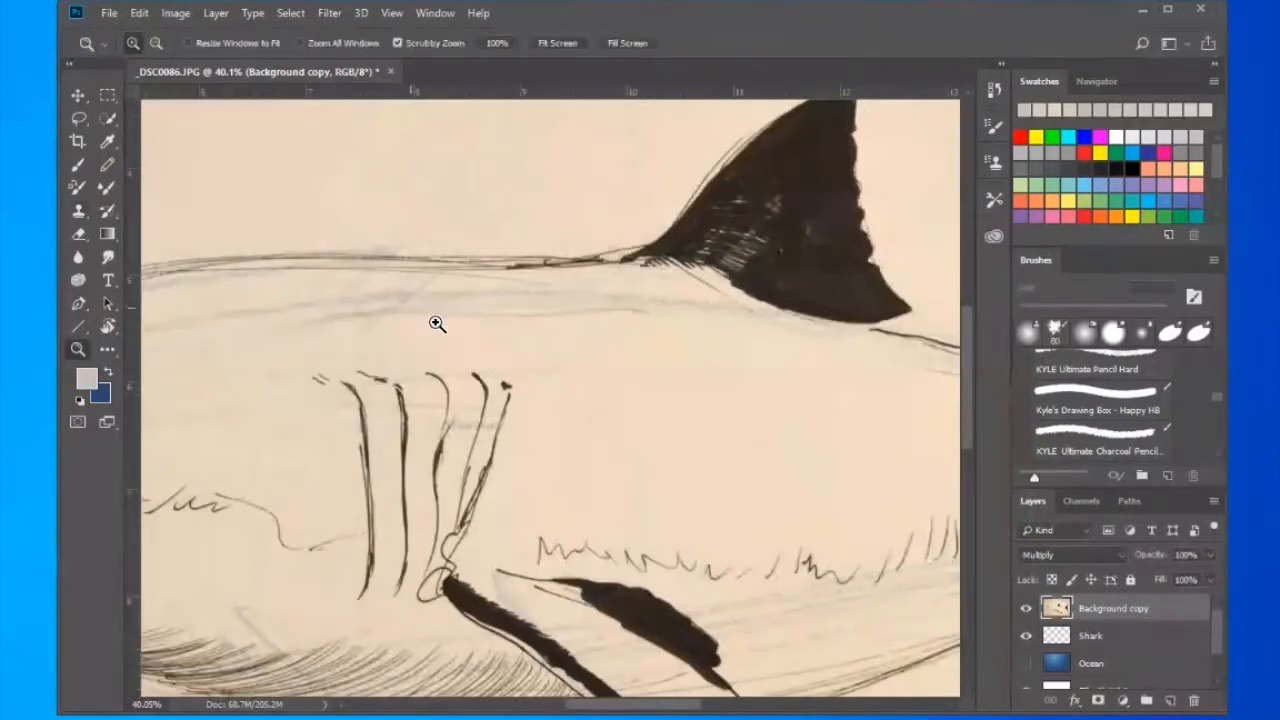
- Clone clean paper over the faint guide lines between the eye and the gills, below the back line
{"action": "mouse_move", "coordinate": [437, 324]}
{"action": "left_mouse_down"}
{"action": "mouse_move", "coordinate": [449, 330]}
{"action": "mouse_move", "coordinate": [403, 317]}
{"action": "mouse_move", "coordinate": [643, 400]}
{"action": "mouse_move", "coordinate": [849, 312]}
{"action": "mouse_move", "coordinate": [881, 284]}
{"action": "left_mouse_up"}
{"action": "mouse_move", "coordinate": [434, 426]}
{"action": "left_mouse_down"}
{"action": "mouse_move", "coordinate": [609, 411]}
{"action": "mouse_move", "coordinate": [537, 433]}
{"action": "left_mouse_up"}
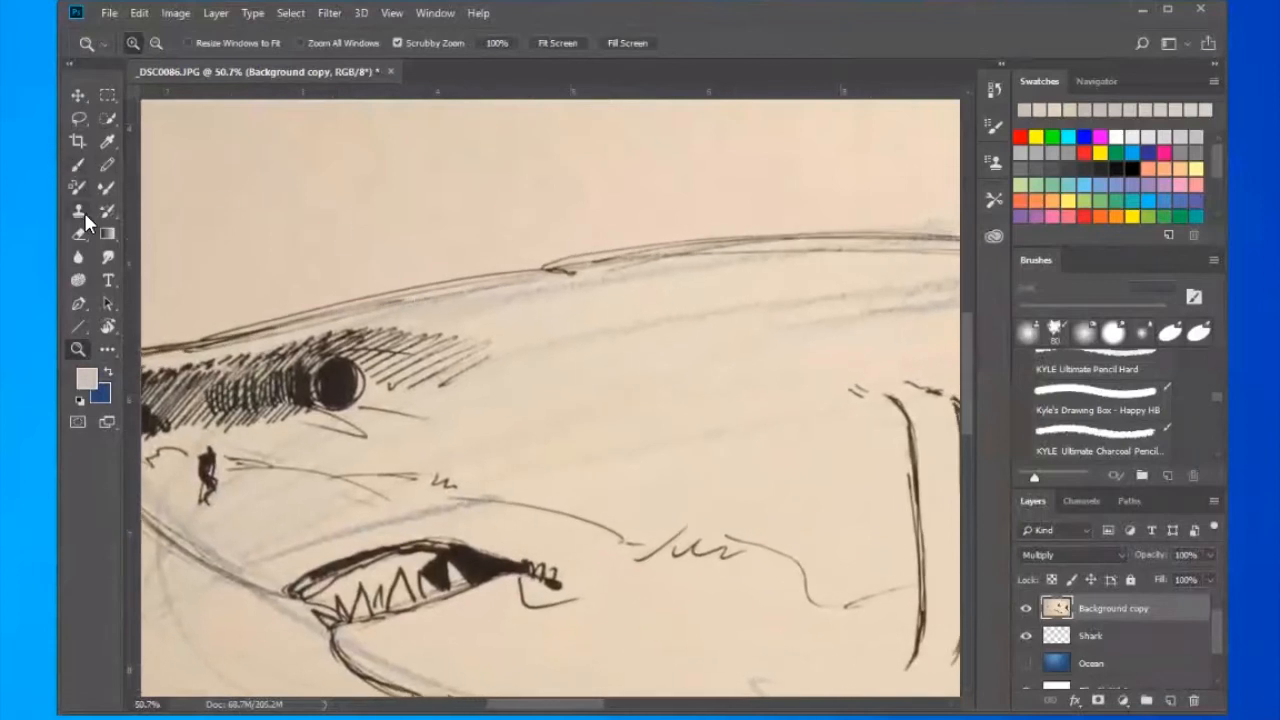
{"action": "left_click", "coordinate": [79, 211]}
{"action": "key", "text": "alt"}
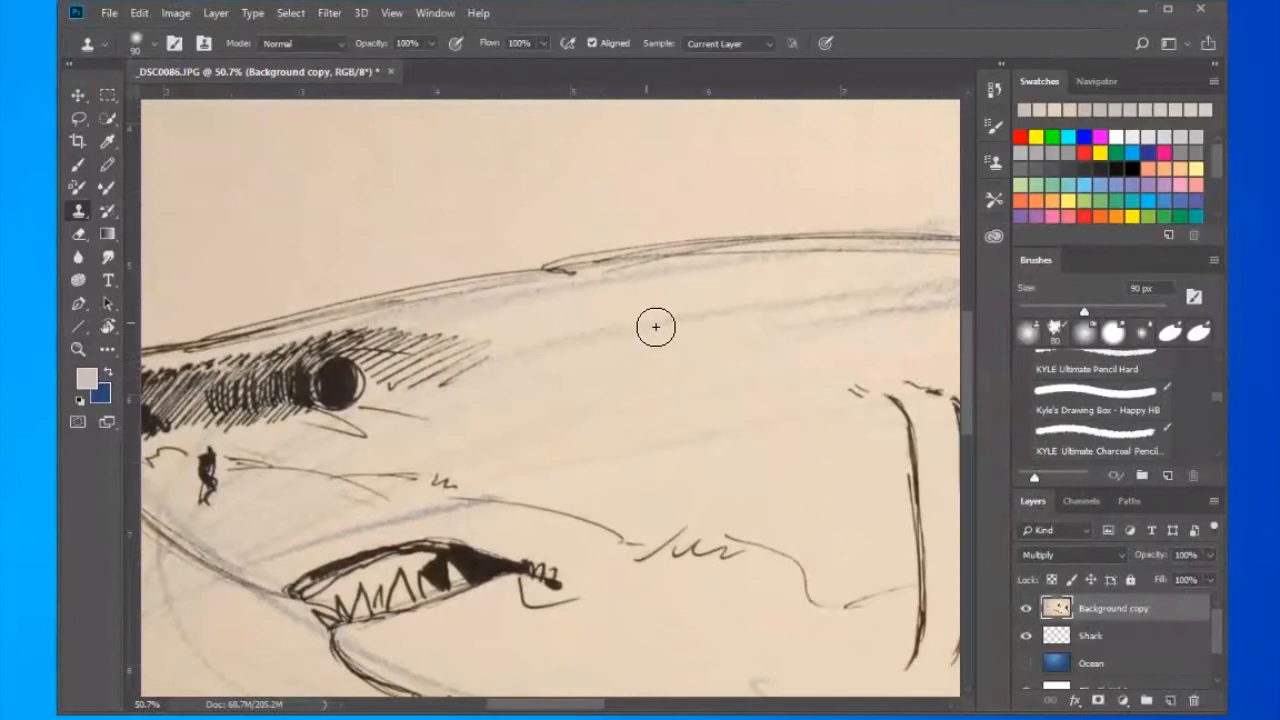
{"action": "key", "text": "alt"}
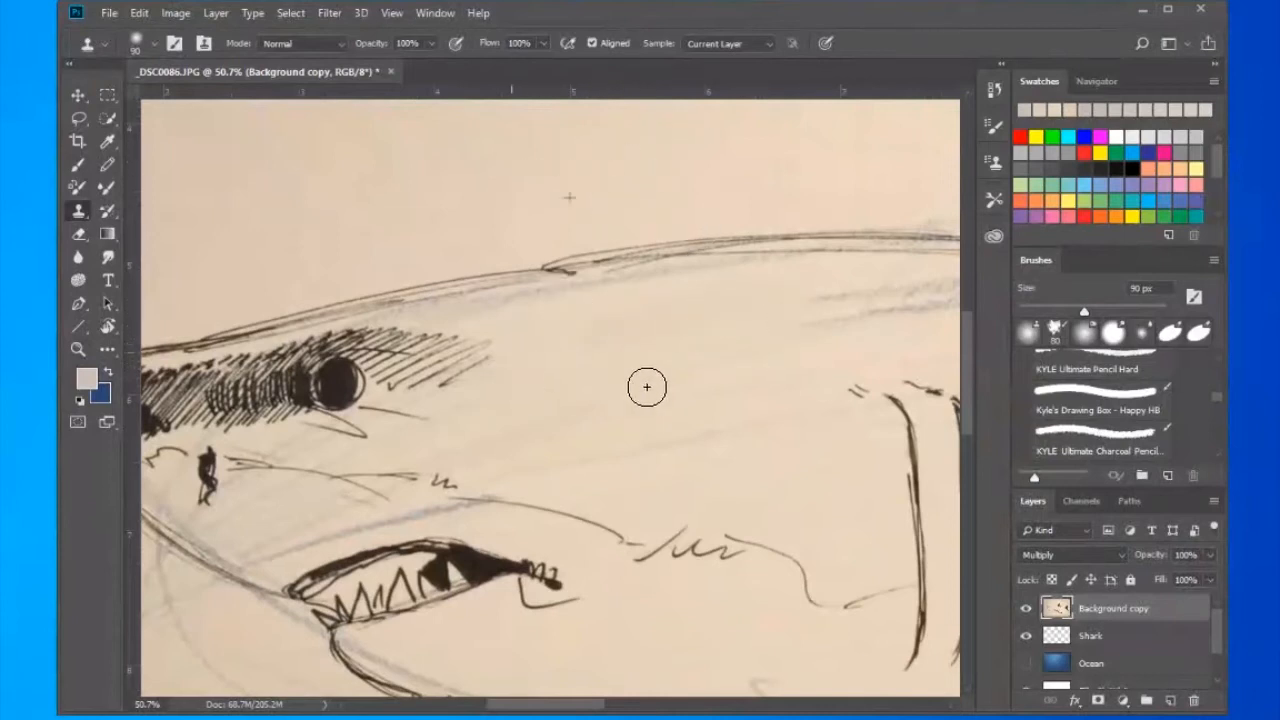
{"action": "mouse_move", "coordinate": [858, 291]}
{"action": "left_mouse_down"}
{"action": "mouse_move", "coordinate": [804, 320]}
{"action": "mouse_move", "coordinate": [865, 326]}
{"action": "left_mouse_up"}
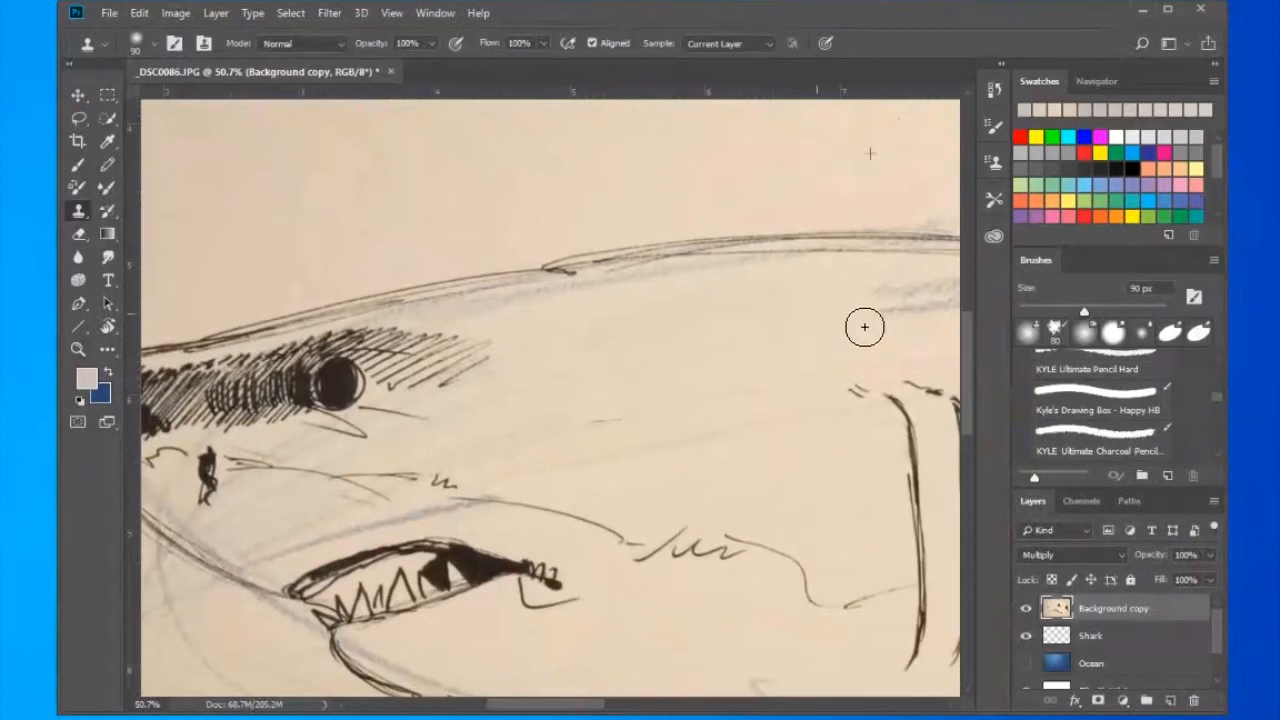
- Try to clone away the pencil guide curves below the snout, and undo the strokes
{"action": "mouse_move", "coordinate": [393, 496]}
{"action": "left_mouse_down"}
{"action": "mouse_move", "coordinate": [808, 343]}
{"action": "mouse_move", "coordinate": [763, 294]}
{"action": "left_mouse_up"}
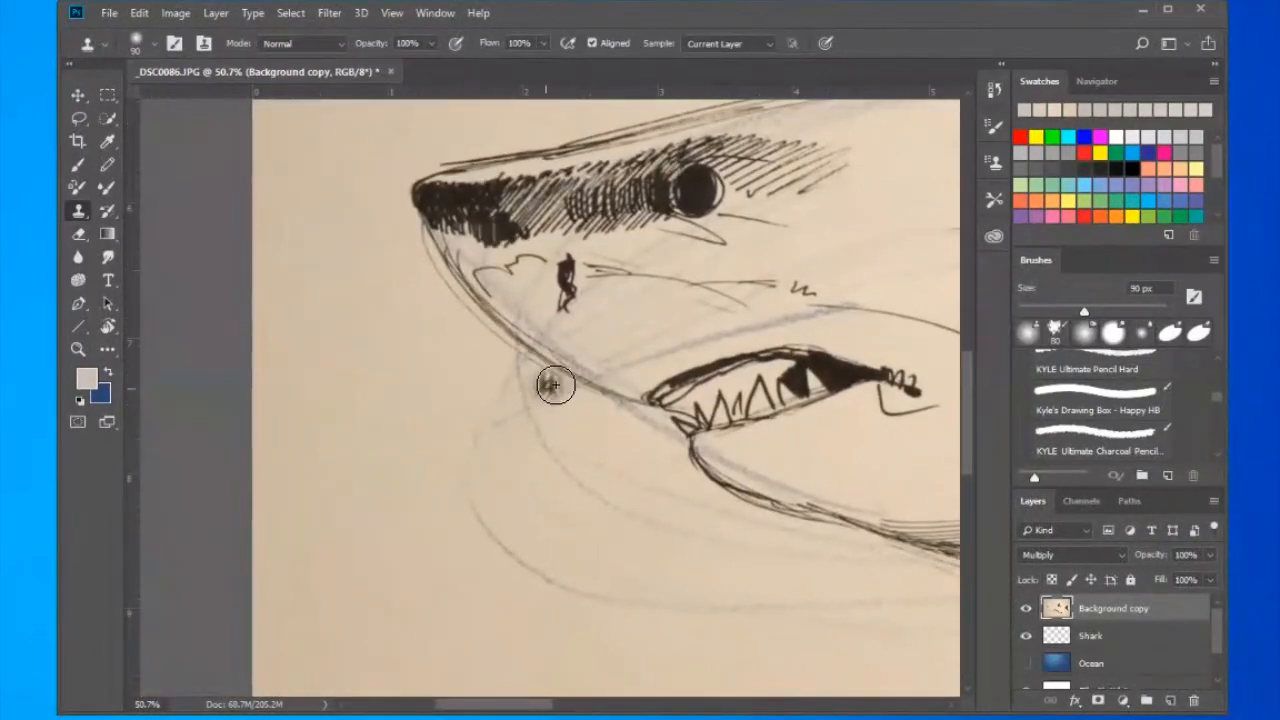
{"action": "left_click", "coordinate": [365, 398], "text": "alt"}
{"action": "left_click_drag", "start_coordinate": [521, 382], "coordinate": [524, 434]}
{"action": "mouse_move", "coordinate": [589, 520]}
{"action": "left_mouse_down"}
{"action": "mouse_move", "coordinate": [605, 474]}
{"action": "mouse_move", "coordinate": [660, 493]}
{"action": "left_mouse_up"}
{"action": "key", "text": "ctrl+alt+z"}
{"action": "key", "text": "ctrl+alt+z"}
{"action": "key", "text": "ctrl+alt+z"}
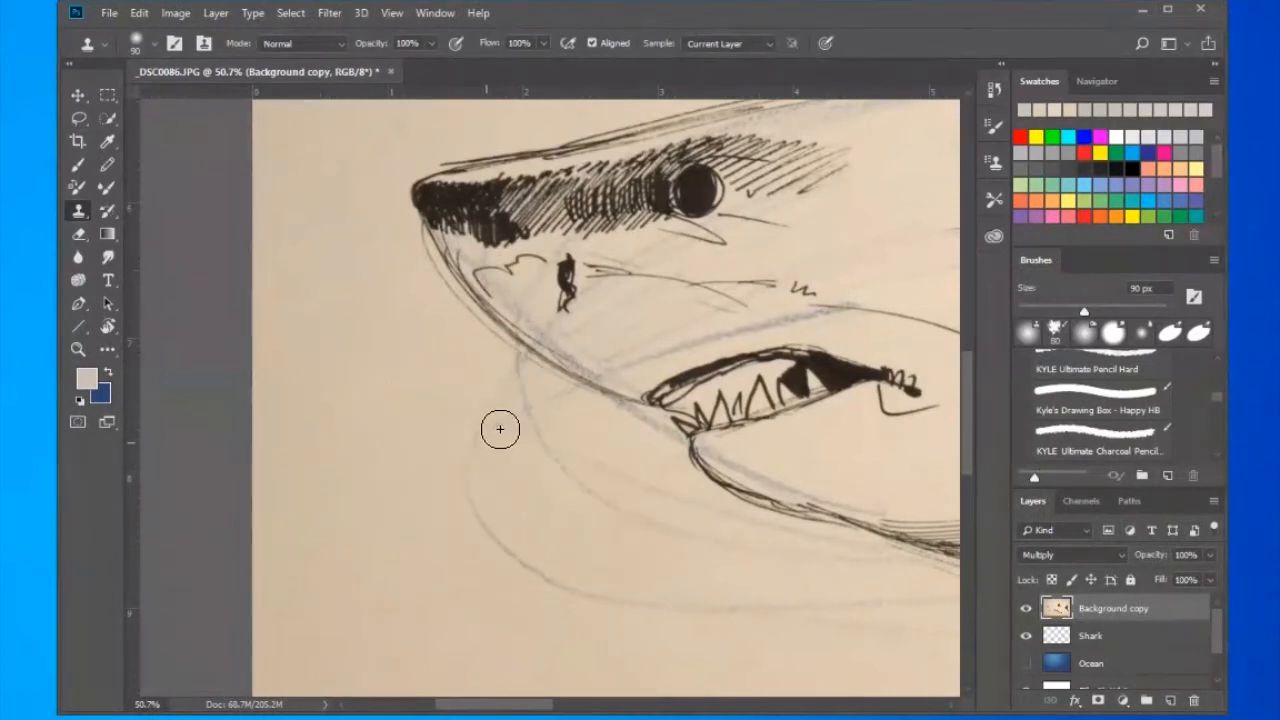
- Switch to the Spot Healing Brush at 175 px and heal the stray pencil marks around the tail and beneath the belly
{"action": "key", "text": "ctrl+0"}
{"action": "left_click", "coordinate": [108, 349]}
{"action": "left_click", "coordinate": [184, 520]}
{"action": "left_click_drag", "start_coordinate": [811, 458], "coordinate": [906, 537]}
{"action": "mouse_move", "coordinate": [940, 322]}
{"action": "left_mouse_down"}
{"action": "mouse_move", "coordinate": [903, 343]}
{"action": "mouse_move", "coordinate": [889, 417]}
{"action": "left_mouse_up"}
{"action": "left_click_drag", "start_coordinate": [781, 443], "coordinate": [808, 460]}
{"action": "left_click_drag", "start_coordinate": [518, 529], "coordinate": [571, 562]}
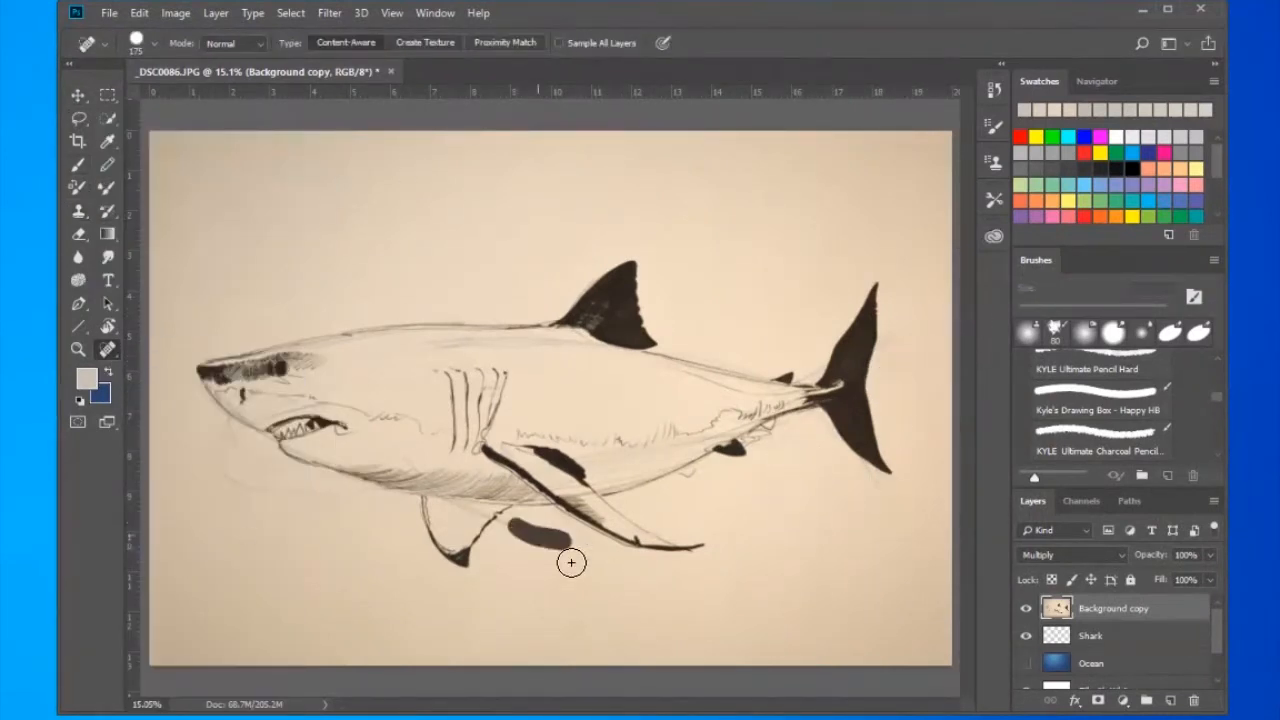
- Heal away the faint guide line on the upper flank and the pencil guide curves below the snout and jaw
{"action": "left_click_drag", "start_coordinate": [430, 345], "coordinate": [581, 363]}
{"action": "left_click_drag", "start_coordinate": [213, 430], "coordinate": [359, 495]}
{"action": "left_click_drag", "start_coordinate": [251, 459], "coordinate": [294, 483]}
{"action": "left_click_drag", "start_coordinate": [199, 423], "coordinate": [338, 490]}
- Remove the blue guide line just above the mouth with the Spot Healing Brush at 50 px
{"action": "key", "text": "z"}
{"action": "key", "text": "j"}
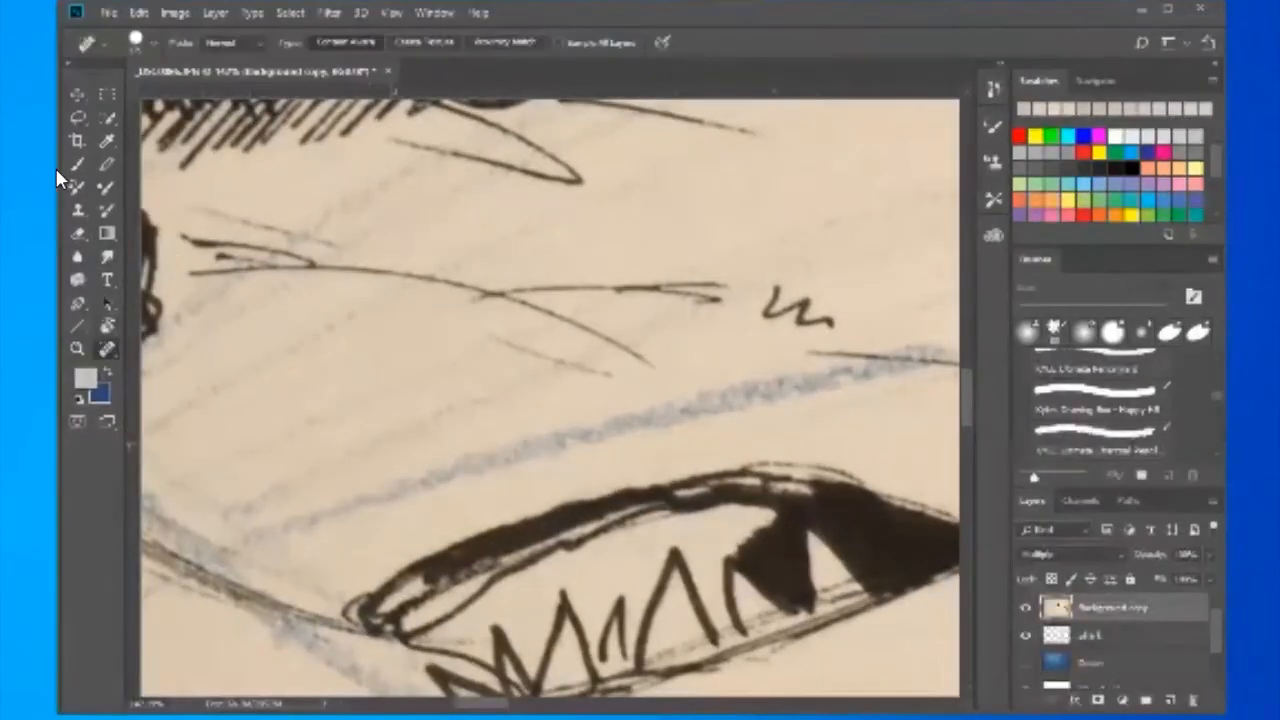
{"action": "left_click", "coordinate": [561, 443]}
{"action": "left_click", "coordinate": [634, 425]}
{"action": "left_click_drag", "start_coordinate": [510, 452], "coordinate": [310, 520]}
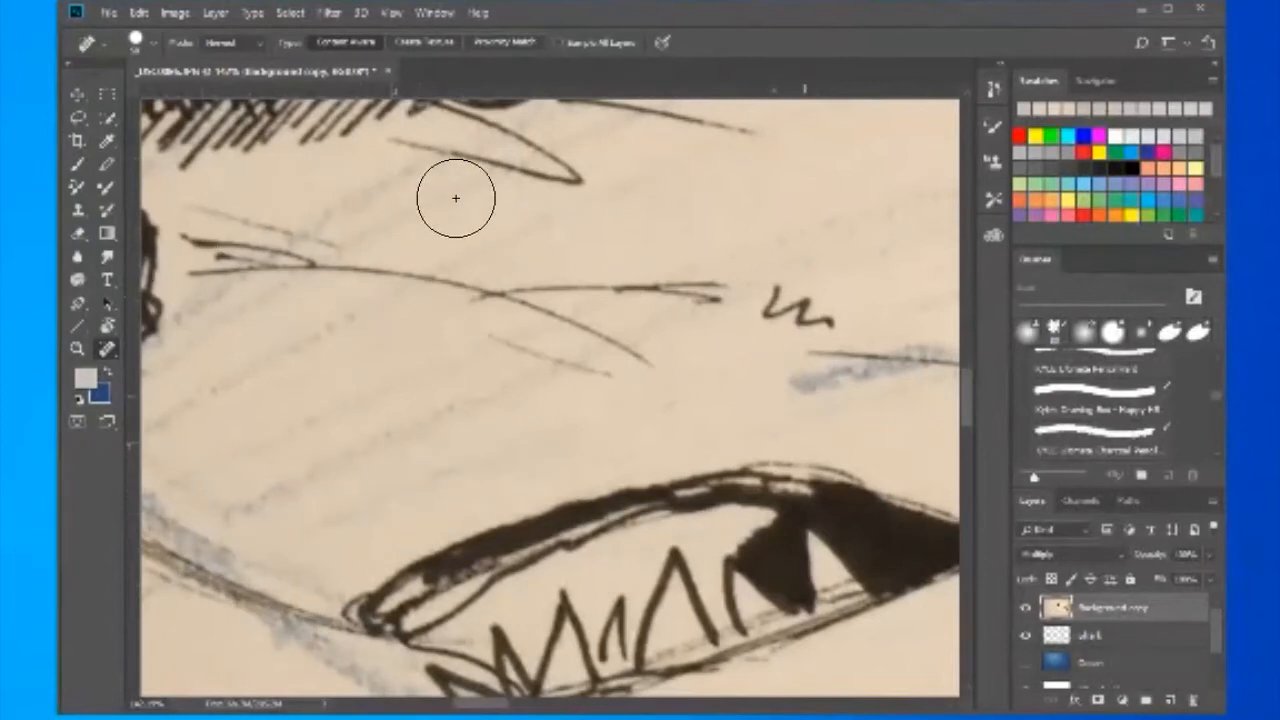
{"action": "left_click_drag", "start_coordinate": [190, 440], "coordinate": [404, 224]}
- Sharpen the line art layer with the Unsharp Mask filter
{"action": "left_click", "coordinate": [329, 13]}
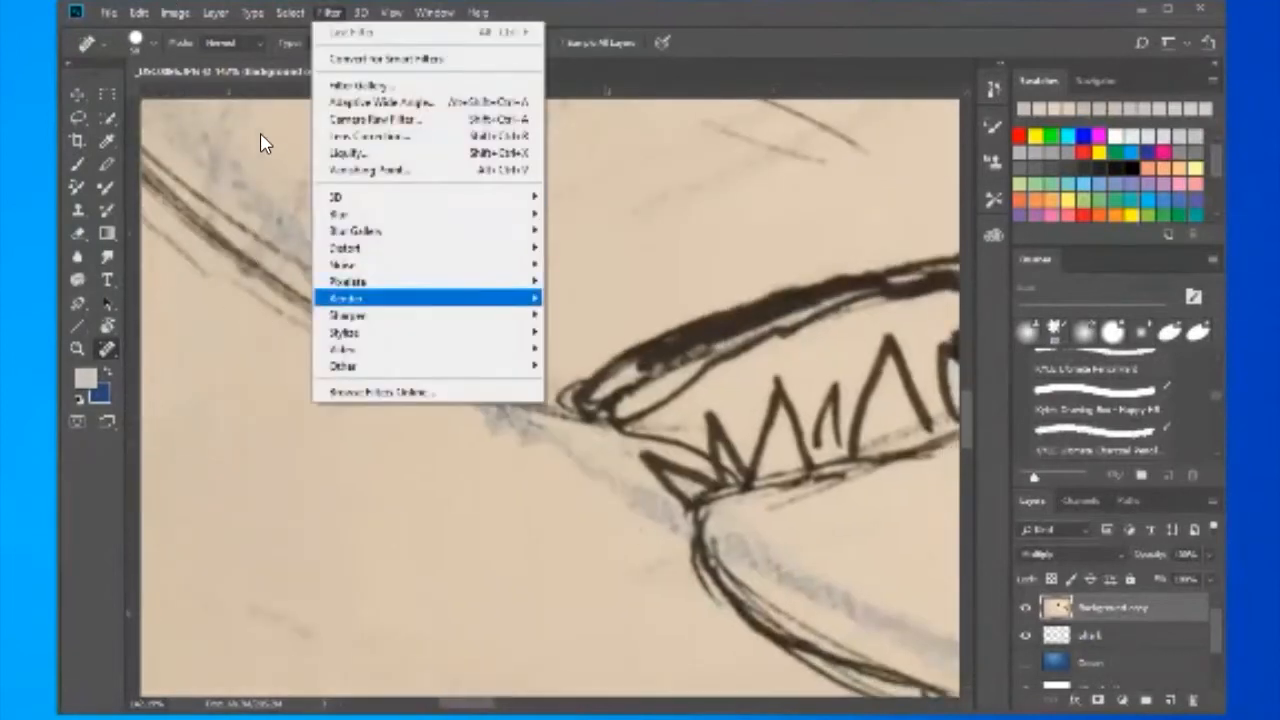
{"action": "mouse_move", "coordinate": [350, 314]}
{"action": "left_click", "coordinate": [245, 403]}
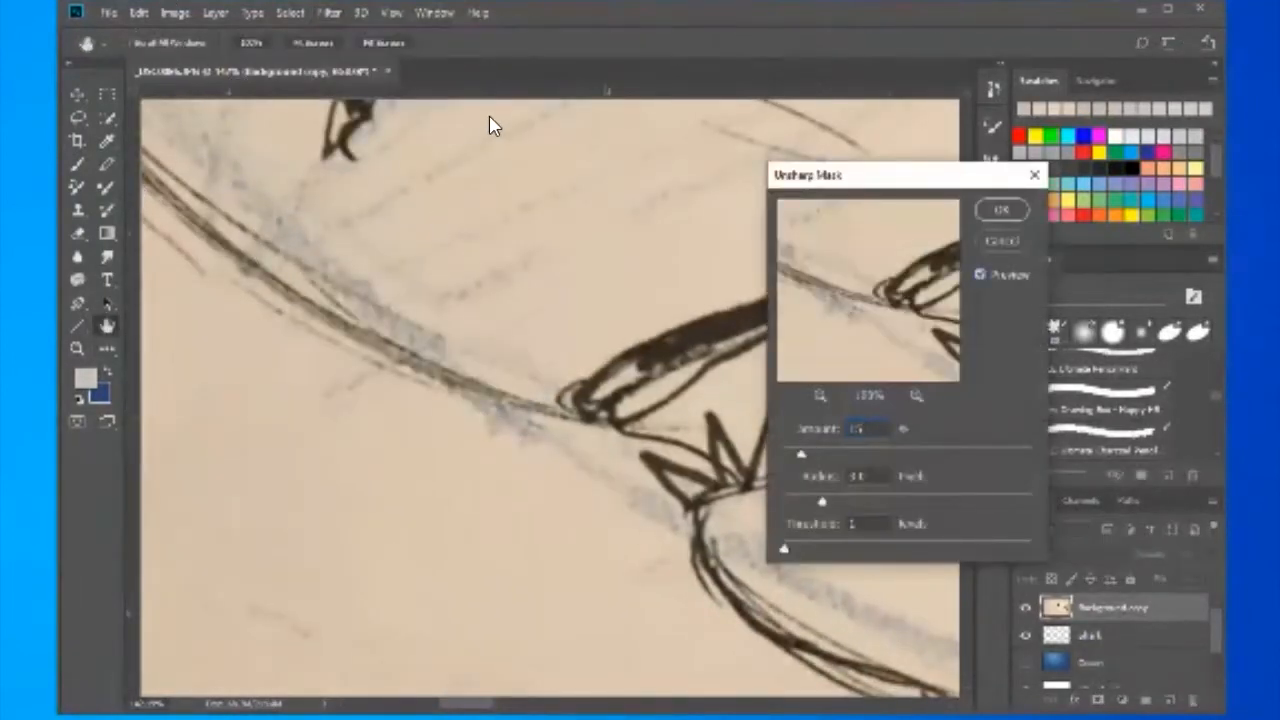
{"action": "key", "text": "Return"}
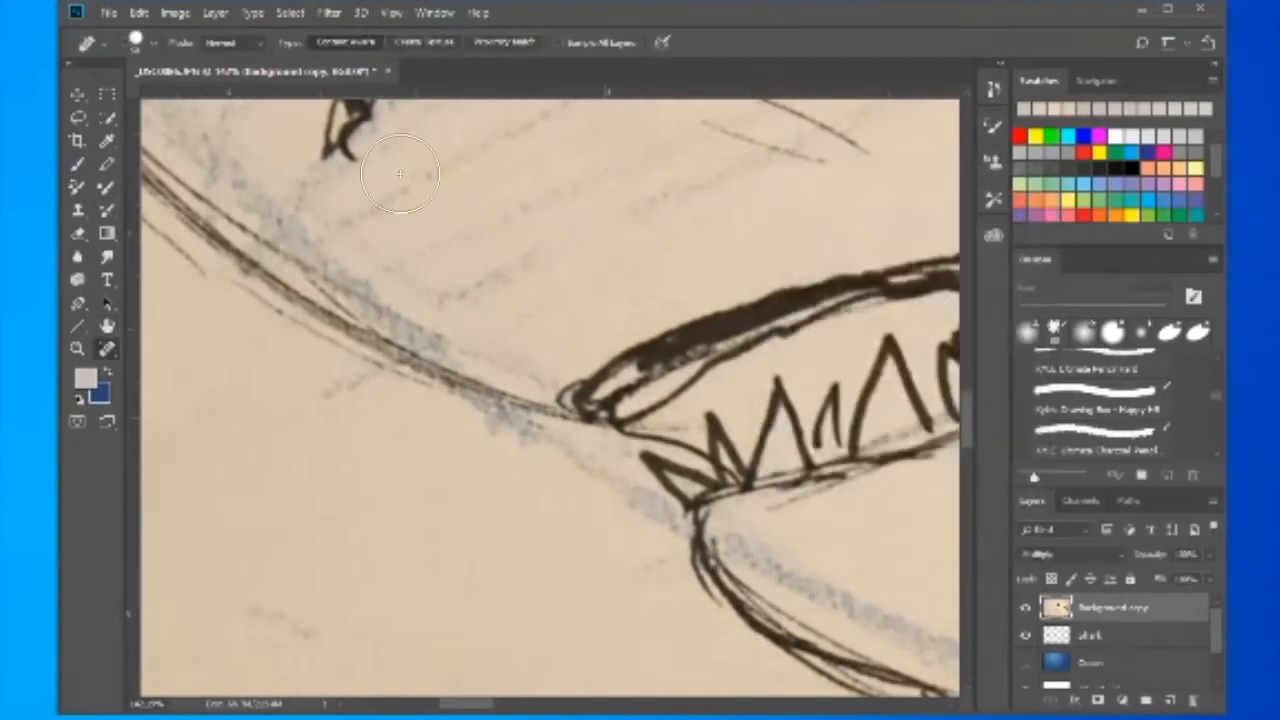
{"action": "key", "text": "ctrl+0"}
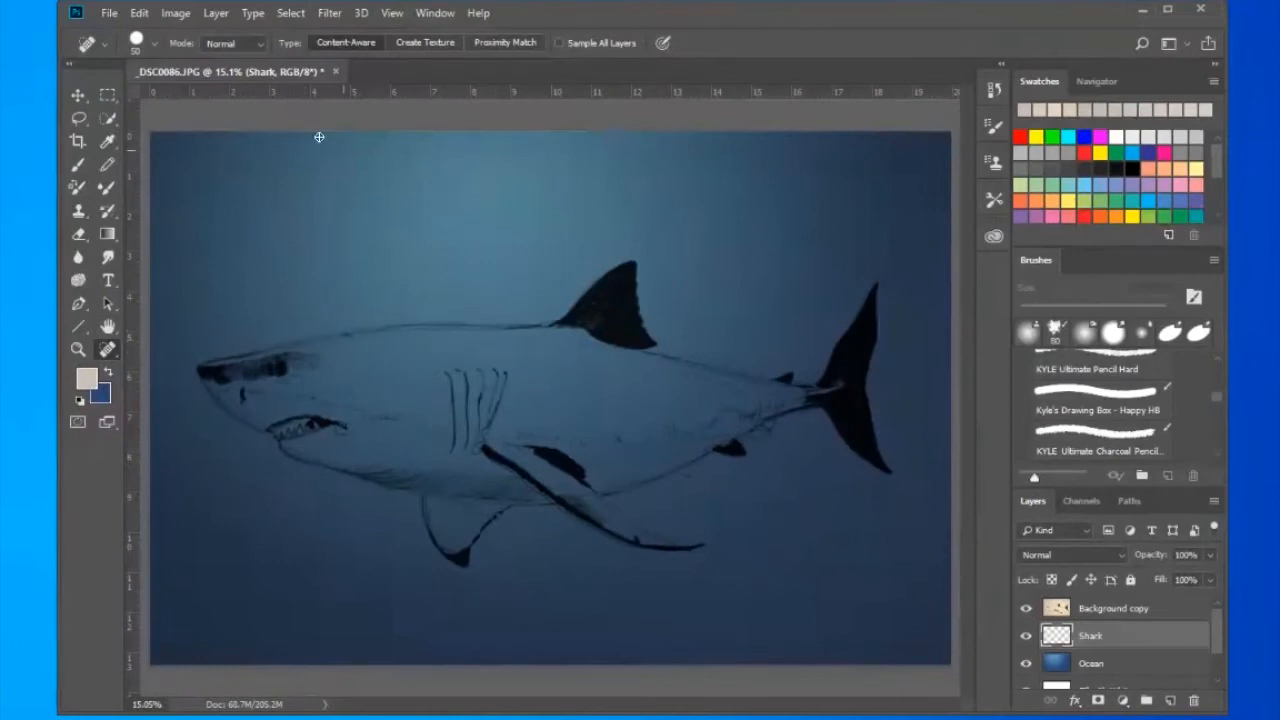
{"action": "left_click", "coordinate": [75, 172]}
{"action": "mouse_move", "coordinate": [465, 357]}
{"action": "left_mouse_down"}
{"action": "mouse_move", "coordinate": [542, 344]}
{"action": "mouse_move", "coordinate": [584, 366]}
{"action": "left_mouse_up"}
{"action": "key", "text": "ctrl+z"}
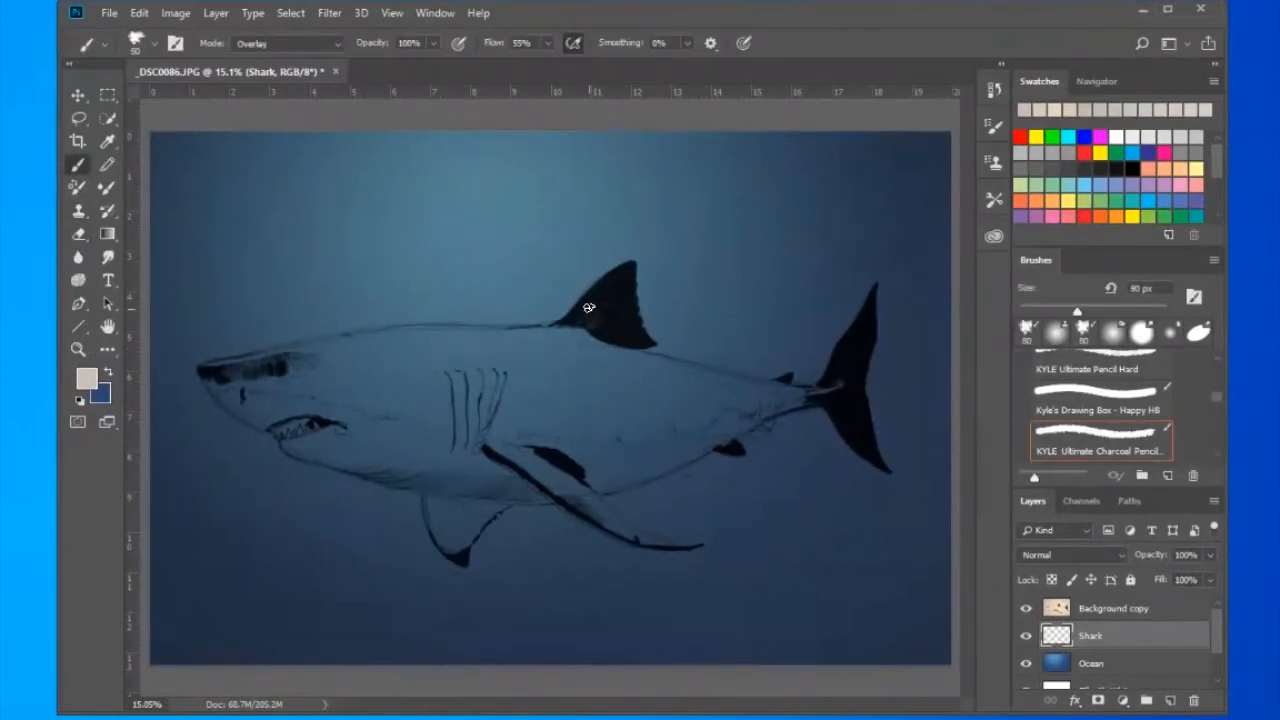
- Paint a beige highlight along the back above the gills on the Shark layer, using the charcoal brush at 175 px and 59% opacity
{"action": "key", "text": "z"}
{"action": "mouse_move", "coordinate": [496, 315]}
{"action": "left_mouse_down"}
{"action": "mouse_move", "coordinate": [777, 380]}
{"action": "mouse_move", "coordinate": [477, 377]}
{"action": "left_mouse_up"}
{"action": "key", "text": "b"}
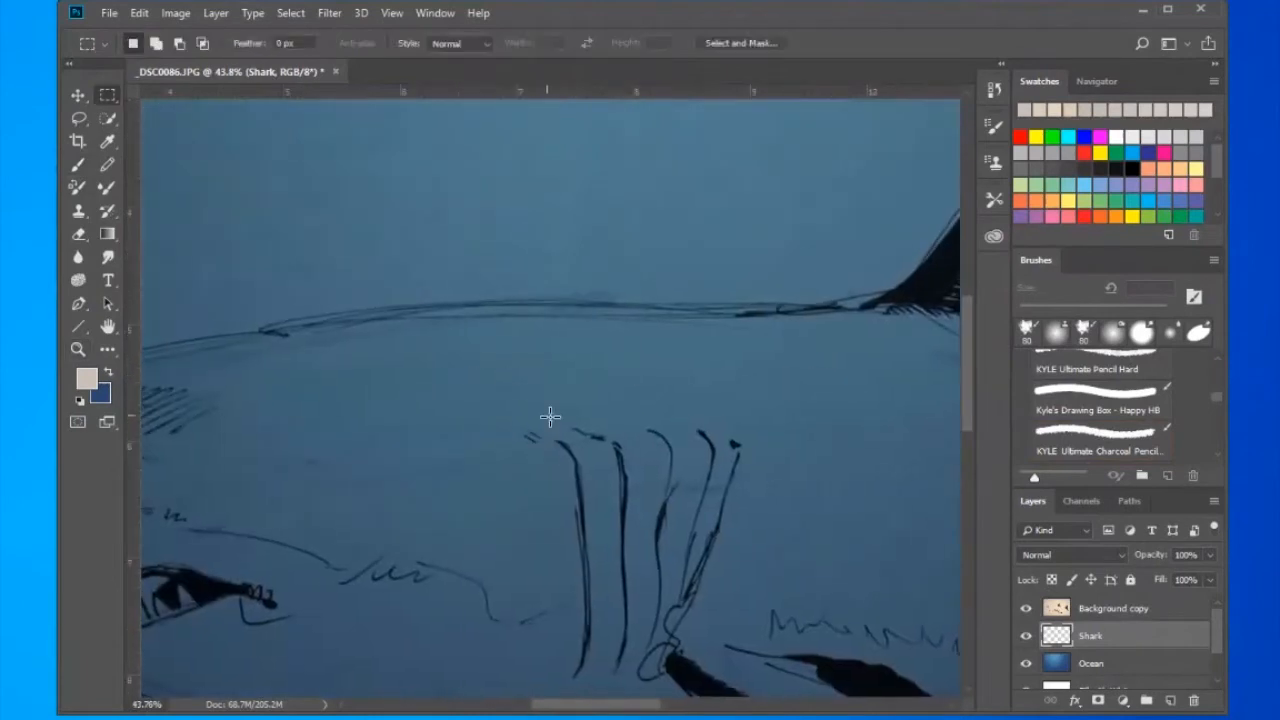
{"action": "key", "text": "5"}
{"action": "key", "text": "5"}
{"action": "key", "text": "bracketright"}
{"action": "key", "text": "bracketright"}
{"action": "key", "text": "bracketright"}
{"action": "key", "text": "bracketright"}
{"action": "key", "text": "bracketright"}
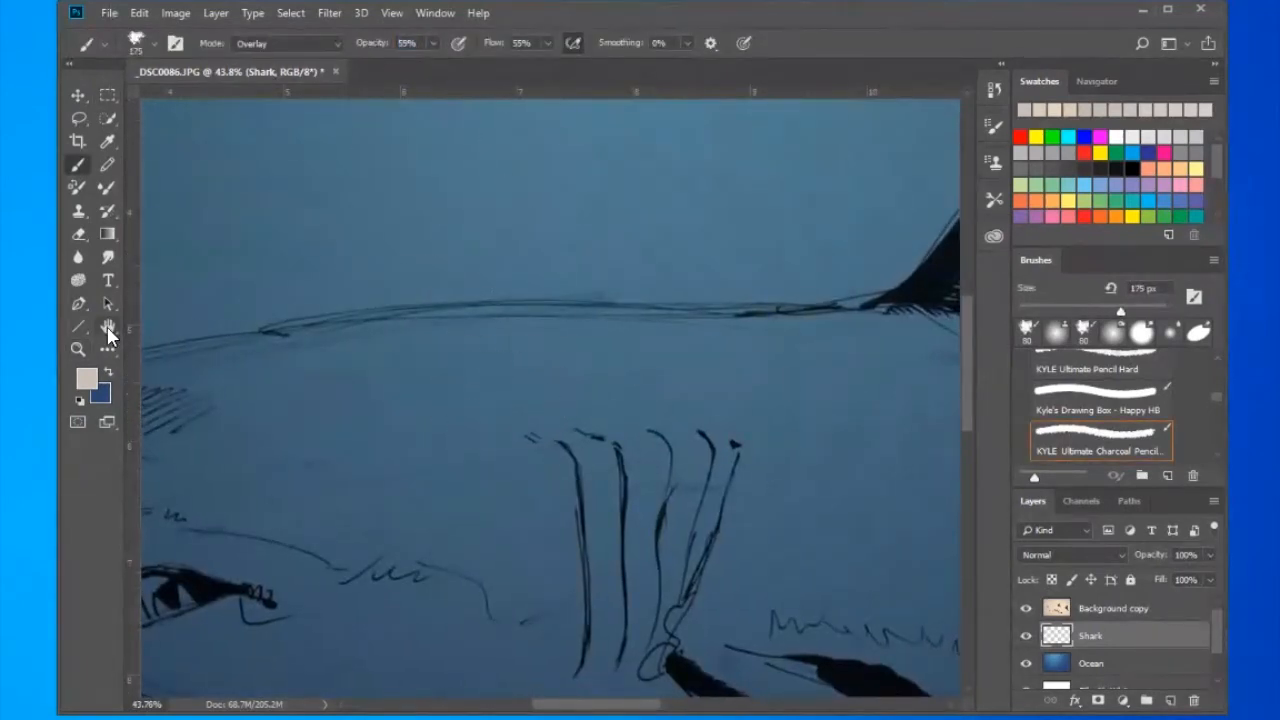
{"action": "left_click_drag", "start_coordinate": [400, 348], "coordinate": [620, 367]}
{"action": "mouse_move", "coordinate": [684, 354]}
{"action": "left_mouse_down"}
{"action": "mouse_move", "coordinate": [531, 337]}
{"action": "mouse_move", "coordinate": [684, 374]}
{"action": "left_mouse_up"}
{"action": "left_click_drag", "start_coordinate": [740, 427], "coordinate": [530, 429]}
{"action": "mouse_move", "coordinate": [626, 346]}
{"action": "left_mouse_down"}
{"action": "mouse_move", "coordinate": [537, 360]}
{"action": "mouse_move", "coordinate": [571, 343]}
{"action": "mouse_move", "coordinate": [729, 371]}
{"action": "mouse_move", "coordinate": [751, 338]}
{"action": "mouse_move", "coordinate": [786, 329]}
{"action": "mouse_move", "coordinate": [766, 351]}
{"action": "mouse_move", "coordinate": [720, 349]}
{"action": "mouse_move", "coordinate": [713, 410]}
{"action": "left_mouse_up"}
{"action": "mouse_move", "coordinate": [380, 429]}
{"action": "left_mouse_down"}
{"action": "mouse_move", "coordinate": [763, 424]}
{"action": "mouse_move", "coordinate": [571, 329]}
{"action": "mouse_move", "coordinate": [523, 337]}
{"action": "mouse_move", "coordinate": [768, 328]}
{"action": "left_mouse_up"}
- Extend the beige highlight under the back line between the head and the dorsal fin, varying the brush size
{"action": "key", "text": "bracketright"}
{"action": "key", "text": "bracketright"}
{"action": "key", "text": "bracketright"}
{"action": "key", "text": "bracketleft"}
{"action": "key", "text": "bracketleft"}
{"action": "key", "text": "bracketleft"}
{"action": "key", "text": "bracketleft"}
{"action": "key", "text": "bracketleft"}
{"action": "key", "text": "bracketleft"}
{"action": "left_click_drag", "start_coordinate": [758, 398], "coordinate": [567, 392]}
{"action": "mouse_move", "coordinate": [463, 303]}
{"action": "left_mouse_down"}
{"action": "mouse_move", "coordinate": [593, 323]}
{"action": "mouse_move", "coordinate": [854, 318]}
{"action": "left_mouse_up"}
{"action": "left_click_drag", "start_coordinate": [868, 370], "coordinate": [450, 317]}
- Build up the middle of the beige back highlight with a larger brush
{"action": "key", "text": "bracketright"}
{"action": "key", "text": "bracketright"}
{"action": "key", "text": "bracketright"}
{"action": "key", "text": "bracketright"}
{"action": "left_click_drag", "start_coordinate": [566, 335], "coordinate": [712, 352]}
{"action": "mouse_move", "coordinate": [612, 324]}
{"action": "left_mouse_down"}
{"action": "mouse_move", "coordinate": [703, 320]}
{"action": "mouse_move", "coordinate": [782, 358]}
{"action": "left_mouse_up"}
{"action": "left_click_drag", "start_coordinate": [560, 344], "coordinate": [604, 362]}
- Paint thin wavy light lines at 80 px along the highlight's lower edge, from the gills to below the dorsal fin
{"action": "key", "text": "bracketleft"}
{"action": "key", "text": "bracketleft"}
{"action": "key", "text": "bracketleft"}
{"action": "key", "text": "bracketleft"}
{"action": "key", "text": "bracketleft"}
{"action": "key", "text": "bracketleft"}
{"action": "mouse_move", "coordinate": [443, 337]}
{"action": "left_mouse_down"}
{"action": "mouse_move", "coordinate": [553, 377]}
{"action": "mouse_move", "coordinate": [386, 344]}
{"action": "mouse_move", "coordinate": [449, 348]}
{"action": "mouse_move", "coordinate": [442, 406]}
{"action": "mouse_move", "coordinate": [330, 329]}
{"action": "mouse_move", "coordinate": [453, 344]}
{"action": "mouse_move", "coordinate": [545, 302]}
{"action": "mouse_move", "coordinate": [654, 379]}
{"action": "mouse_move", "coordinate": [539, 385]}
{"action": "mouse_move", "coordinate": [468, 426]}
{"action": "left_mouse_up"}
{"action": "mouse_move", "coordinate": [256, 345]}
{"action": "left_mouse_down"}
{"action": "mouse_move", "coordinate": [402, 411]}
{"action": "mouse_move", "coordinate": [759, 434]}
{"action": "left_mouse_up"}
{"action": "left_click_drag", "start_coordinate": [571, 360], "coordinate": [604, 396]}
{"action": "left_click_drag", "start_coordinate": [503, 360], "coordinate": [562, 405]}
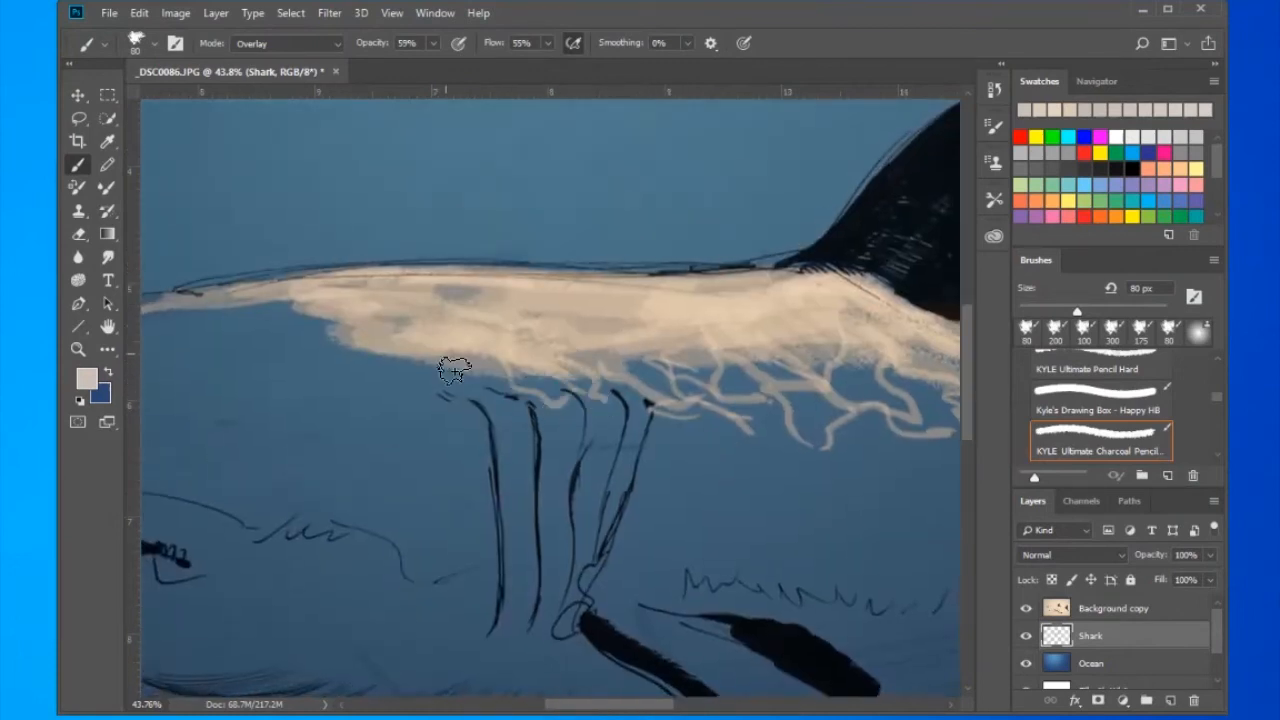
- Continue the thin wavy light lines from the gills forward toward the head
{"action": "left_click_drag", "start_coordinate": [451, 366], "coordinate": [506, 394]}
{"action": "left_click_drag", "start_coordinate": [374, 349], "coordinate": [455, 415]}
{"action": "left_click_drag", "start_coordinate": [400, 380], "coordinate": [300, 325]}
{"action": "key", "text": "ctrl+0"}
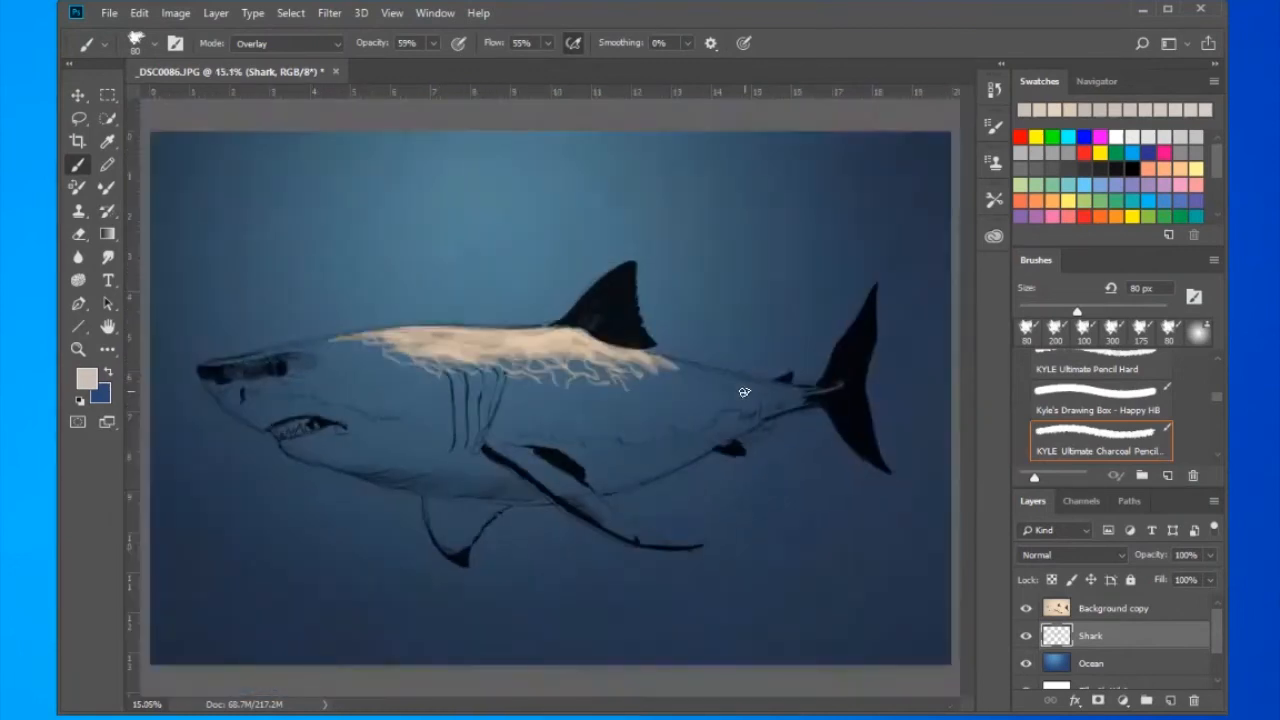
- Brush soft beige streaks below the wavy lines at 175 px and 16% opacity, and extend the back highlight to the snout and tail
{"action": "mouse_move", "coordinate": [678, 382]}
{"action": "left_mouse_down"}
{"action": "mouse_move", "coordinate": [786, 411]}
{"action": "mouse_move", "coordinate": [520, 366]}
{"action": "left_mouse_up"}
{"action": "key", "text": "bracketright"}
{"action": "key", "text": "bracketright"}
{"action": "key", "text": "bracketright"}
{"action": "key", "text": "bracketright"}
{"action": "key", "text": "bracketright"}
{"action": "left_click_drag", "start_coordinate": [295, 336], "coordinate": [905, 440]}
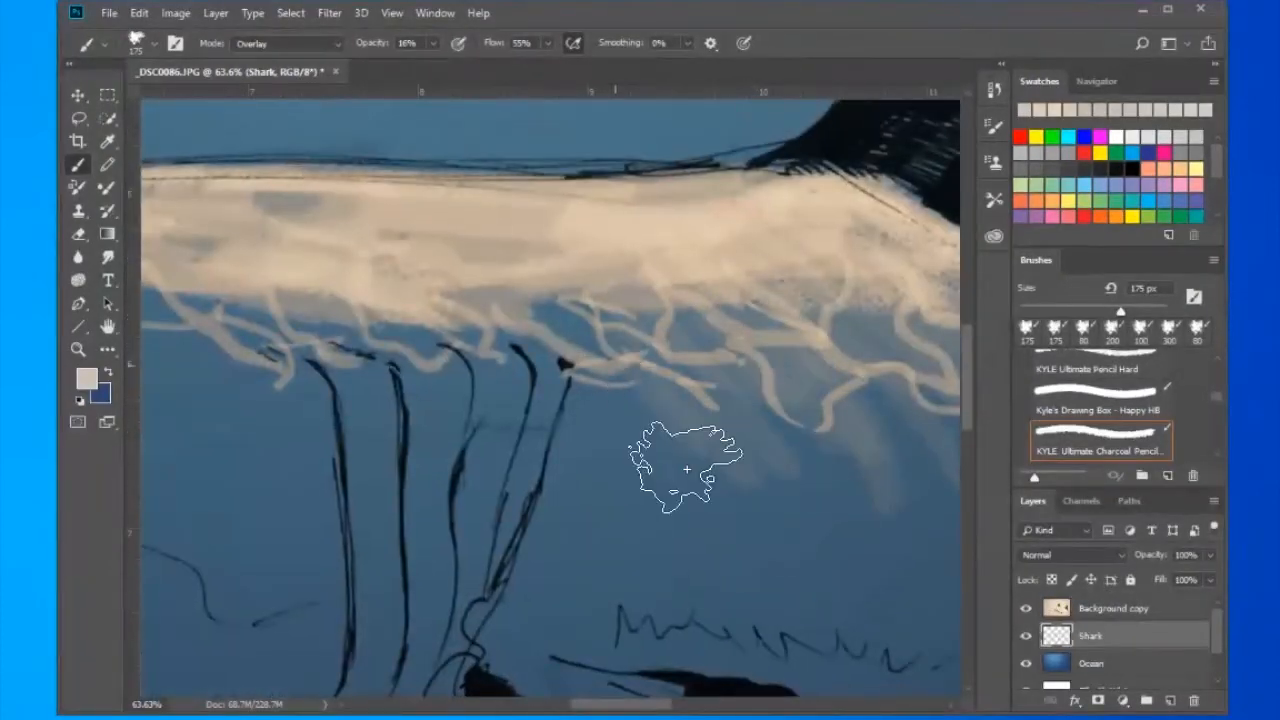
{"action": "left_click_drag", "start_coordinate": [486, 341], "coordinate": [345, 360]}
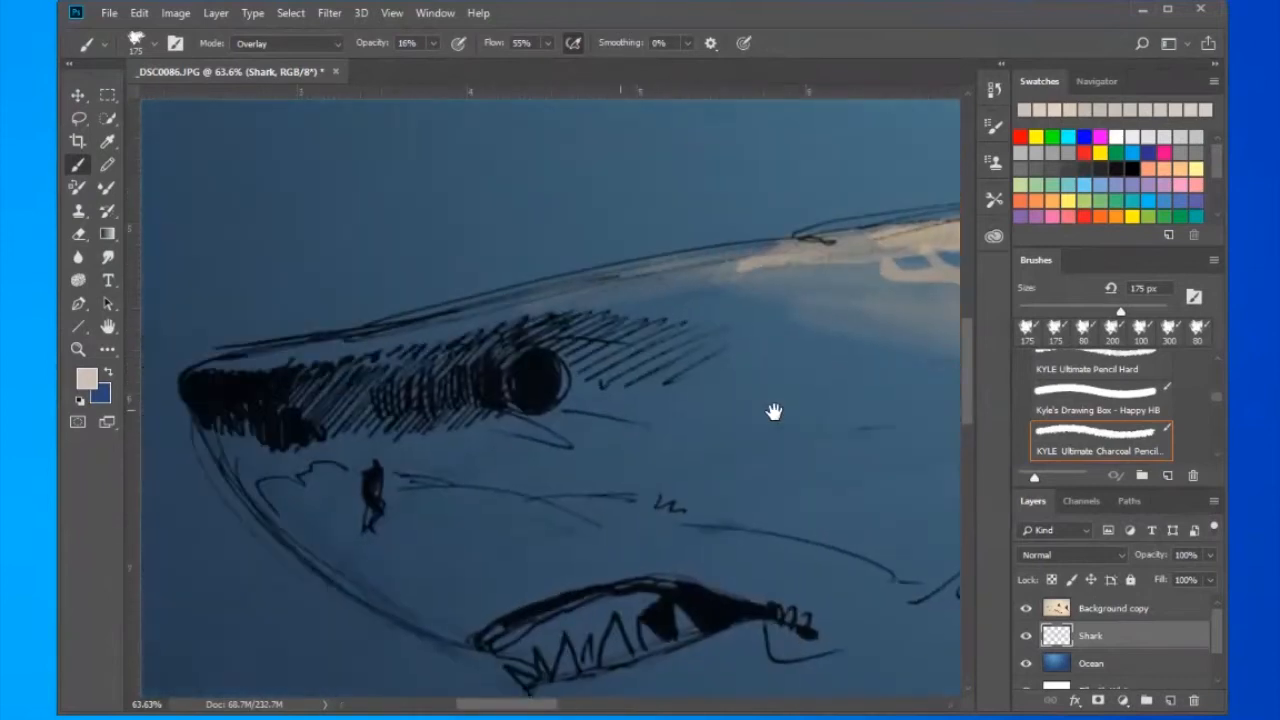
{"action": "mouse_move", "coordinate": [771, 414]}
{"action": "left_mouse_down"}
{"action": "mouse_move", "coordinate": [414, 337]}
{"action": "mouse_move", "coordinate": [277, 343]}
{"action": "left_mouse_up"}
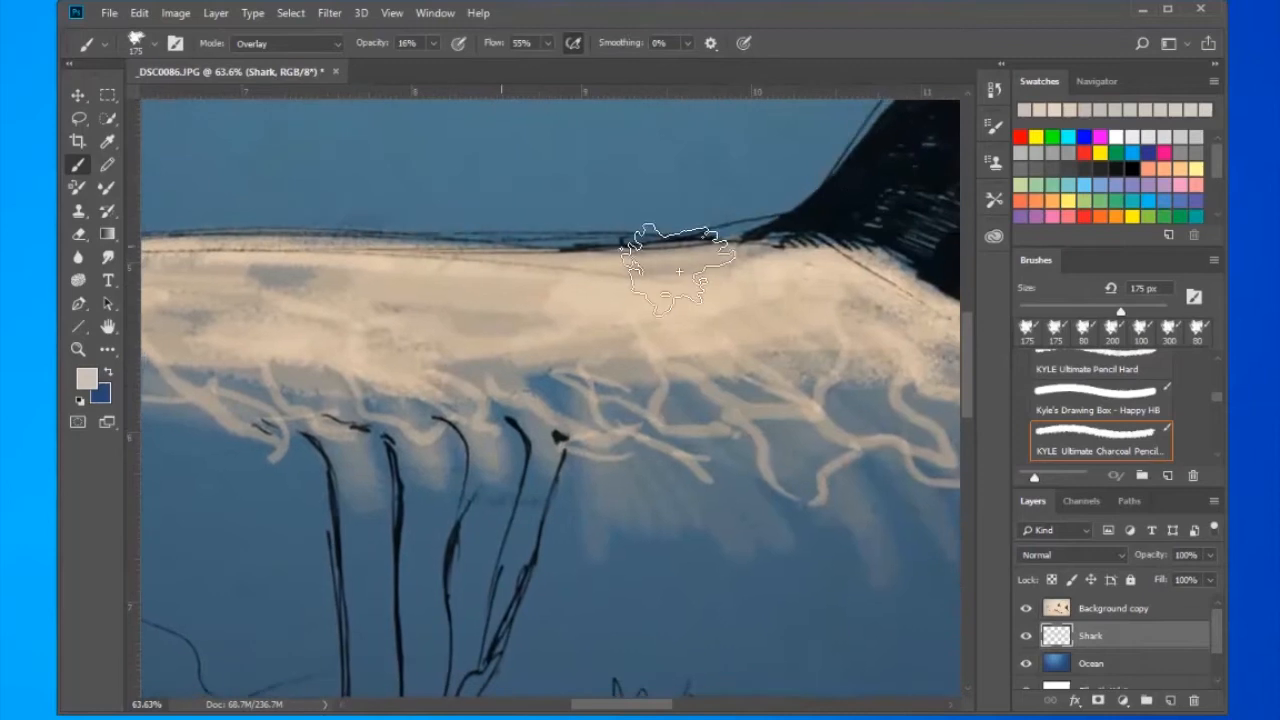
{"action": "key", "text": "ctrl+0"}
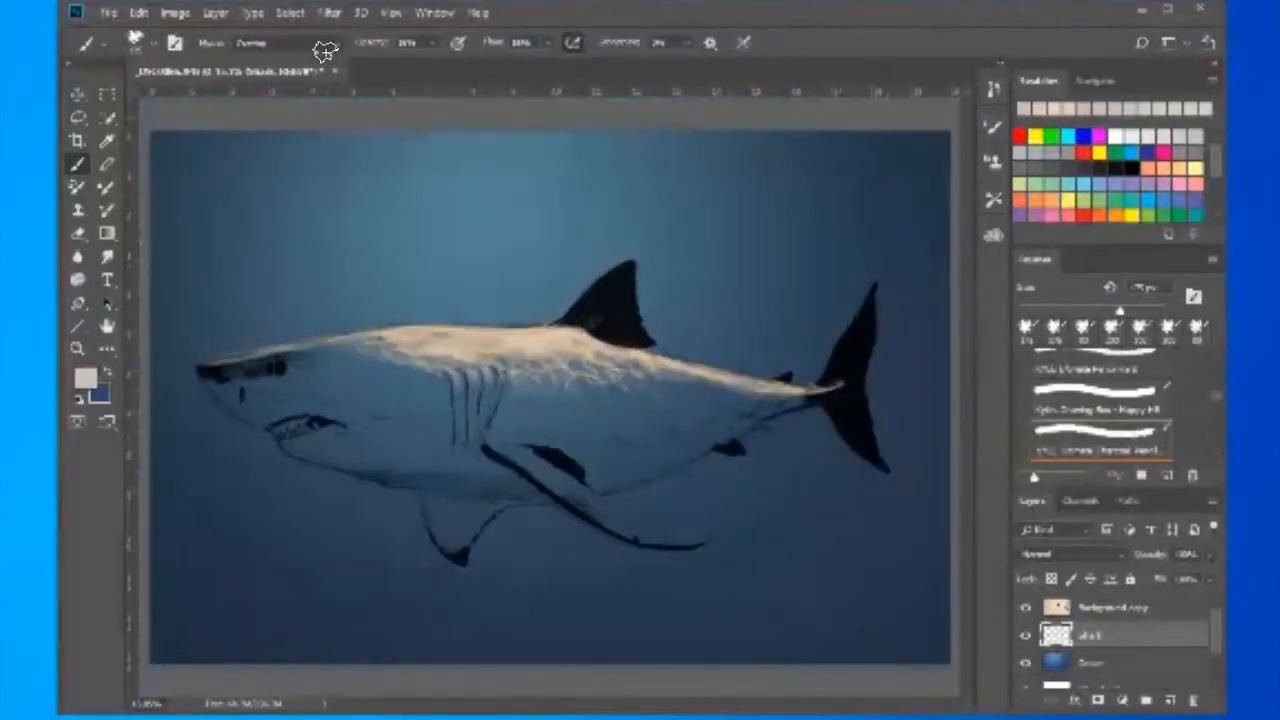
- Pick a dark slate foreground colour, try a shadow stroke in front of the gills, and undo the stroke
{"action": "left_click", "coordinate": [85, 378]}
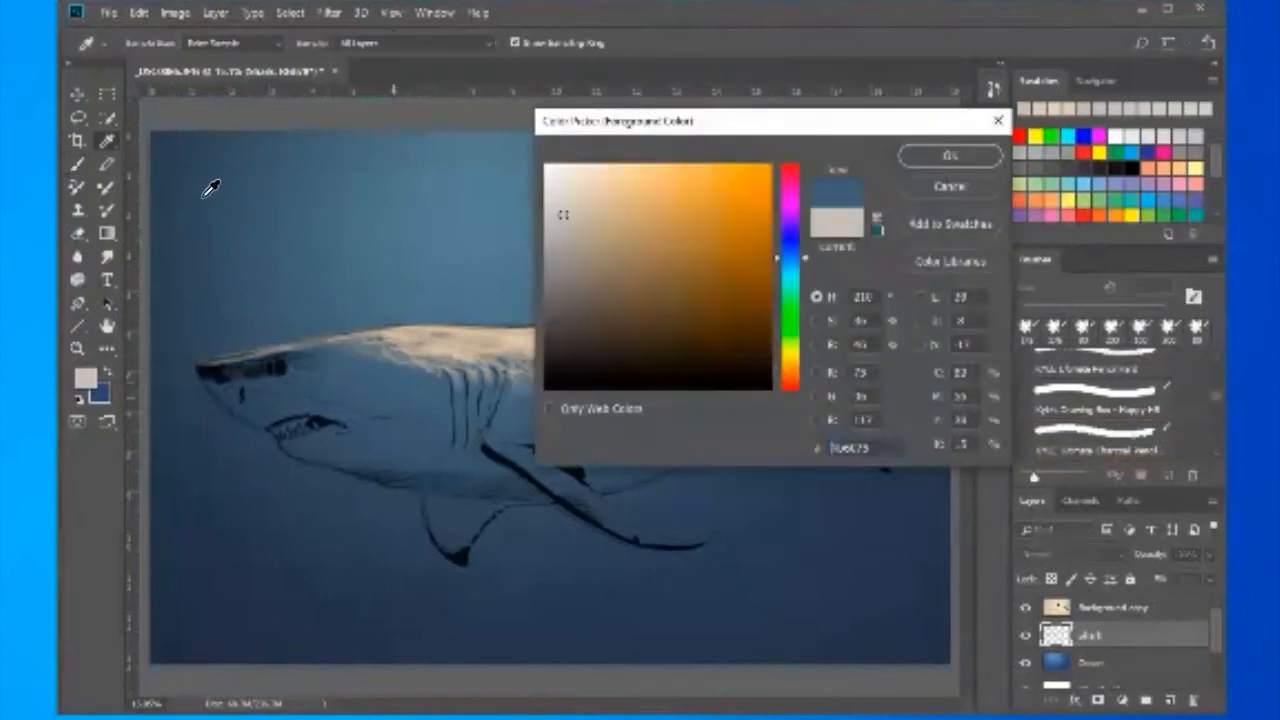
{"action": "left_click", "coordinate": [300, 155]}
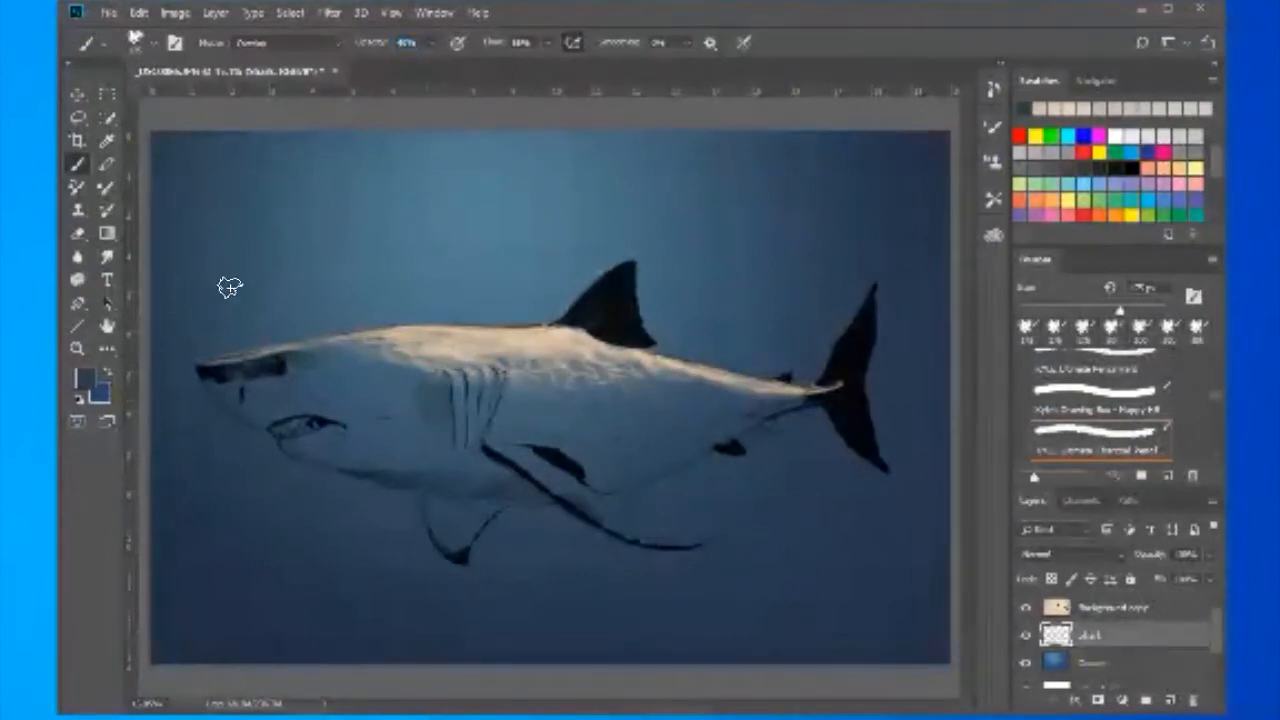
{"action": "key", "text": "ctrl+z"}
- Lasso the upper side of the head from the snout to the first gill slit, fill it with the dark slate colour, and deselect
{"action": "key", "text": "z"}
{"action": "left_click_drag", "start_coordinate": [192, 197], "coordinate": [349, 194]}
{"action": "key", "text": "l"}
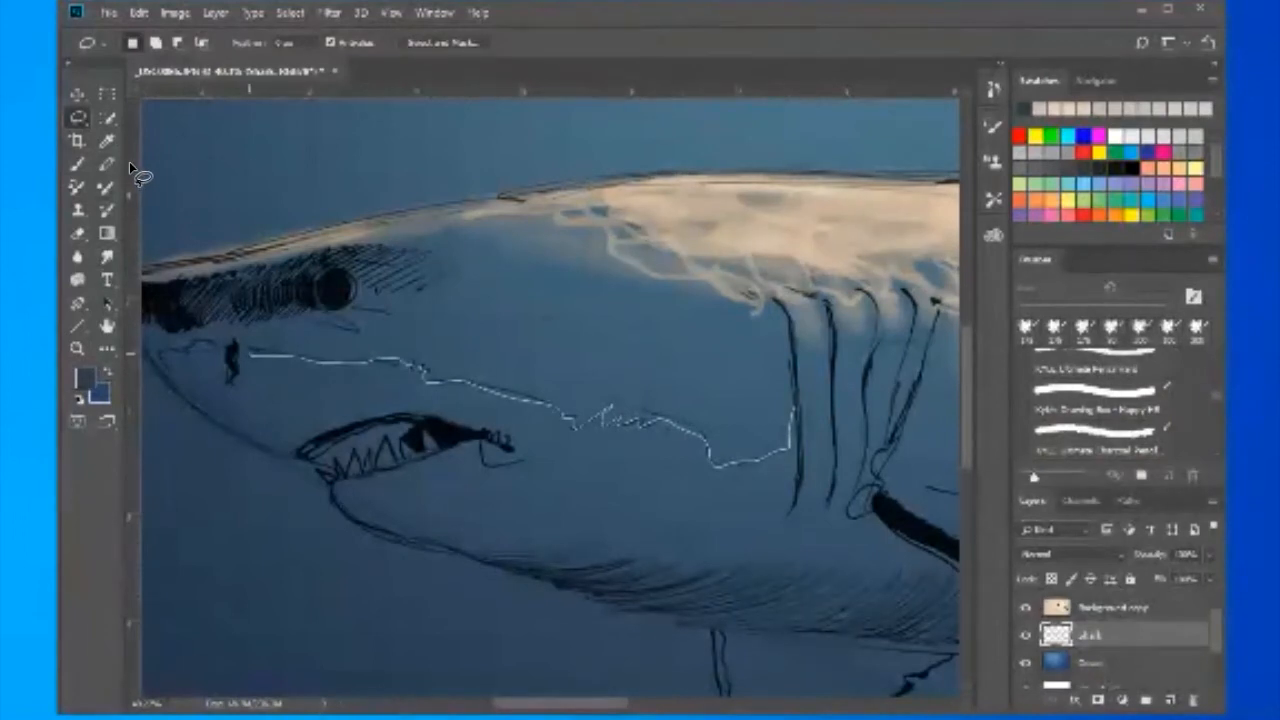
{"action": "left_click_drag", "start_coordinate": [114, 158], "coordinate": [198, 157]}
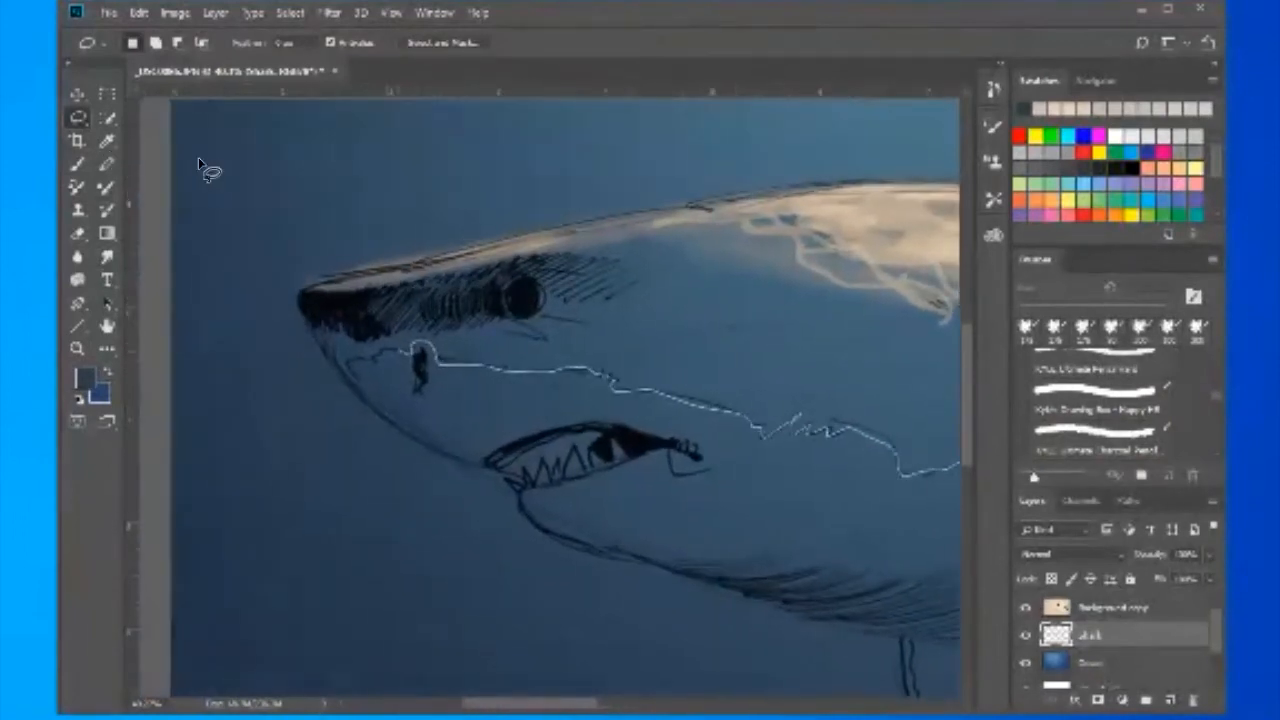
{"action": "mouse_move", "coordinate": [309, 302]}
{"action": "left_mouse_down"}
{"action": "mouse_move", "coordinate": [614, 254]}
{"action": "mouse_move", "coordinate": [772, 248]}
{"action": "mouse_move", "coordinate": [369, 270]}
{"action": "mouse_move", "coordinate": [560, 345]}
{"action": "left_mouse_up"}
{"action": "left_click_drag", "start_coordinate": [577, 450], "coordinate": [575, 468]}
{"action": "left_click_drag", "start_coordinate": [427, 551], "coordinate": [689, 511]}
{"action": "key", "text": "alt+BackSpace"}
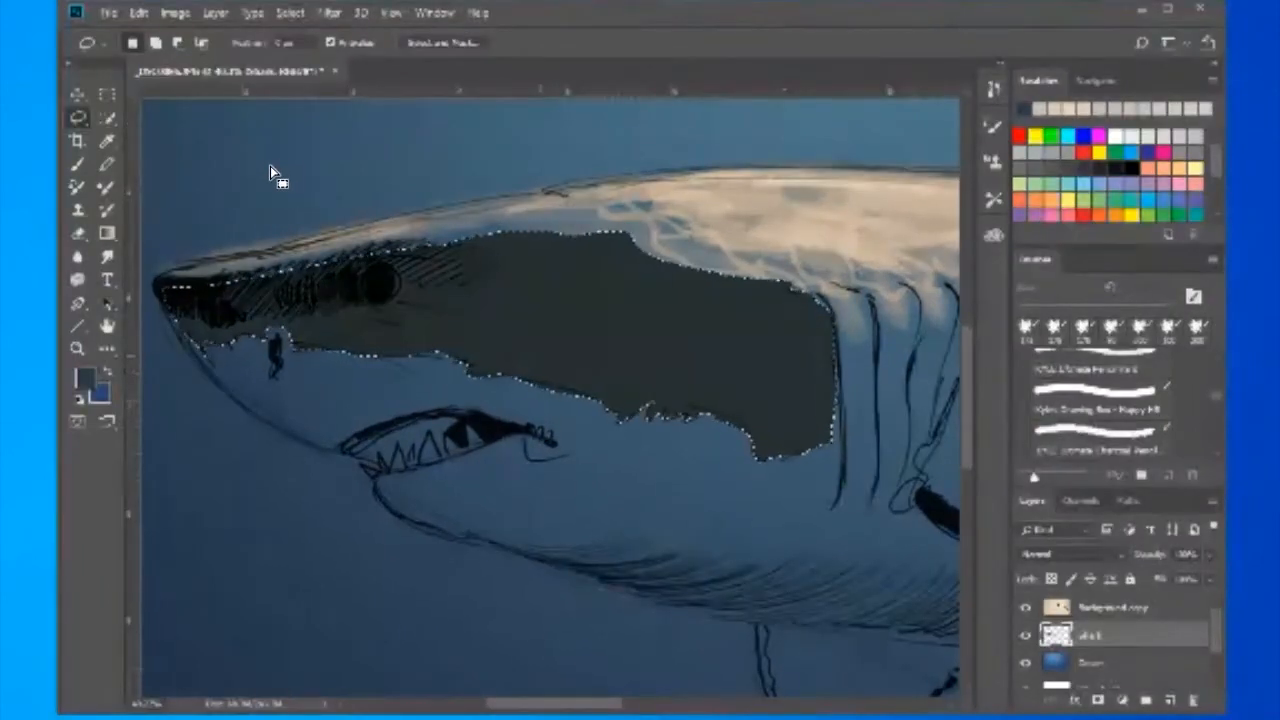
{"action": "key", "text": "ctrl+d"}
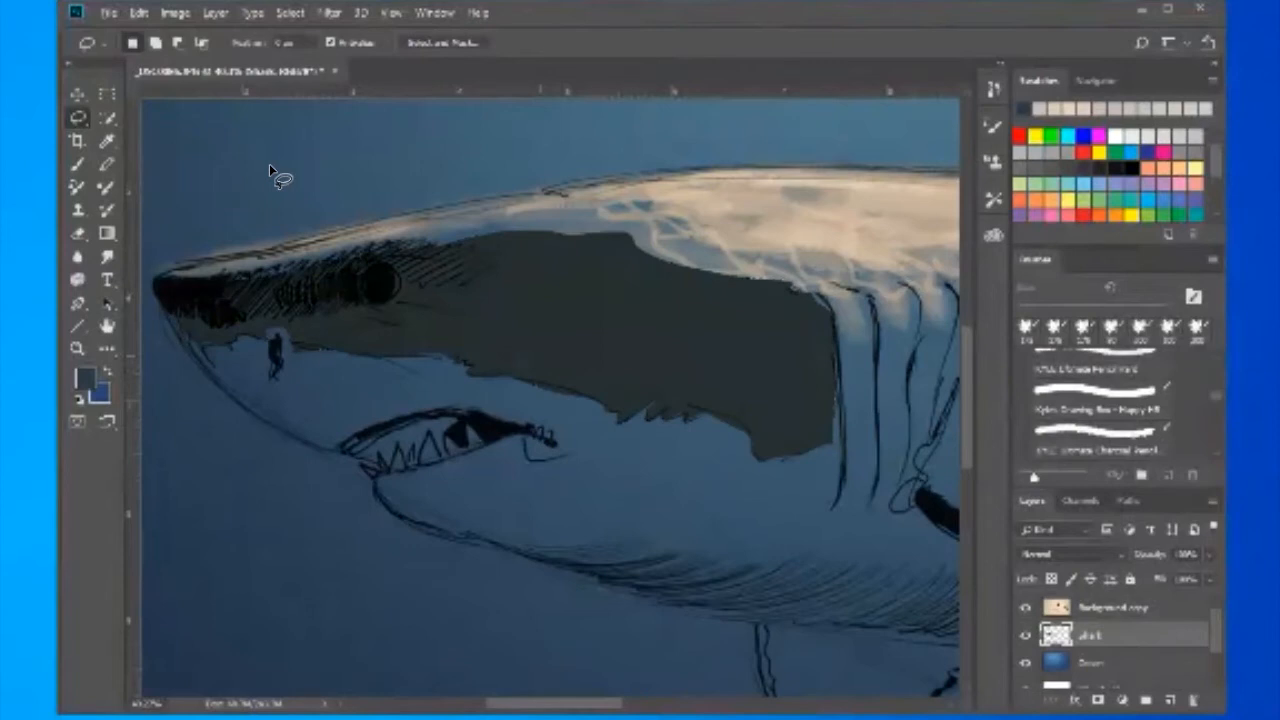
- Shade the dark head patch along its upper edge, around the eye and above the mouth, finishing at 90 px and 20% opacity
{"action": "key", "text": "b"}
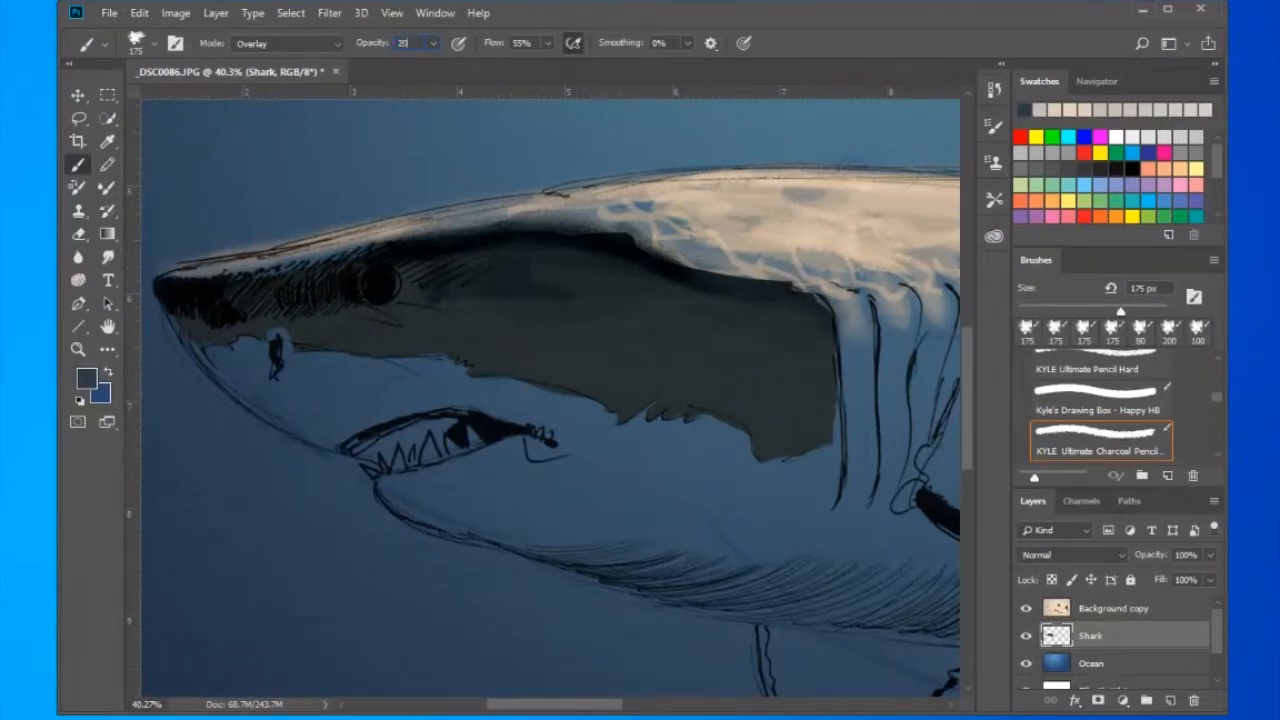
{"action": "key", "text": "z"}
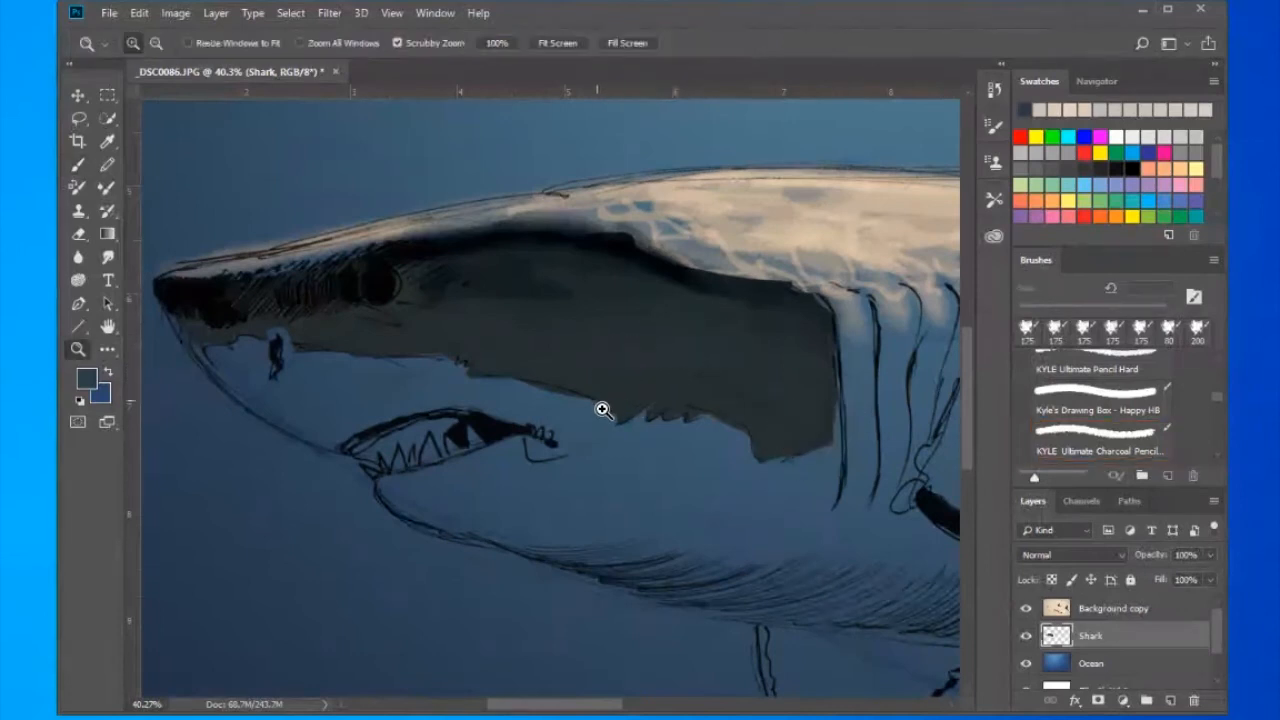
{"action": "left_click_drag", "start_coordinate": [603, 409], "coordinate": [667, 343]}
{"action": "key", "text": "b"}
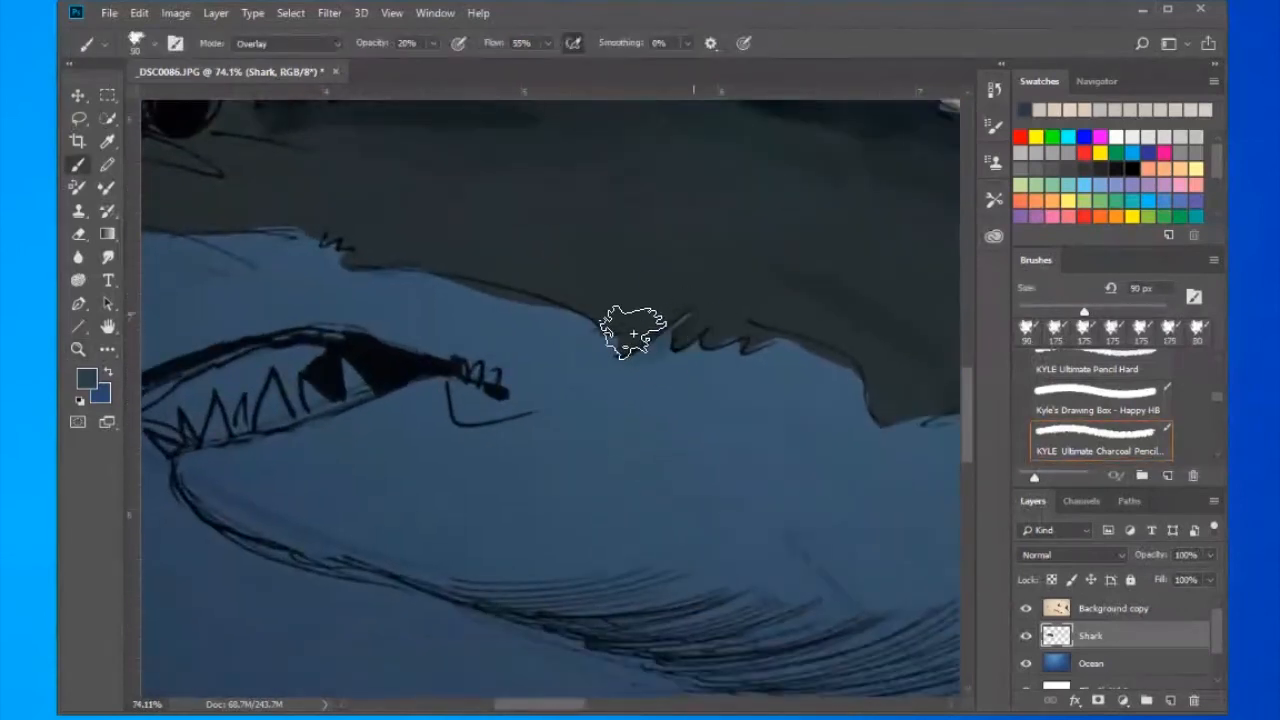
{"action": "left_click_drag", "start_coordinate": [614, 302], "coordinate": [654, 427]}
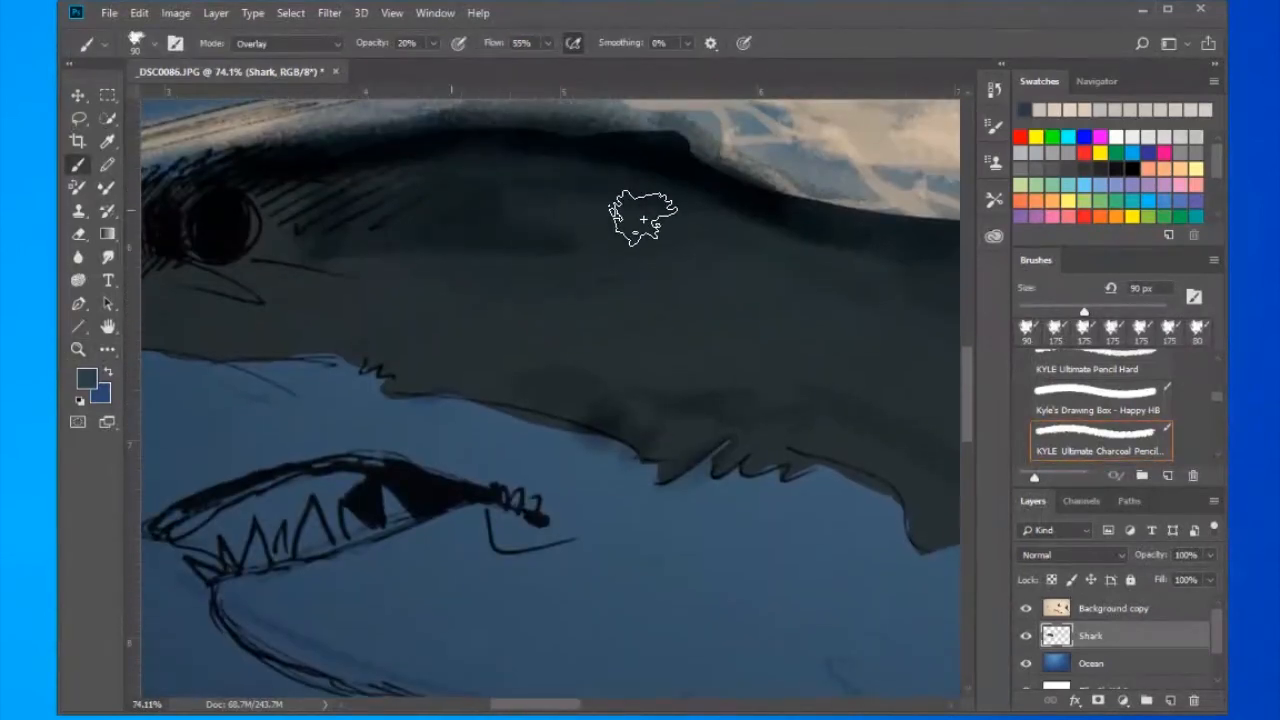
{"action": "left_click_drag", "start_coordinate": [340, 287], "coordinate": [767, 359]}
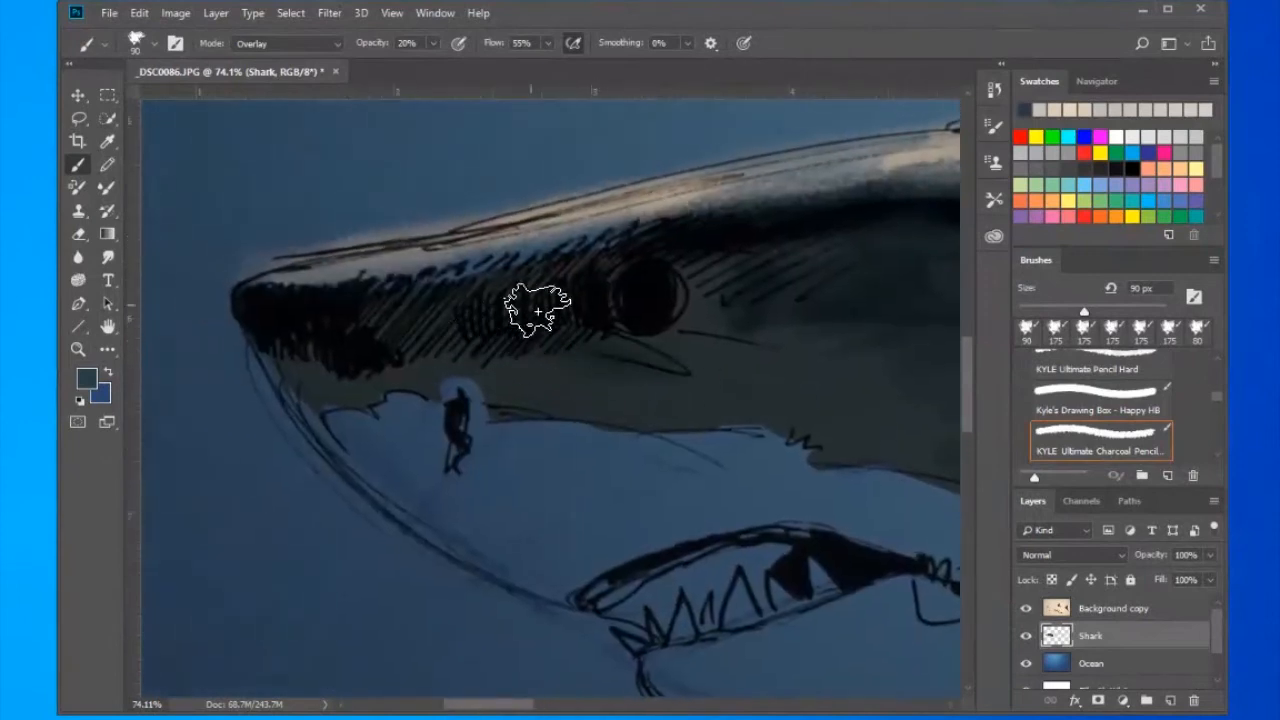
{"action": "mouse_move", "coordinate": [406, 287]}
{"action": "left_mouse_down"}
{"action": "mouse_move", "coordinate": [537, 249]}
{"action": "mouse_move", "coordinate": [629, 241]}
{"action": "mouse_move", "coordinate": [550, 259]}
{"action": "mouse_move", "coordinate": [706, 243]}
{"action": "mouse_move", "coordinate": [548, 284]}
{"action": "mouse_move", "coordinate": [689, 219]}
{"action": "mouse_move", "coordinate": [758, 230]}
{"action": "left_mouse_up"}
{"action": "left_click_drag", "start_coordinate": [704, 442], "coordinate": [200, 380]}
{"action": "left_click_drag", "start_coordinate": [930, 390], "coordinate": [510, 368]}
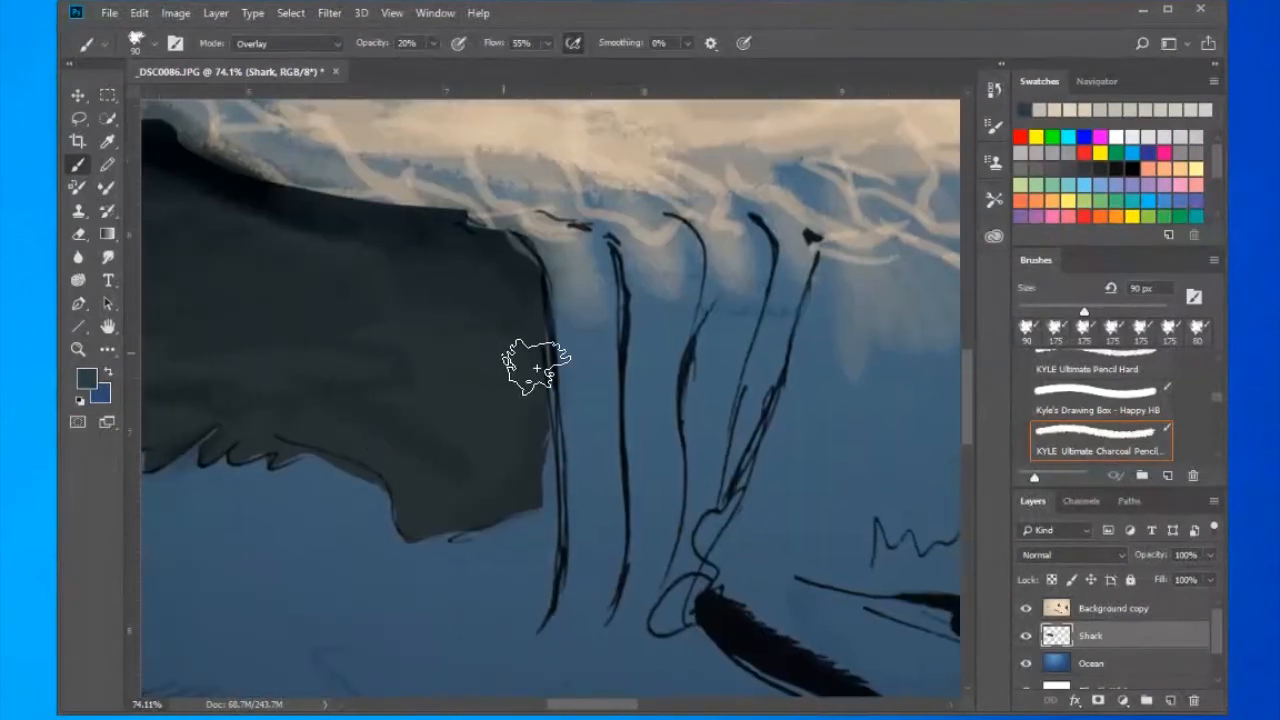
- Paint dark shadows in front of the first three gill slits and along their upper ends at 90 px and 40% opacity
{"action": "mouse_move", "coordinate": [617, 383]}
{"action": "left_mouse_down"}
{"action": "mouse_move", "coordinate": [591, 286]}
{"action": "mouse_move", "coordinate": [621, 303]}
{"action": "mouse_move", "coordinate": [598, 530]}
{"action": "left_mouse_up"}
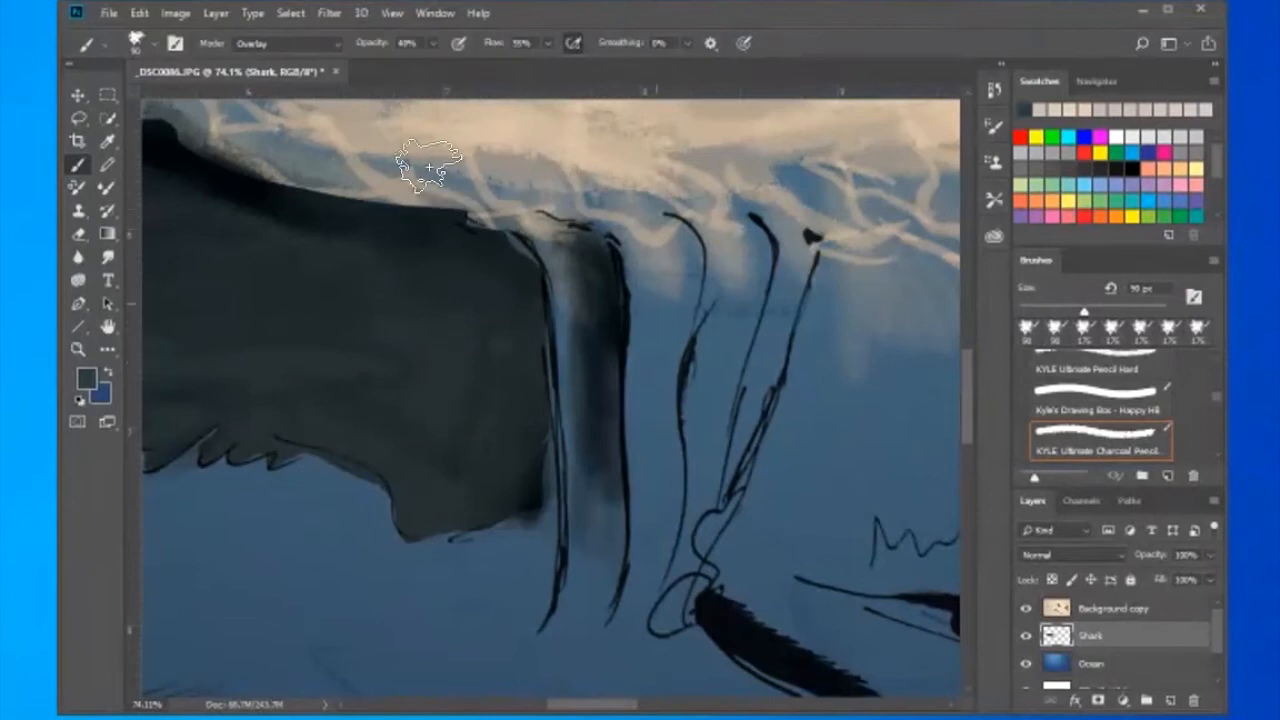
{"action": "left_click_drag", "start_coordinate": [660, 215], "coordinate": [642, 410]}
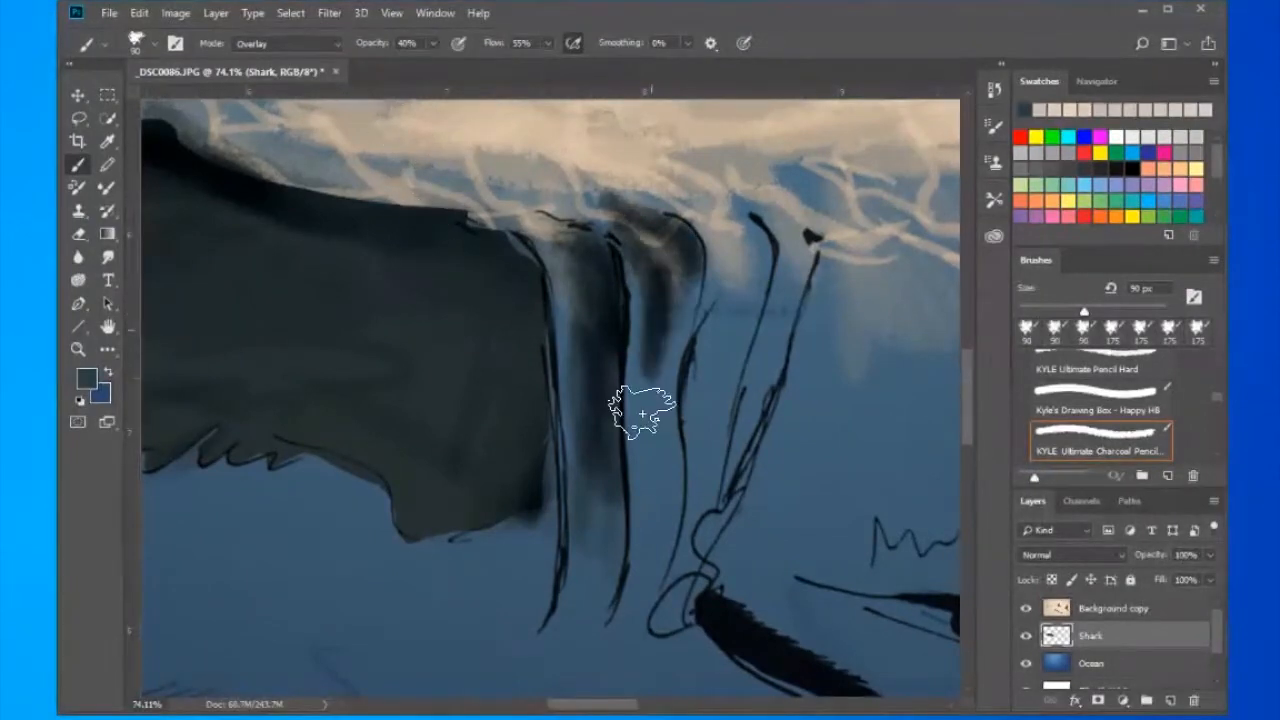
{"action": "mouse_move", "coordinate": [697, 289]}
{"action": "left_mouse_down"}
{"action": "mouse_move", "coordinate": [676, 426]}
{"action": "mouse_move", "coordinate": [663, 403]}
{"action": "mouse_move", "coordinate": [697, 382]}
{"action": "mouse_move", "coordinate": [672, 390]}
{"action": "mouse_move", "coordinate": [661, 423]}
{"action": "mouse_move", "coordinate": [683, 514]}
{"action": "left_mouse_up"}
{"action": "mouse_move", "coordinate": [627, 583]}
{"action": "left_mouse_down"}
{"action": "mouse_move", "coordinate": [597, 582]}
{"action": "mouse_move", "coordinate": [562, 502]}
{"action": "mouse_move", "coordinate": [545, 584]}
{"action": "left_mouse_up"}
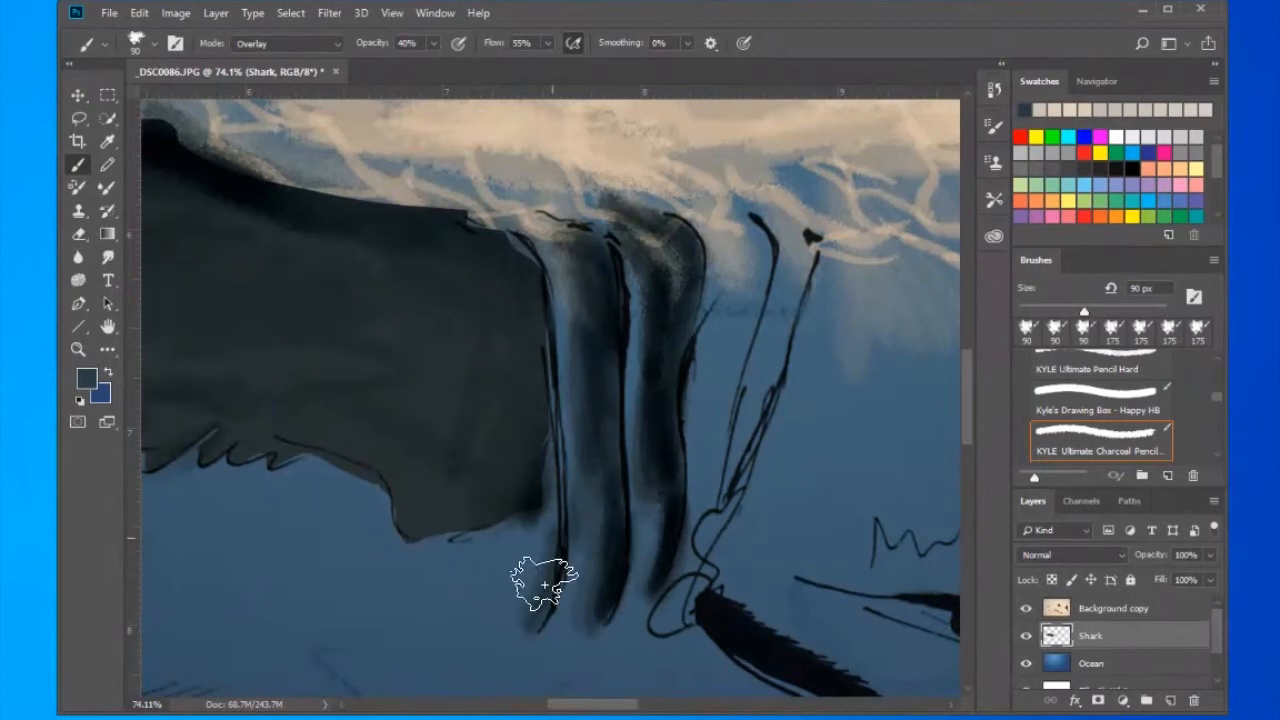
{"action": "left_click_drag", "start_coordinate": [618, 493], "coordinate": [604, 269]}
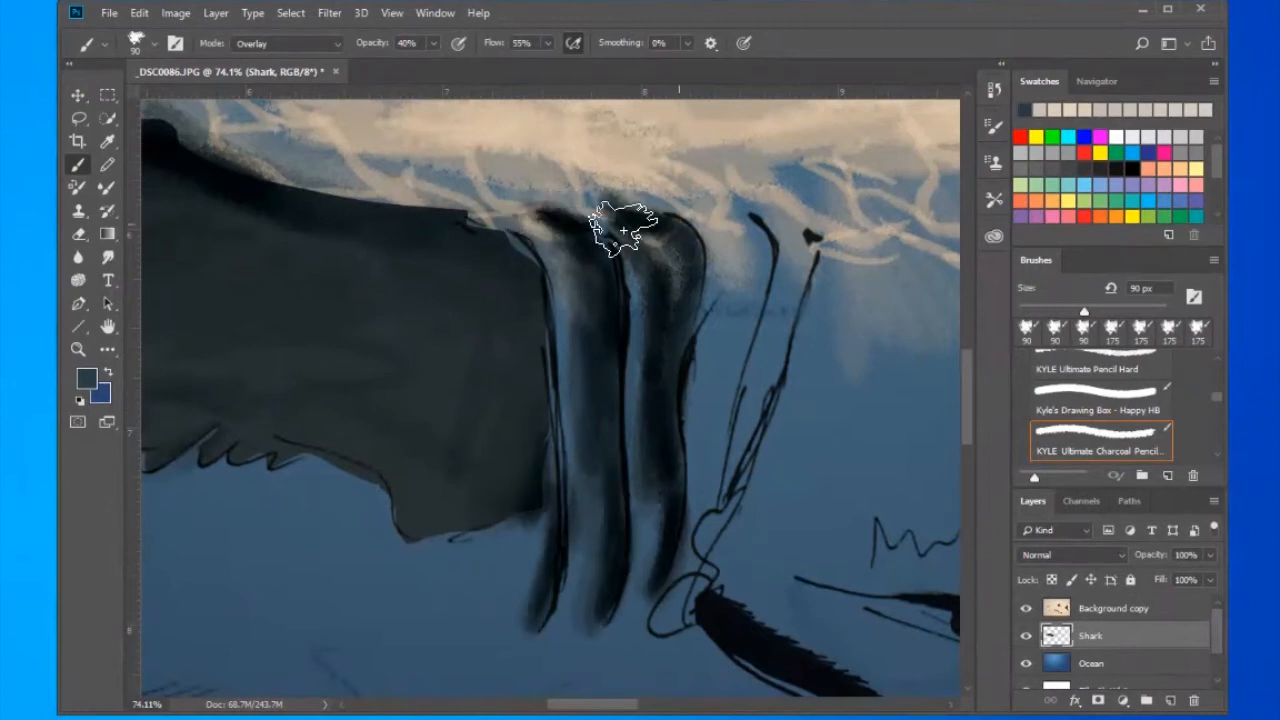
{"action": "mouse_move", "coordinate": [516, 276]}
{"action": "left_mouse_down"}
{"action": "mouse_move", "coordinate": [377, 204]}
{"action": "mouse_move", "coordinate": [290, 181]}
{"action": "mouse_move", "coordinate": [250, 187]}
{"action": "left_mouse_up"}
- Shade the space between the third and fourth gill slits with the same dark brush
{"action": "left_click_drag", "start_coordinate": [763, 448], "coordinate": [565, 413]}
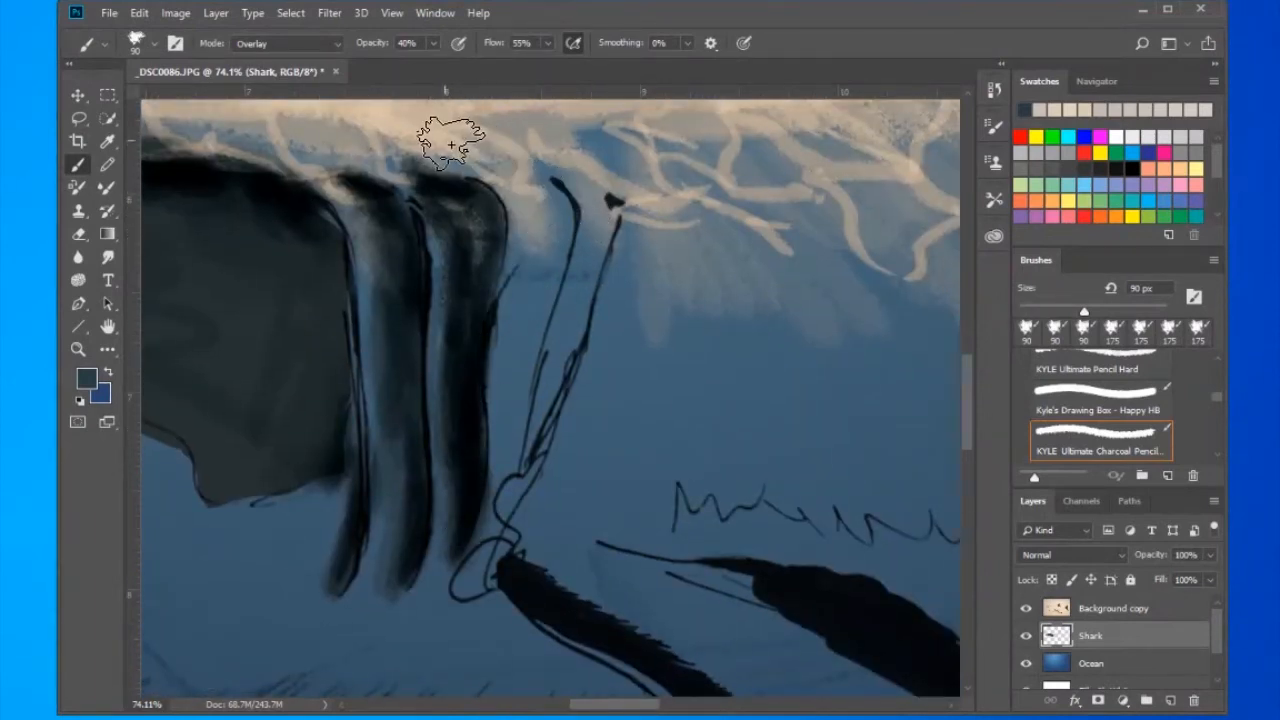
{"action": "mouse_move", "coordinate": [534, 205]}
{"action": "left_mouse_down"}
{"action": "mouse_move", "coordinate": [570, 233]}
{"action": "mouse_move", "coordinate": [547, 330]}
{"action": "mouse_move", "coordinate": [549, 271]}
{"action": "mouse_move", "coordinate": [572, 244]}
{"action": "mouse_move", "coordinate": [557, 278]}
{"action": "mouse_move", "coordinate": [618, 213]}
{"action": "mouse_move", "coordinate": [544, 261]}
{"action": "mouse_move", "coordinate": [520, 373]}
{"action": "mouse_move", "coordinate": [525, 260]}
{"action": "mouse_move", "coordinate": [546, 348]}
{"action": "mouse_move", "coordinate": [521, 414]}
{"action": "left_mouse_up"}
{"action": "left_click_drag", "start_coordinate": [527, 490], "coordinate": [545, 368]}
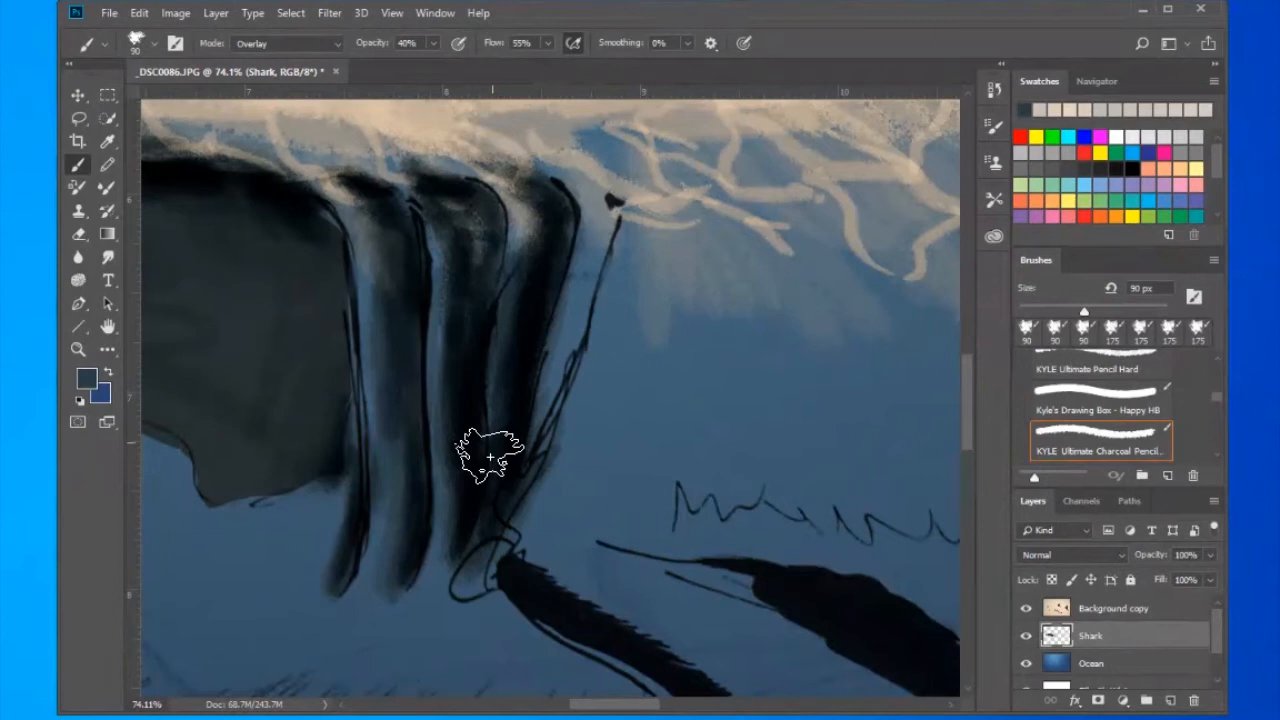
{"action": "left_click_drag", "start_coordinate": [305, 236], "coordinate": [515, 346]}
{"action": "left_click_drag", "start_coordinate": [774, 456], "coordinate": [408, 335]}
{"action": "left_click_drag", "start_coordinate": [480, 237], "coordinate": [446, 314]}
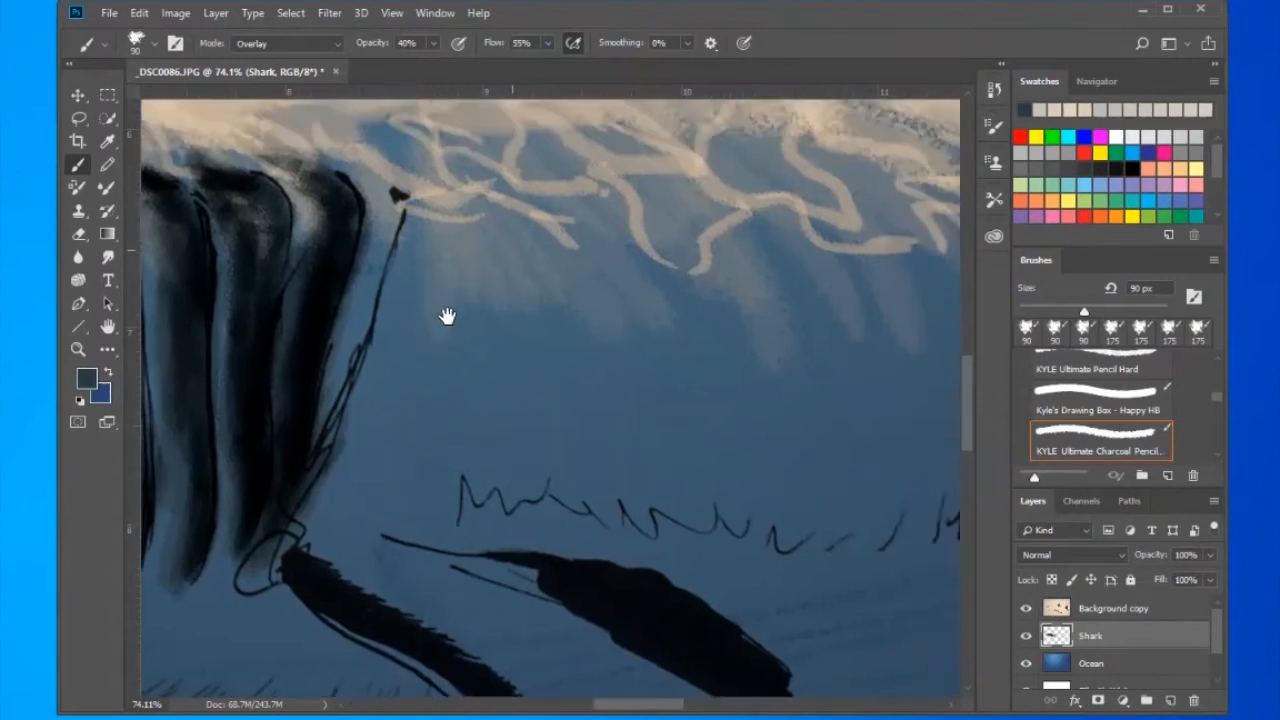
- Shade the zigzag line behind the gills, then paint a dark 200 px patch directly behind the last gill slit
{"action": "mouse_move", "coordinate": [471, 494]}
{"action": "left_mouse_down"}
{"action": "mouse_move", "coordinate": [515, 525]}
{"action": "mouse_move", "coordinate": [620, 519]}
{"action": "mouse_move", "coordinate": [535, 496]}
{"action": "left_mouse_up"}
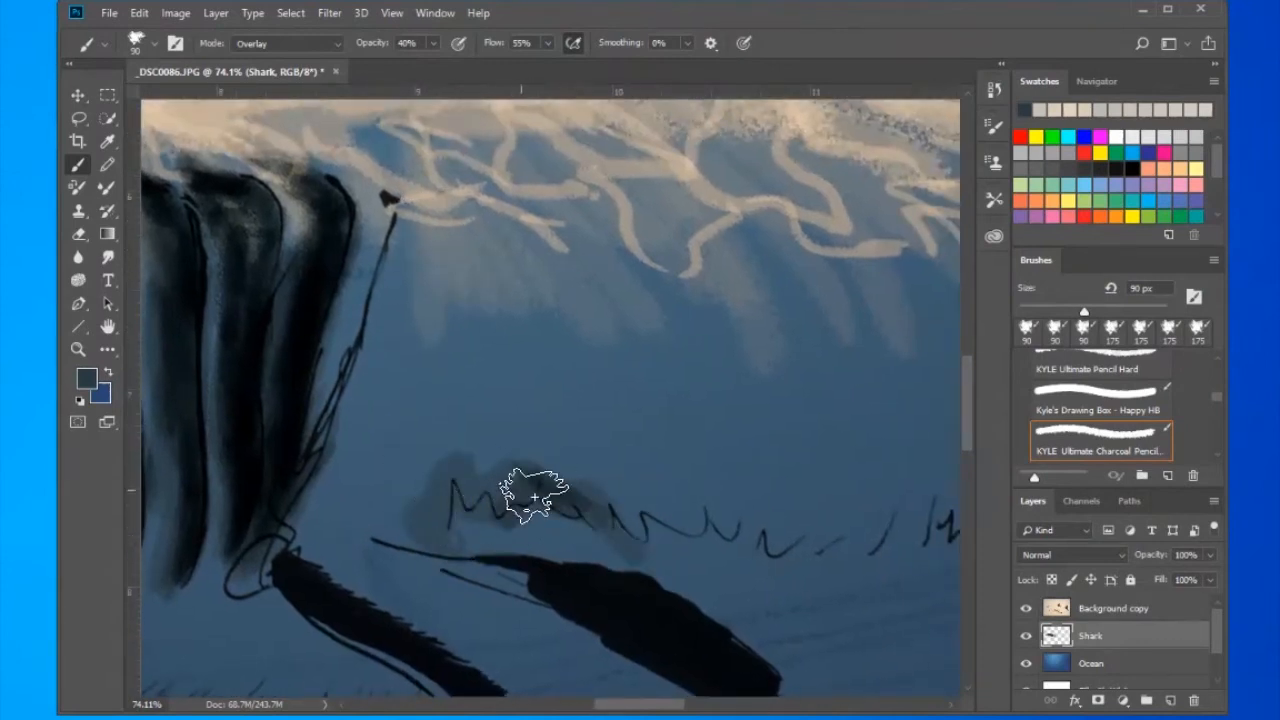
{"action": "left_click_drag", "start_coordinate": [446, 453], "coordinate": [413, 512]}
{"action": "key", "text": "]"}
{"action": "key", "text": "]"}
{"action": "key", "text": "]"}
{"action": "key", "text": "]"}
{"action": "key", "text": "]"}
{"action": "mouse_move", "coordinate": [440, 262]}
{"action": "left_mouse_down"}
{"action": "mouse_move", "coordinate": [389, 357]}
{"action": "mouse_move", "coordinate": [585, 352]}
{"action": "left_mouse_up"}
{"action": "mouse_move", "coordinate": [475, 197]}
{"action": "left_mouse_down"}
{"action": "mouse_move", "coordinate": [429, 190]}
{"action": "mouse_move", "coordinate": [457, 234]}
{"action": "mouse_move", "coordinate": [540, 262]}
{"action": "left_mouse_up"}
- Extend the dark shading along the flank from the gills towards the tail at 200 px and 40% opacity
{"action": "left_click_drag", "start_coordinate": [683, 450], "coordinate": [380, 440]}
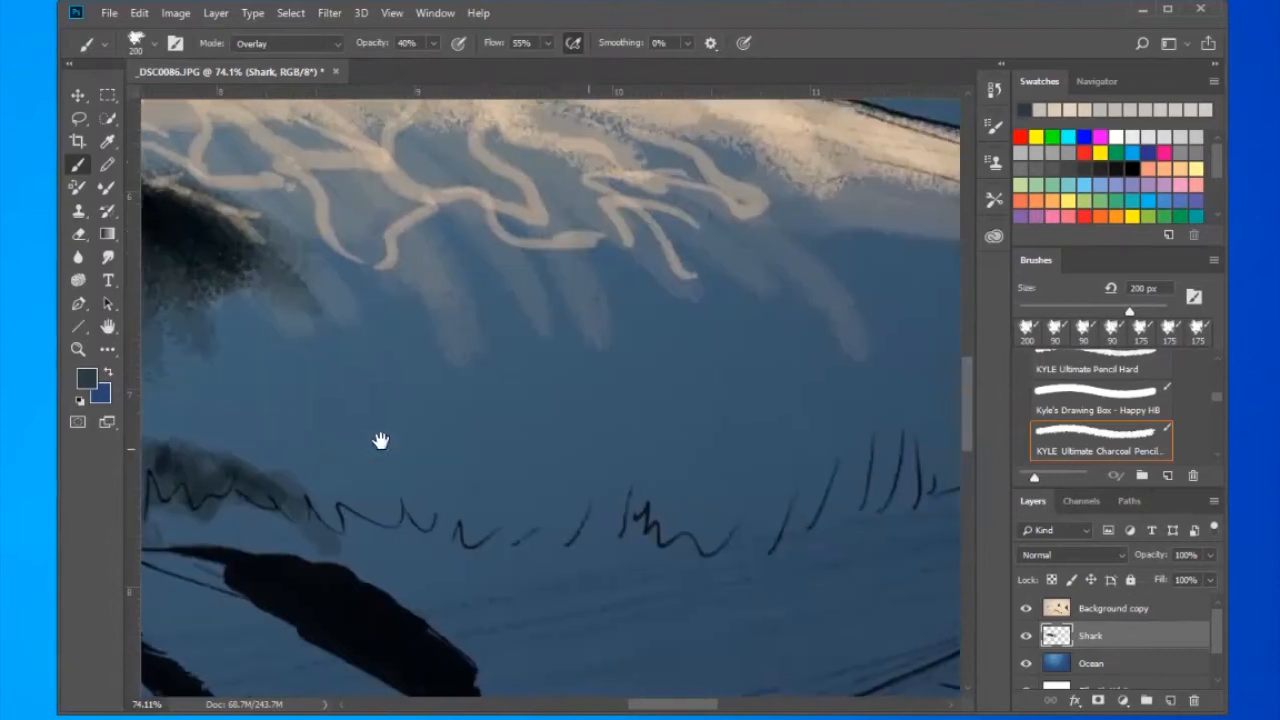
{"action": "mouse_move", "coordinate": [425, 268]}
{"action": "left_mouse_down"}
{"action": "mouse_move", "coordinate": [494, 306]}
{"action": "mouse_move", "coordinate": [826, 369]}
{"action": "mouse_move", "coordinate": [490, 325]}
{"action": "left_mouse_up"}
{"action": "left_click_drag", "start_coordinate": [577, 411], "coordinate": [877, 458]}
{"action": "mouse_move", "coordinate": [656, 376]}
{"action": "left_mouse_down"}
{"action": "mouse_move", "coordinate": [512, 494]}
{"action": "mouse_move", "coordinate": [457, 357]}
{"action": "mouse_move", "coordinate": [491, 500]}
{"action": "mouse_move", "coordinate": [823, 477]}
{"action": "mouse_move", "coordinate": [557, 366]}
{"action": "left_mouse_up"}
{"action": "left_click_drag", "start_coordinate": [386, 466], "coordinate": [420, 552]}
{"action": "left_click_drag", "start_coordinate": [530, 640], "coordinate": [433, 405]}
{"action": "mouse_move", "coordinate": [437, 457]}
{"action": "left_mouse_down"}
{"action": "mouse_move", "coordinate": [354, 371]}
{"action": "mouse_move", "coordinate": [348, 400]}
{"action": "mouse_move", "coordinate": [478, 466]}
{"action": "mouse_move", "coordinate": [234, 377]}
{"action": "mouse_move", "coordinate": [345, 452]}
{"action": "mouse_move", "coordinate": [411, 449]}
{"action": "mouse_move", "coordinate": [635, 559]}
{"action": "mouse_move", "coordinate": [626, 507]}
{"action": "mouse_move", "coordinate": [347, 345]}
{"action": "mouse_move", "coordinate": [484, 354]}
{"action": "mouse_move", "coordinate": [341, 337]}
{"action": "mouse_move", "coordinate": [294, 277]}
{"action": "left_mouse_up"}
{"action": "left_click_drag", "start_coordinate": [500, 240], "coordinate": [312, 385]}
{"action": "mouse_move", "coordinate": [311, 226]}
{"action": "left_mouse_down"}
{"action": "mouse_move", "coordinate": [666, 443]}
{"action": "mouse_move", "coordinate": [437, 466]}
{"action": "mouse_move", "coordinate": [311, 277]}
{"action": "mouse_move", "coordinate": [256, 330]}
{"action": "left_mouse_up"}
{"action": "mouse_move", "coordinate": [262, 256]}
{"action": "left_mouse_down"}
{"action": "mouse_move", "coordinate": [523, 331]}
{"action": "mouse_move", "coordinate": [619, 456]}
{"action": "mouse_move", "coordinate": [592, 440]}
{"action": "left_mouse_up"}
{"action": "left_click_drag", "start_coordinate": [860, 410], "coordinate": [418, 347]}
{"action": "left_click_drag", "start_coordinate": [677, 323], "coordinate": [720, 470]}
{"action": "mouse_move", "coordinate": [866, 340]}
{"action": "left_mouse_down"}
{"action": "mouse_move", "coordinate": [569, 360]}
{"action": "mouse_move", "coordinate": [621, 424]}
{"action": "left_mouse_up"}
- Choose a darker blue-black foreground colour and paint the rear flank near the tail base at 90% opacity
{"action": "left_click", "coordinate": [87, 378]}
{"action": "left_click", "coordinate": [628, 349]}
{"action": "left_click", "coordinate": [950, 160]}
{"action": "left_click_drag", "start_coordinate": [712, 190], "coordinate": [399, 132]}
{"action": "type", "text": "0"}
{"action": "mouse_move", "coordinate": [720, 270]}
{"action": "left_mouse_down"}
{"action": "mouse_move", "coordinate": [337, 357]}
{"action": "mouse_move", "coordinate": [766, 286]}
{"action": "mouse_move", "coordinate": [855, 255]}
{"action": "left_mouse_up"}
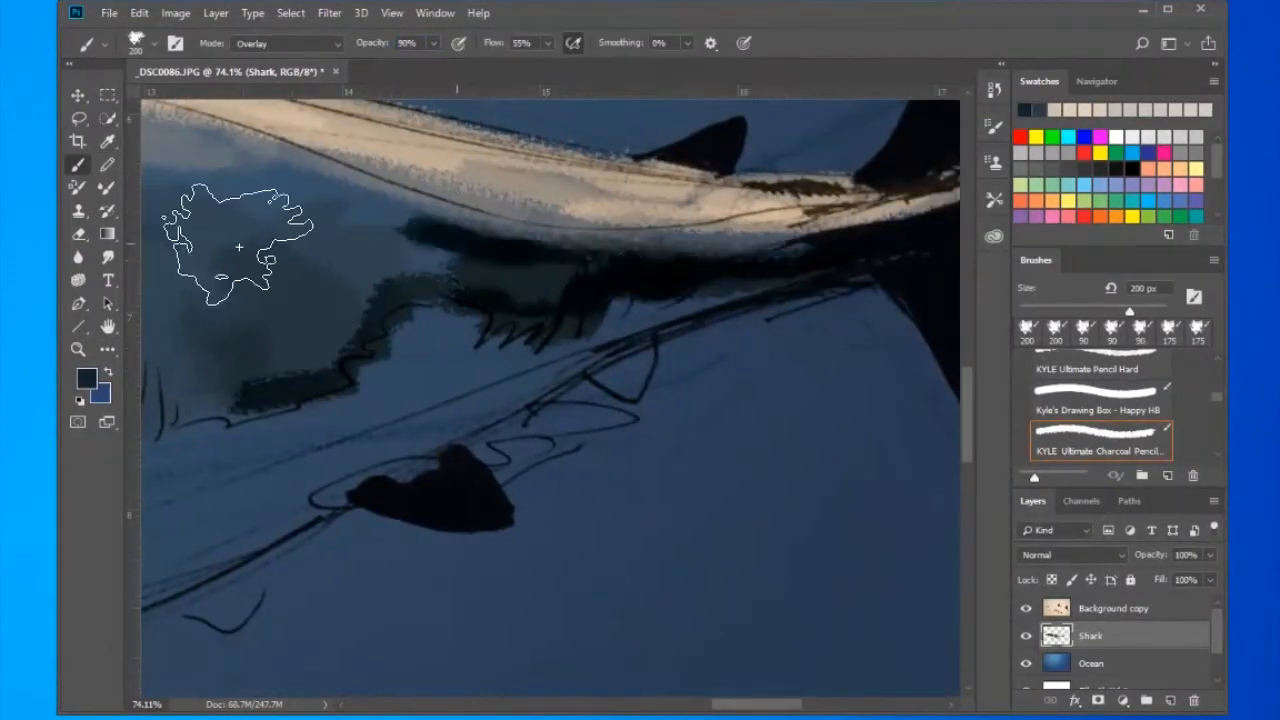
- Deepen the whole flank with blue-black strokes down to the zigzag boundary line between the gills and the tail
{"action": "left_click_drag", "start_coordinate": [239, 247], "coordinate": [582, 329]}
{"action": "left_click_drag", "start_coordinate": [445, 262], "coordinate": [780, 325]}
{"action": "left_click_drag", "start_coordinate": [255, 289], "coordinate": [643, 350]}
{"action": "left_click_drag", "start_coordinate": [780, 350], "coordinate": [640, 440]}
{"action": "left_click_drag", "start_coordinate": [640, 440], "coordinate": [455, 525]}
{"action": "left_click_drag", "start_coordinate": [430, 440], "coordinate": [370, 535]}
{"action": "left_click_drag", "start_coordinate": [144, 260], "coordinate": [367, 207]}
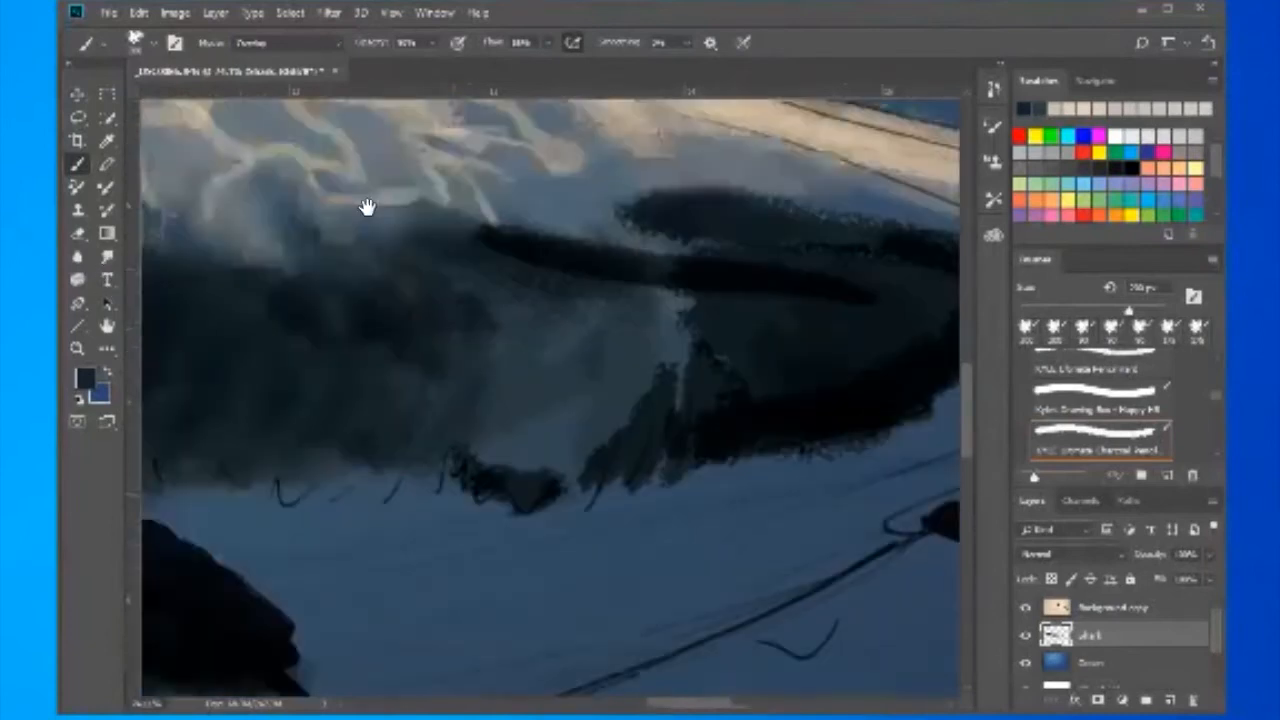
{"action": "key", "text": "ctrl+0"}
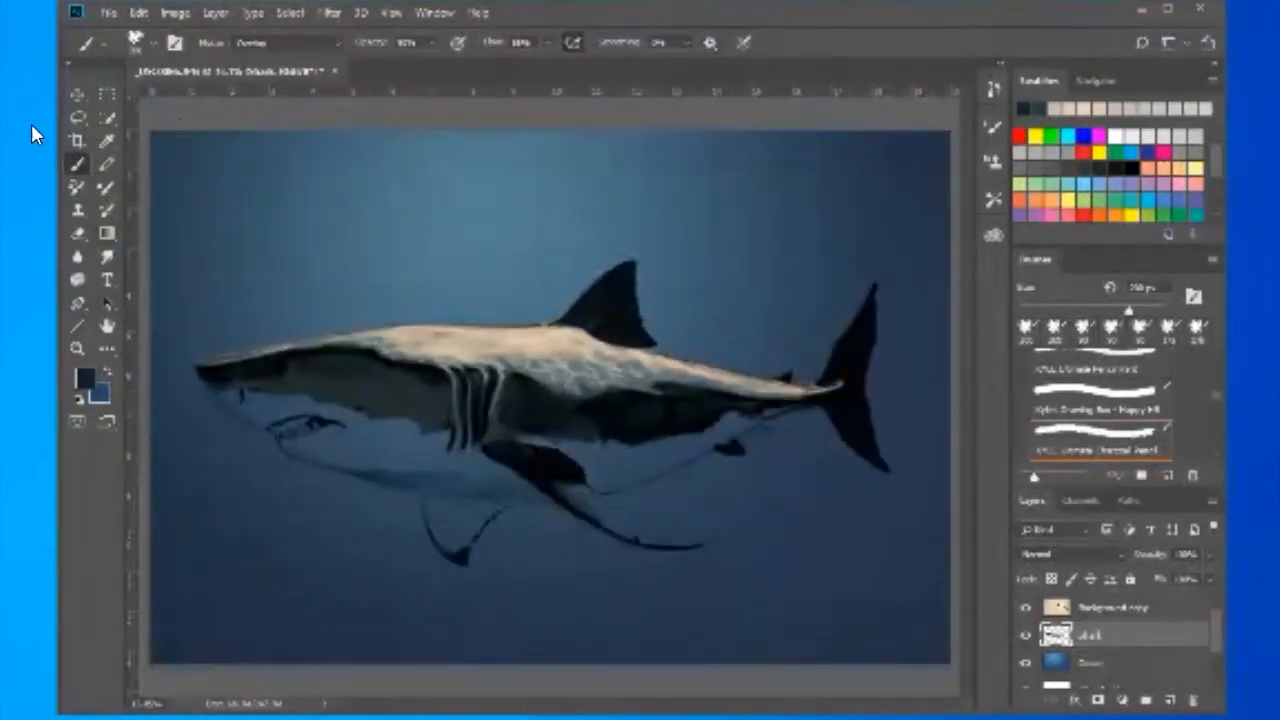
- Darken the flank further and glaze deep blue over its rear part and the underside of the tail base
{"action": "key", "text": "ctrl+space"}
{"action": "left_click_drag", "start_coordinate": [690, 387], "coordinate": [840, 387]}
{"action": "left_click_drag", "start_coordinate": [320, 189], "coordinate": [265, 106]}
{"action": "left_click_drag", "start_coordinate": [500, 280], "coordinate": [740, 310]}
{"action": "mouse_move", "coordinate": [625, 219]}
{"action": "left_mouse_down"}
{"action": "mouse_move", "coordinate": [269, 203]}
{"action": "mouse_move", "coordinate": [363, 183]}
{"action": "mouse_move", "coordinate": [480, 183]}
{"action": "left_mouse_up"}
{"action": "left_click_drag", "start_coordinate": [550, 340], "coordinate": [430, 365]}
{"action": "left_click_drag", "start_coordinate": [331, 229], "coordinate": [60, 132]}
{"action": "left_click_drag", "start_coordinate": [700, 270], "coordinate": [545, 340]}
{"action": "left_click_drag", "start_coordinate": [740, 257], "coordinate": [460, 305]}
{"action": "left_click_drag", "start_coordinate": [522, 106], "coordinate": [257, 194]}
{"action": "mouse_move", "coordinate": [690, 230]}
{"action": "left_mouse_down"}
{"action": "mouse_move", "coordinate": [314, 240]}
{"action": "mouse_move", "coordinate": [607, 160]}
{"action": "left_mouse_up"}
- Paint the belly between the pectoral fin and the small rear fin in beige-grey, using Normal mode at 90% opacity
{"action": "left_click", "coordinate": [86, 378]}
{"action": "left_click", "coordinate": [297, 137]}
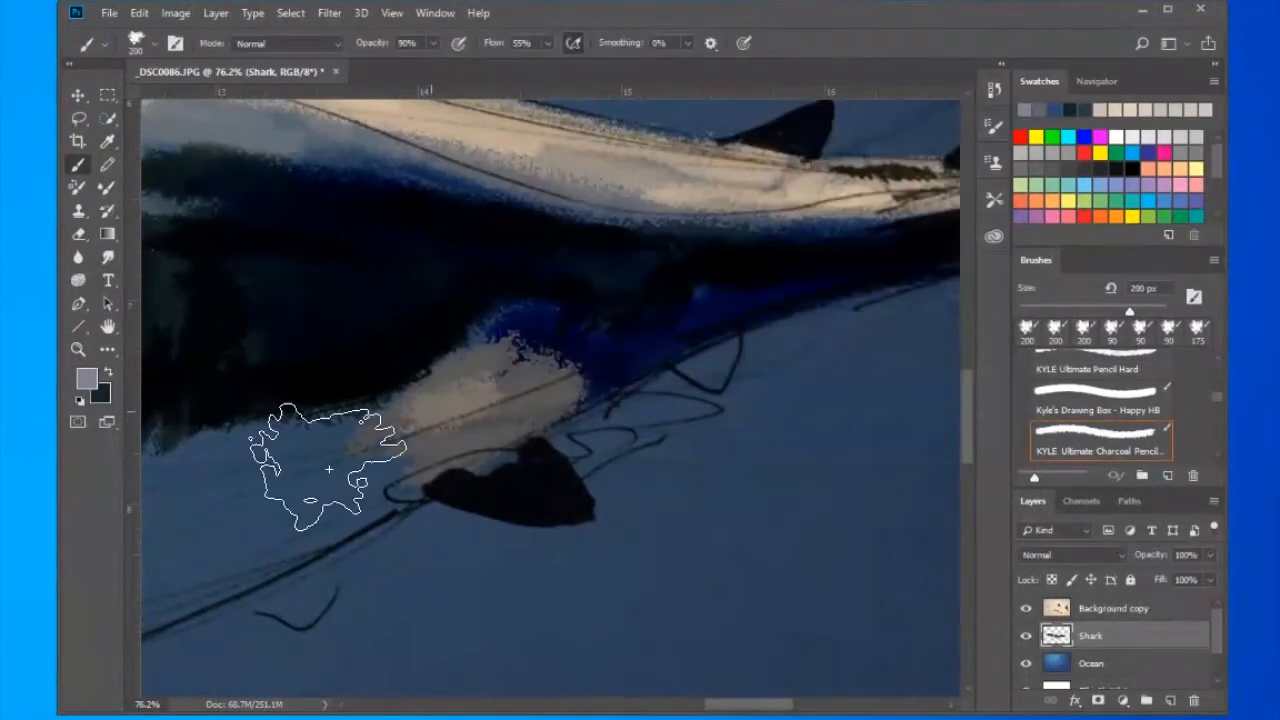
{"action": "left_click_drag", "start_coordinate": [314, 443], "coordinate": [380, 520]}
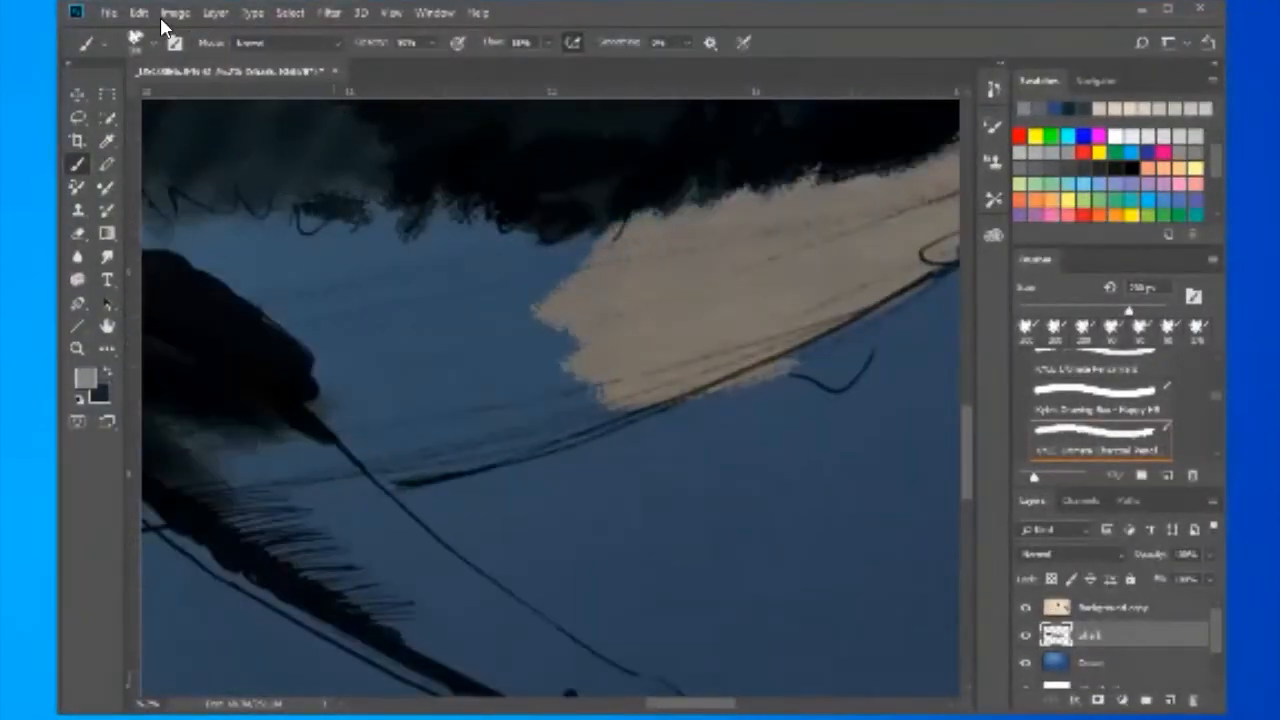
{"action": "left_click", "coordinate": [86, 378]}
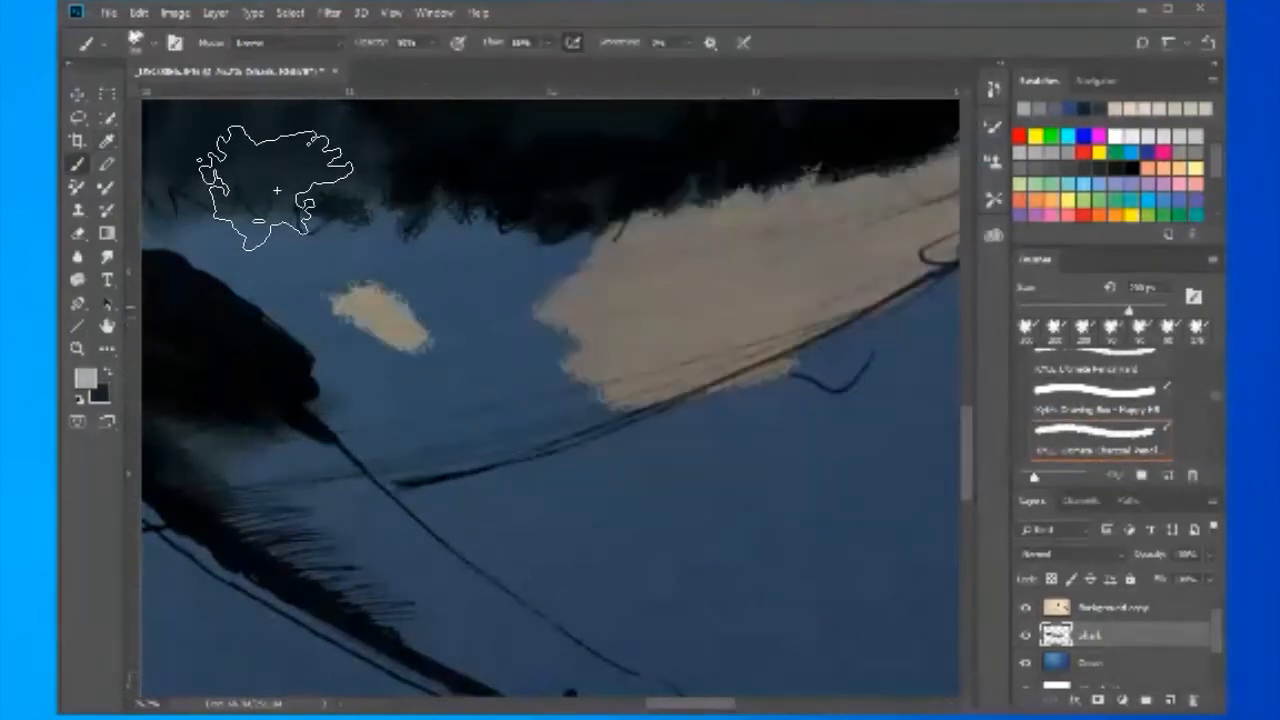
{"action": "left_click_drag", "start_coordinate": [257, 186], "coordinate": [223, 171]}
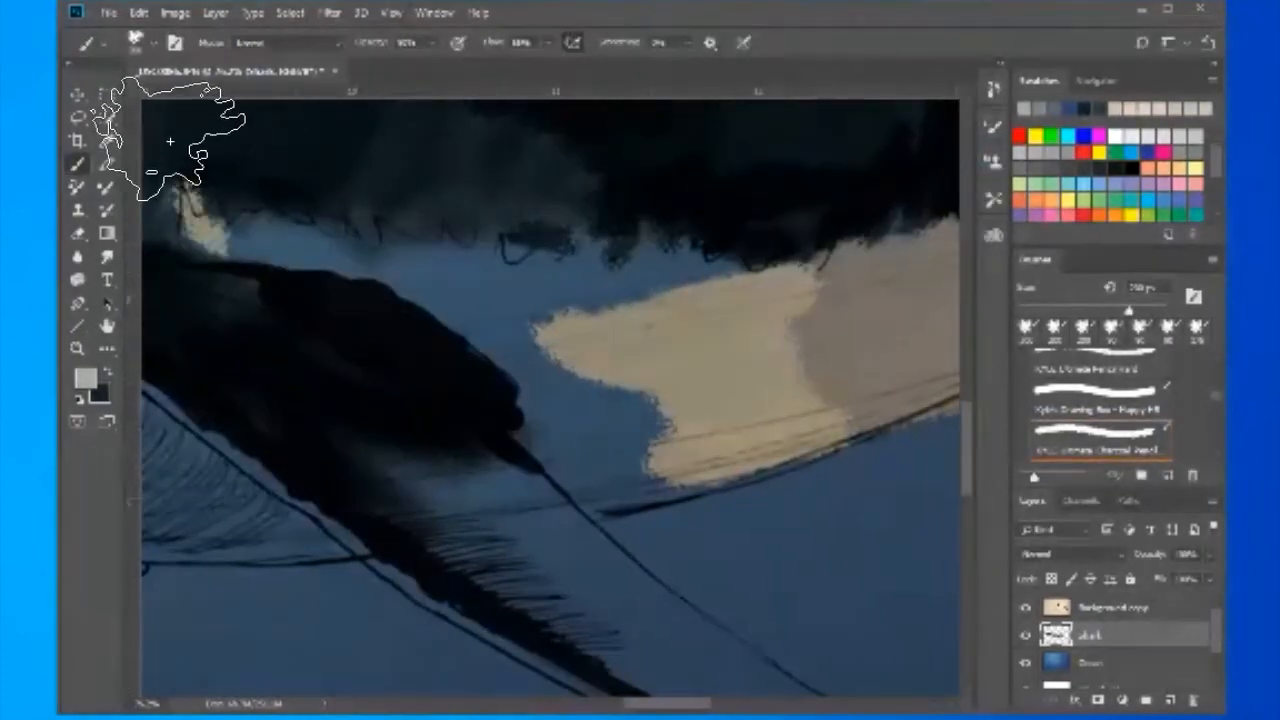
{"action": "mouse_move", "coordinate": [186, 143]}
{"action": "left_mouse_down"}
{"action": "mouse_move", "coordinate": [432, 295]}
{"action": "mouse_move", "coordinate": [449, 271]}
{"action": "mouse_move", "coordinate": [677, 243]}
{"action": "mouse_move", "coordinate": [514, 377]}
{"action": "mouse_move", "coordinate": [660, 367]}
{"action": "left_mouse_up"}
{"action": "key", "text": "ctrl+0"}
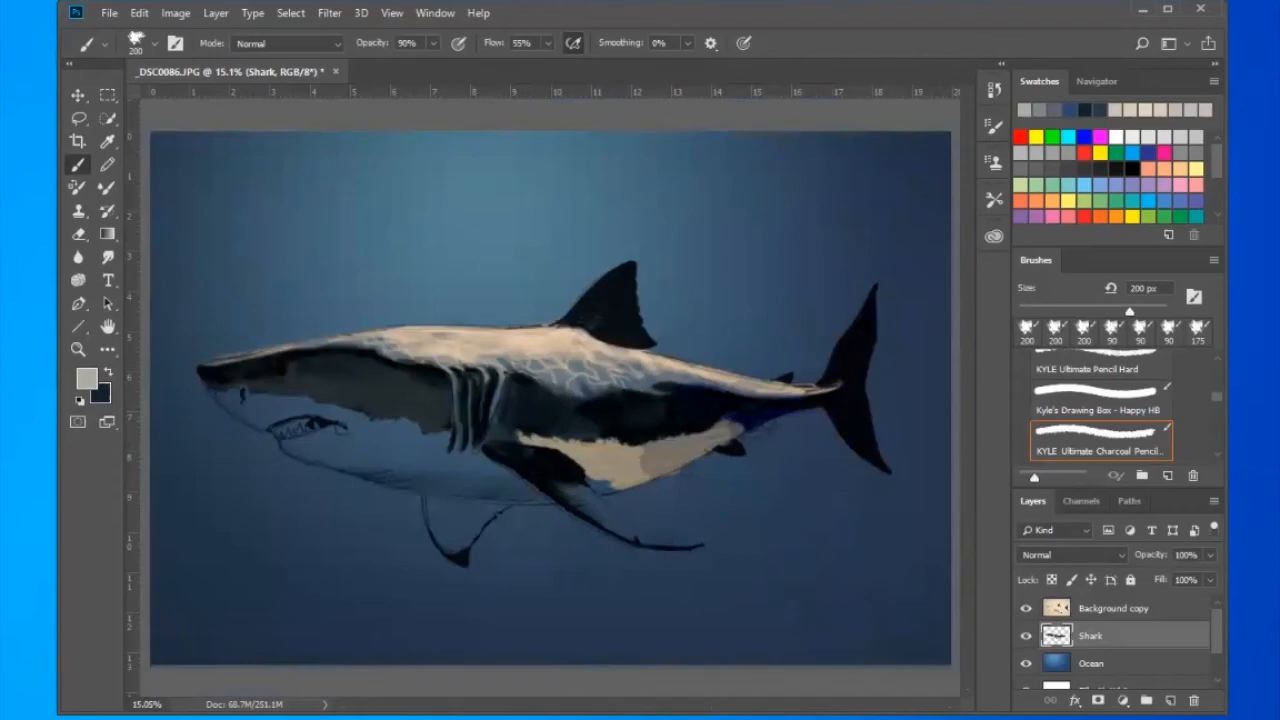
- Blend the dark flank's lower edge into the beige belly with the Smudge tool at 24% strength
{"action": "key", "text": "z"}
{"action": "left_click_drag", "start_coordinate": [545, 442], "coordinate": [625, 446]}
{"action": "left_click", "coordinate": [108, 257]}
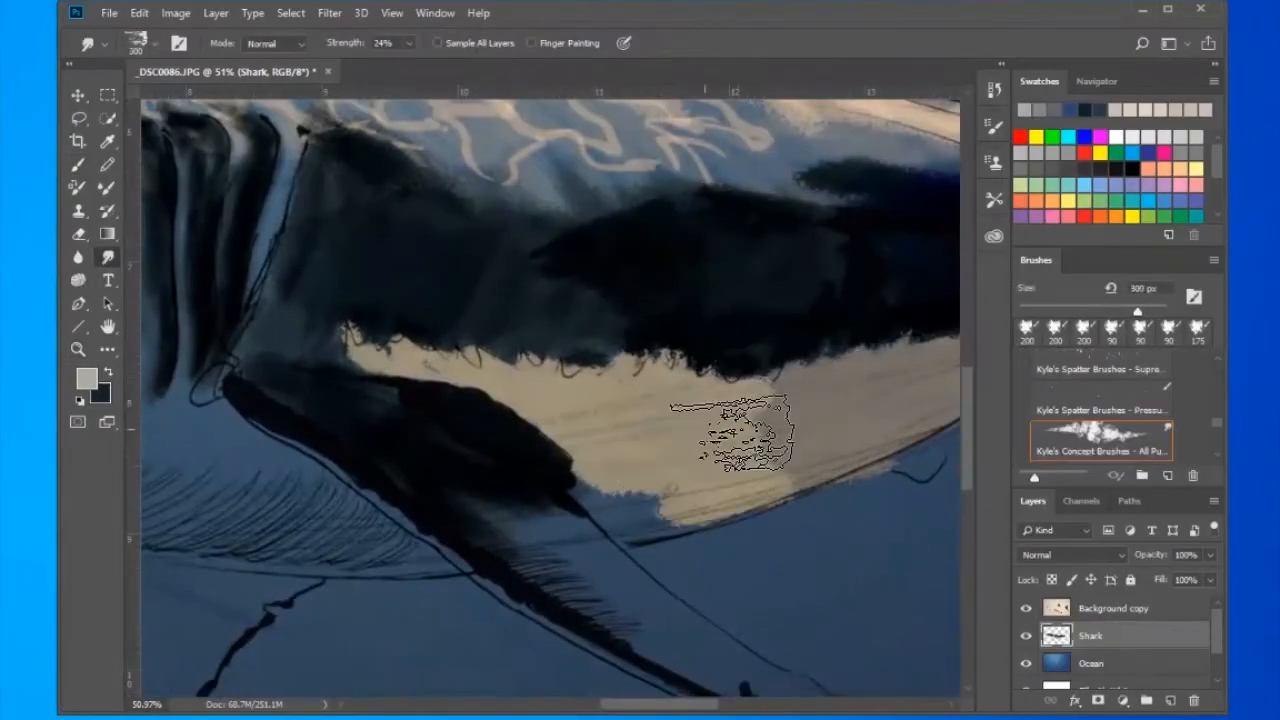
{"action": "mouse_move", "coordinate": [426, 192]}
{"action": "left_mouse_down"}
{"action": "mouse_move", "coordinate": [368, 206]}
{"action": "mouse_move", "coordinate": [232, 202]}
{"action": "left_mouse_up"}
{"action": "left_click_drag", "start_coordinate": [267, 241], "coordinate": [571, 153]}
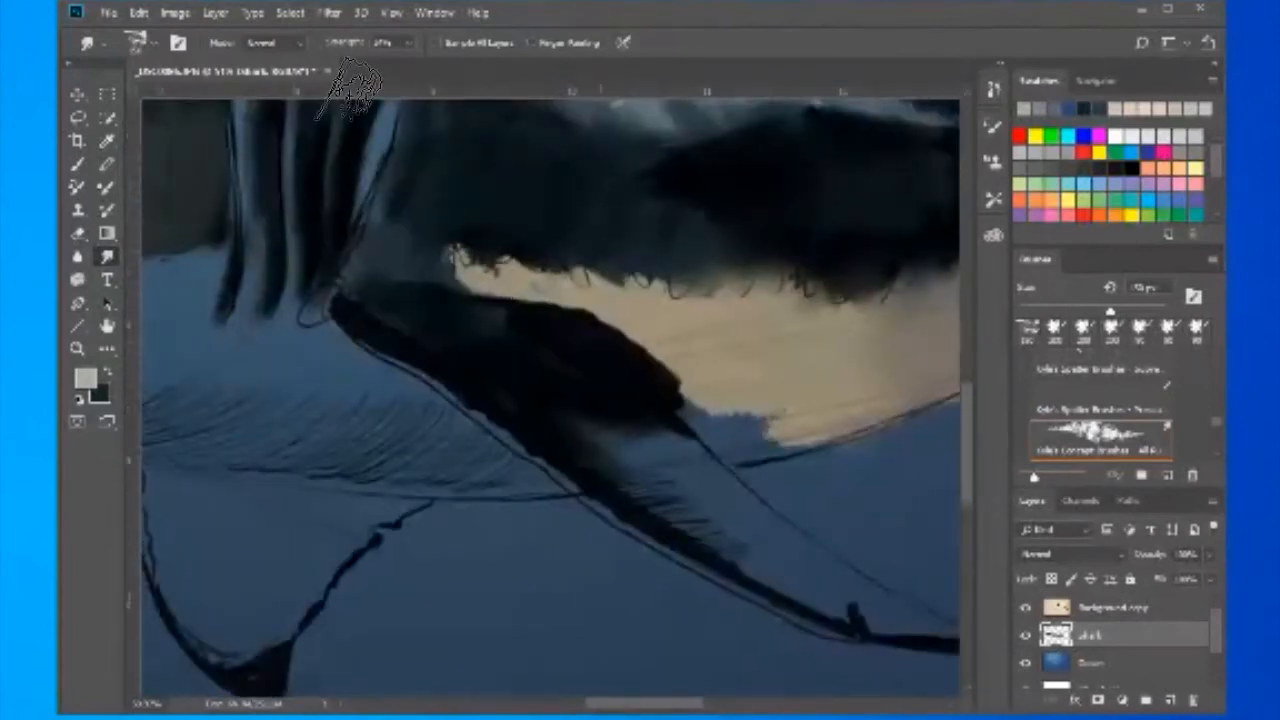
{"action": "scroll", "coordinate": [360, 128], "scroll_direction": "up", "scroll_amount": 5}
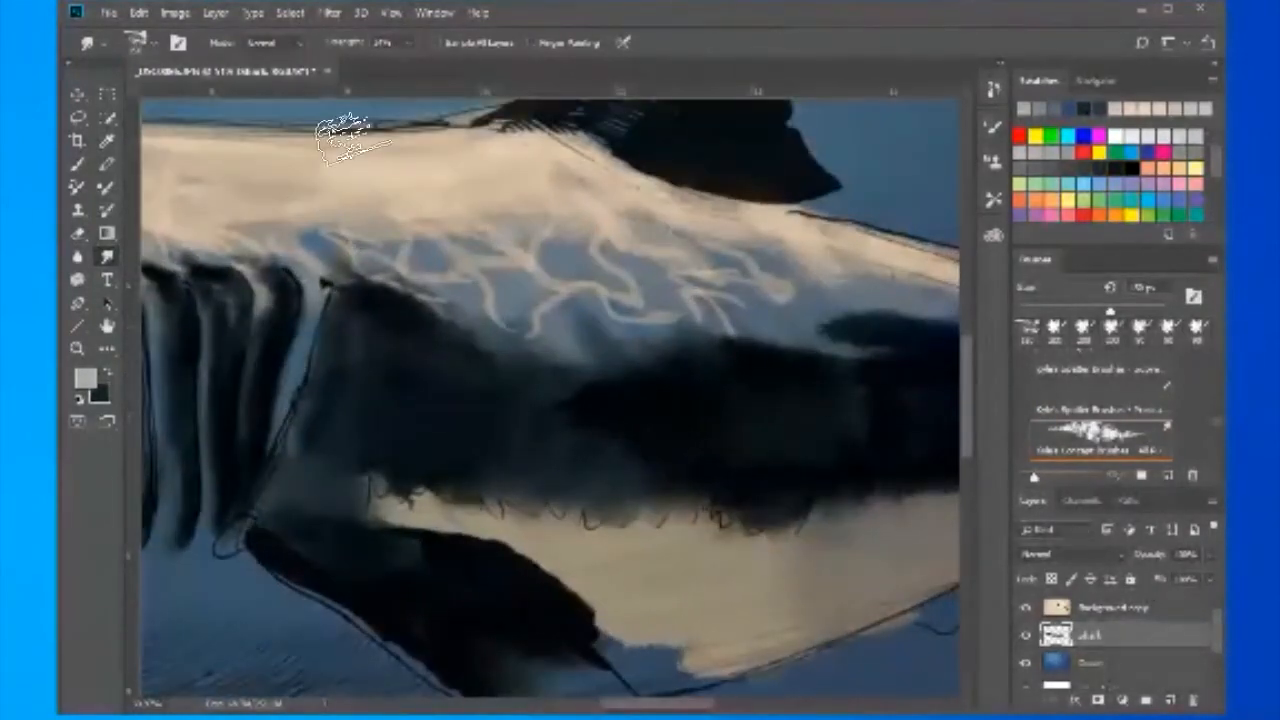
{"action": "scroll", "coordinate": [340, 140], "scroll_direction": "up", "scroll_amount": 6}
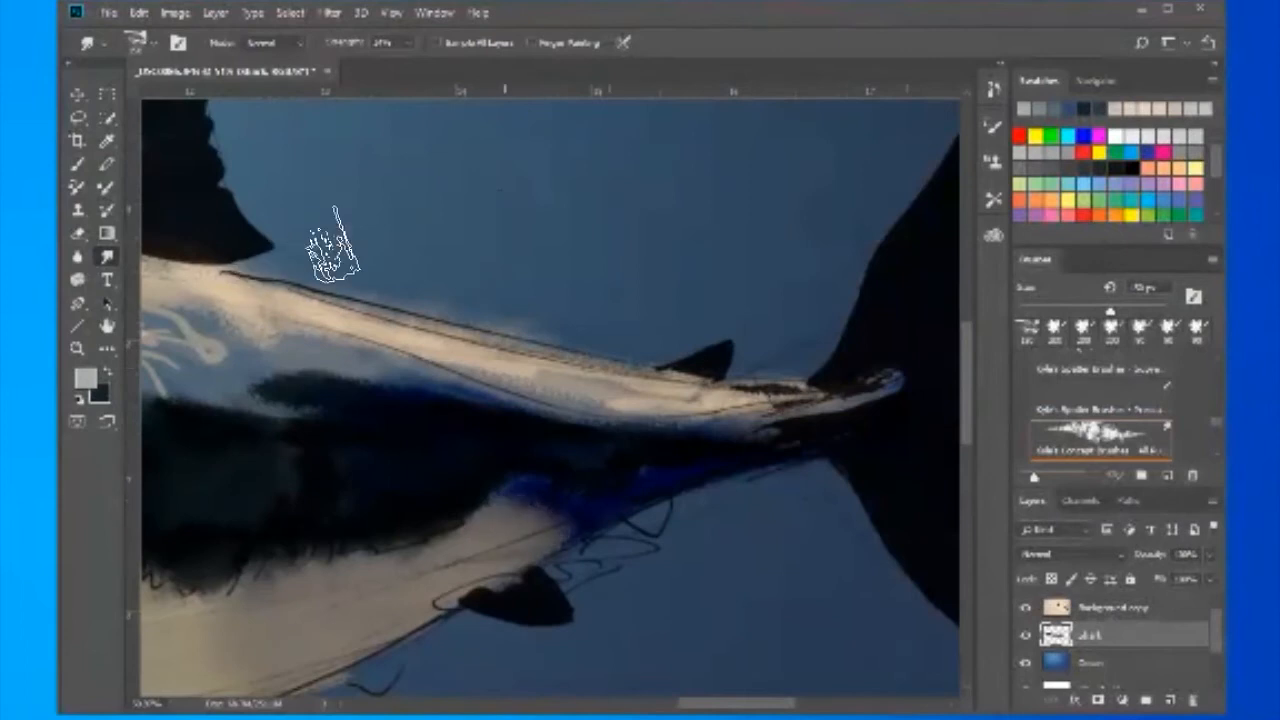
{"action": "left_click_drag", "start_coordinate": [333, 290], "coordinate": [778, 95]}
- Retouch the painted belly colours with a soft-edged retouching tool after changing its mode and strength
{"action": "left_click", "coordinate": [107, 348]}
{"action": "left_click", "coordinate": [190, 669]}
{"action": "left_click", "coordinate": [275, 43]}
{"action": "left_click", "coordinate": [267, 74]}
{"action": "left_click_drag", "start_coordinate": [343, 43], "coordinate": [382, 43]}
{"action": "mouse_move", "coordinate": [296, 238]}
{"action": "left_mouse_down"}
{"action": "mouse_move", "coordinate": [184, 225]}
{"action": "mouse_move", "coordinate": [403, 226]}
{"action": "mouse_move", "coordinate": [288, 256]}
{"action": "mouse_move", "coordinate": [343, 234]}
{"action": "mouse_move", "coordinate": [384, 293]}
{"action": "left_mouse_up"}
{"action": "key", "text": "ctrl+0"}
- Paint the pale part of the near pectoral fin, first in beige and then in light grey-blue #93a9b2
{"action": "key", "text": "b"}
{"action": "key", "text": "z"}
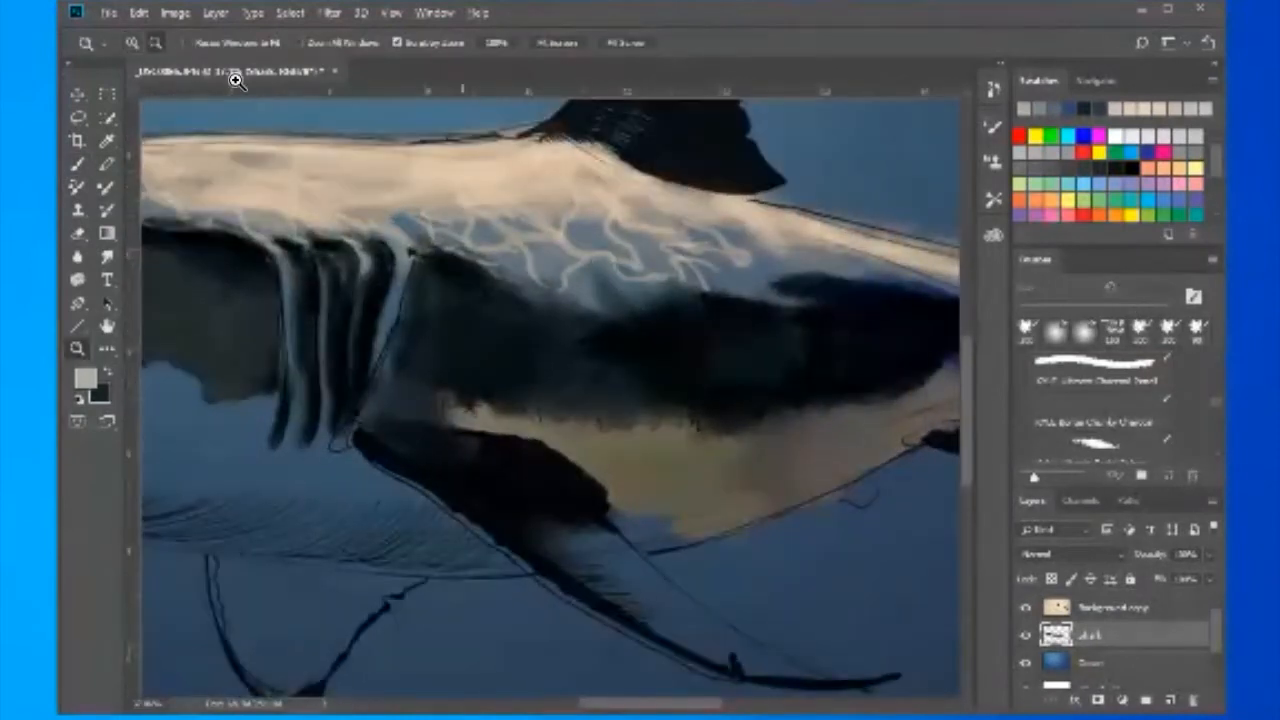
{"action": "key", "text": "b"}
{"action": "left_click", "coordinate": [285, 165], "text": "alt"}
{"action": "left_click_drag", "start_coordinate": [625, 567], "coordinate": [742, 650]}
{"action": "left_click", "coordinate": [86, 378]}
{"action": "left_click", "coordinate": [408, 220]}
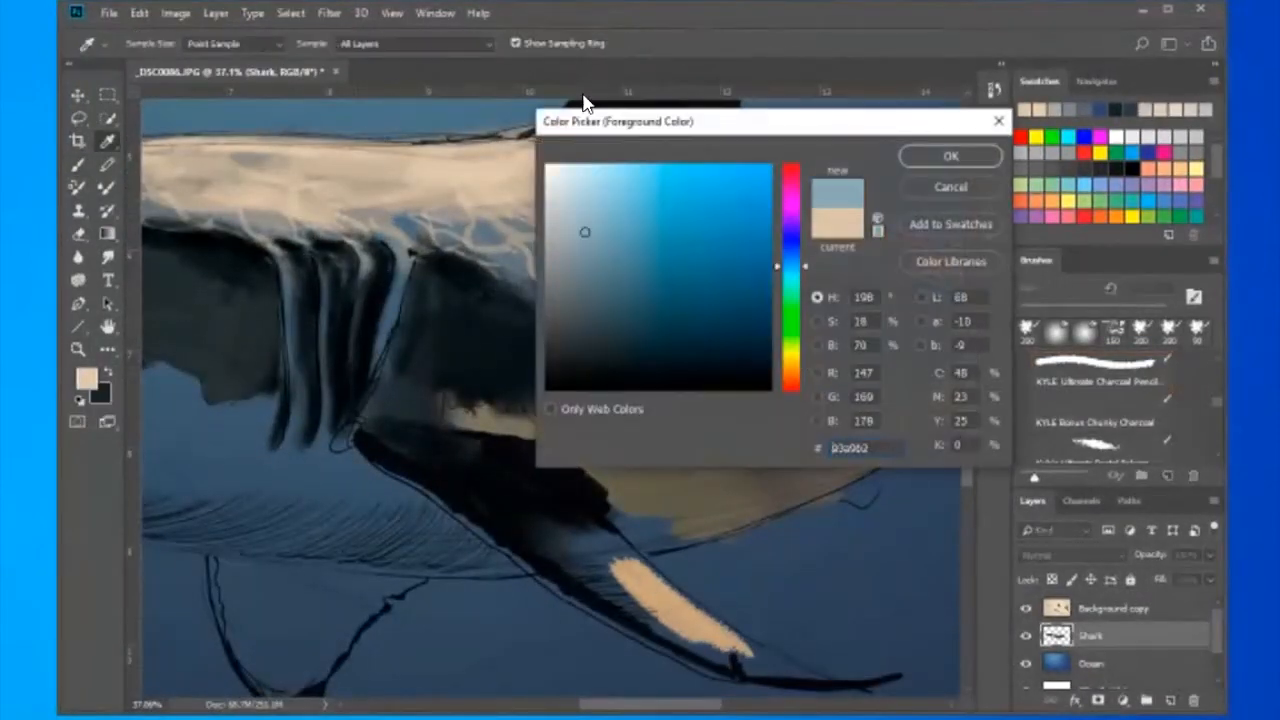
{"action": "left_click", "coordinate": [951, 157]}
{"action": "left_click_drag", "start_coordinate": [622, 567], "coordinate": [688, 613]}
{"action": "left_click_drag", "start_coordinate": [594, 552], "coordinate": [770, 668]}
- Add light grey-blue highlights along the tail stalk and lower back, reducing the brush opacity
{"action": "left_click_drag", "start_coordinate": [550, 430], "coordinate": [303, 305]}
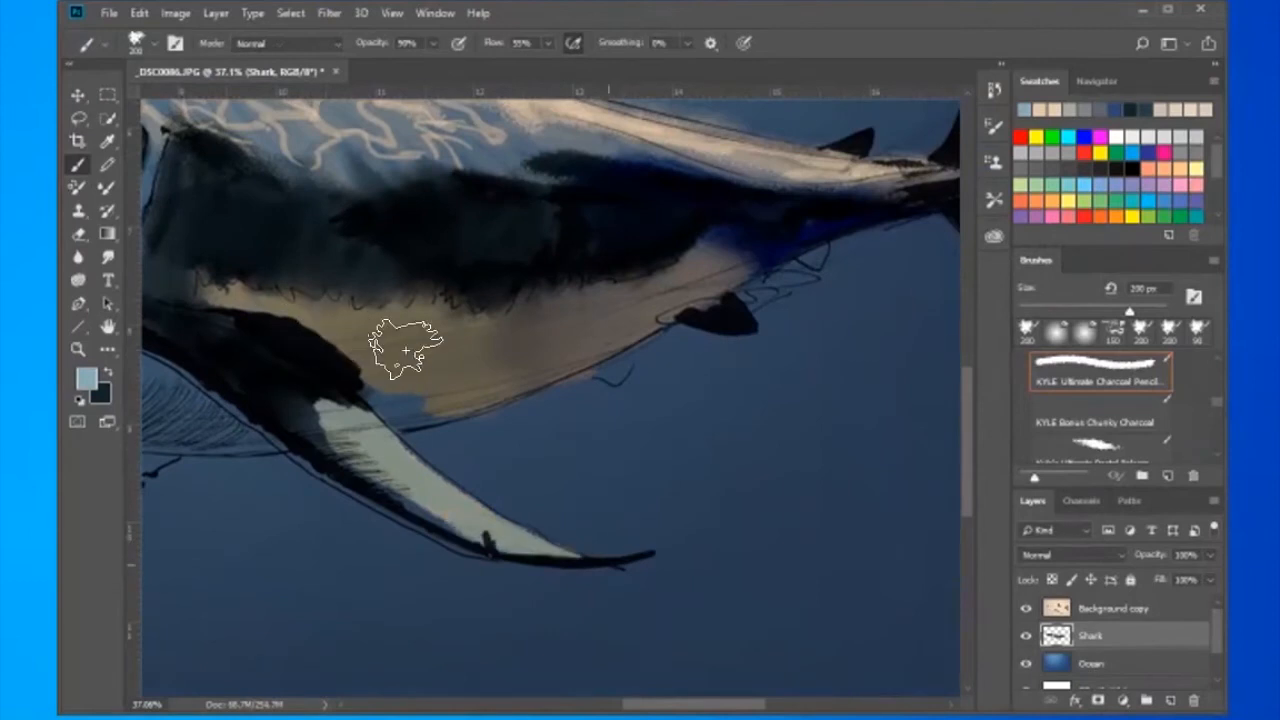
{"action": "left_click_drag", "start_coordinate": [405, 350], "coordinate": [337, 518]}
{"action": "left_click_drag", "start_coordinate": [698, 355], "coordinate": [770, 353]}
{"action": "left_click", "coordinate": [433, 43]}
{"action": "left_click_drag", "start_coordinate": [439, 62], "coordinate": [371, 62]}
{"action": "left_click_drag", "start_coordinate": [690, 350], "coordinate": [430, 336]}
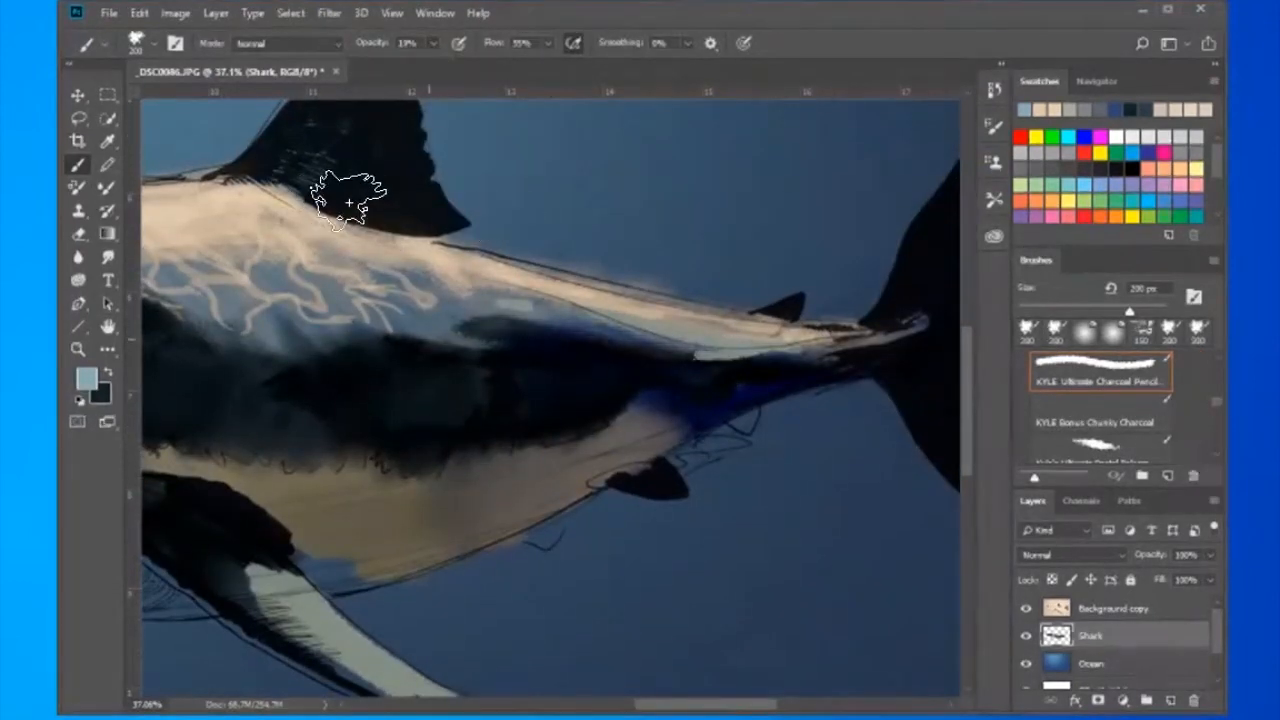
- Choose a paler grey-blue and paint the light underside of the head below the dark patch at low opacity
{"action": "left_click_drag", "start_coordinate": [300, 200], "coordinate": [610, 168]}
{"action": "left_click_drag", "start_coordinate": [197, 208], "coordinate": [851, 254]}
{"action": "mouse_move", "coordinate": [442, 203]}
{"action": "left_mouse_down"}
{"action": "mouse_move", "coordinate": [680, 329]}
{"action": "mouse_move", "coordinate": [517, 340]}
{"action": "mouse_move", "coordinate": [396, 477]}
{"action": "left_mouse_up"}
{"action": "mouse_move", "coordinate": [413, 401]}
{"action": "left_mouse_down"}
{"action": "mouse_move", "coordinate": [427, 377]}
{"action": "mouse_move", "coordinate": [555, 392]}
{"action": "left_mouse_up"}
{"action": "left_click", "coordinate": [87, 378]}
{"action": "left_click", "coordinate": [569, 211]}
{"action": "left_click", "coordinate": [951, 155]}
{"action": "left_click_drag", "start_coordinate": [408, 357], "coordinate": [680, 408]}
{"action": "left_click_drag", "start_coordinate": [600, 402], "coordinate": [840, 470]}
- Build up the pale grey-blue underside around the mouth, along the jaw and throat, and beneath the gills
{"action": "key", "text": "space"}
{"action": "left_click_drag", "start_coordinate": [640, 417], "coordinate": [352, 324]}
{"action": "mouse_move", "coordinate": [522, 370]}
{"action": "left_mouse_down"}
{"action": "mouse_move", "coordinate": [635, 410]}
{"action": "mouse_move", "coordinate": [495, 338]}
{"action": "left_mouse_up"}
{"action": "mouse_move", "coordinate": [595, 385]}
{"action": "left_mouse_down"}
{"action": "mouse_move", "coordinate": [660, 390]}
{"action": "mouse_move", "coordinate": [748, 442]}
{"action": "left_mouse_up"}
{"action": "key", "text": "space"}
{"action": "mouse_move", "coordinate": [790, 470]}
{"action": "left_mouse_down"}
{"action": "mouse_move", "coordinate": [690, 432]}
{"action": "mouse_move", "coordinate": [278, 388]}
{"action": "mouse_move", "coordinate": [222, 350]}
{"action": "left_mouse_up"}
{"action": "key", "text": "space"}
{"action": "left_click_drag", "start_coordinate": [270, 362], "coordinate": [592, 361]}
{"action": "left_click_drag", "start_coordinate": [495, 345], "coordinate": [629, 368]}
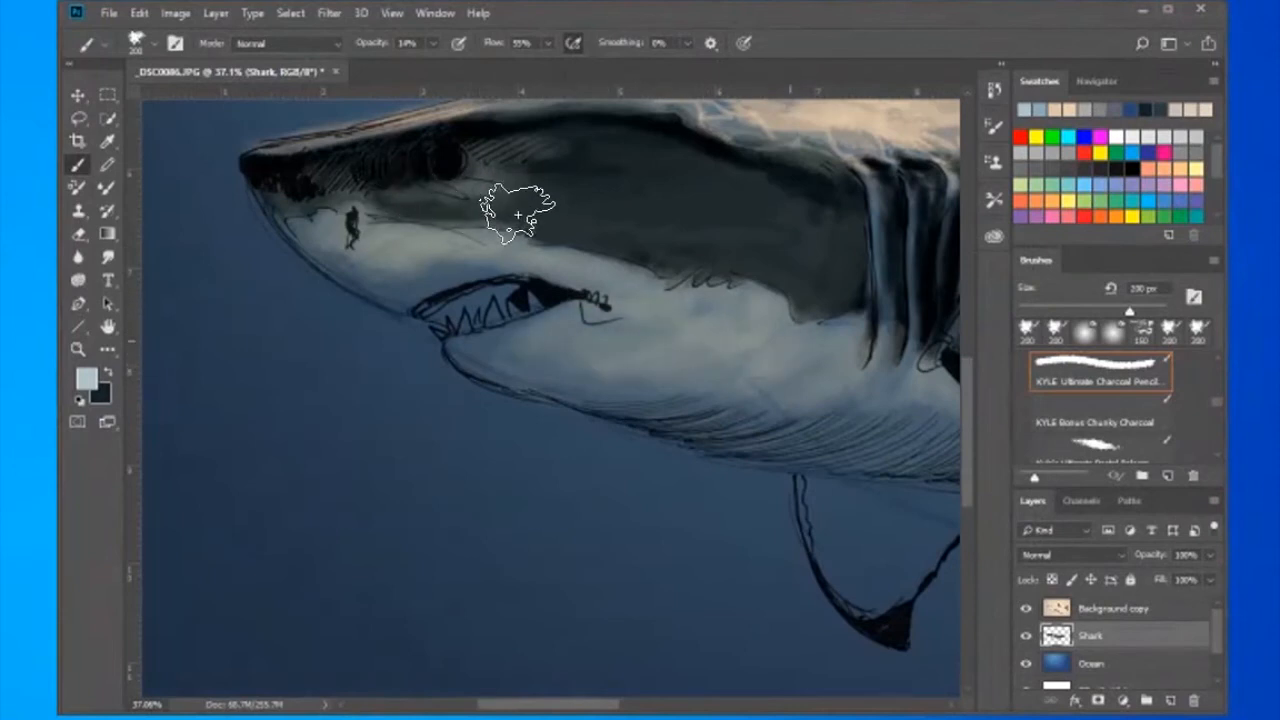
{"action": "key", "text": "space"}
{"action": "left_click_drag", "start_coordinate": [945, 242], "coordinate": [710, 210]}
{"action": "key", "text": "space"}
{"action": "mouse_move", "coordinate": [860, 375]}
{"action": "left_mouse_down"}
{"action": "mouse_move", "coordinate": [526, 281]}
{"action": "mouse_move", "coordinate": [583, 351]}
{"action": "left_mouse_up"}
{"action": "key", "text": "space"}
{"action": "left_click_drag", "start_coordinate": [402, 335], "coordinate": [575, 239]}
- Choose a darker grey and fill the far pectoral fin below the belly at 100% opacity
{"action": "left_click", "coordinate": [87, 378]}
{"action": "left_click", "coordinate": [568, 285]}
{"action": "left_click", "coordinate": [951, 155]}
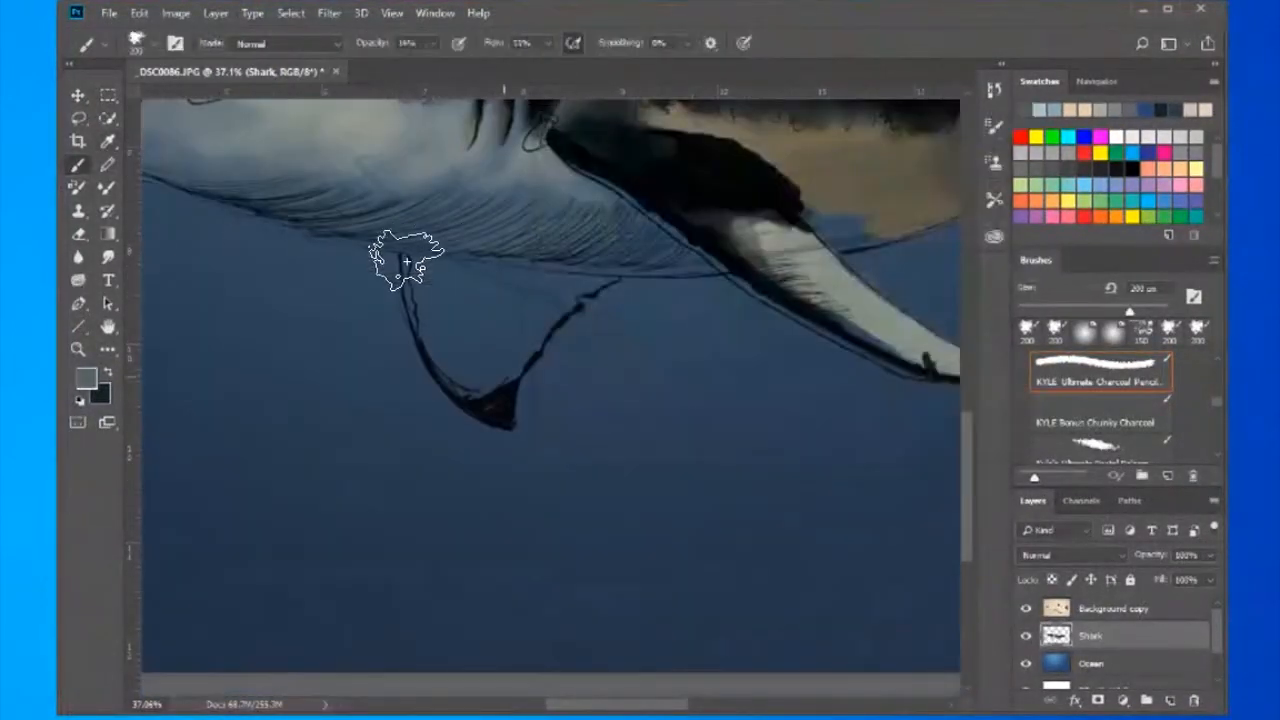
{"action": "key", "text": "0"}
{"action": "left_click_drag", "start_coordinate": [560, 318], "coordinate": [490, 382]}
{"action": "left_click_drag", "start_coordinate": [418, 275], "coordinate": [450, 375]}
{"action": "left_click_drag", "start_coordinate": [435, 268], "coordinate": [563, 290]}
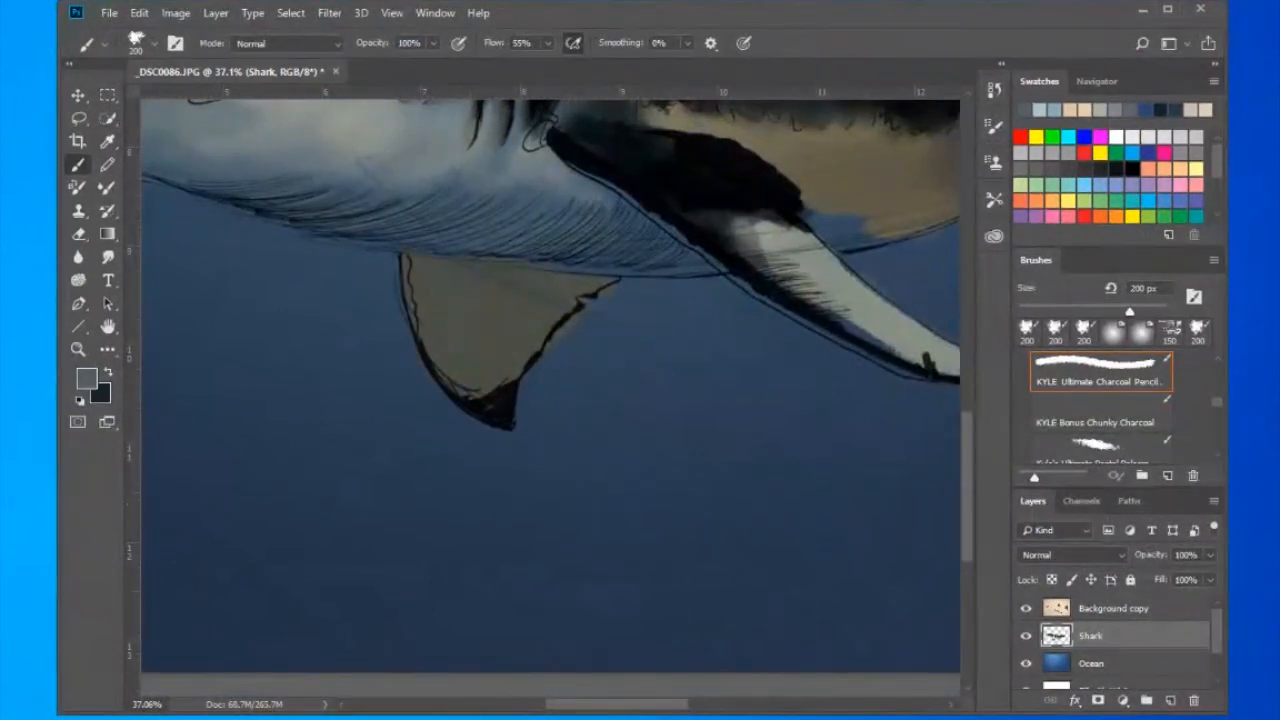
- Toggle the Background copy line art to compare the painting, then select that layer and show it alone
{"action": "key", "text": "ctrl+0"}
{"action": "left_click", "coordinate": [1026, 608]}
{"action": "left_click", "coordinate": [1026, 608]}
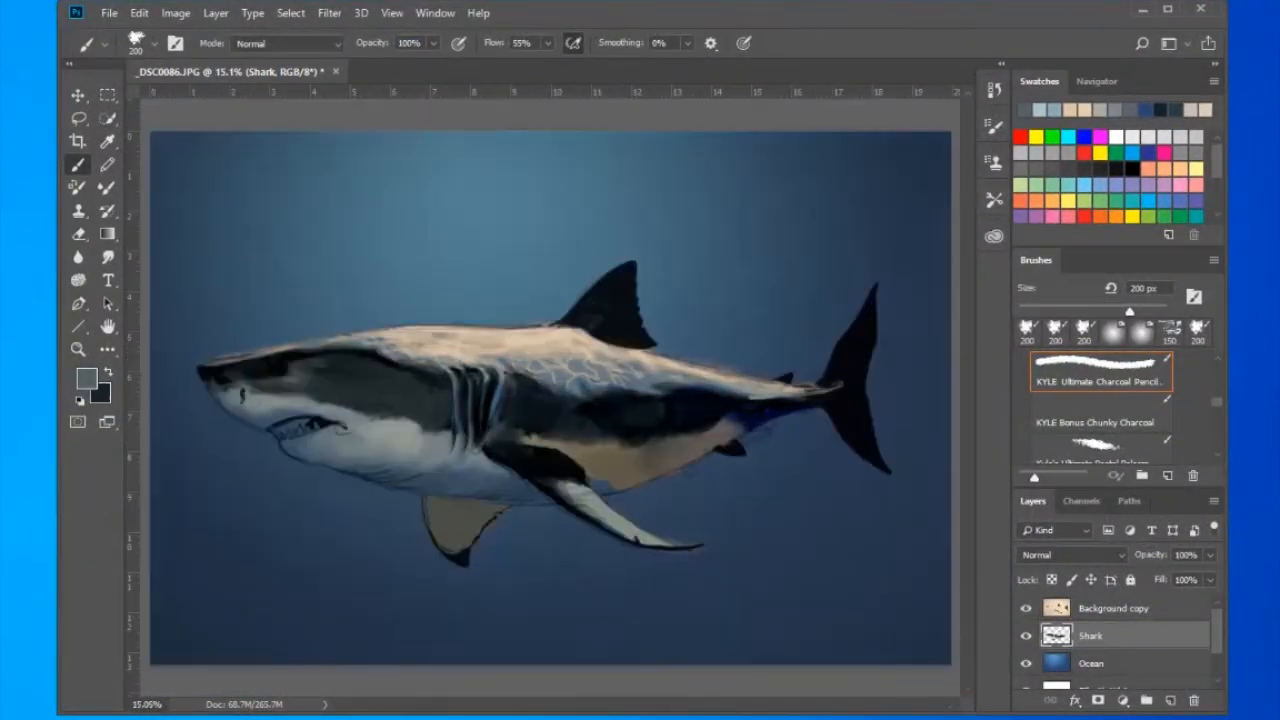
{"action": "left_click", "coordinate": [1113, 608]}
{"action": "left_click", "coordinate": [1026, 608], "text": "alt"}
{"action": "left_click", "coordinate": [1026, 608], "text": "alt"}
{"action": "left_click", "coordinate": [1026, 608], "text": "alt"}
- Lighten the beige paper tone of the Background copy layer with the Replace Color adjustment
{"action": "left_click", "coordinate": [176, 13]}
{"action": "mouse_move", "coordinate": [214, 58]}
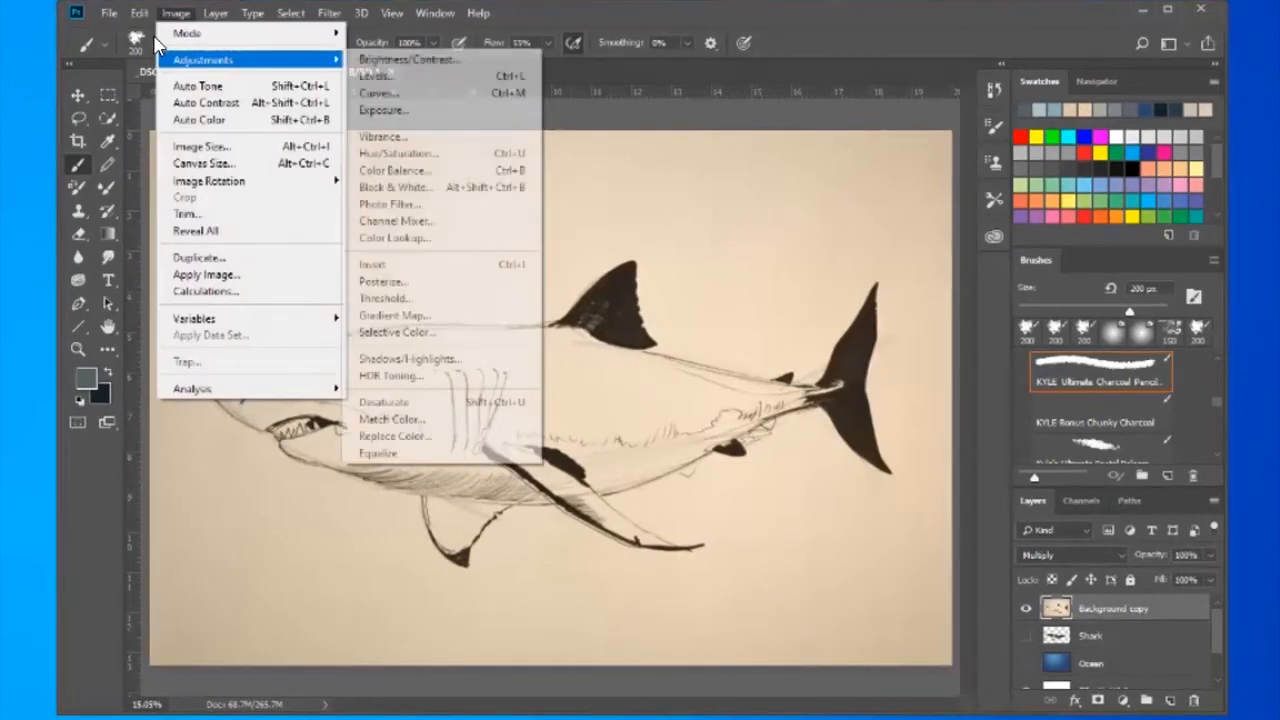
{"action": "left_click", "coordinate": [430, 437]}
{"action": "left_click_drag", "start_coordinate": [714, 611], "coordinate": [690, 584]}
{"action": "left_click", "coordinate": [892, 360]}
{"action": "left_click", "coordinate": [889, 360]}
{"action": "left_click", "coordinate": [889, 360]}
{"action": "key", "text": "Return"}
- On the Shark layer, paint an off-white highlight along the dorsal fin's front edge with a 40 px brush
{"action": "key", "text": "b"}
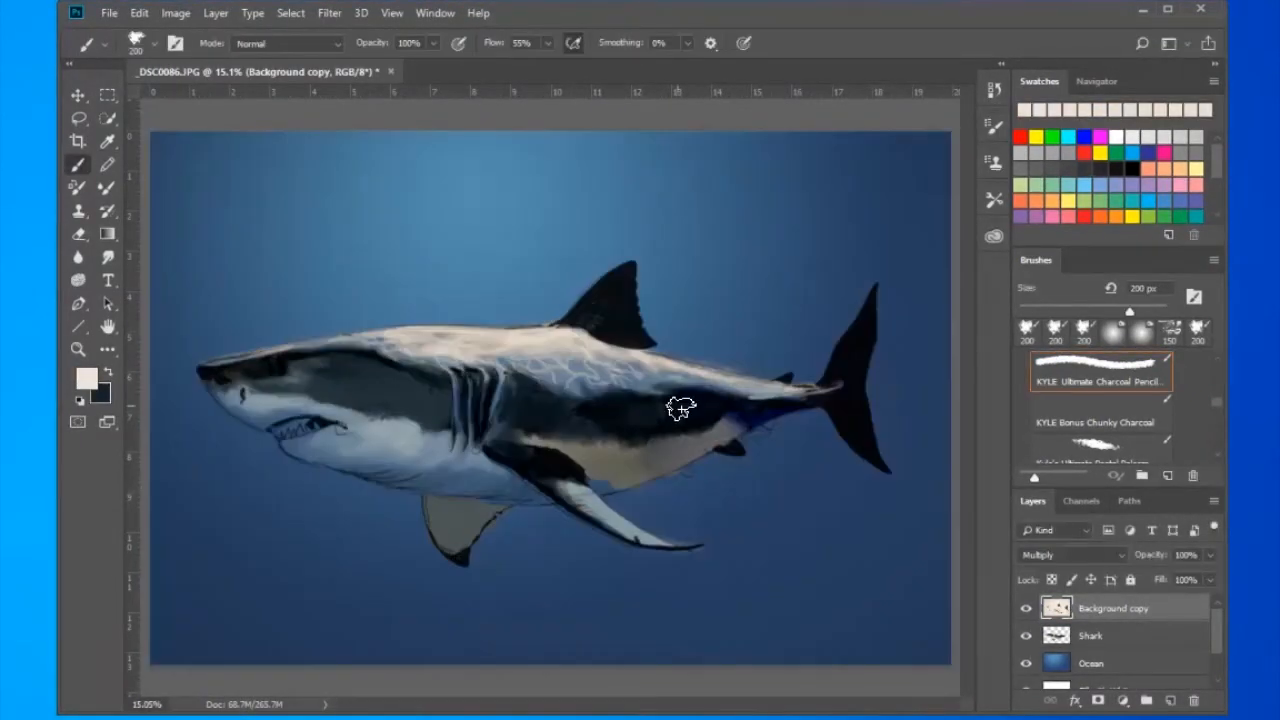
{"action": "key", "text": "z"}
{"action": "left_click_drag", "start_coordinate": [600, 315], "coordinate": [710, 319]}
{"action": "left_click", "coordinate": [1092, 636]}
{"action": "key", "text": "b"}
{"action": "key", "text": "bracketleft"}
{"action": "key", "text": "bracketleft"}
{"action": "key", "text": "bracketleft"}
{"action": "key", "text": "bracketleft"}
{"action": "key", "text": "bracketleft"}
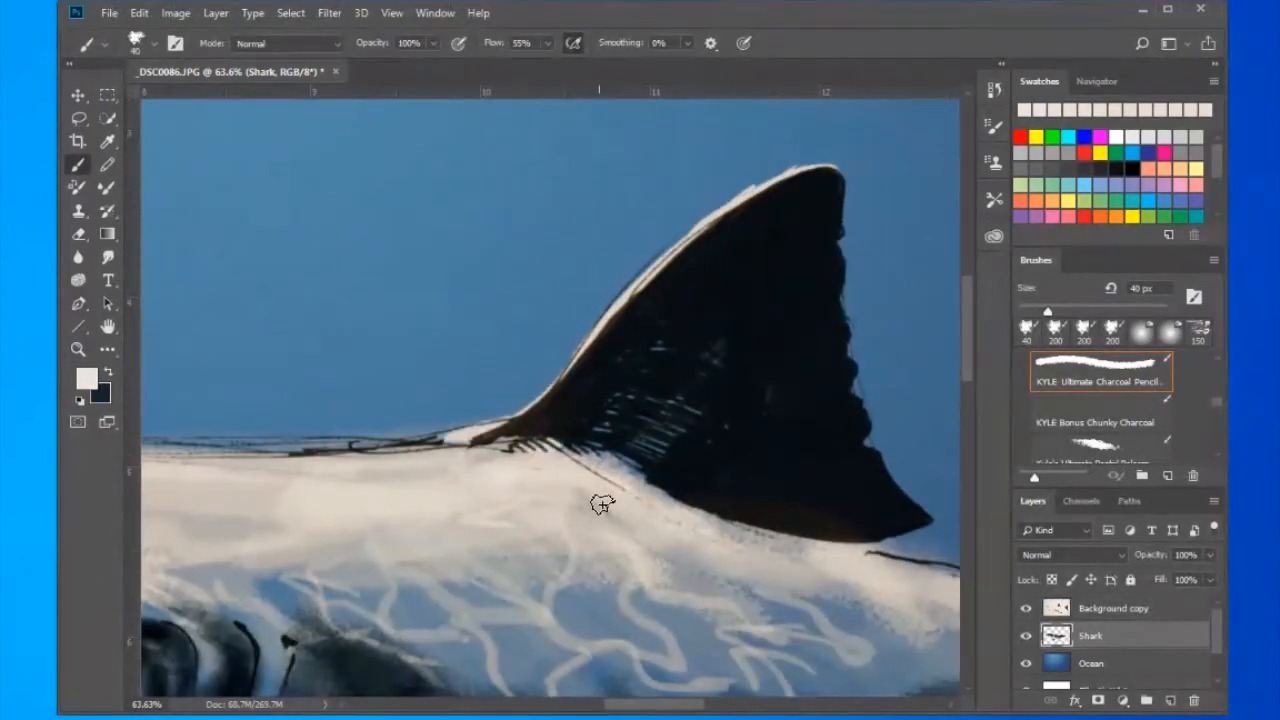
{"action": "left_click_drag", "start_coordinate": [486, 420], "coordinate": [821, 242]}
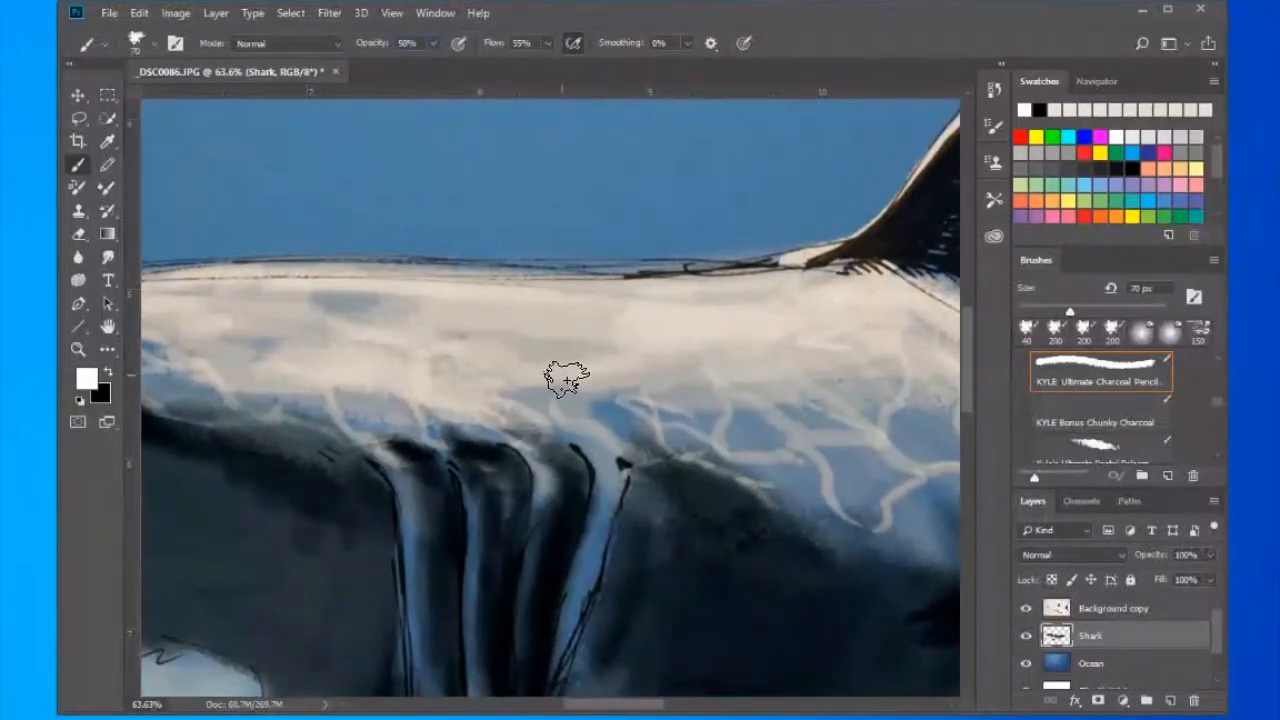
- Paint white highlights on the back above the gill slits at 50% opacity
{"action": "key", "text": "bracketright"}
{"action": "key", "text": "bracketright"}
{"action": "mouse_move", "coordinate": [357, 343]}
{"action": "left_mouse_down"}
{"action": "mouse_move", "coordinate": [566, 400]}
{"action": "mouse_move", "coordinate": [223, 320]}
{"action": "mouse_move", "coordinate": [463, 388]}
{"action": "left_mouse_up"}
{"action": "left_click_drag", "start_coordinate": [229, 326], "coordinate": [469, 425]}
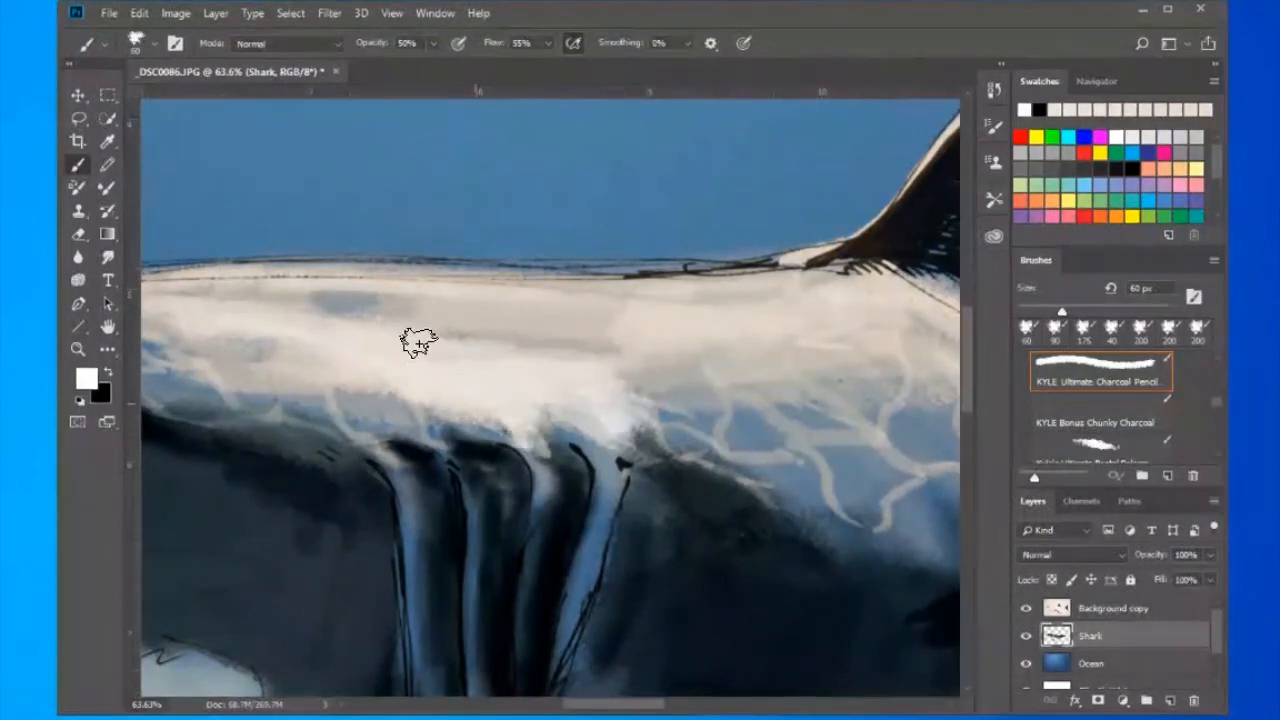
{"action": "left_click_drag", "start_coordinate": [473, 255], "coordinate": [628, 295]}
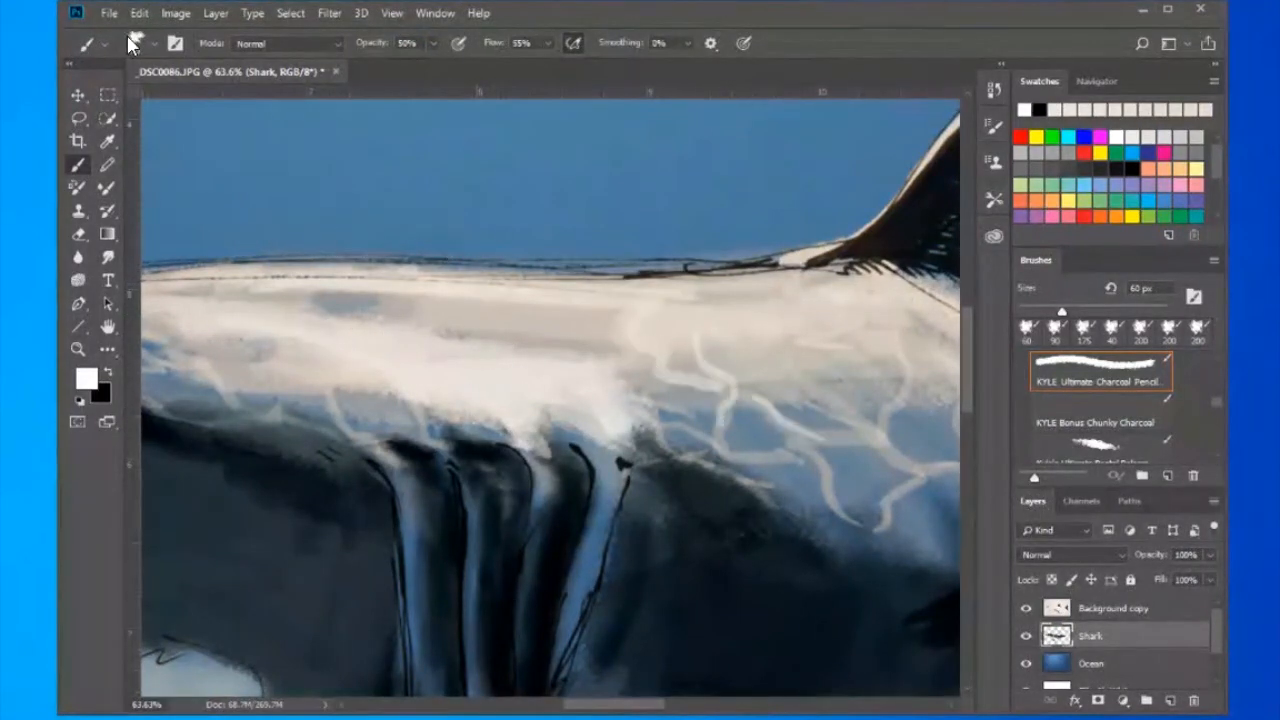
- Switch to the Soft Round brush at 60 px and draw white rippling light lines on the back behind the gills
{"action": "left_click", "coordinate": [133, 43]}
{"action": "left_click", "coordinate": [93, 240]}
{"action": "left_click", "coordinate": [93, 214]}
{"action": "left_click", "coordinate": [180, 248]}
{"action": "left_click_drag", "start_coordinate": [697, 348], "coordinate": [734, 414]}
{"action": "left_click_drag", "start_coordinate": [750, 395], "coordinate": [830, 456]}
{"action": "mouse_move", "coordinate": [603, 341]}
{"action": "left_mouse_down"}
{"action": "mouse_move", "coordinate": [389, 203]}
{"action": "mouse_move", "coordinate": [548, 239]}
{"action": "left_mouse_up"}
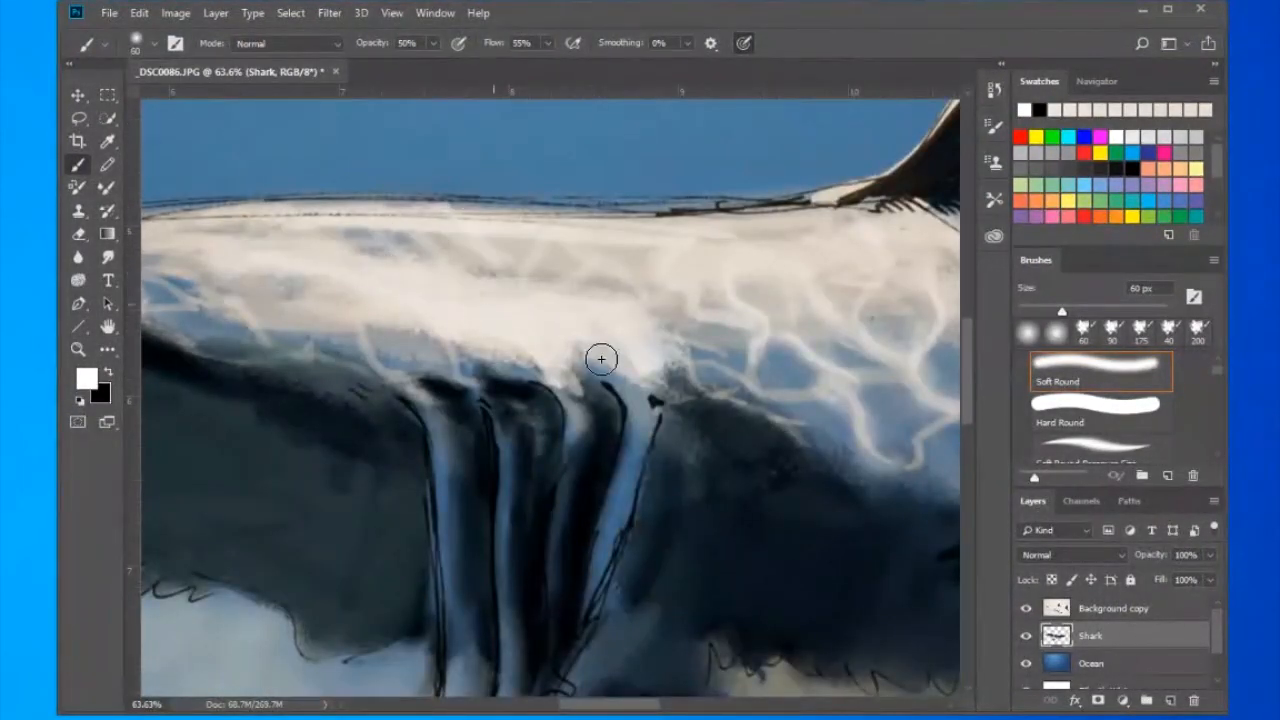
- Continue the soft white light ripples along the back from the gills past the dorsal fin towards the tail
{"action": "left_click_drag", "start_coordinate": [601, 359], "coordinate": [214, 299]}
{"action": "left_click_drag", "start_coordinate": [855, 340], "coordinate": [440, 238]}
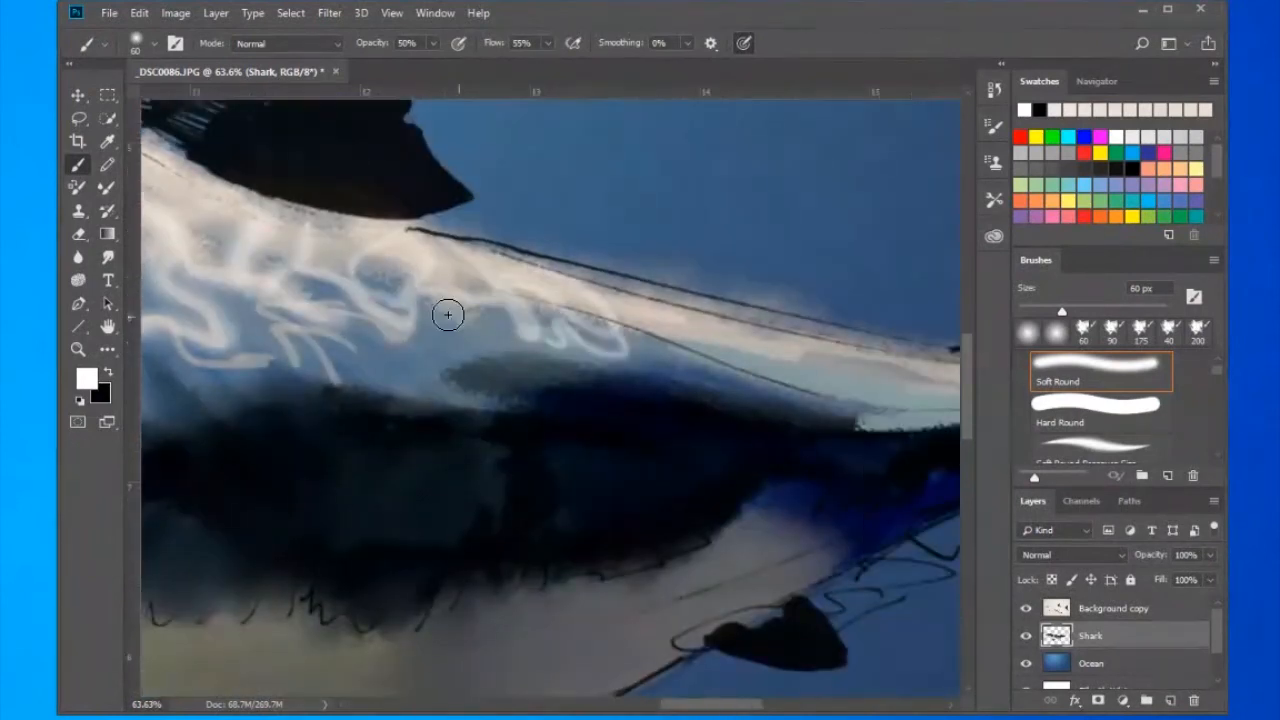
{"action": "left_click_drag", "start_coordinate": [754, 366], "coordinate": [425, 330]}
{"action": "key", "text": "ctrl+0"}
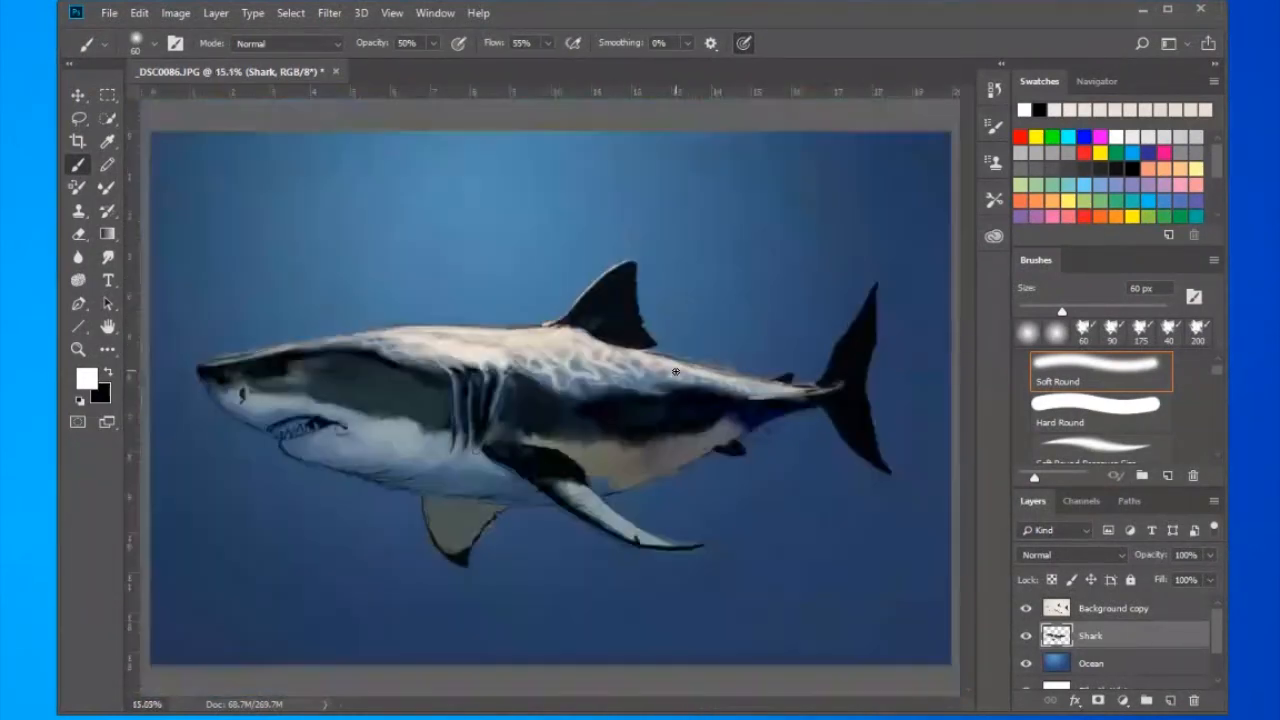
- Enlarge the soft brush to 200 px, lower its opacity to 21% and choose a light cyan foreground colour
{"action": "left_click_drag", "start_coordinate": [515, 362], "coordinate": [677, 440]}
{"action": "key", "text": "bracketright"}
{"action": "key", "text": "bracketright"}
{"action": "key", "text": "bracketright"}
{"action": "key", "text": "bracketright"}
{"action": "key", "text": "bracketright"}
{"action": "key", "text": "bracketright"}
{"action": "key", "text": "bracketright"}
{"action": "left_click_drag", "start_coordinate": [406, 67], "coordinate": [411, 67]}
{"action": "left_click_drag", "start_coordinate": [660, 396], "coordinate": [849, 414]}
{"action": "left_click", "coordinate": [87, 378]}
{"action": "left_click", "coordinate": [806, 279]}
{"action": "left_click", "coordinate": [622, 188]}
{"action": "left_click", "coordinate": [949, 155]}
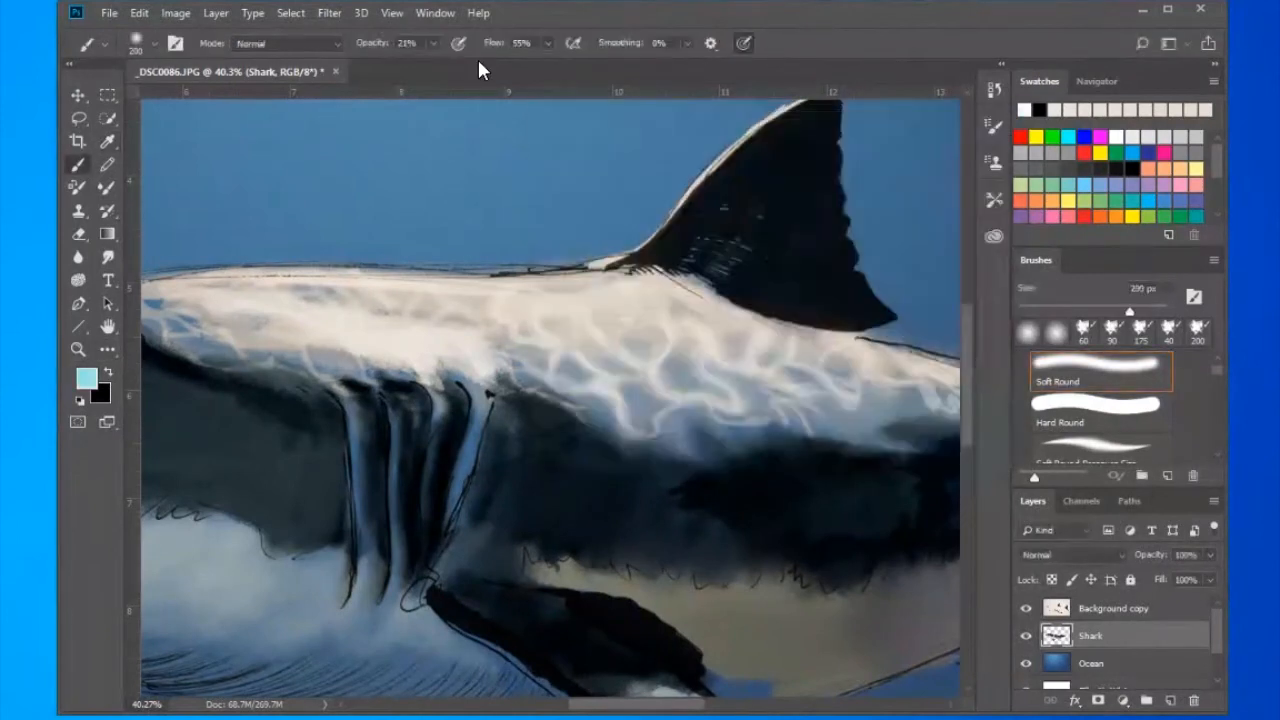
- In Overlay mode, tint the upper flank, back and top of the head with faint light cyan strokes
{"action": "left_click", "coordinate": [287, 43]}
{"action": "left_click", "coordinate": [260, 285]}
{"action": "left_click_drag", "start_coordinate": [769, 406], "coordinate": [844, 394]}
{"action": "left_click_drag", "start_coordinate": [289, 300], "coordinate": [598, 303]}
{"action": "left_click_drag", "start_coordinate": [930, 470], "coordinate": [243, 325]}
{"action": "mouse_move", "coordinate": [305, 324]}
{"action": "left_mouse_down"}
{"action": "mouse_move", "coordinate": [705, 309]}
{"action": "mouse_move", "coordinate": [765, 292]}
{"action": "left_mouse_up"}
{"action": "left_click_drag", "start_coordinate": [280, 316], "coordinate": [676, 325]}
{"action": "left_click_drag", "start_coordinate": [265, 248], "coordinate": [951, 317]}
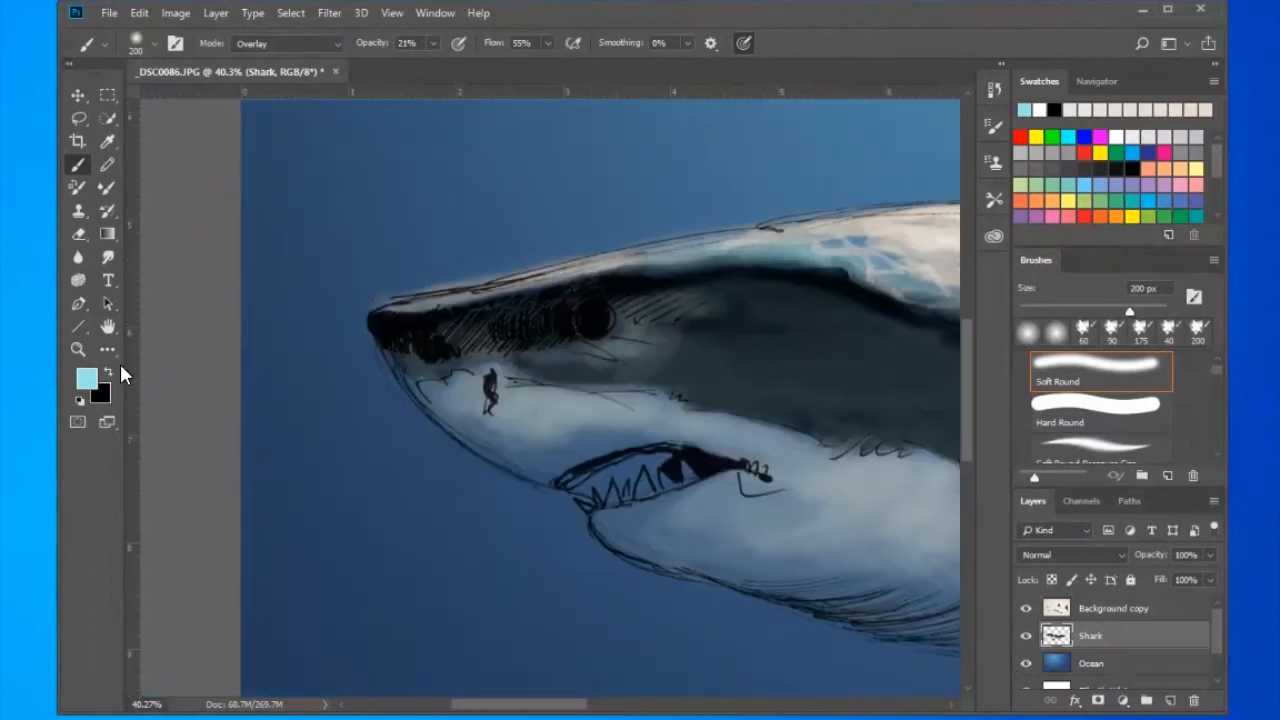
- Pick a medium blue foreground colour and change the brush's blend mode to Lighten
{"action": "left_click", "coordinate": [87, 379]}
{"action": "left_click", "coordinate": [767, 230]}
{"action": "left_click", "coordinate": [951, 155]}
{"action": "left_click_drag", "start_coordinate": [834, 369], "coordinate": [137, 308]}
{"action": "mouse_move", "coordinate": [921, 320]}
{"action": "left_mouse_down"}
{"action": "mouse_move", "coordinate": [647, 299]}
{"action": "mouse_move", "coordinate": [518, 335]}
{"action": "mouse_move", "coordinate": [945, 345]}
{"action": "left_mouse_up"}
{"action": "left_click", "coordinate": [325, 48]}
{"action": "left_click", "coordinate": [249, 209]}
- Glaze medium blue reflected light over the dark edge of the head, the gill slits and the flank
{"action": "left_click_drag", "start_coordinate": [651, 397], "coordinate": [921, 395]}
{"action": "left_click_drag", "start_coordinate": [349, 234], "coordinate": [591, 260]}
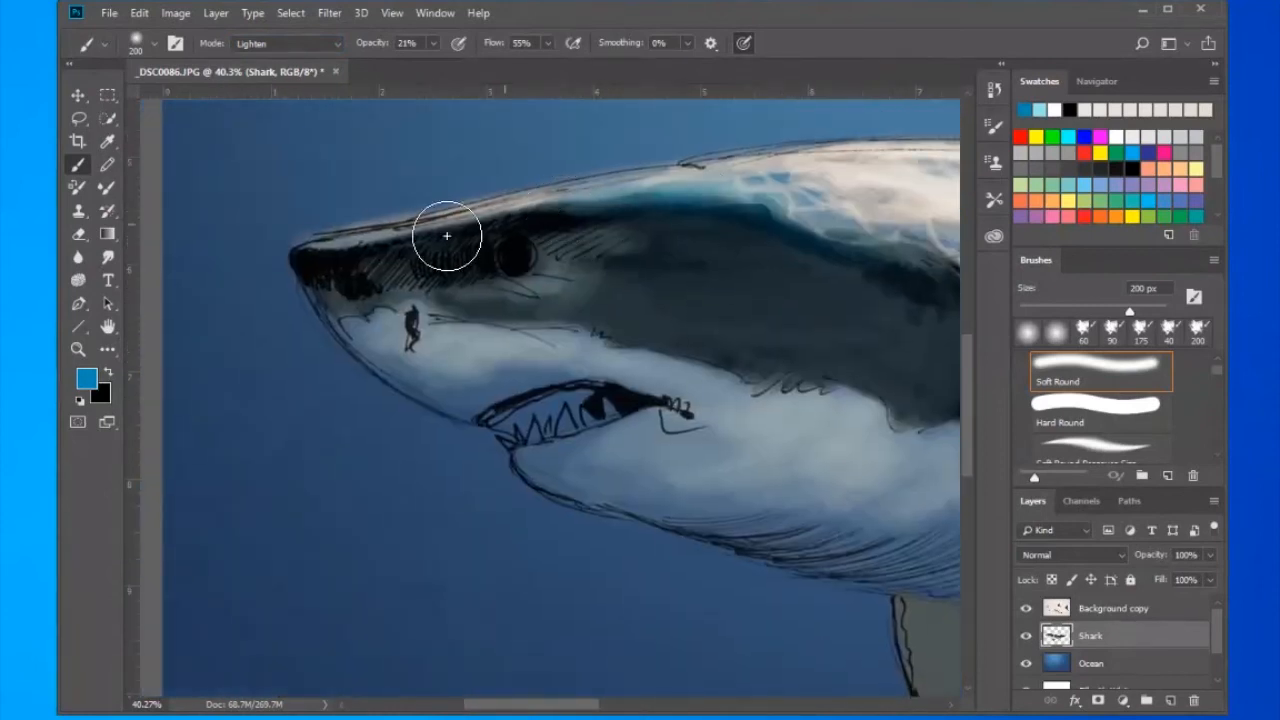
{"action": "scroll", "coordinate": [582, 260], "scroll_direction": "right", "scroll_amount": 6}
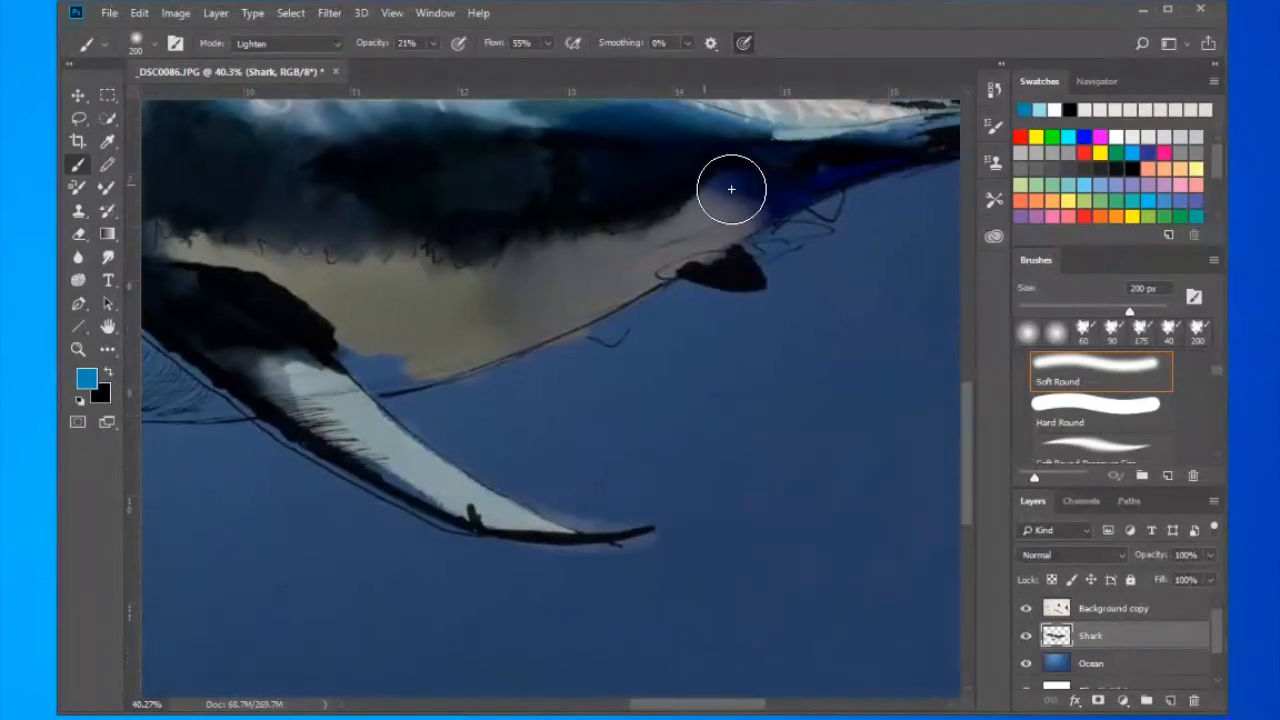
{"action": "left_click_drag", "start_coordinate": [731, 189], "coordinate": [775, 188]}
{"action": "left_click_drag", "start_coordinate": [910, 168], "coordinate": [577, 257]}
{"action": "left_click_drag", "start_coordinate": [412, 409], "coordinate": [828, 305]}
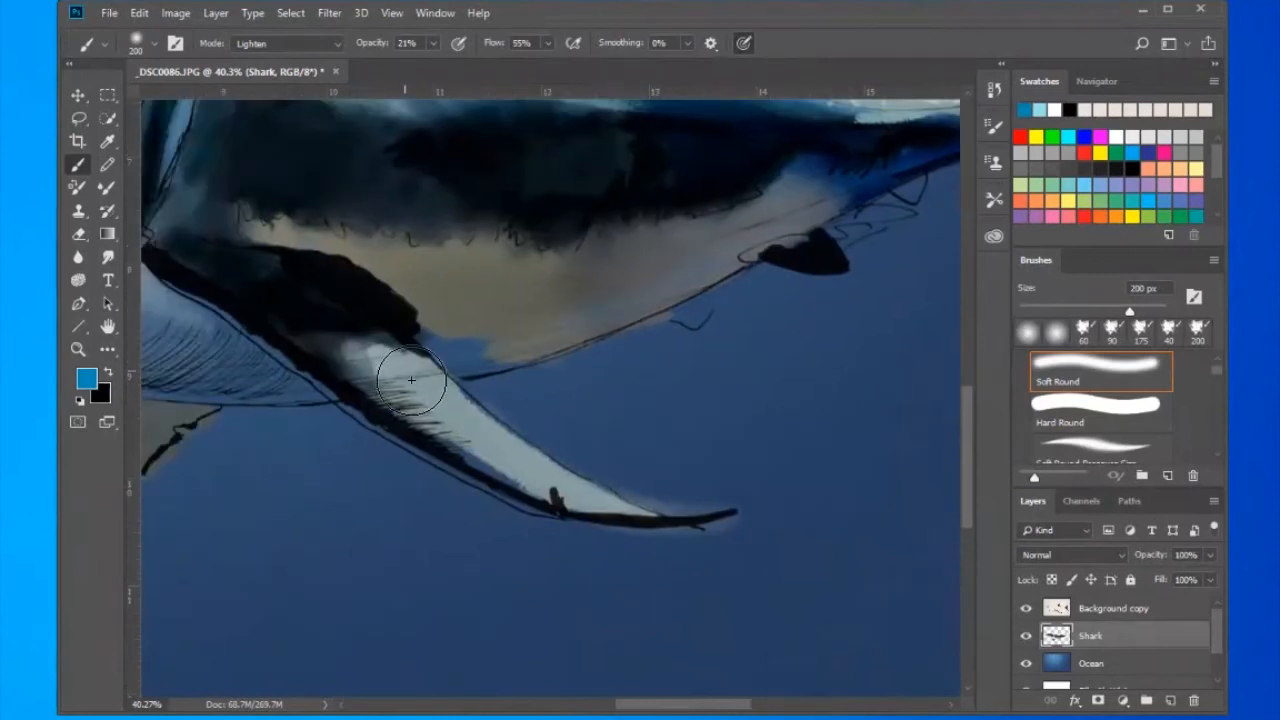
- Return the brush to Normal mode at 100% opacity and fill the blue gap in the belly behind the pectoral fin with underside grey
{"action": "left_click", "coordinate": [262, 208], "text": "alt"}
{"action": "left_click", "coordinate": [287, 43]}
{"action": "left_click", "coordinate": [262, 64]}
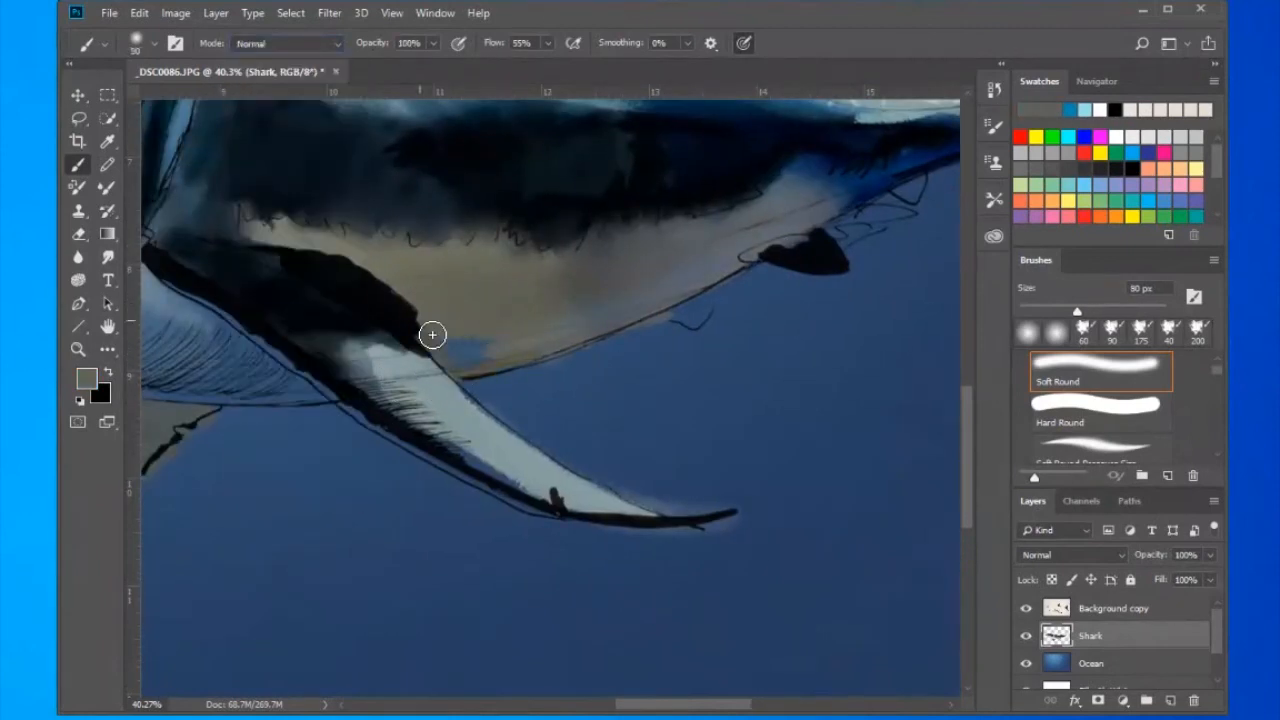
- Smudge the colour along the belly and throat with the 150 px brush at 24% strength
{"action": "left_click", "coordinate": [108, 256]}
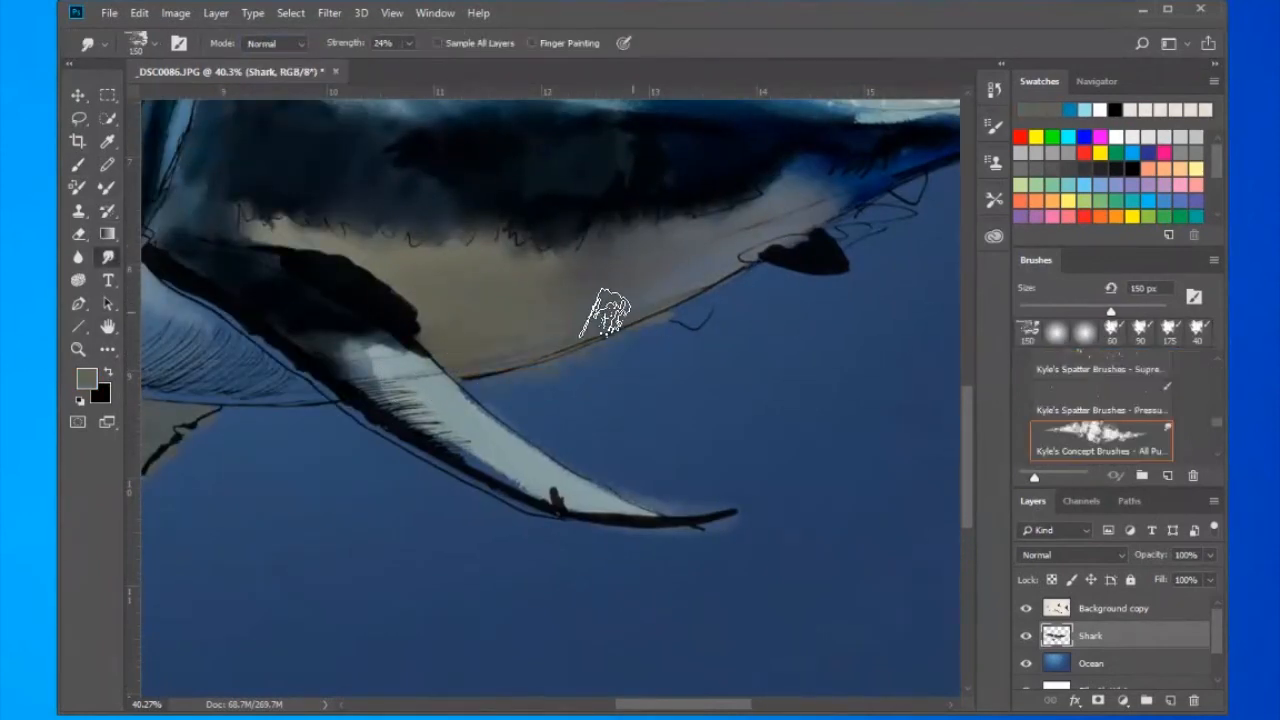
{"action": "left_click_drag", "start_coordinate": [172, 314], "coordinate": [618, 287]}
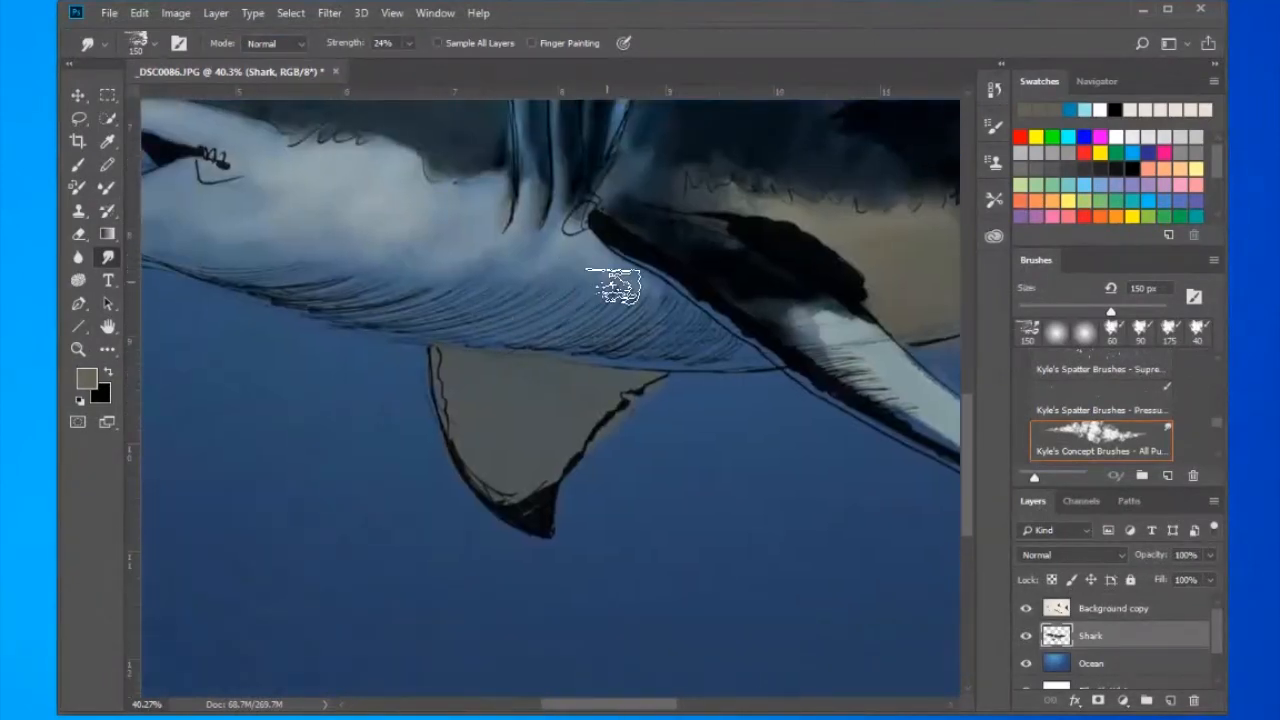
{"action": "left_click_drag", "start_coordinate": [402, 300], "coordinate": [671, 283]}
{"action": "left_click_drag", "start_coordinate": [481, 232], "coordinate": [700, 337]}
- Using a textured 60 px brush at 50% opacity, paint pale grey-blue along the underside of the snout and jaw
{"action": "key", "text": "b"}
{"action": "left_click", "coordinate": [153, 43]}
{"action": "left_click", "coordinate": [183, 177]}
{"action": "left_click", "coordinate": [548, 200], "text": "alt"}
{"action": "left_click", "coordinate": [538, 229], "text": "alt"}
{"action": "left_click_drag", "start_coordinate": [514, 245], "coordinate": [369, 177]}
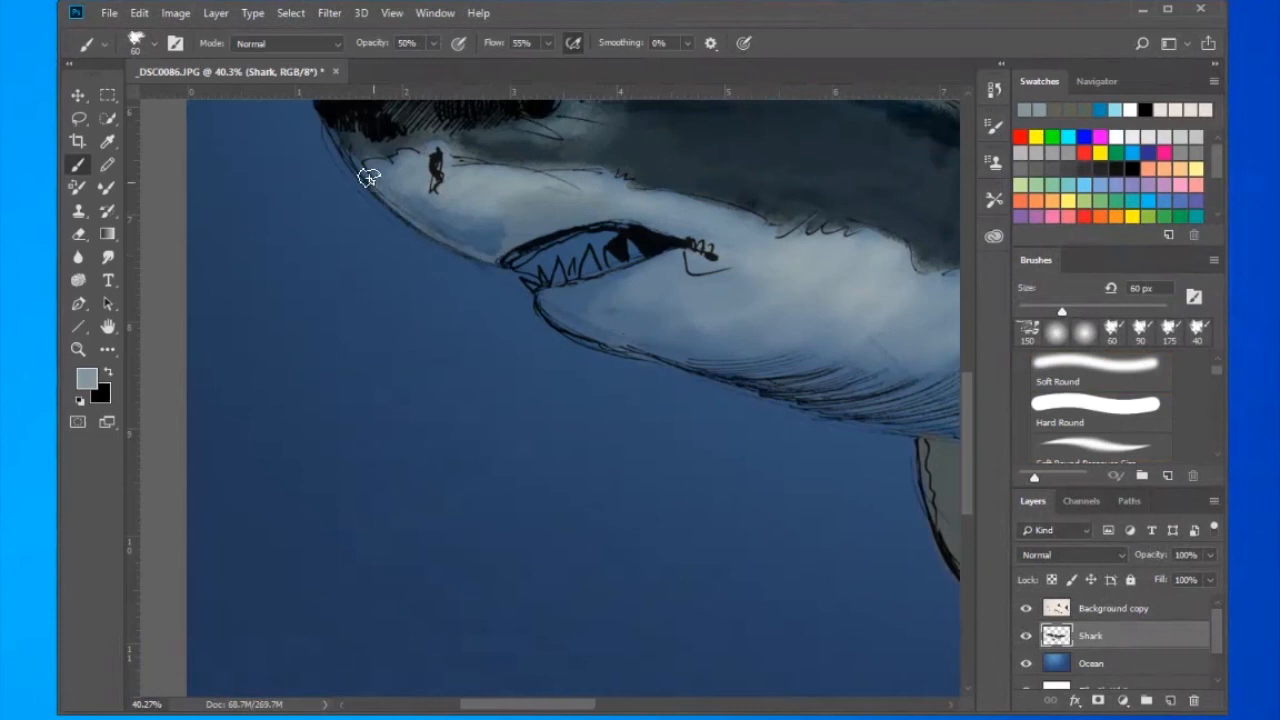
- Choose a pale tan foreground colour and paint the shark's teeth with it
{"action": "left_click", "coordinate": [87, 378]}
{"action": "left_click", "coordinate": [796, 362]}
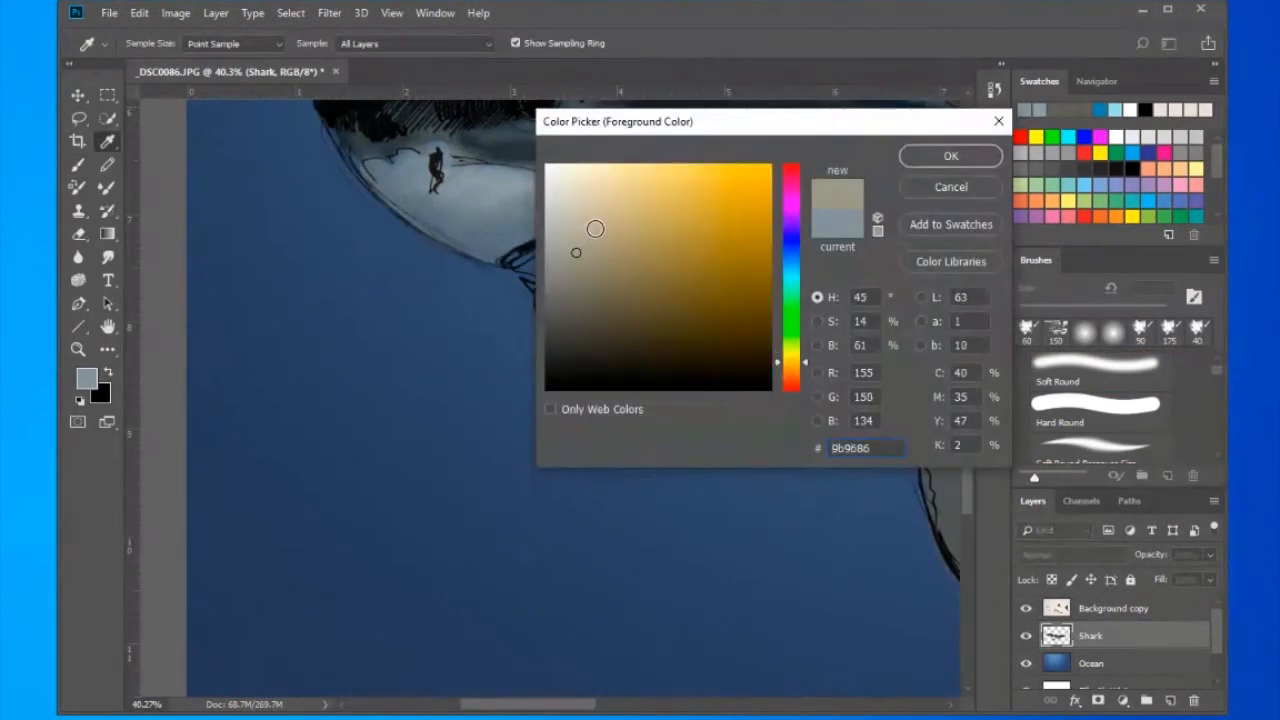
{"action": "left_click", "coordinate": [614, 199]}
{"action": "left_click", "coordinate": [951, 156]}
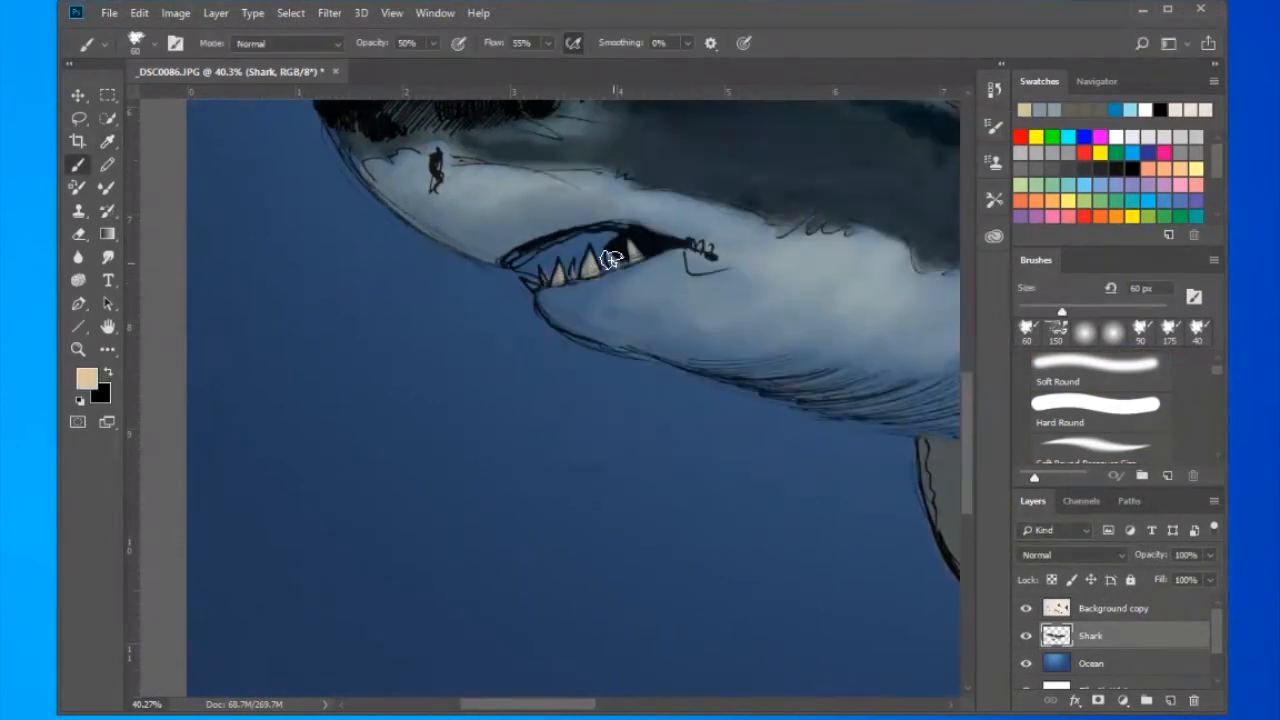
- Dab pale tan flecks along the jagged boundary between dark flank and belly above the pectoral fin
{"action": "left_click_drag", "start_coordinate": [540, 246], "coordinate": [428, 396]}
{"action": "left_click_drag", "start_coordinate": [876, 566], "coordinate": [380, 427]}
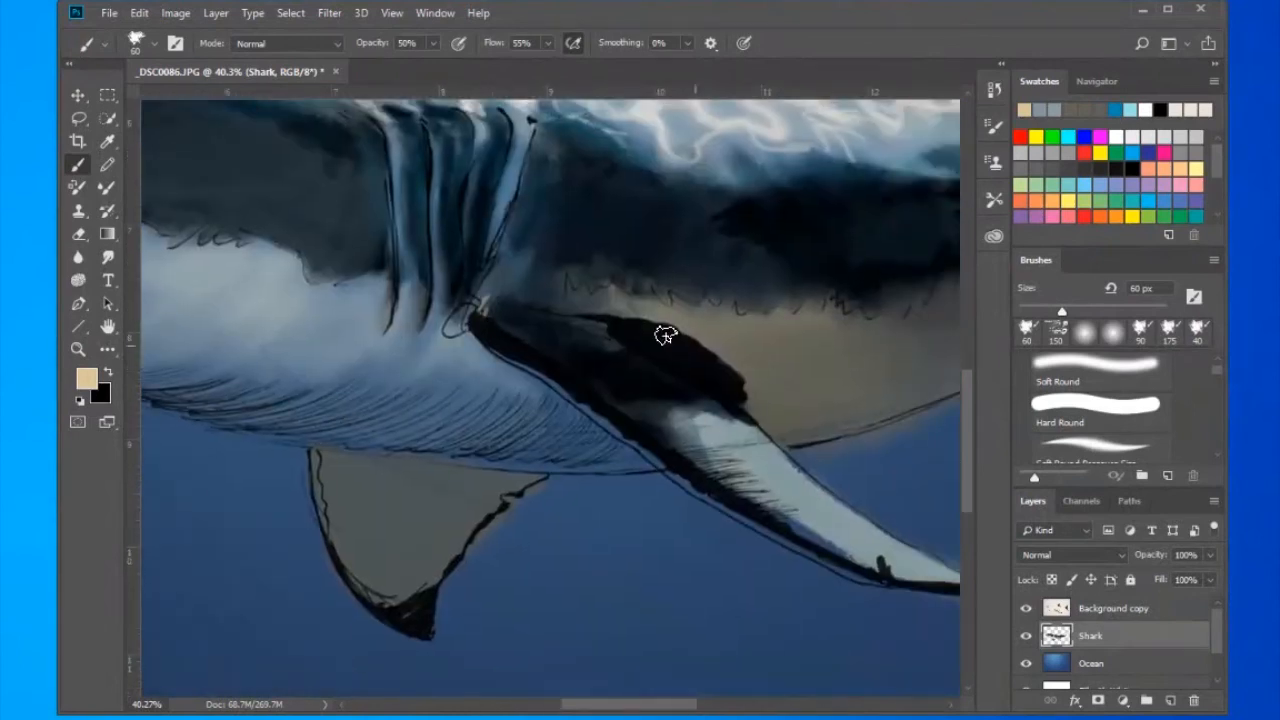
{"action": "left_click_drag", "start_coordinate": [788, 392], "coordinate": [653, 399]}
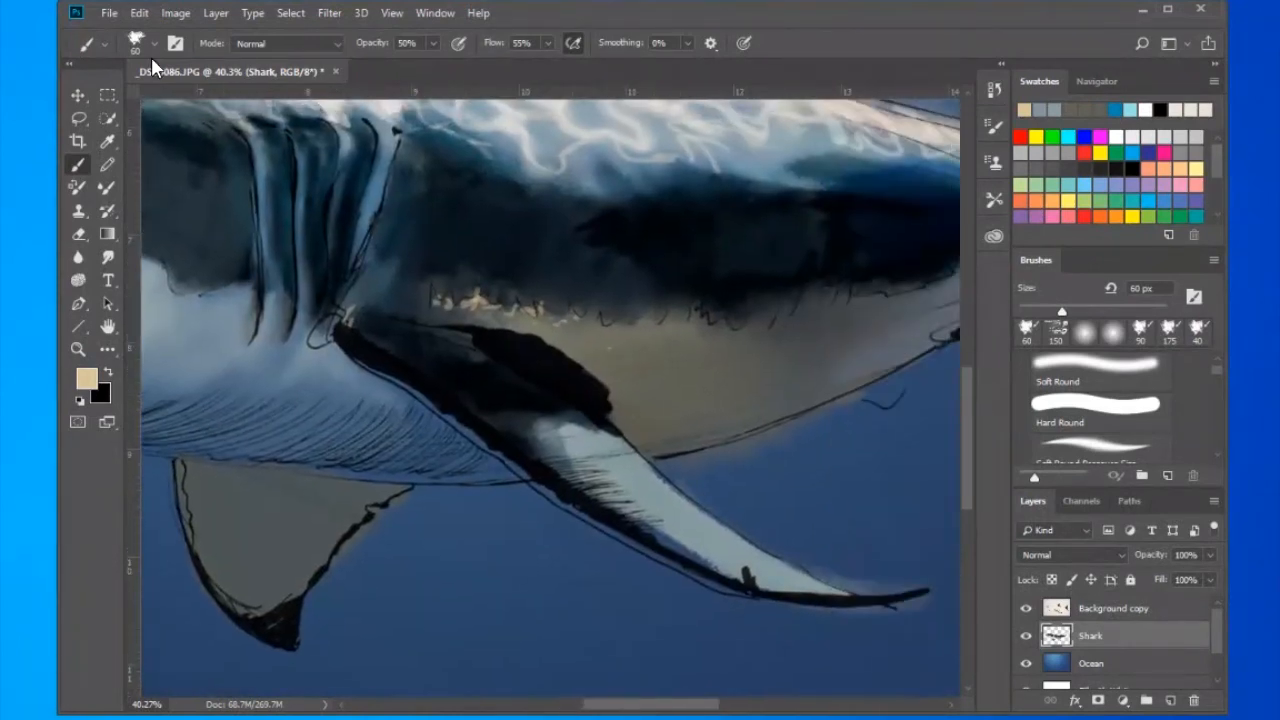
- Switch to a Kyle's Spatter brush at 284 px and scatter tan specks over the belly and rear flank
{"action": "left_click", "coordinate": [154, 44]}
{"action": "left_click_drag", "start_coordinate": [286, 252], "coordinate": [286, 278]}
{"action": "left_click", "coordinate": [94, 214]}
{"action": "left_click", "coordinate": [94, 291]}
{"action": "left_click", "coordinate": [190, 328]}
{"action": "left_click", "coordinate": [705, 380]}
{"action": "mouse_move", "coordinate": [748, 326]}
{"action": "left_mouse_down"}
{"action": "mouse_move", "coordinate": [496, 407]}
{"action": "mouse_move", "coordinate": [392, 411]}
{"action": "left_mouse_up"}
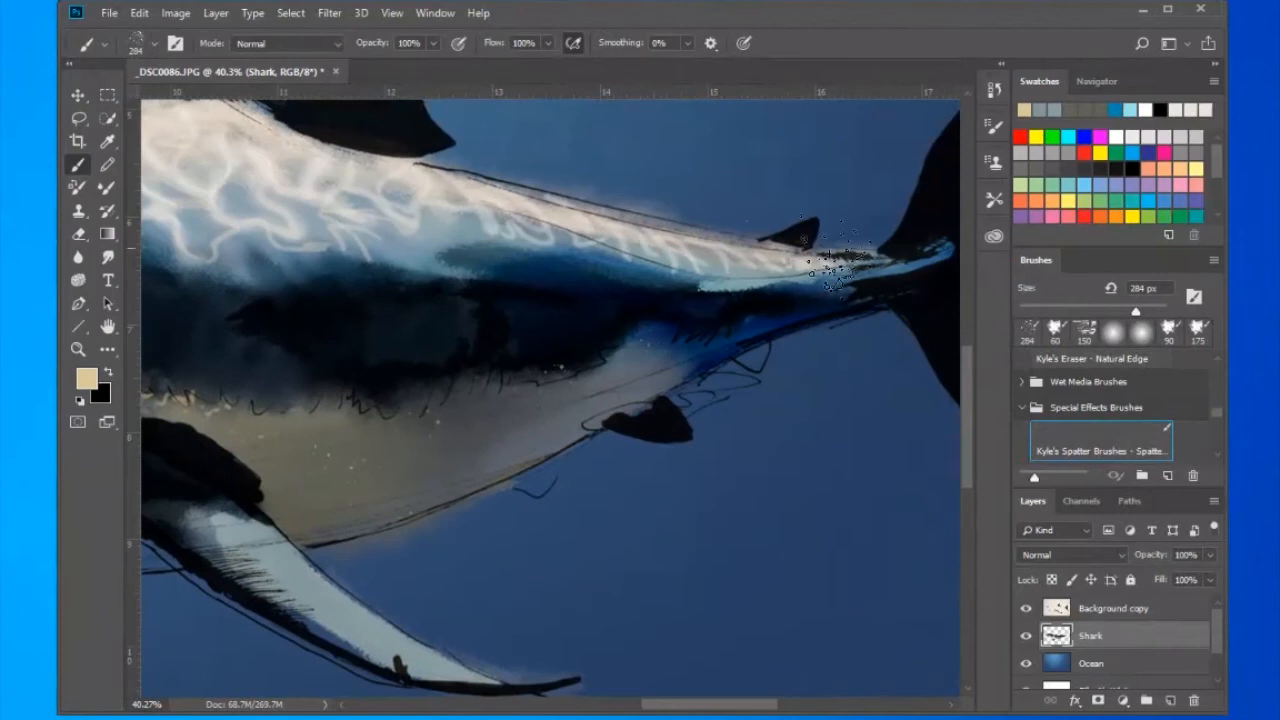
{"action": "left_click_drag", "start_coordinate": [755, 355], "coordinate": [380, 397]}
{"action": "left_click_drag", "start_coordinate": [527, 395], "coordinate": [581, 395]}
{"action": "key", "text": "ctrl+0"}
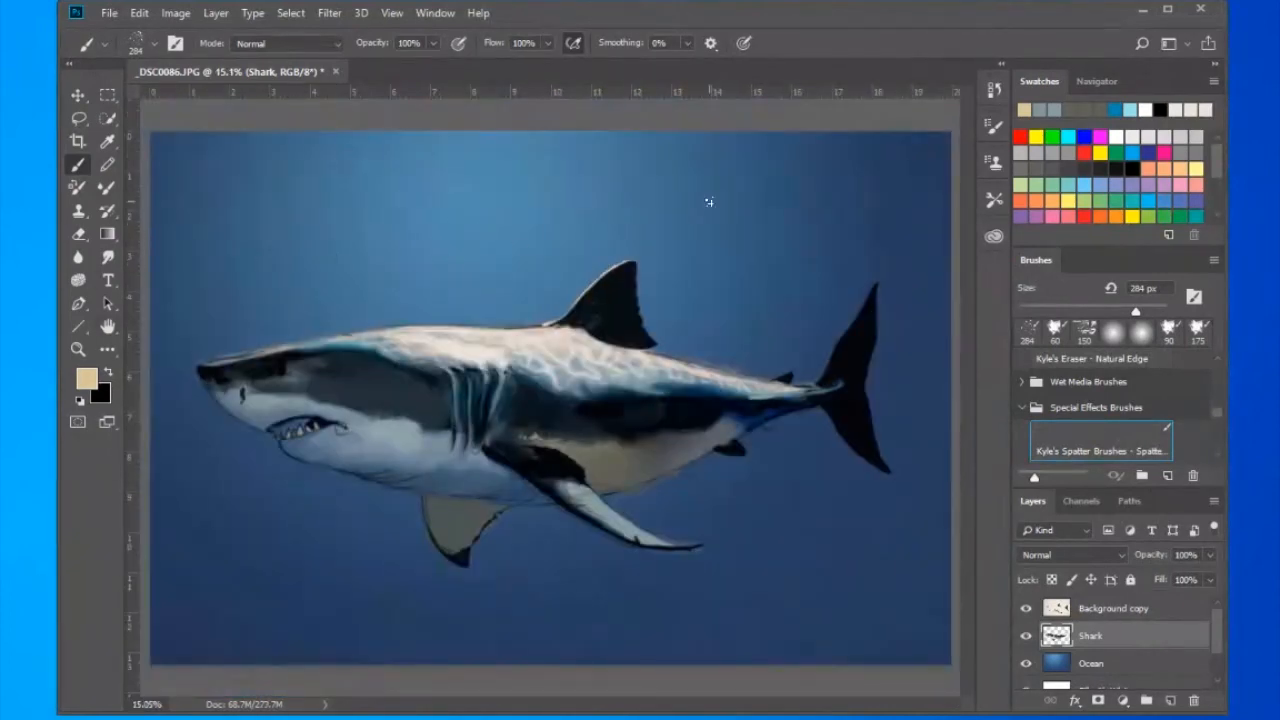
- Enlarge the spatter brush to 800 px and scatter floating tan specks in the water around the shark
{"action": "key", "text": "bracketright"}
{"action": "key", "text": "bracketright"}
{"action": "key", "text": "bracketright"}
{"action": "key", "text": "bracketright"}
{"action": "key", "text": "bracketright"}
{"action": "key", "text": "bracketright"}
{"action": "left_click", "coordinate": [697, 261]}
{"action": "left_click", "coordinate": [750, 300]}
{"action": "left_click", "coordinate": [827, 543]}
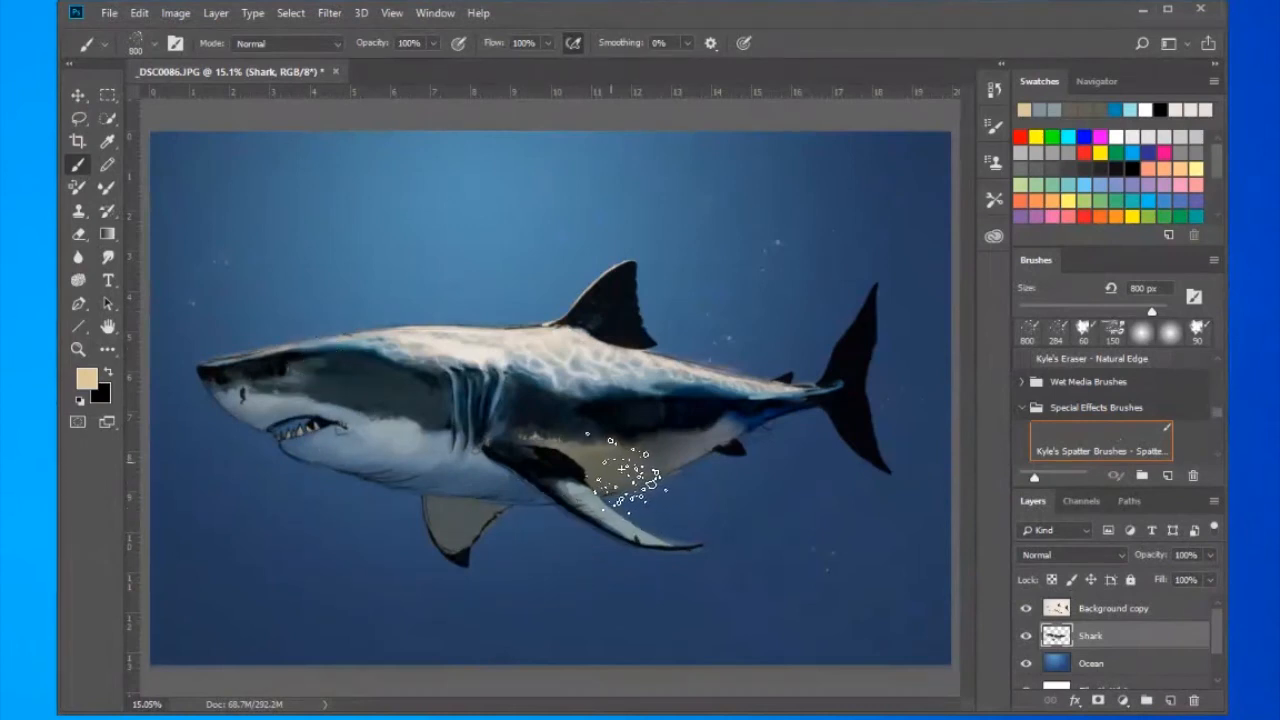
- Erase the Shark layer's stray colour outside the pectoral fin and belly outlines with a 70 px eraser
{"action": "scroll", "coordinate": [627, 470], "scroll_direction": "up", "scroll_amount": 5}
{"action": "key", "text": "e"}
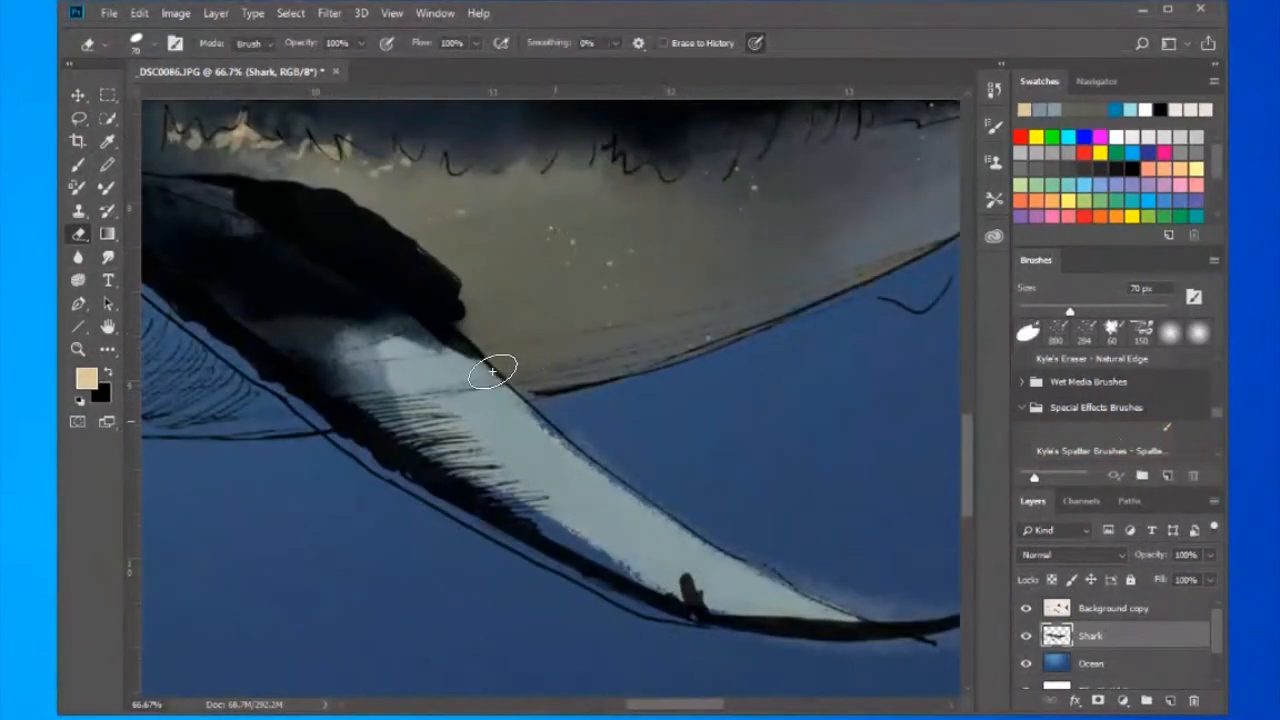
{"action": "left_click_drag", "start_coordinate": [798, 582], "coordinate": [850, 592]}
{"action": "left_click_drag", "start_coordinate": [827, 544], "coordinate": [577, 477]}
{"action": "left_click_drag", "start_coordinate": [645, 533], "coordinate": [688, 539]}
{"action": "left_click_drag", "start_coordinate": [724, 566], "coordinate": [650, 568]}
{"action": "left_click_drag", "start_coordinate": [503, 568], "coordinate": [640, 570]}
{"action": "mouse_move", "coordinate": [718, 338]}
{"action": "left_mouse_down"}
{"action": "mouse_move", "coordinate": [594, 503]}
{"action": "mouse_move", "coordinate": [525, 541]}
{"action": "left_mouse_up"}
- Set up the Kyle's Concept Brushes foliage mixer brush and sample the grey of the shark's underside
{"action": "key", "text": "b"}
{"action": "left_click", "coordinate": [152, 43]}
{"action": "left_click", "coordinate": [230, 567]}
{"action": "left_click", "coordinate": [471, 430]}
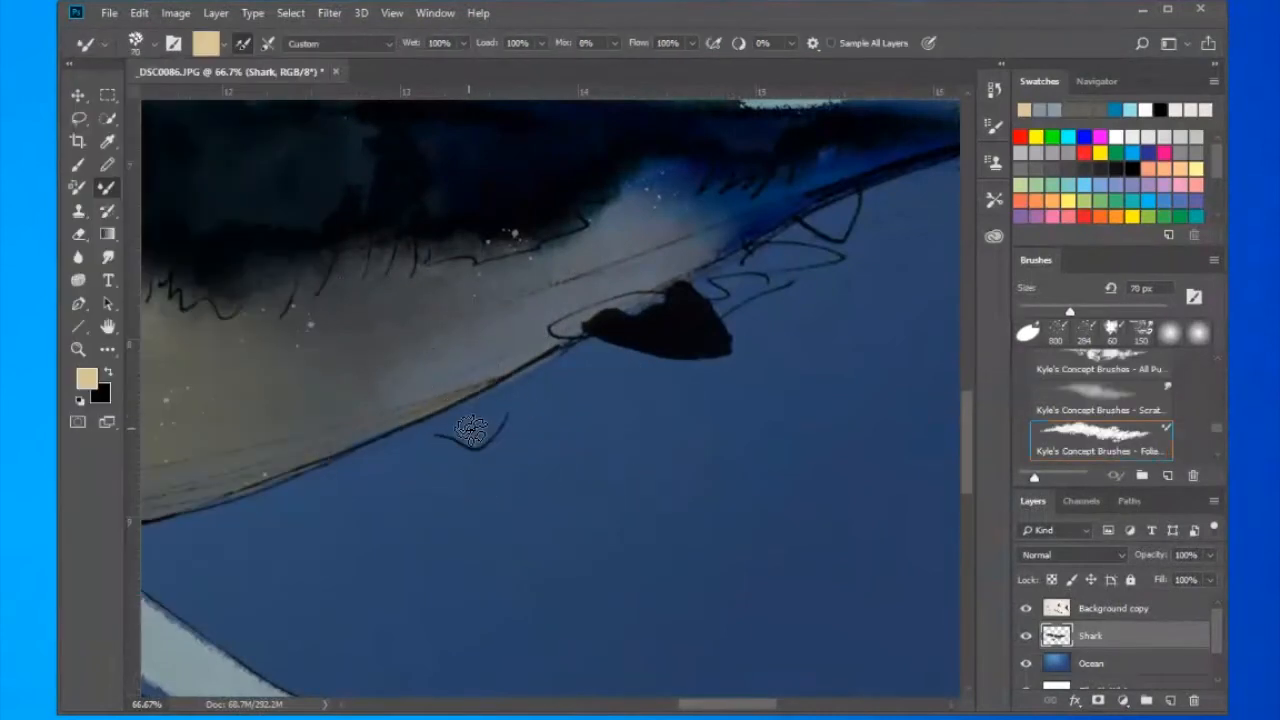
{"action": "left_click", "coordinate": [466, 270], "text": "alt"}
{"action": "left_click", "coordinate": [78, 165]}
{"action": "left_click", "coordinate": [152, 43]}
{"action": "left_click", "coordinate": [230, 567]}
- Fill the small sketched fin shapes beneath the rear belly and tail stem with underside grey at 100 px
{"action": "left_click", "coordinate": [457, 371]}
{"action": "left_click", "coordinate": [381, 306], "text": "alt"}
{"action": "left_click_drag", "start_coordinate": [452, 423], "coordinate": [508, 391]}
{"action": "left_click_drag", "start_coordinate": [682, 208], "coordinate": [451, 262]}
{"action": "left_click", "coordinate": [428, 290], "text": "alt"}
{"action": "left_click_drag", "start_coordinate": [590, 270], "coordinate": [628, 274]}
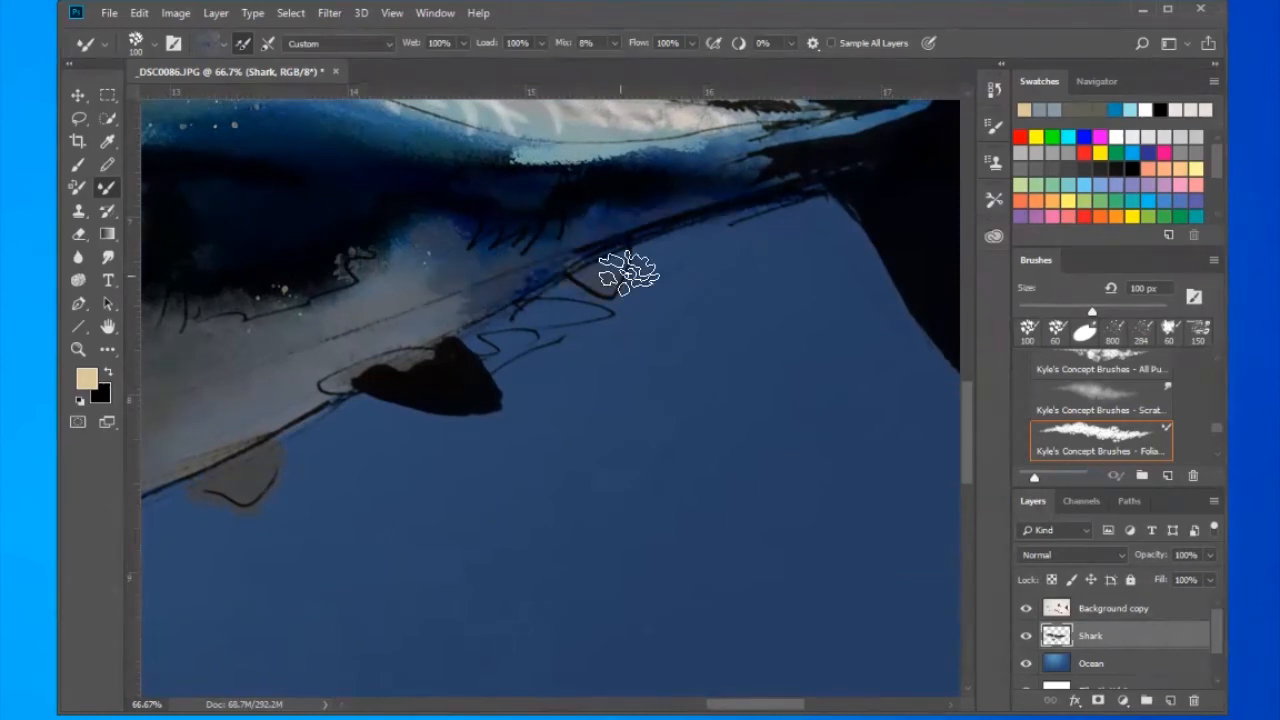
- Clone out the scribbled lines below the tail stem on the Background copy layer and erase the stray grey on the Shark layer
{"action": "left_click", "coordinate": [1113, 608]}
{"action": "key", "text": "s"}
{"action": "left_click", "coordinate": [656, 360], "text": "alt"}
{"action": "mouse_move", "coordinate": [624, 323]}
{"action": "left_mouse_down"}
{"action": "mouse_move", "coordinate": [503, 369]}
{"action": "mouse_move", "coordinate": [550, 313]}
{"action": "mouse_move", "coordinate": [687, 289]}
{"action": "mouse_move", "coordinate": [653, 283]}
{"action": "mouse_move", "coordinate": [648, 251]}
{"action": "left_mouse_up"}
{"action": "left_click", "coordinate": [600, 304]}
{"action": "left_click", "coordinate": [611, 377]}
{"action": "left_click", "coordinate": [1092, 636]}
{"action": "key", "text": "e"}
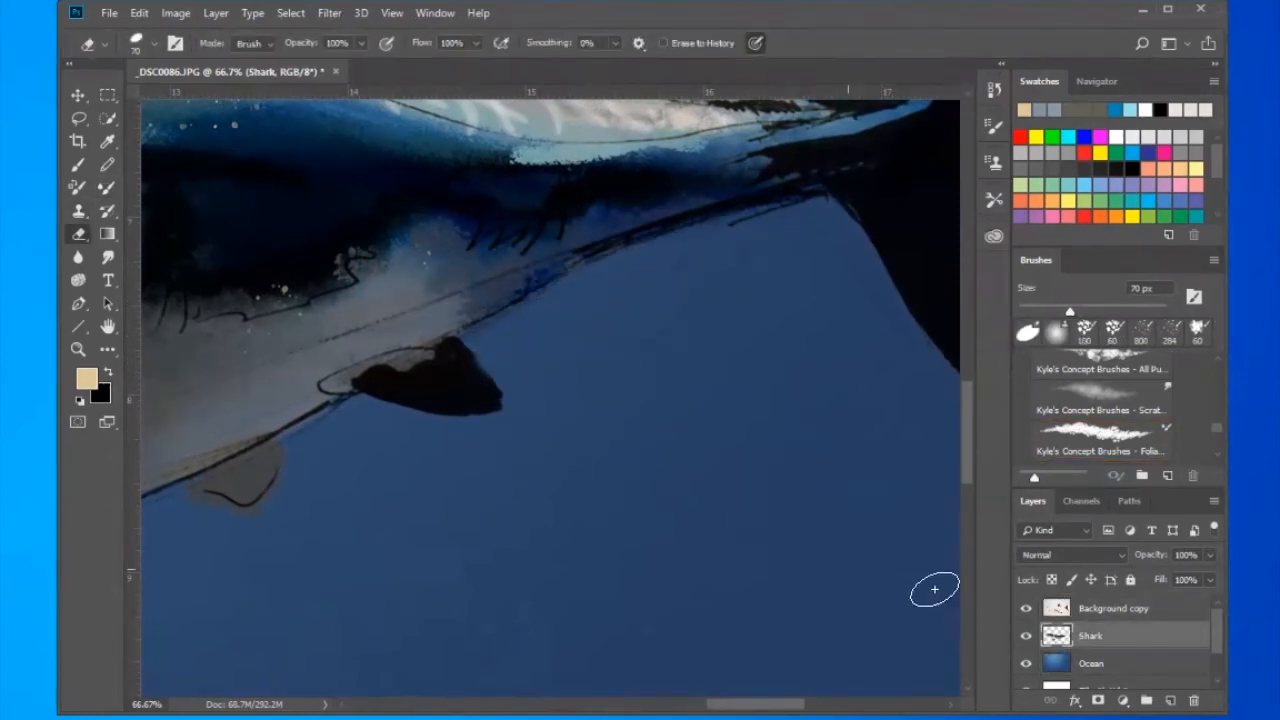
- Select the Background copy layer, undo the test erasures and set up a 70 px eraser at 39% opacity
{"action": "left_click", "coordinate": [1113, 608]}
{"action": "left_click_drag", "start_coordinate": [466, 347], "coordinate": [482, 392]}
{"action": "key", "text": "ctrl+z"}
{"action": "left_click_drag", "start_coordinate": [439, 445], "coordinate": [900, 560]}
{"action": "left_click_drag", "start_coordinate": [697, 360], "coordinate": [873, 464]}
{"action": "left_click_drag", "start_coordinate": [694, 221], "coordinate": [785, 300]}
{"action": "key", "text": "ctrl+z"}
{"action": "right_click", "coordinate": [520, 277]}
{"action": "left_click", "coordinate": [664, 236]}
{"action": "left_click", "coordinate": [831, 271]}
- Erase the Background copy layer's line art over the back and dorsal fin in soft strokes to brighten the ripples
{"action": "left_click_drag", "start_coordinate": [702, 222], "coordinate": [806, 309]}
{"action": "left_click_drag", "start_coordinate": [781, 207], "coordinate": [763, 266]}
{"action": "left_click_drag", "start_coordinate": [614, 260], "coordinate": [656, 300]}
{"action": "left_click_drag", "start_coordinate": [480, 338], "coordinate": [441, 293]}
{"action": "mouse_move", "coordinate": [423, 268]}
{"action": "left_mouse_down"}
{"action": "mouse_move", "coordinate": [451, 211]}
{"action": "mouse_move", "coordinate": [497, 224]}
{"action": "left_mouse_up"}
{"action": "left_click_drag", "start_coordinate": [507, 235], "coordinate": [570, 258]}
{"action": "left_click_drag", "start_coordinate": [423, 317], "coordinate": [681, 344]}
{"action": "left_click_drag", "start_coordinate": [497, 222], "coordinate": [548, 273]}
{"action": "left_click_drag", "start_coordinate": [582, 283], "coordinate": [580, 224]}
{"action": "left_click_drag", "start_coordinate": [700, 232], "coordinate": [607, 371]}
{"action": "left_click_drag", "start_coordinate": [657, 308], "coordinate": [766, 372]}
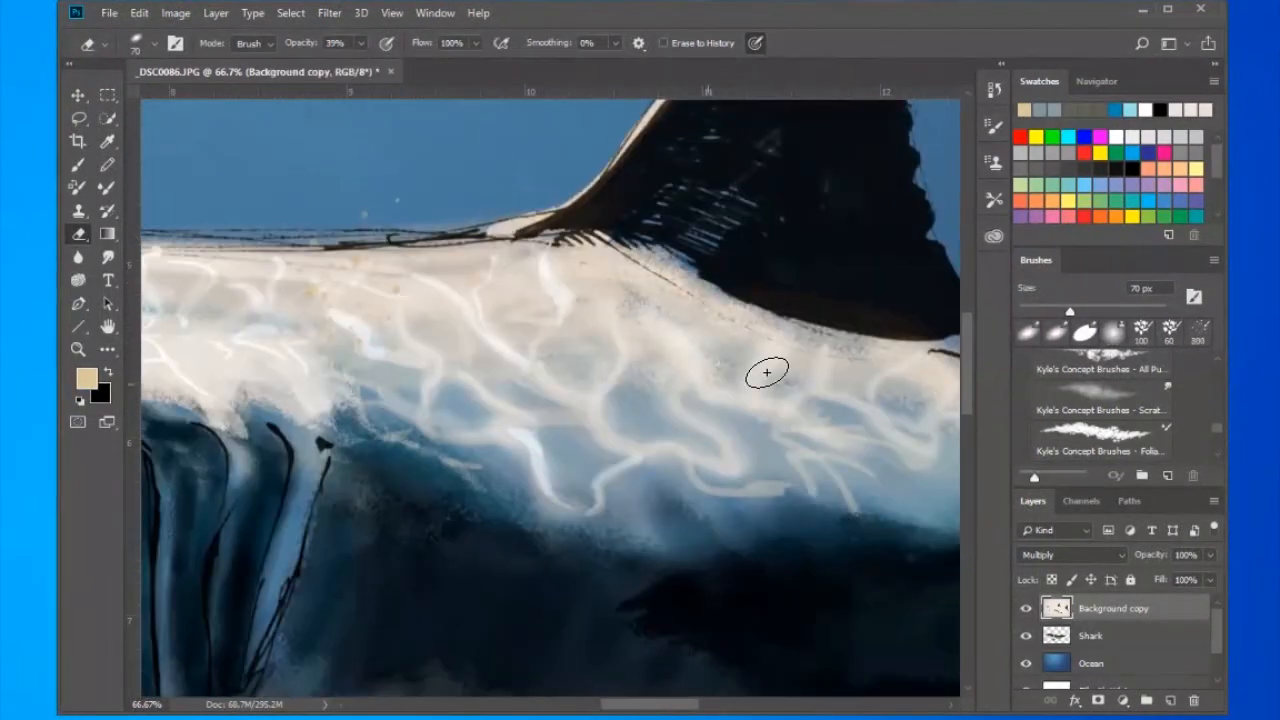
- Lightly erase the line art over the front of the back, the head and the eye
{"action": "left_click_drag", "start_coordinate": [408, 380], "coordinate": [638, 383]}
{"action": "left_click_drag", "start_coordinate": [351, 330], "coordinate": [598, 297]}
{"action": "left_click_drag", "start_coordinate": [240, 290], "coordinate": [803, 303]}
{"action": "left_click_drag", "start_coordinate": [629, 461], "coordinate": [640, 388]}
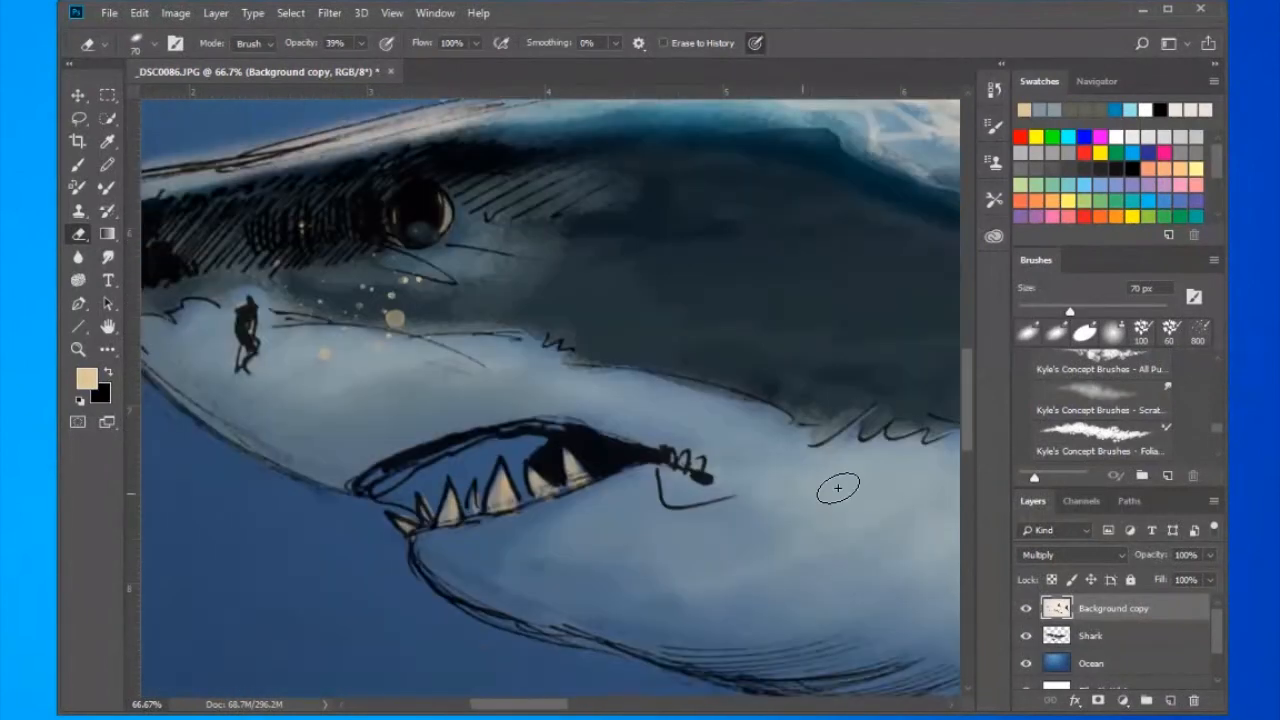
{"action": "left_click_drag", "start_coordinate": [837, 488], "coordinate": [188, 561]}
- Soften the line art along the tail stem and the flank's lower boundary with the 39% eraser
{"action": "left_click_drag", "start_coordinate": [892, 130], "coordinate": [362, 217]}
{"action": "left_click_drag", "start_coordinate": [536, 208], "coordinate": [678, 264]}
{"action": "left_click_drag", "start_coordinate": [820, 356], "coordinate": [264, 291]}
{"action": "left_click_drag", "start_coordinate": [865, 375], "coordinate": [408, 330]}
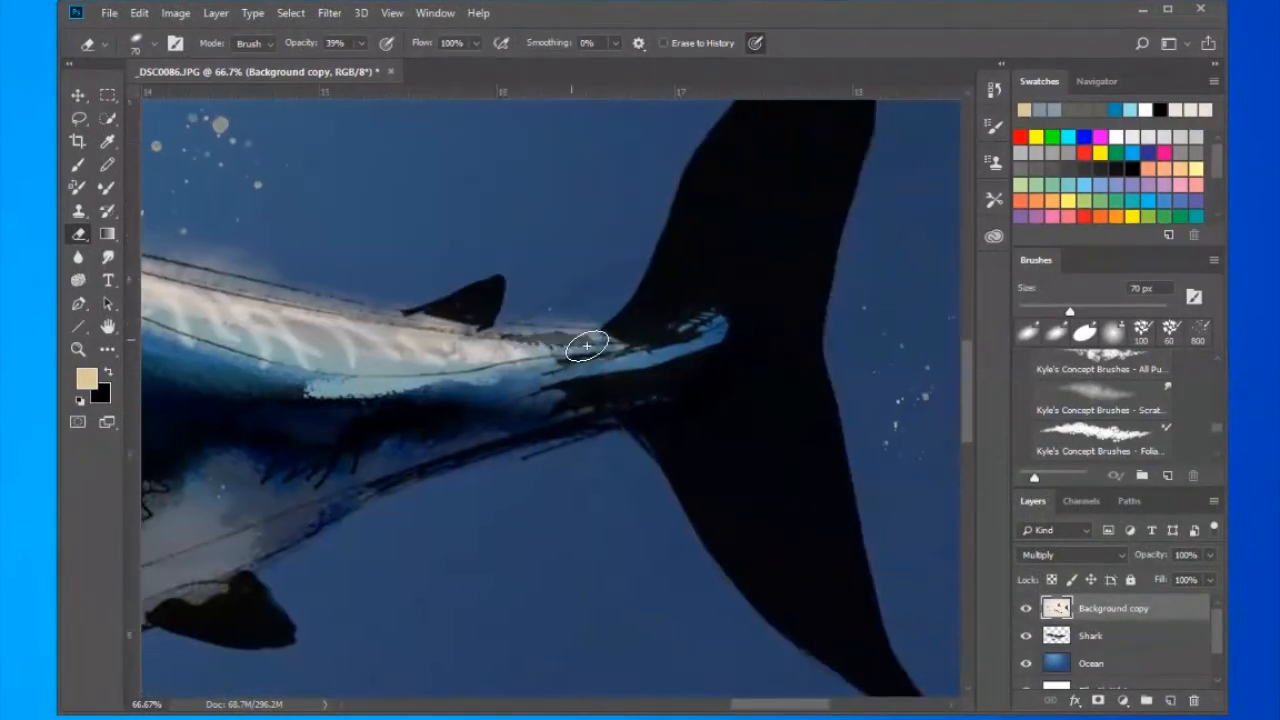
{"action": "left_click_drag", "start_coordinate": [460, 449], "coordinate": [746, 429]}
{"action": "left_click_drag", "start_coordinate": [565, 523], "coordinate": [749, 438]}
{"action": "left_click_drag", "start_coordinate": [417, 468], "coordinate": [752, 391]}
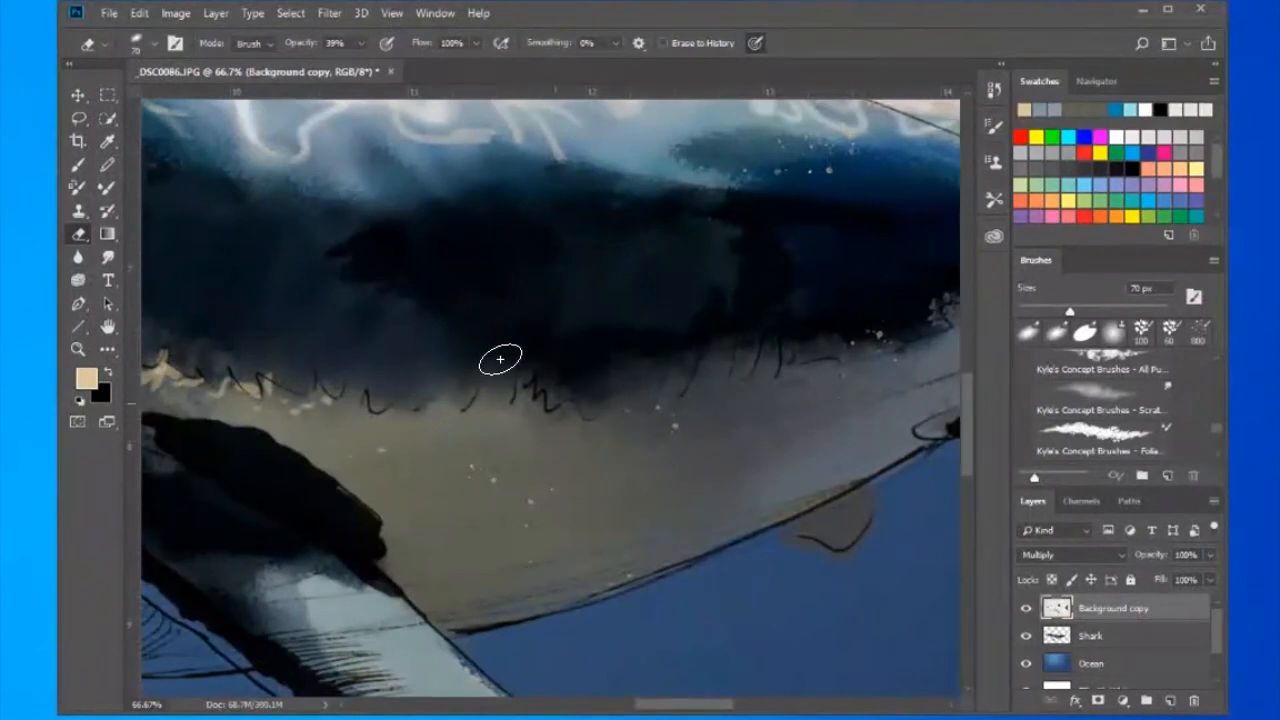
{"action": "left_click_drag", "start_coordinate": [400, 350], "coordinate": [734, 360]}
{"action": "left_click_drag", "start_coordinate": [676, 299], "coordinate": [418, 199]}
- Blur the tan flecks and specks on the Shark layer's flank and belly using a 90 px Blur tool at 100% strength
{"action": "left_click", "coordinate": [1091, 636]}
{"action": "left_click", "coordinate": [78, 257]}
{"action": "key", "text": "bracketright"}
{"action": "key", "text": "bracketright"}
{"action": "key", "text": "bracketright"}
{"action": "key", "text": "bracketright"}
{"action": "key", "text": "bracketright"}
{"action": "key", "text": "bracketright"}
{"action": "key", "text": "bracketright"}
{"action": "key", "text": "bracketright"}
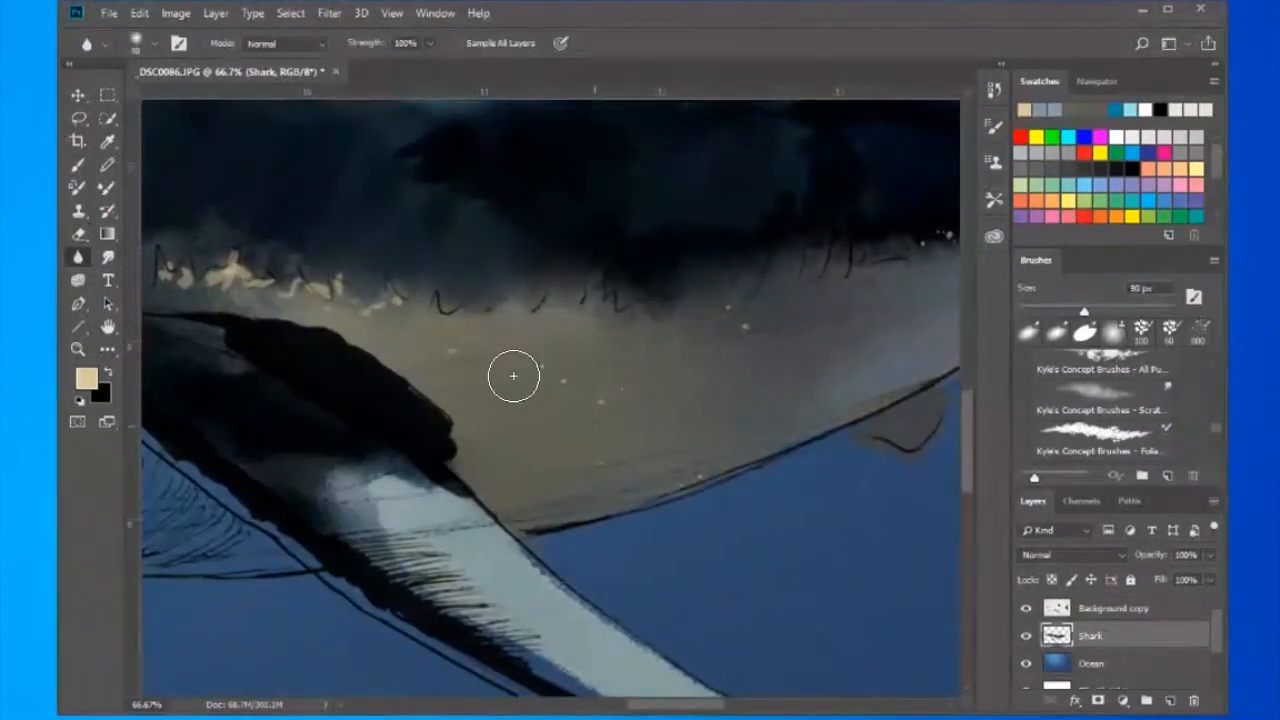
{"action": "left_click_drag", "start_coordinate": [794, 208], "coordinate": [457, 257]}
{"action": "left_click_drag", "start_coordinate": [568, 240], "coordinate": [675, 420]}
{"action": "left_click_drag", "start_coordinate": [705, 135], "coordinate": [460, 288]}
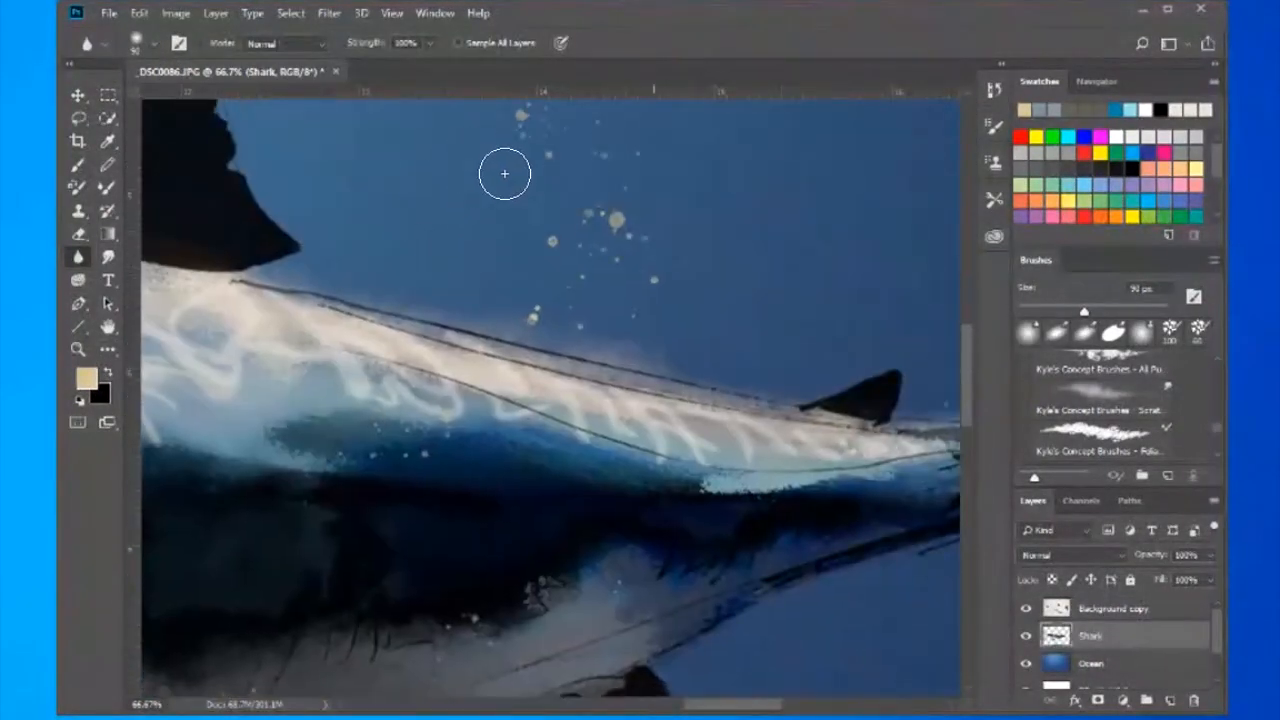
- Blur the floating specks in the water above the tail with a 200 px Blur tool at 54% strength
{"action": "left_click_drag", "start_coordinate": [505, 173], "coordinate": [448, 463]}
{"action": "left_click_drag", "start_coordinate": [648, 323], "coordinate": [359, 475]}
{"action": "key", "text": "bracketright"}
{"action": "key", "text": "bracketright"}
{"action": "key", "text": "bracketright"}
{"action": "key", "text": "bracketright"}
{"action": "key", "text": "bracketright"}
{"action": "left_click_drag", "start_coordinate": [720, 349], "coordinate": [454, 495]}
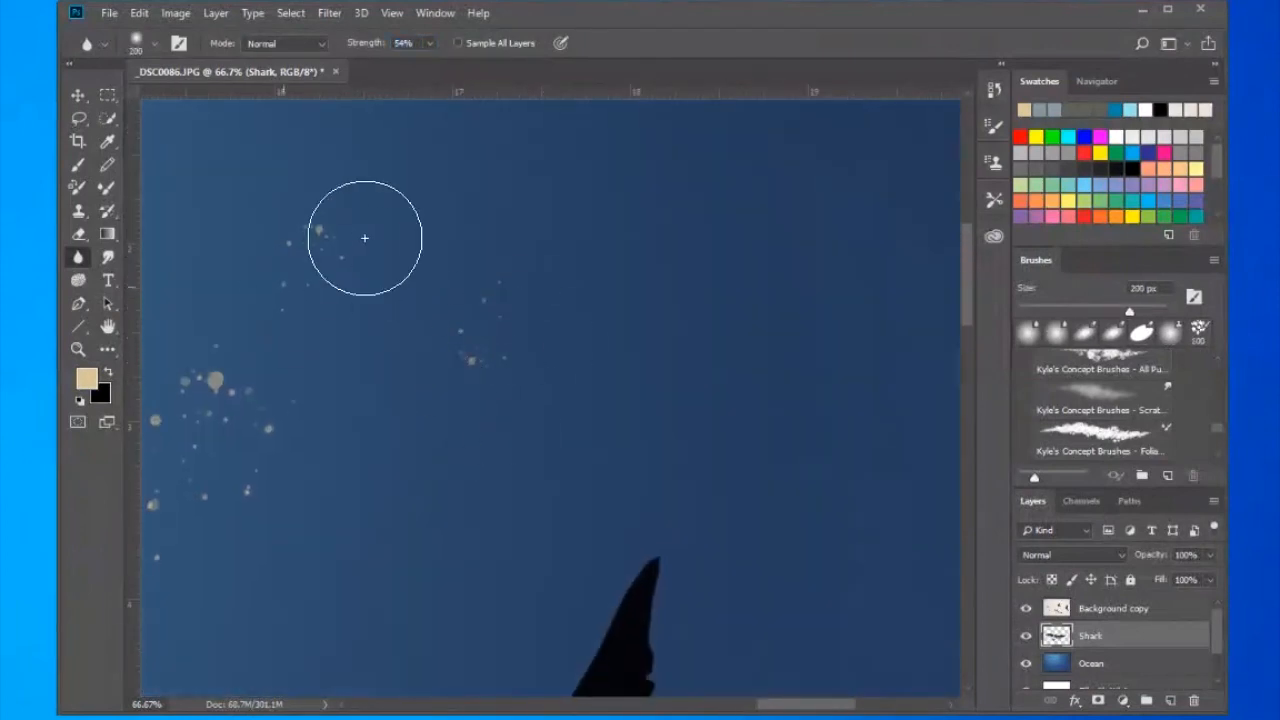
- Apply the Add Noise filter to the Ocean layer with an amount of 15% and uniform distribution
{"action": "key", "text": "ctrl+0"}
{"action": "left_click", "coordinate": [1091, 663]}
{"action": "left_click", "coordinate": [330, 13]}
{"action": "left_click", "coordinate": [606, 254]}
{"action": "left_click", "coordinate": [330, 13]}
{"action": "left_click", "coordinate": [600, 258]}
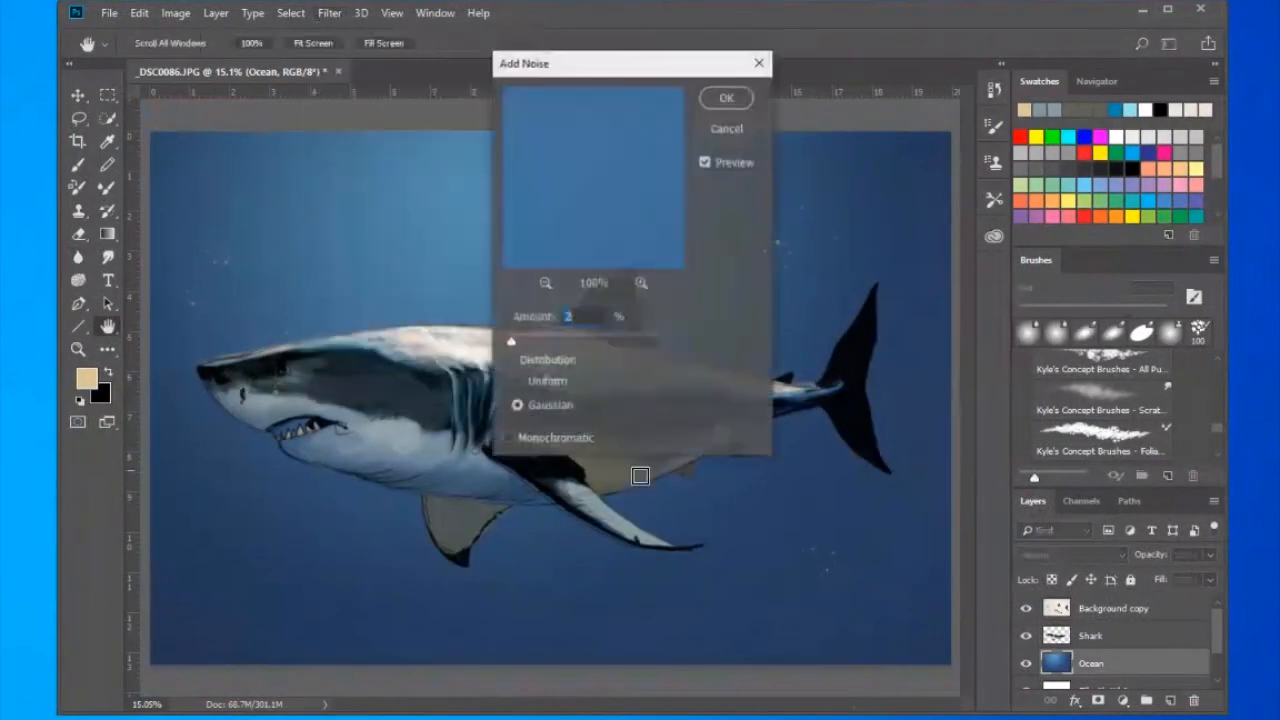
{"action": "left_click_drag", "start_coordinate": [513, 342], "coordinate": [596, 415]}
{"action": "left_click", "coordinate": [554, 383]}
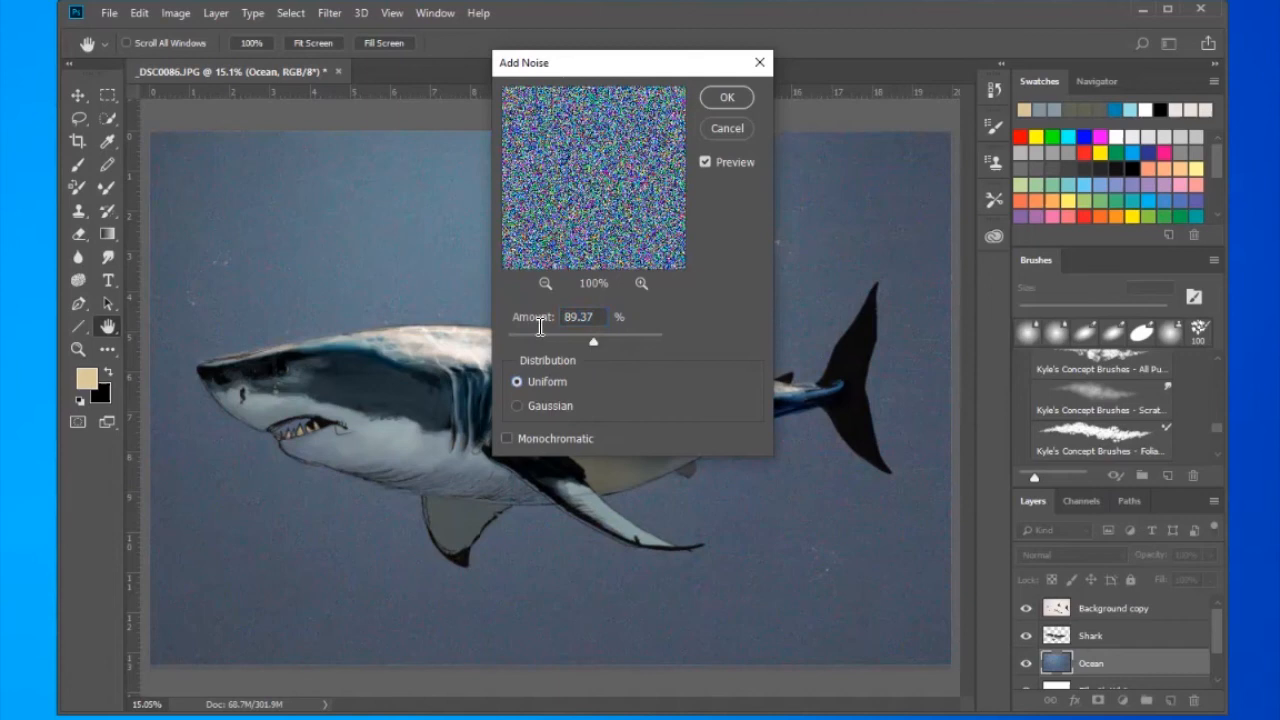
{"action": "left_click_drag", "start_coordinate": [540, 327], "coordinate": [517, 331]}
{"action": "type", "text": "15"}
{"action": "left_click", "coordinate": [727, 98]}
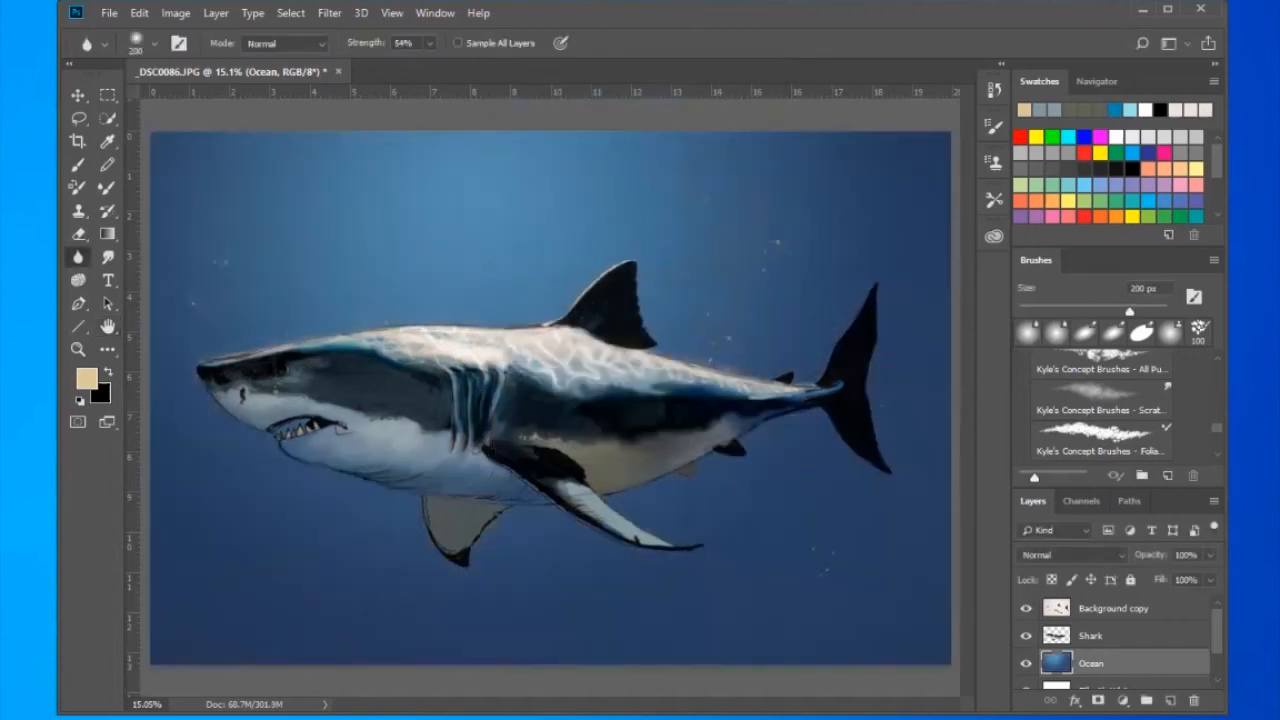
- Try a large spatter brush stroke across the water on a new layer above the Ocean layer
{"action": "key", "text": "ctrl+shift+alt+n"}
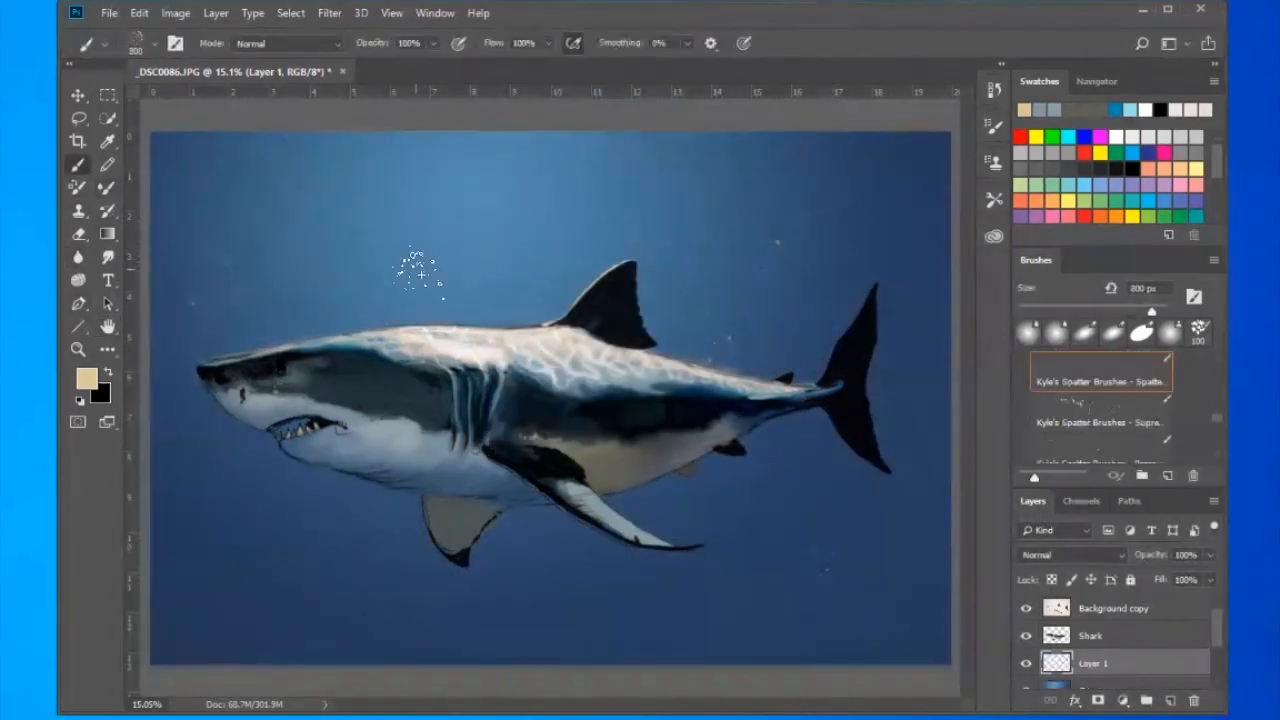
{"action": "key", "text": "ctrl+minus"}
{"action": "key", "text": "ctrl+minus"}
{"action": "key", "text": "ctrl+minus"}
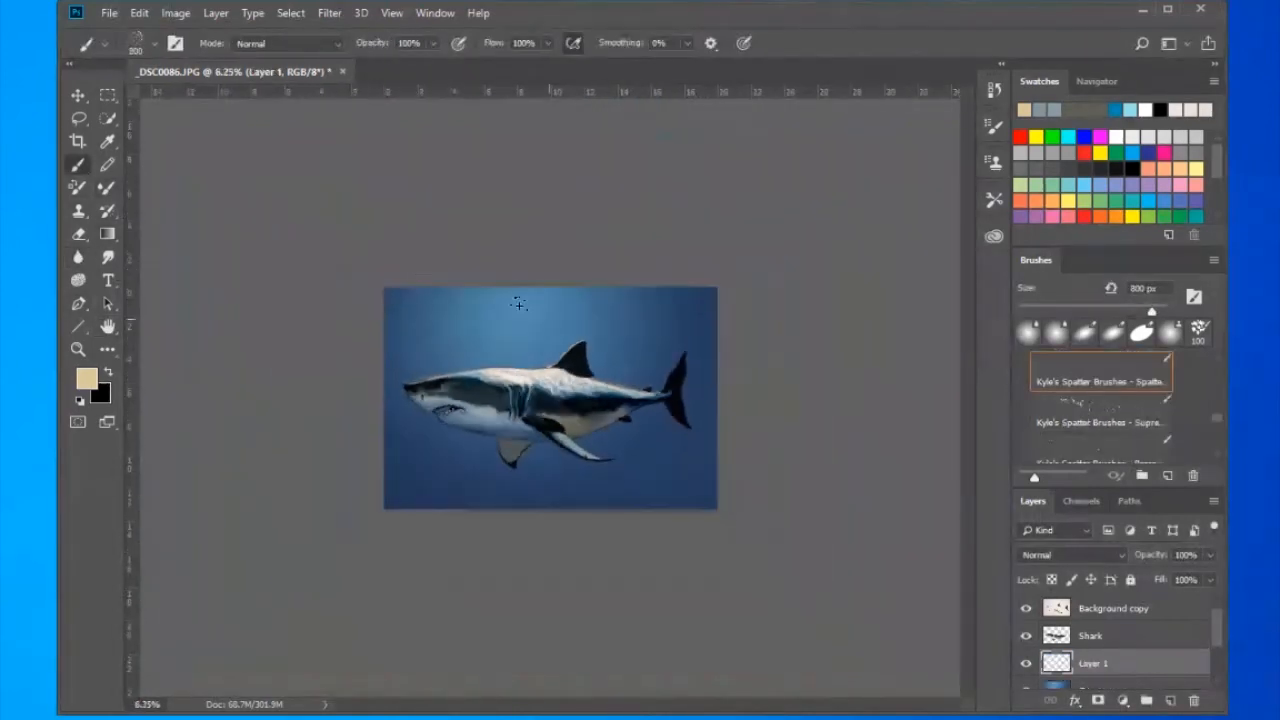
{"action": "key", "text": "bracketright"}
{"action": "key", "text": "bracketright"}
{"action": "key", "text": "bracketright"}
{"action": "left_click_drag", "start_coordinate": [483, 345], "coordinate": [594, 577]}
{"action": "key", "text": "ctrl+z"}
- Paint a faint tan light ray through the water with the Squiggly No 1 brush at 900 px and 5% opacity
{"action": "left_click", "coordinate": [993, 127]}
{"action": "left_click", "coordinate": [993, 127]}
{"action": "left_click", "coordinate": [154, 43]}
{"action": "left_click", "coordinate": [96, 293]}
{"action": "left_click", "coordinate": [130, 322]}
{"action": "left_click", "coordinate": [451, 272]}
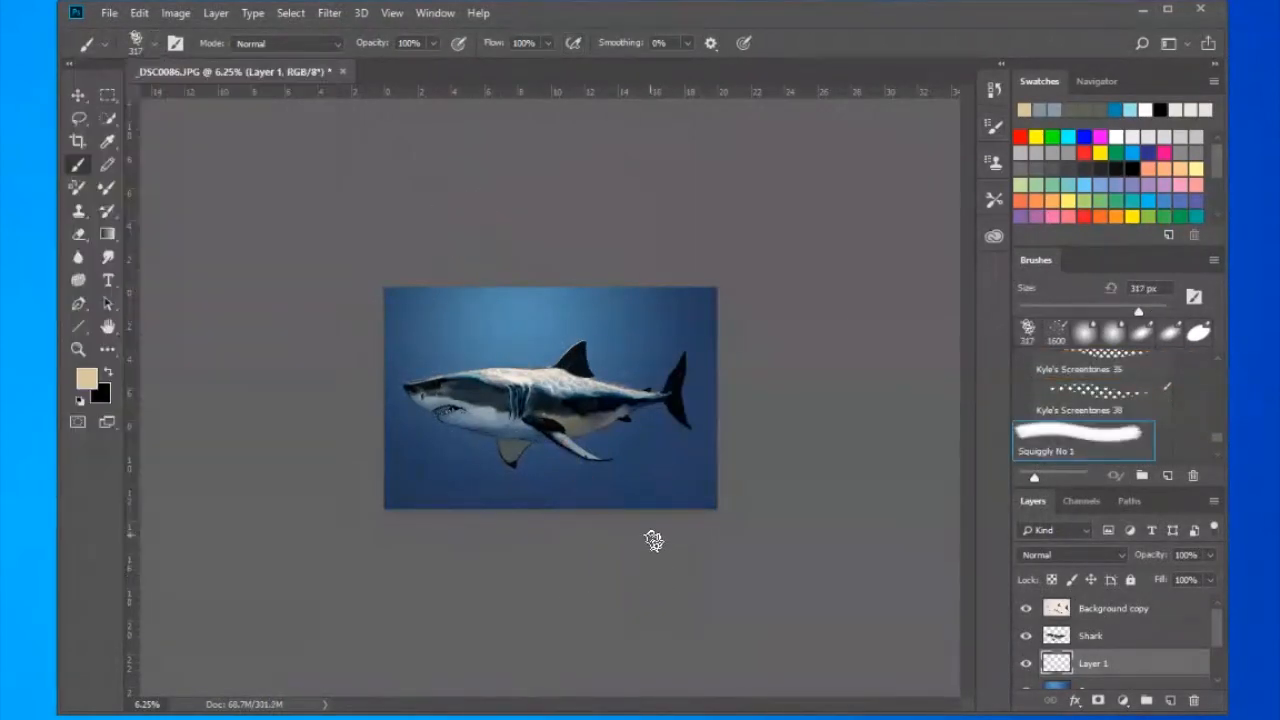
{"action": "left_click_drag", "start_coordinate": [432, 45], "coordinate": [434, 62]}
{"action": "key", "text": "bracketright"}
{"action": "key", "text": "bracketright"}
{"action": "key", "text": "bracketright"}
{"action": "key", "text": "bracketright"}
{"action": "key", "text": "bracketright"}
{"action": "key", "text": "bracketright"}
{"action": "mouse_move", "coordinate": [486, 304]}
{"action": "left_mouse_down"}
{"action": "mouse_move", "coordinate": [585, 358]}
{"action": "mouse_move", "coordinate": [400, 315]}
{"action": "left_mouse_up"}
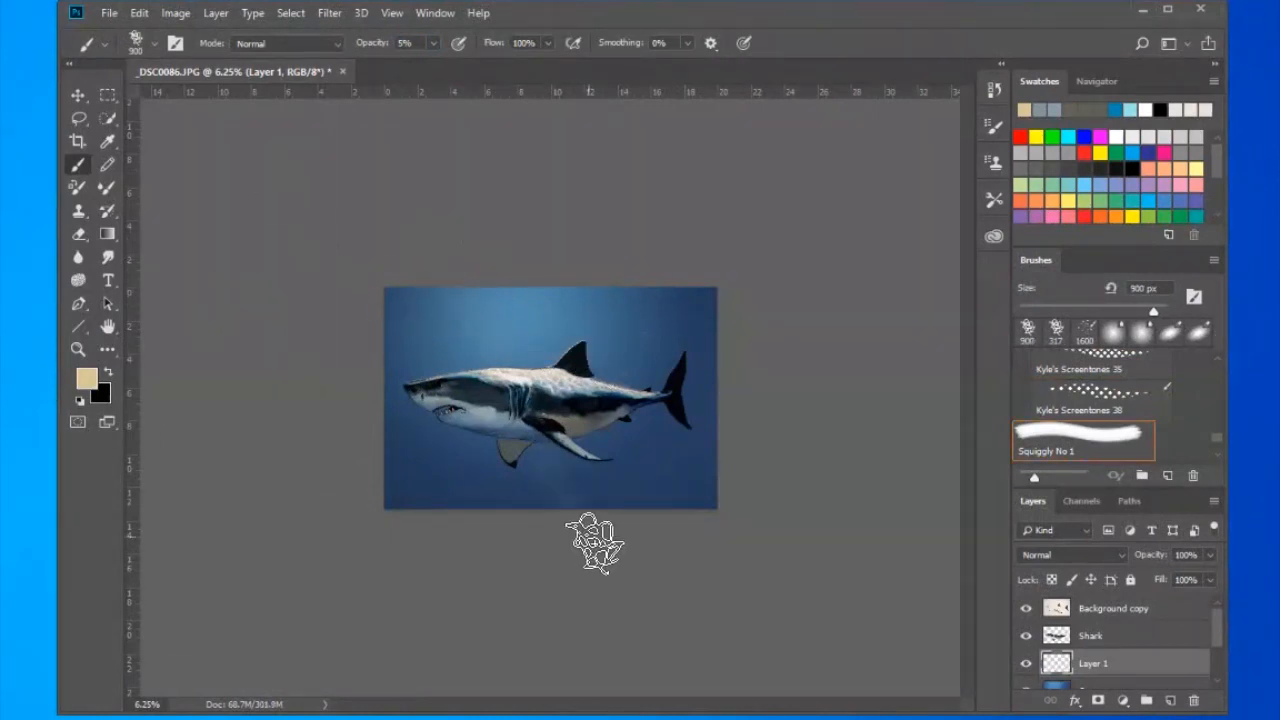
- Add more diagonal light rays across the water with the 5% Squiggly No 1 brush, varying its size between 150 and 700 px
{"action": "key", "text": "bracketleft"}
{"action": "key", "text": "bracketleft"}
{"action": "key", "text": "bracketleft"}
{"action": "key", "text": "bracketleft"}
{"action": "key", "text": "bracketleft"}
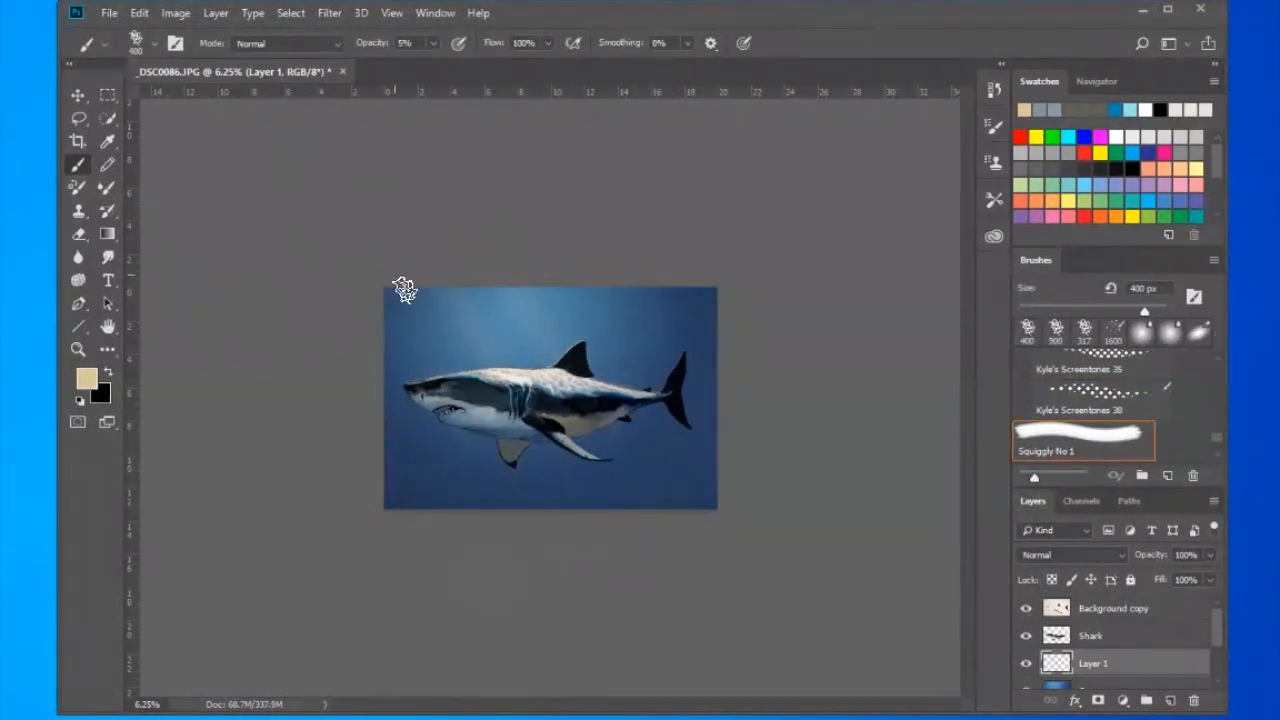
{"action": "key", "text": "bracketleft"}
{"action": "key", "text": "bracketleft"}
{"action": "key", "text": "bracketleft"}
{"action": "key", "text": "bracketleft"}
{"action": "key", "text": "bracketright"}
{"action": "key", "text": "bracketright"}
{"action": "key", "text": "bracketright"}
{"action": "key", "text": "bracketright"}
{"action": "key", "text": "bracketright"}
{"action": "key", "text": "bracketright"}
{"action": "key", "text": "bracketleft"}
{"action": "key", "text": "bracketleft"}
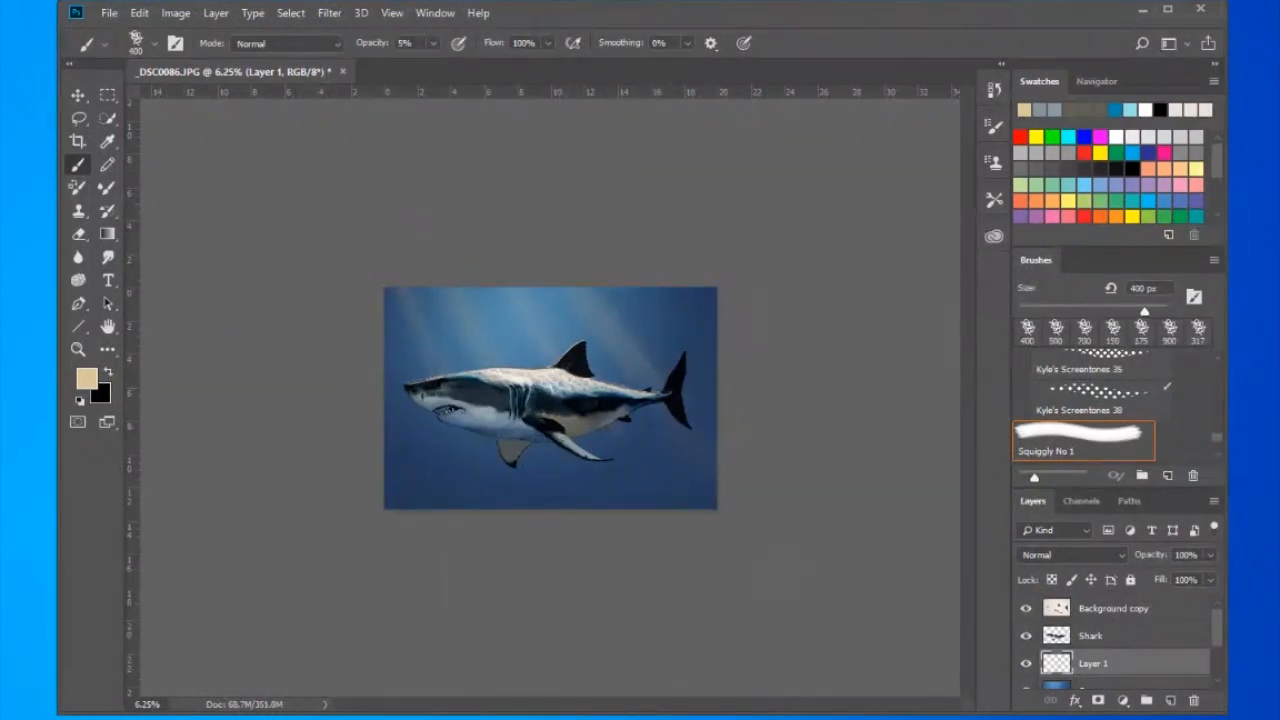
- Compare the image with and without the tan light rays, and delete their layer
{"action": "key", "text": "ctrl+0"}
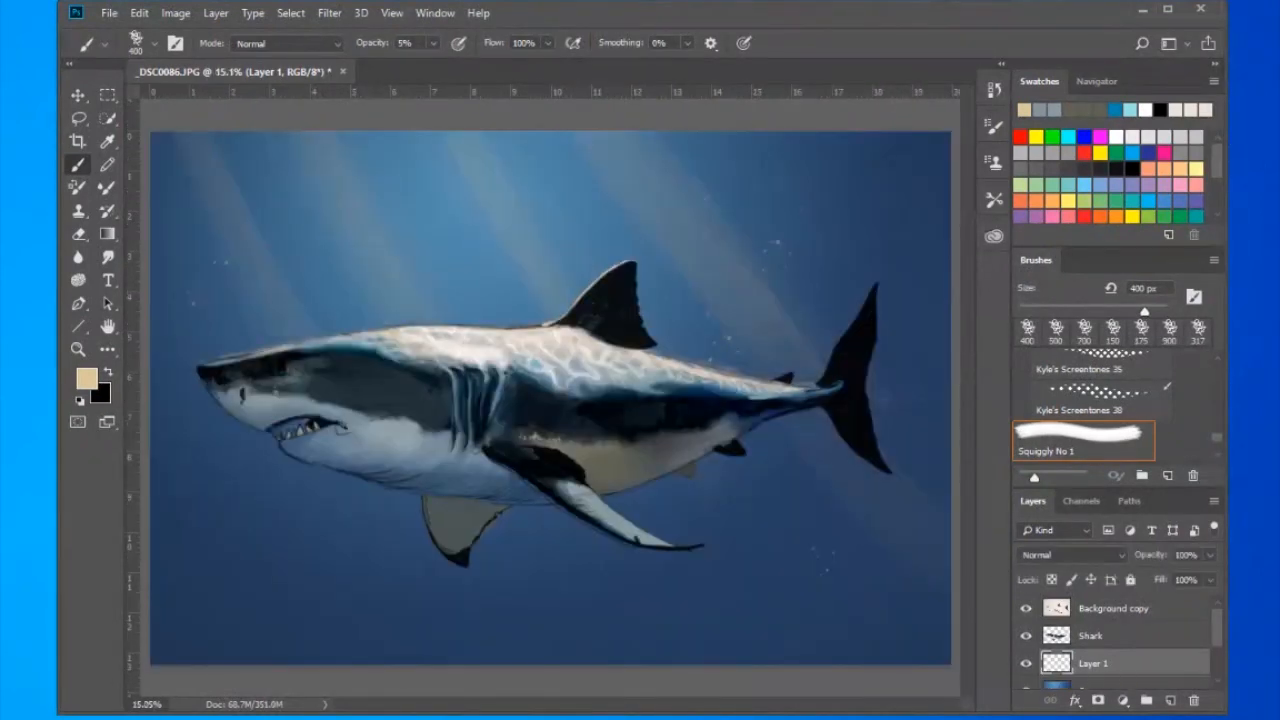
{"action": "left_click", "coordinate": [1026, 663]}
{"action": "left_click", "coordinate": [1026, 663]}
{"action": "left_click", "coordinate": [1194, 701]}
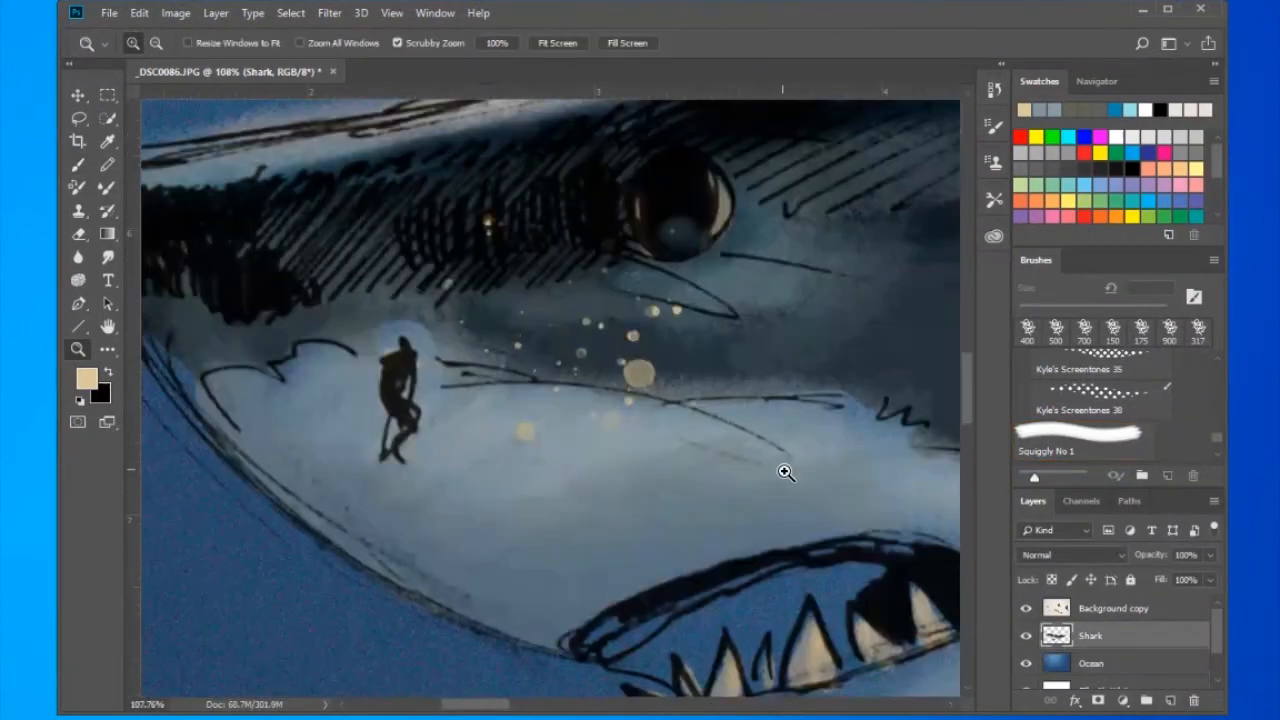
- Drop the speck selection on the Shark layer and set up the Hard Round Pressure Size brush at 40 px and 100% opacity
{"action": "key", "text": "w"}
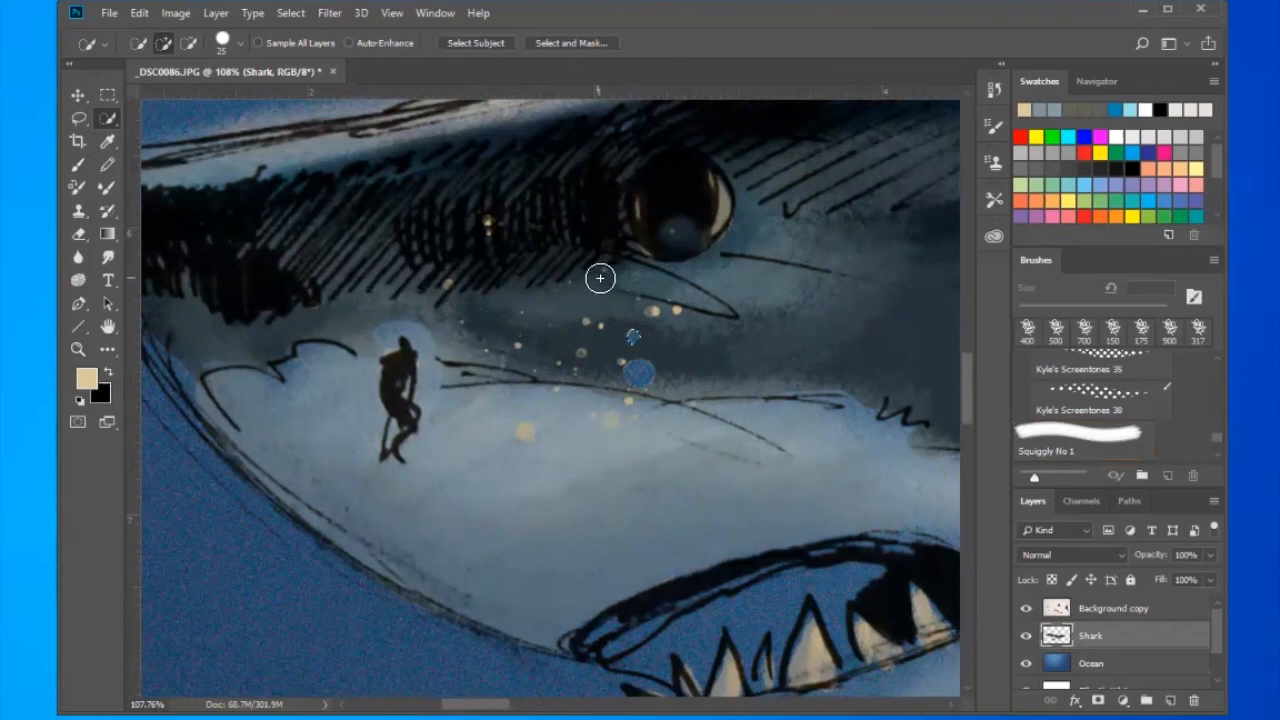
{"action": "key", "text": "b"}
{"action": "left_click", "coordinate": [154, 44]}
{"action": "left_click", "coordinate": [94, 292]}
{"action": "left_click", "coordinate": [94, 292]}
{"action": "left_click", "coordinate": [94, 366]}
{"action": "left_click", "coordinate": [188, 545]}
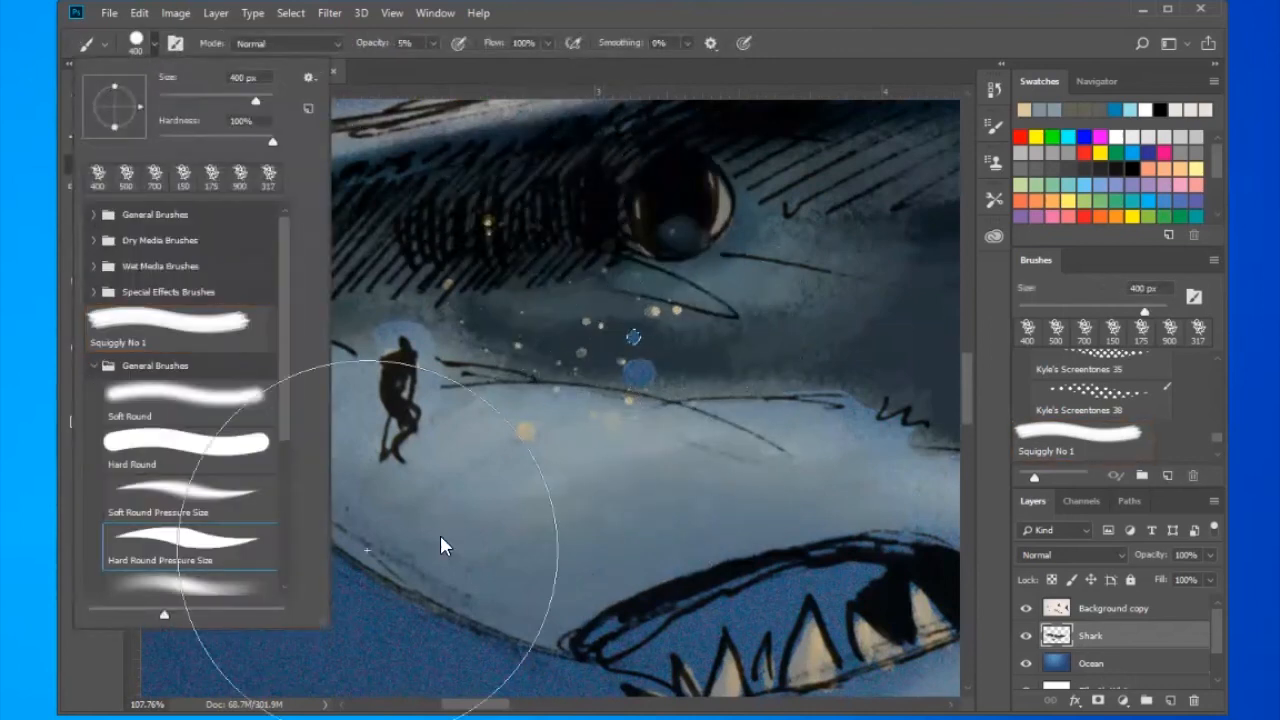
{"action": "left_click", "coordinate": [591, 372]}
{"action": "key", "text": "ctrl+d"}
{"action": "key", "text": "0"}
{"action": "key", "text": "bracketleft"}
{"action": "key", "text": "bracketleft"}
{"action": "key", "text": "bracketleft"}
{"action": "key", "text": "bracketleft"}
{"action": "key", "text": "bracketleft"}
{"action": "key", "text": "bracketleft"}
{"action": "key", "text": "bracketleft"}
{"action": "key", "text": "bracketleft"}
{"action": "key", "text": "bracketleft"}
- Paint over the tan specks below and behind the shark's eye with sampled grey-blue skin tones
{"action": "left_click", "coordinate": [648, 361], "text": "alt"}
{"action": "mouse_move", "coordinate": [643, 372]}
{"action": "left_mouse_down"}
{"action": "mouse_move", "coordinate": [636, 340]}
{"action": "mouse_move", "coordinate": [656, 313]}
{"action": "left_mouse_up"}
{"action": "left_click", "coordinate": [692, 330], "text": "alt"}
{"action": "left_click", "coordinate": [576, 347], "text": "alt"}
{"action": "left_click", "coordinate": [602, 327]}
{"action": "left_click", "coordinate": [584, 351]}
{"action": "left_click_drag", "start_coordinate": [878, 232], "coordinate": [750, 282]}
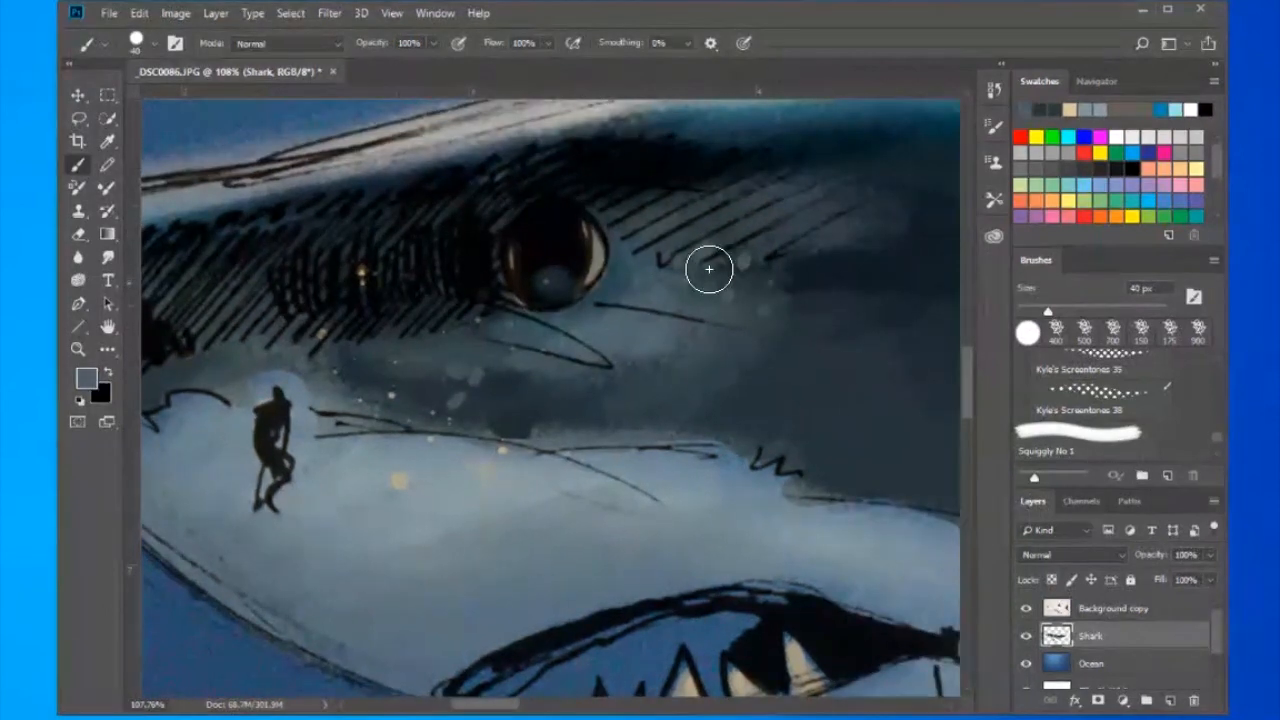
- Create a new layer above the Shark layer and choose a pale lavender foreground colour
{"action": "key", "text": "ctrl+0"}
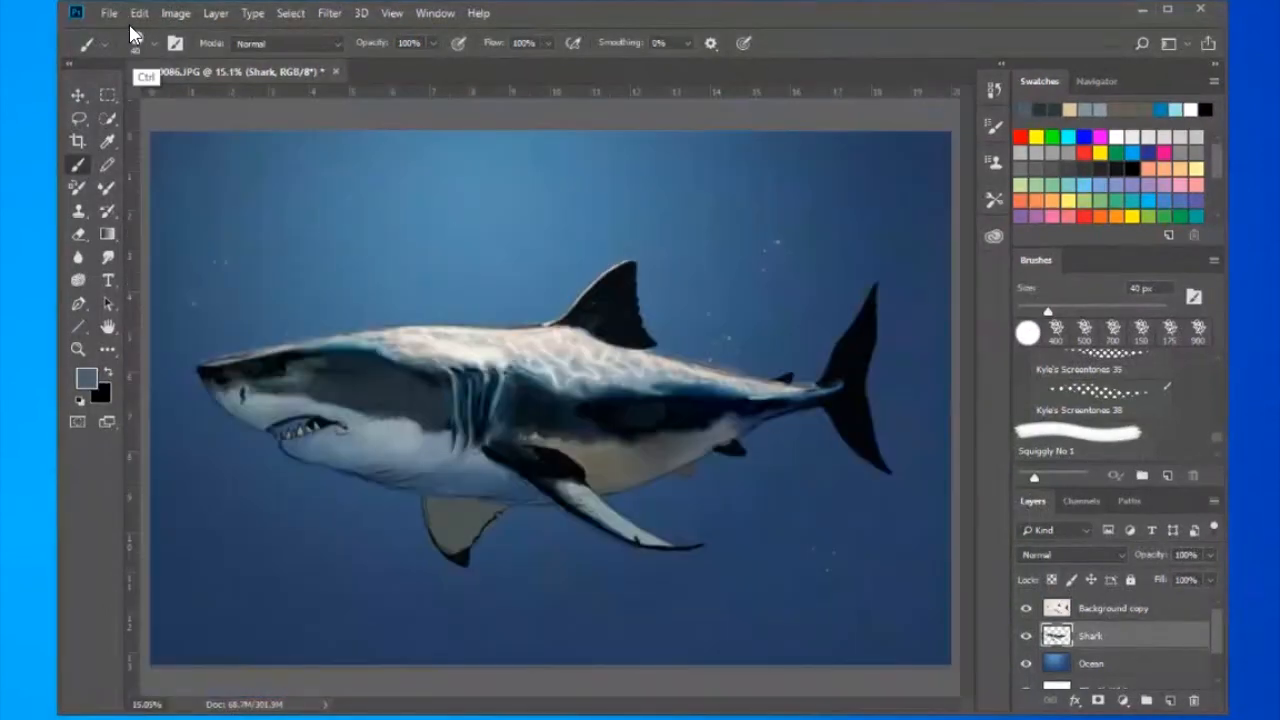
{"action": "key", "text": "ctrl+minus"}
{"action": "key", "text": "ctrl+minus"}
{"action": "key", "text": "ctrl+minus"}
{"action": "key", "text": "ctrl+shift+alt+n"}
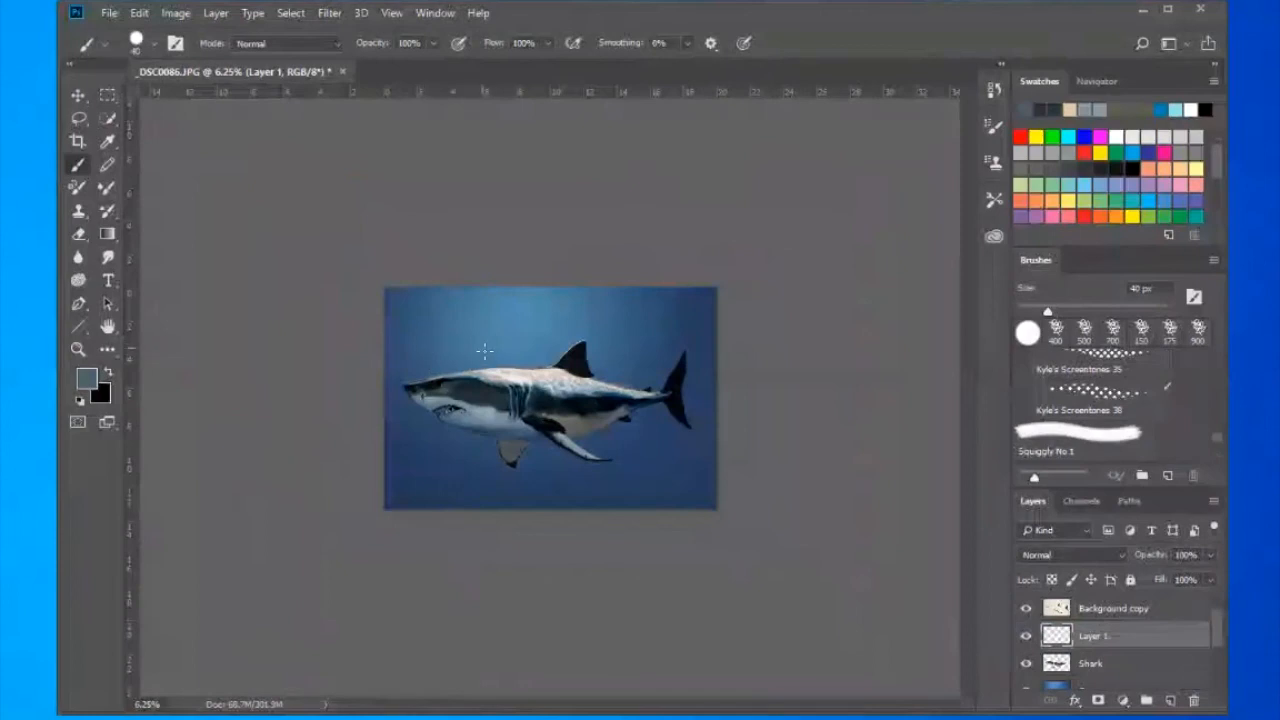
{"action": "left_click", "coordinate": [86, 377]}
{"action": "left_click", "coordinate": [628, 226]}
{"action": "left_click", "coordinate": [946, 154]}
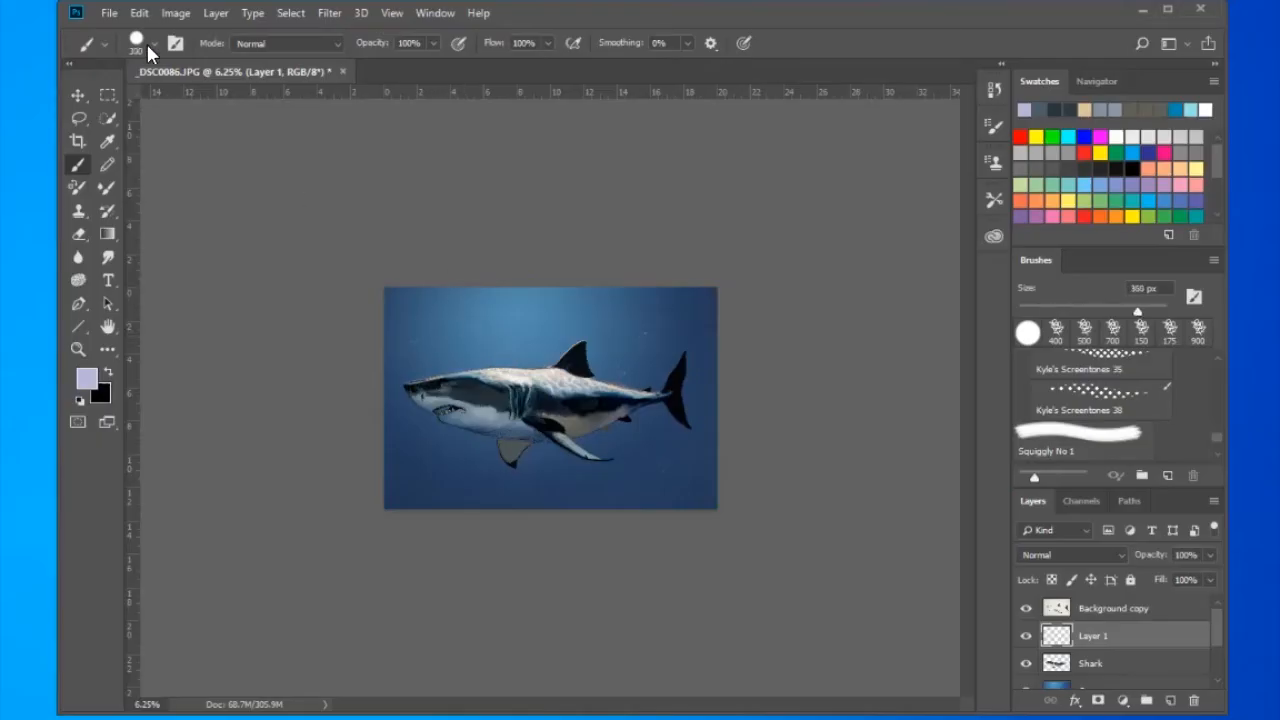
- Paint faint lavender light rays descending from the water's surface with a soft 200 px brush at 4% opacity
{"action": "left_click", "coordinate": [153, 46]}
{"action": "left_click_drag", "start_coordinate": [270, 143], "coordinate": [159, 143]}
{"action": "key", "text": "Return"}
{"action": "key", "text": "bracketright"}
{"action": "key", "text": "bracketright"}
{"action": "key", "text": "bracketright"}
{"action": "key", "text": "bracketright"}
{"action": "key", "text": "bracketright"}
{"action": "key", "text": "bracketright"}
{"action": "key", "text": "bracketright"}
{"action": "key", "text": "bracketright"}
{"action": "left_click_drag", "start_coordinate": [441, 296], "coordinate": [600, 581]}
{"action": "key", "text": "ctrl+z"}
{"action": "left_click", "coordinate": [374, 44]}
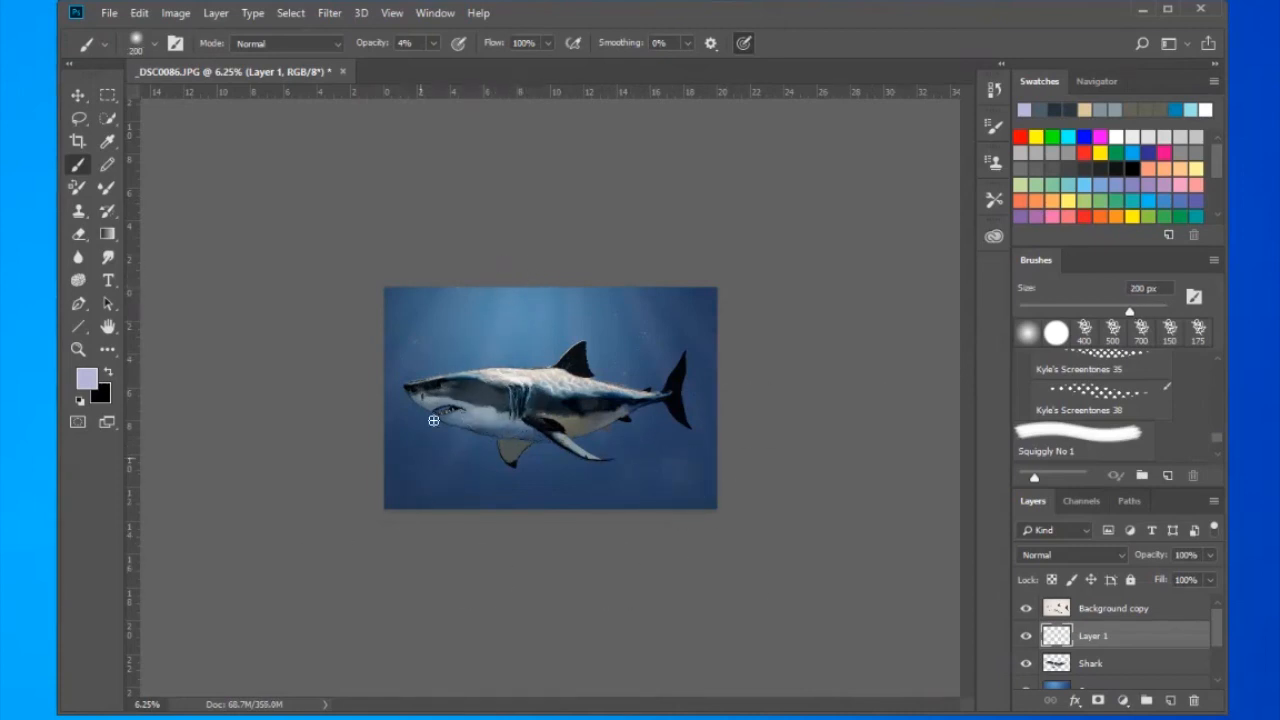
- Fade the lower ends of the light rays beneath the shark with a 600 px eraser at 39% opacity
{"action": "key", "text": "ctrl+0"}
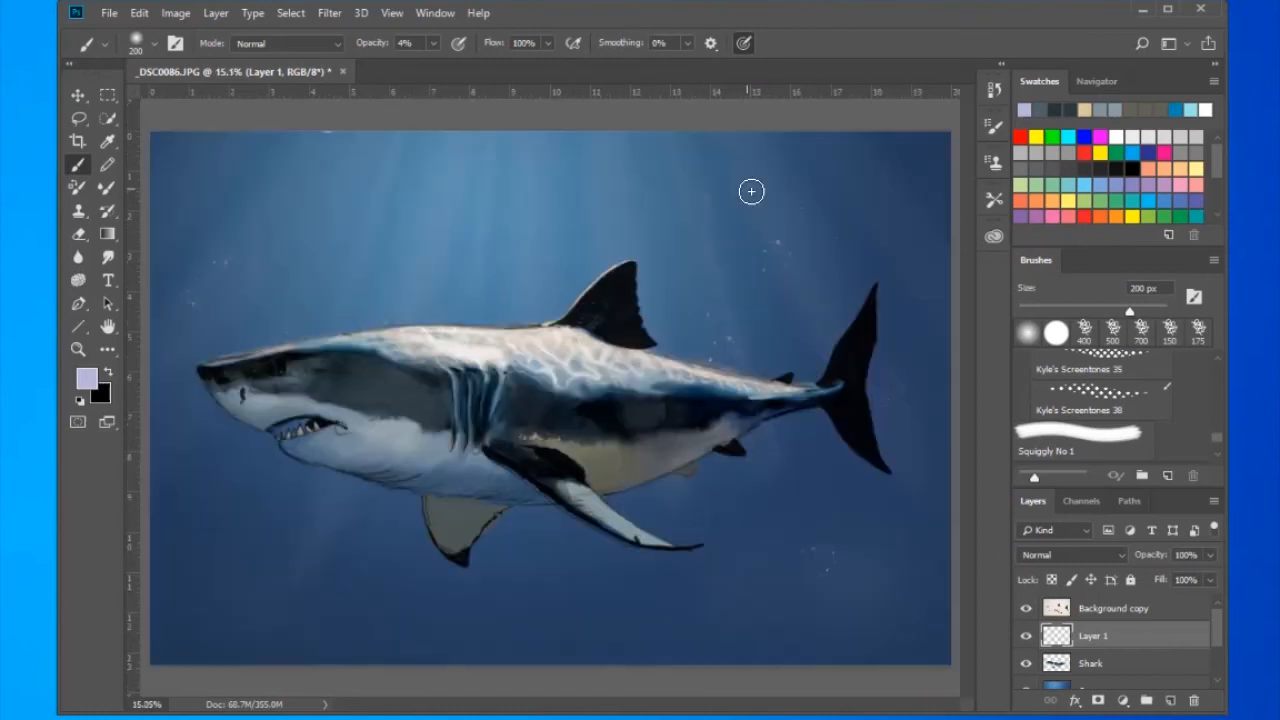
{"action": "key", "text": "e"}
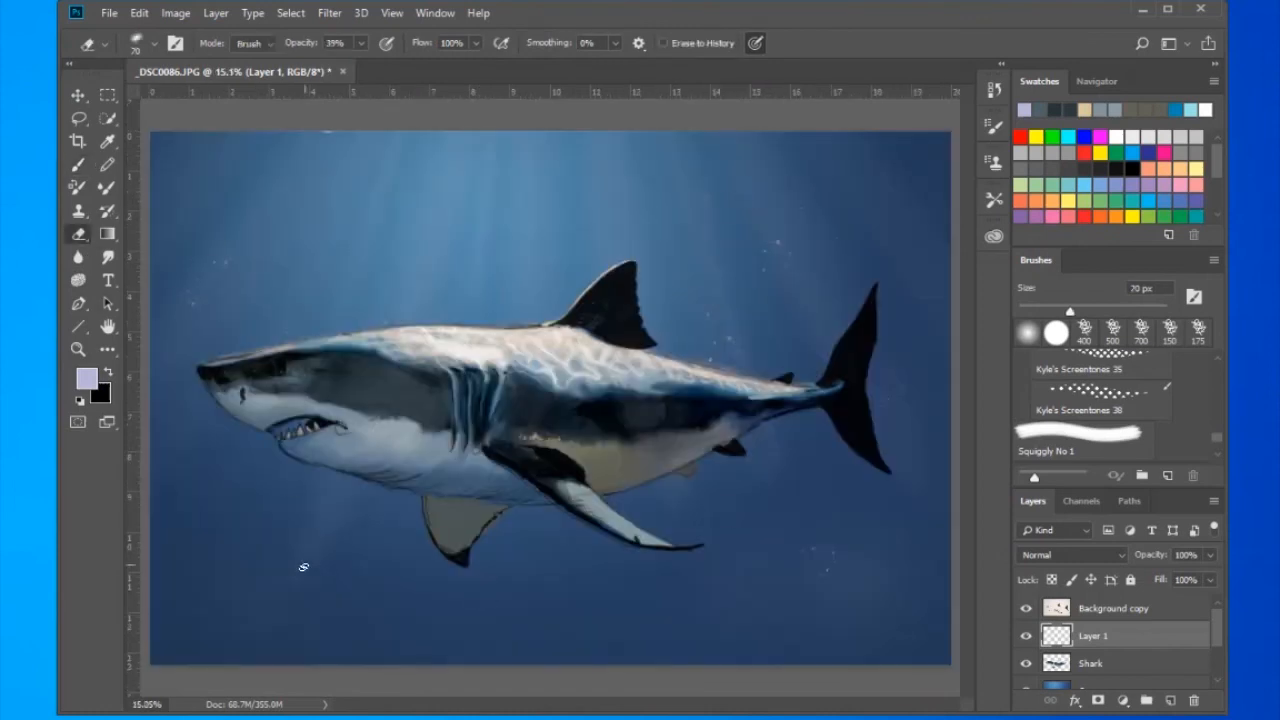
{"action": "left_click_drag", "start_coordinate": [349, 581], "coordinate": [811, 581]}
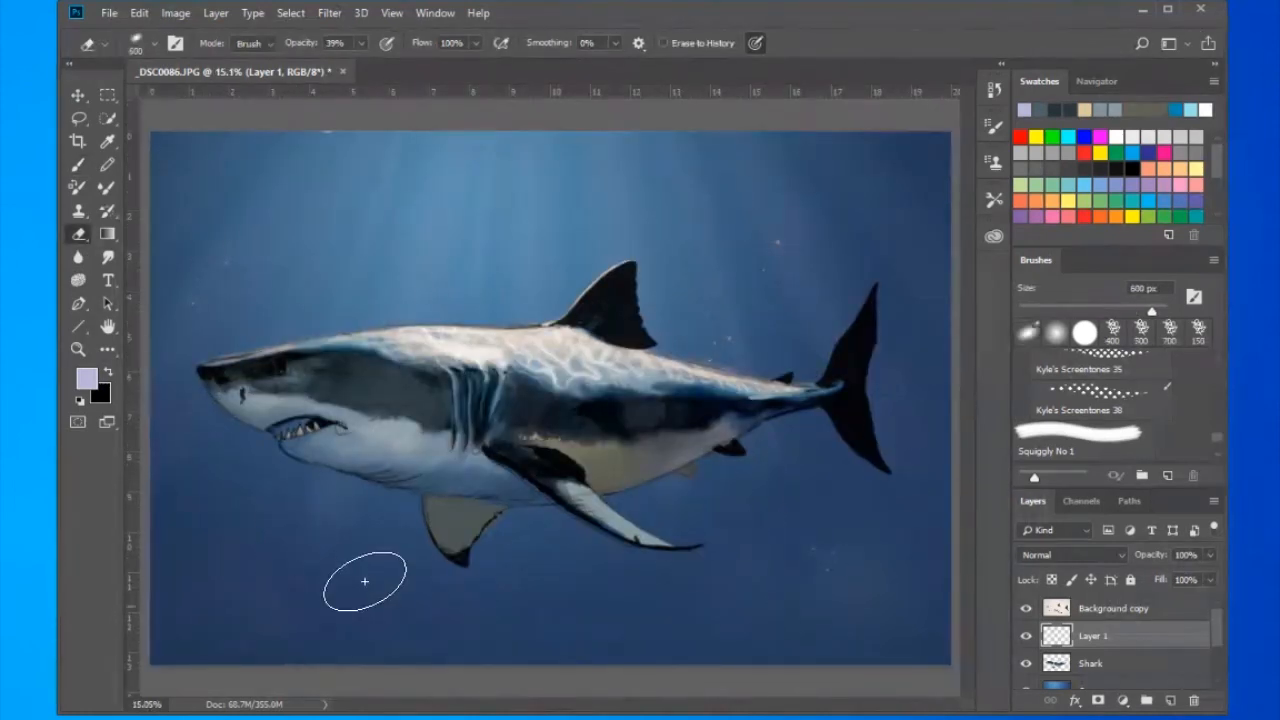